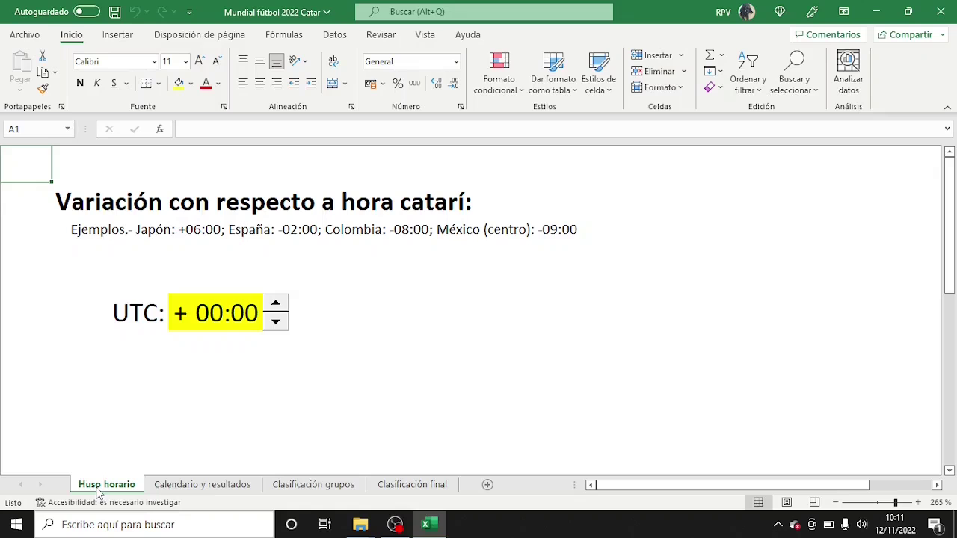
# Review the Clasificación final sheet and the Hora (Catar) column of the Calendario y resultados sheet
pyautogui.click(413, 487)
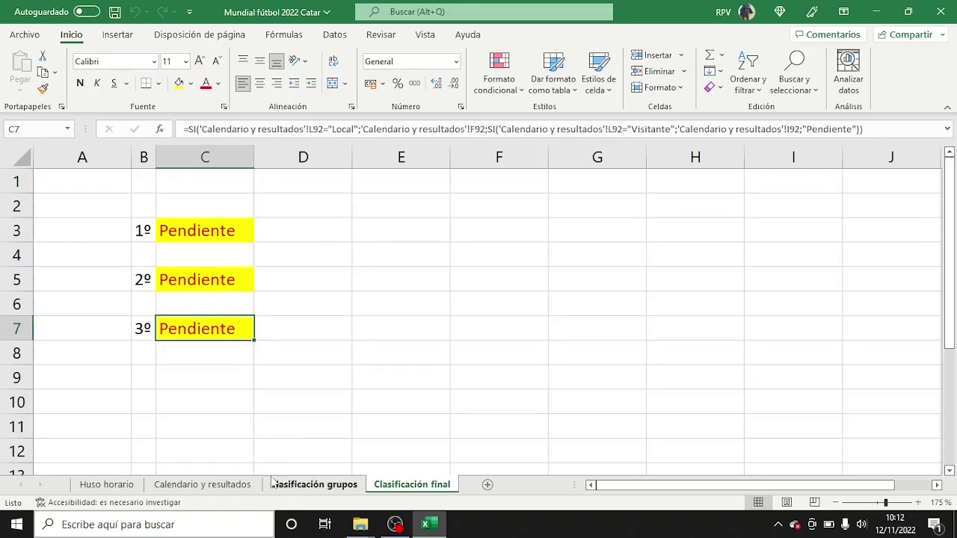
pyautogui.click(241, 488)
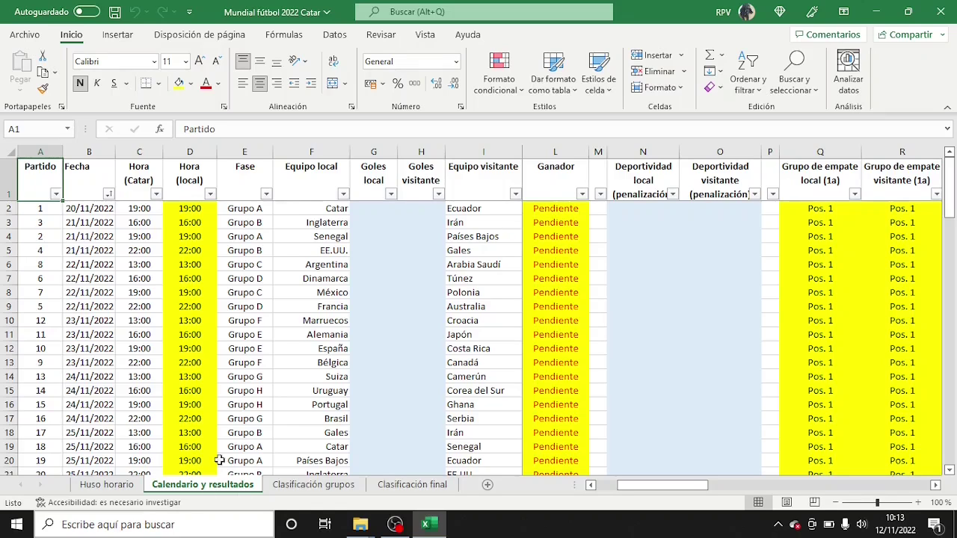
pyautogui.click(145, 148)
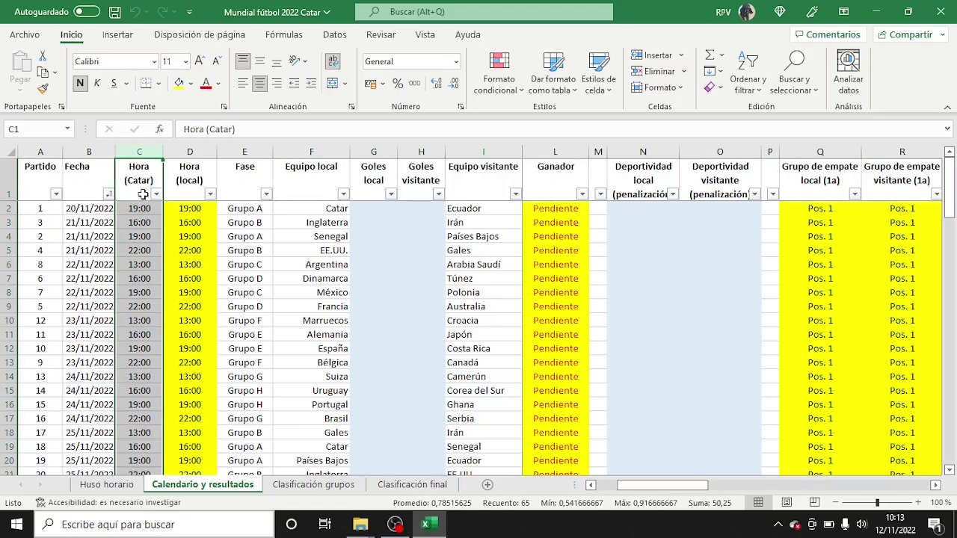
pyautogui.click(143, 194)
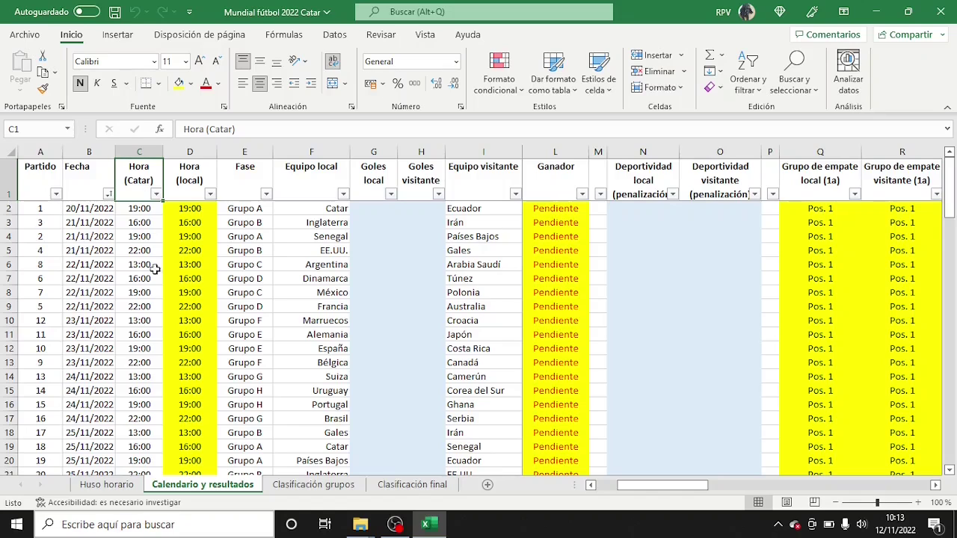
# On the Huso horario sheet, set the UTC variation from Qatar time to -02:00 for Spain
pyautogui.click(108, 486)
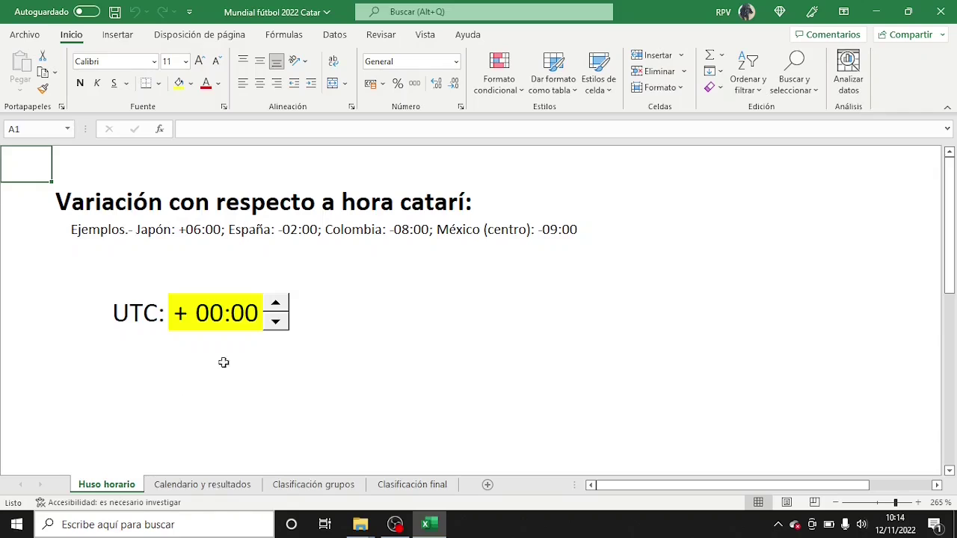
pyautogui.click(275, 321)
pyautogui.click(275, 322)
pyautogui.click(275, 321)
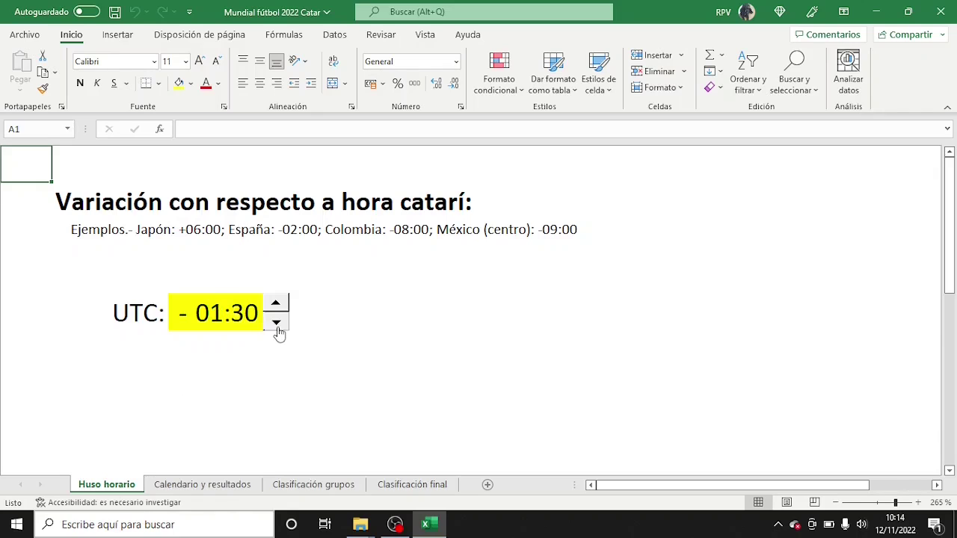
pyautogui.click(275, 321)
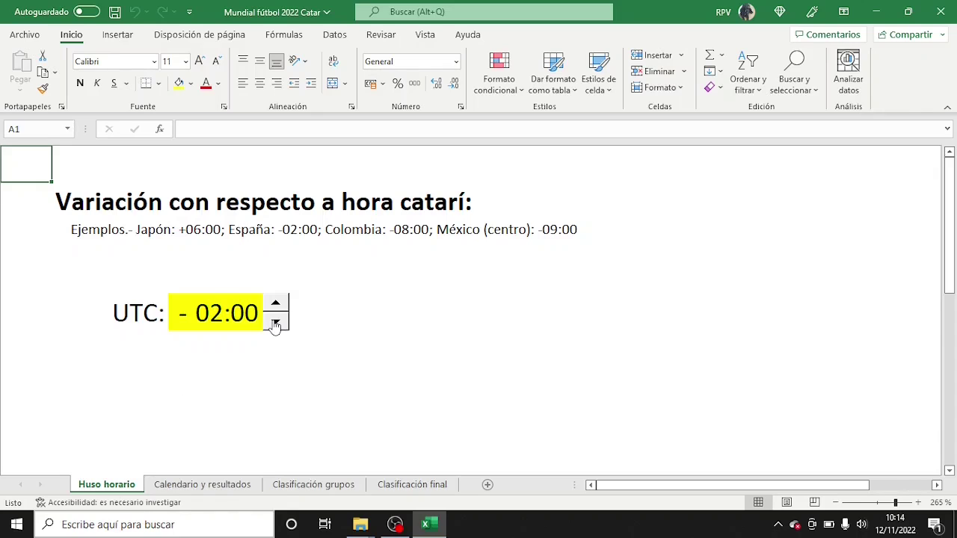
# Lower the UTC variation to -09:00, the example for central Mexico
pyautogui.click(276, 322)
pyautogui.click(275, 321)
pyautogui.click(275, 321)
pyautogui.click(275, 322)
pyautogui.click(275, 321)
pyautogui.click(275, 322)
pyautogui.click(275, 322)
pyautogui.click(275, 322)
pyautogui.click(275, 322)
pyautogui.click(275, 322)
pyautogui.click(275, 322)
pyautogui.click(275, 322)
pyautogui.click(275, 322)
pyautogui.click(276, 322)
# Raise the UTC variation to +06:00, the example for Japan
pyautogui.click(275, 304)
pyautogui.click(275, 304)
pyautogui.click(275, 304)
pyautogui.click(275, 304)
pyautogui.click(275, 304)
pyautogui.click(275, 305)
pyautogui.click(275, 304)
pyautogui.click(275, 304)
pyautogui.click(275, 305)
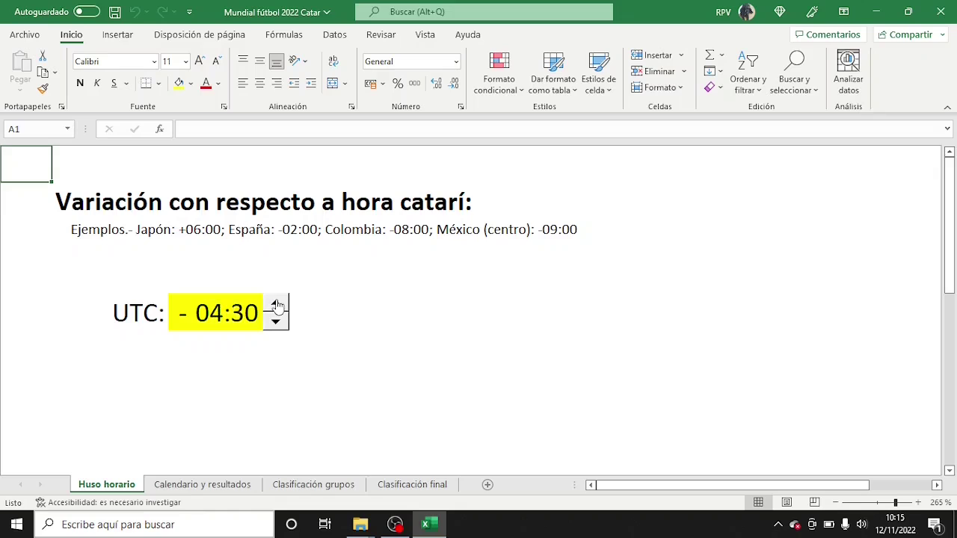
pyautogui.click(276, 305)
pyautogui.click(275, 305)
pyautogui.click(275, 304)
pyautogui.click(275, 304)
pyautogui.click(275, 304)
pyautogui.click(275, 304)
pyautogui.click(275, 304)
pyautogui.click(275, 304)
pyautogui.click(275, 305)
pyautogui.click(275, 304)
pyautogui.click(275, 305)
pyautogui.click(275, 305)
pyautogui.click(275, 304)
pyautogui.click(275, 304)
pyautogui.click(275, 304)
pyautogui.click(275, 304)
pyautogui.click(275, 304)
pyautogui.click(275, 304)
pyautogui.click(275, 304)
pyautogui.click(275, 304)
pyautogui.click(275, 304)
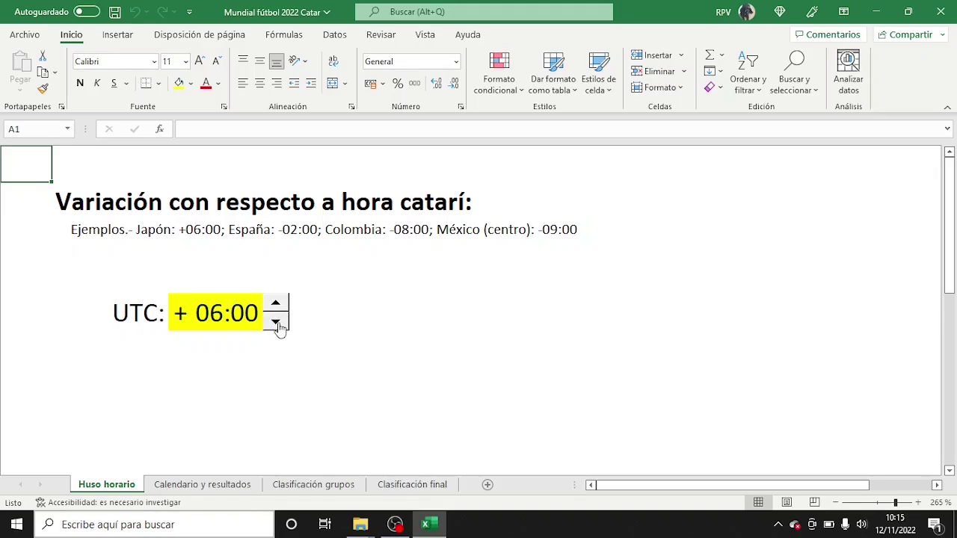
# Bring the UTC variation back down to -02:00
pyautogui.click(276, 322)
pyautogui.click(276, 322)
pyautogui.click(276, 322)
pyautogui.click(276, 322)
pyautogui.click(276, 322)
pyautogui.click(276, 322)
# Inspect the formulas behind the UTC sign in D5 and the hour value in E5 without changing them
pyautogui.click(187, 315)
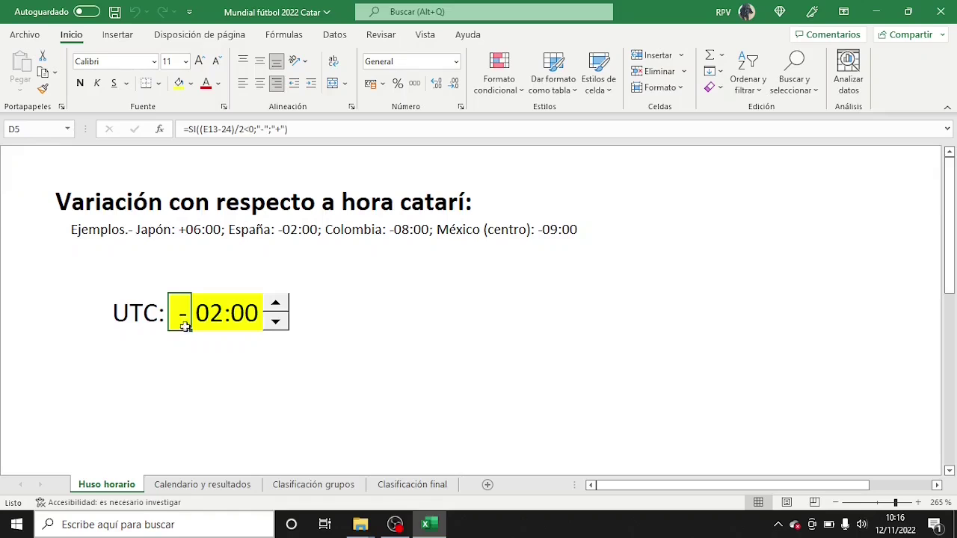
pyautogui.press('F2')
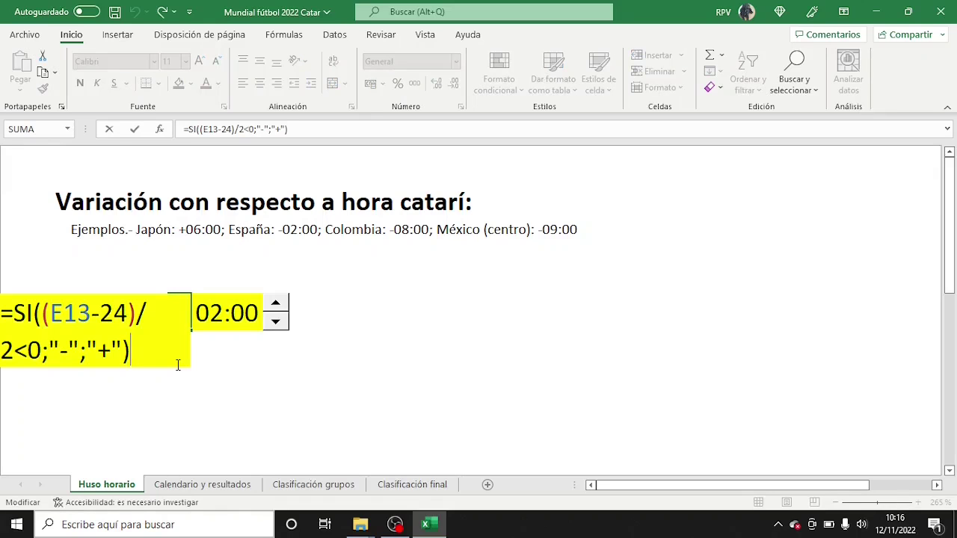
pyautogui.press('Escape')
pyautogui.click(230, 322)
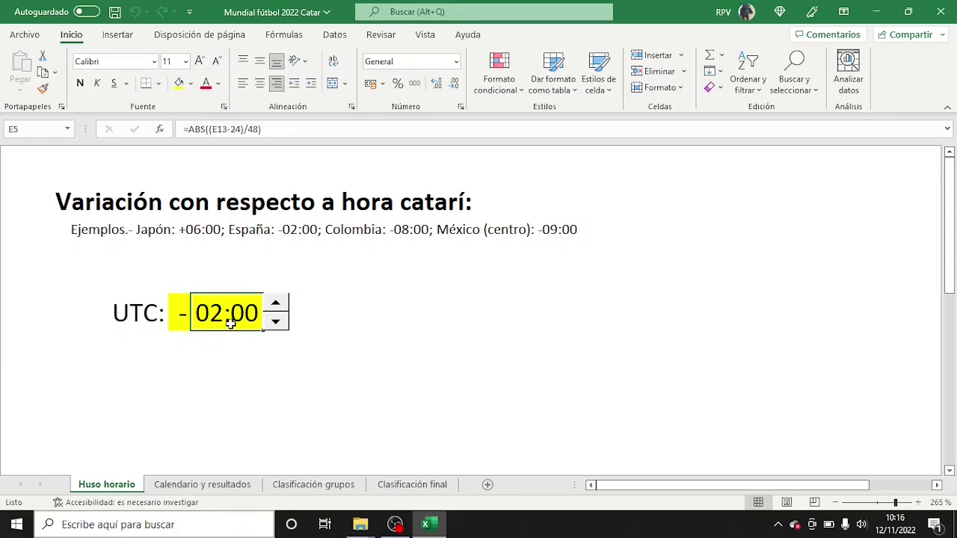
pyautogui.press('F2')
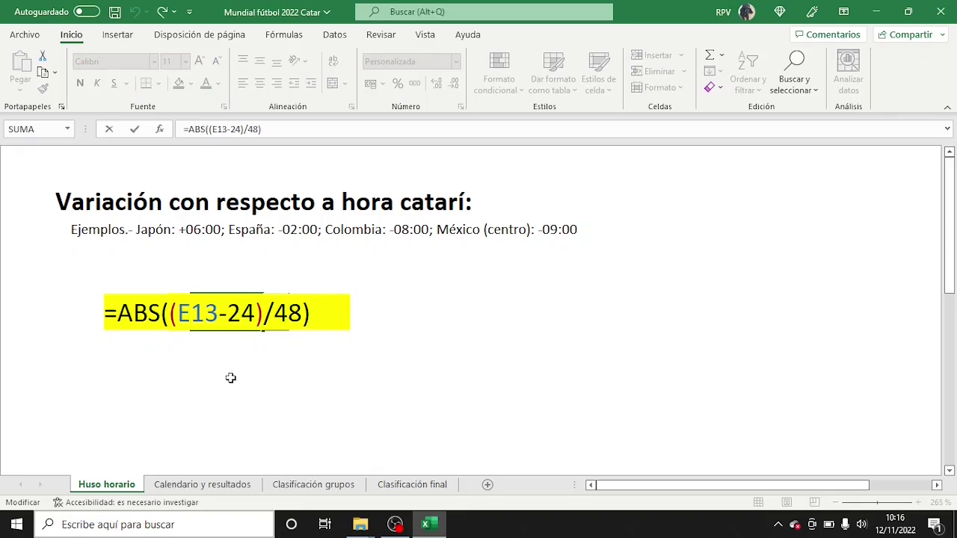
pyautogui.press('Escape')
pyautogui.click(133, 323)
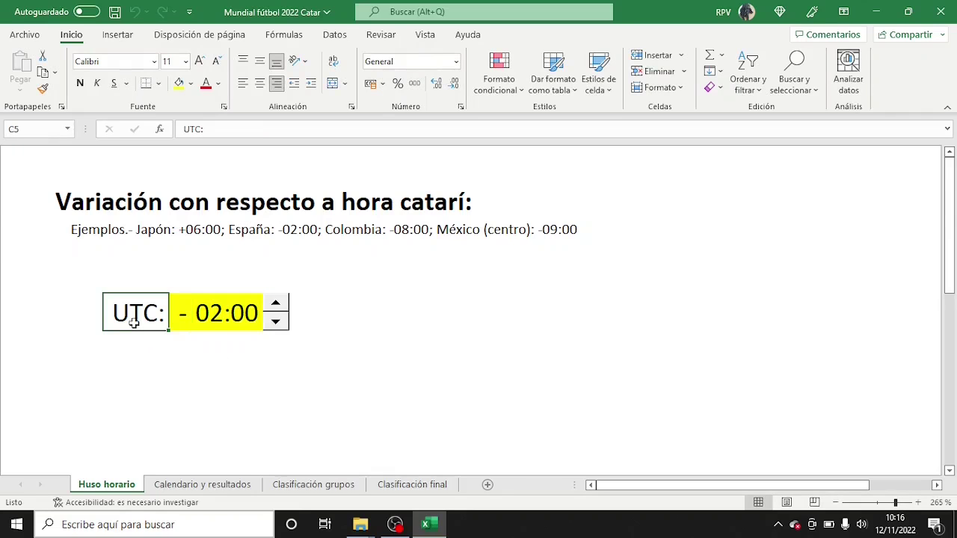
# Check the match times in the Hora (local) column of the Calendario y resultados sheet
pyautogui.click(236, 486)
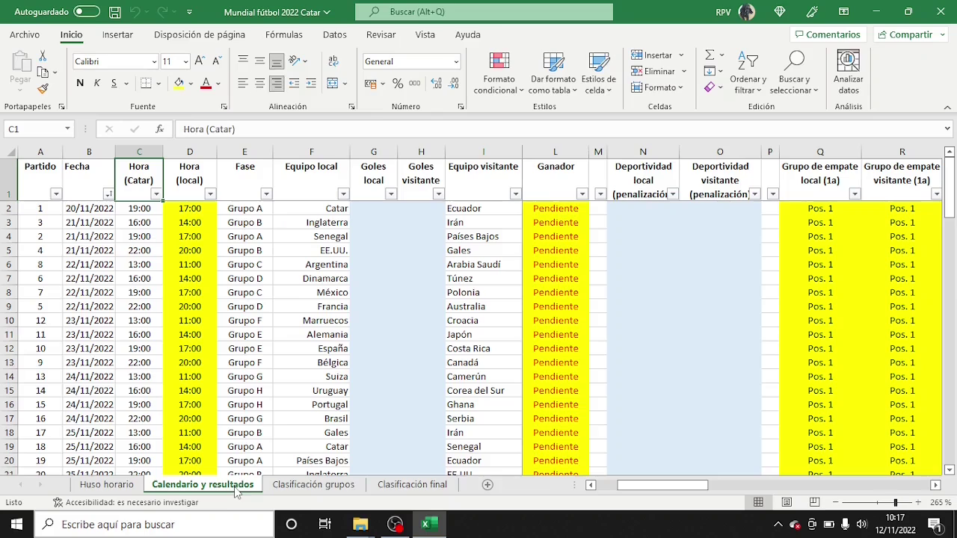
pyautogui.click(190, 152)
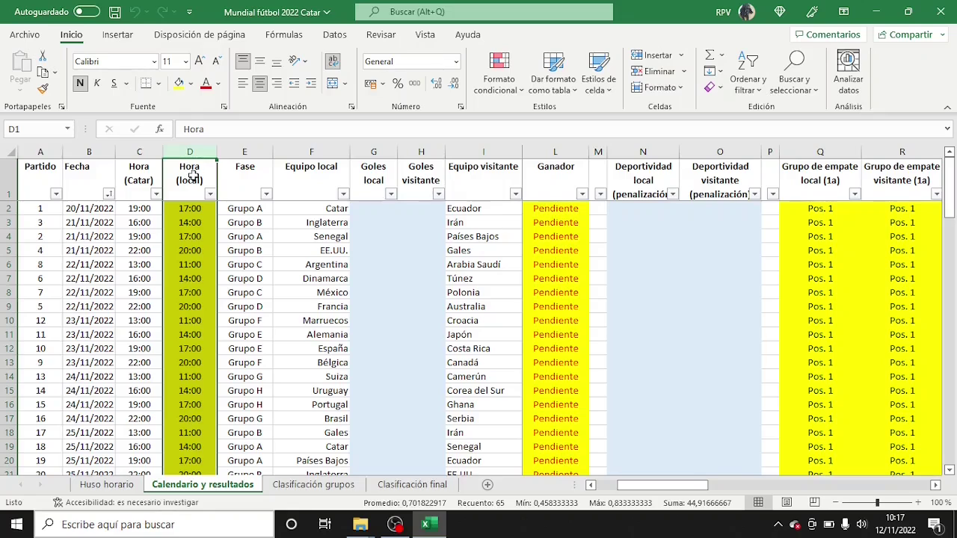
pyautogui.click(194, 188)
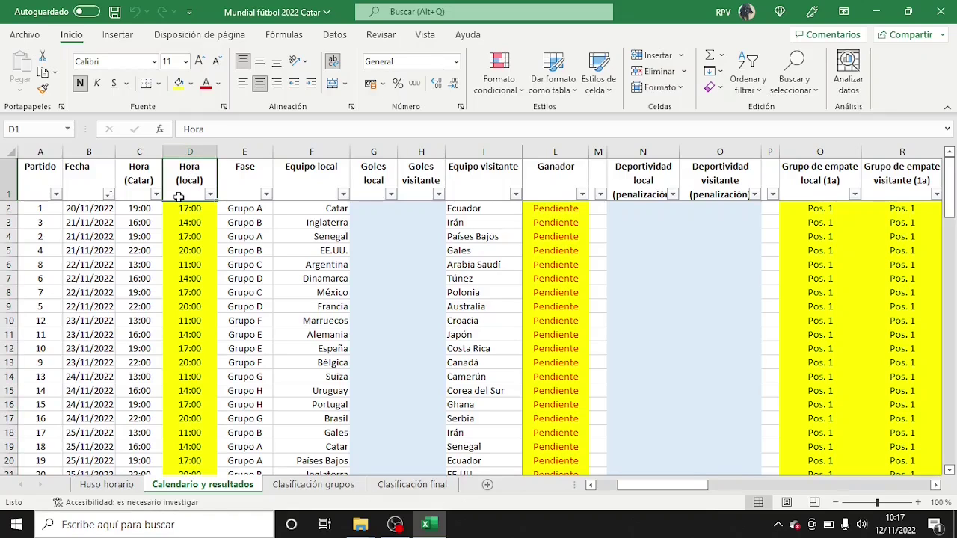
# Examine the Fase column from the group matches down to the semifinals, consolation final and final
pyautogui.click(244, 181)
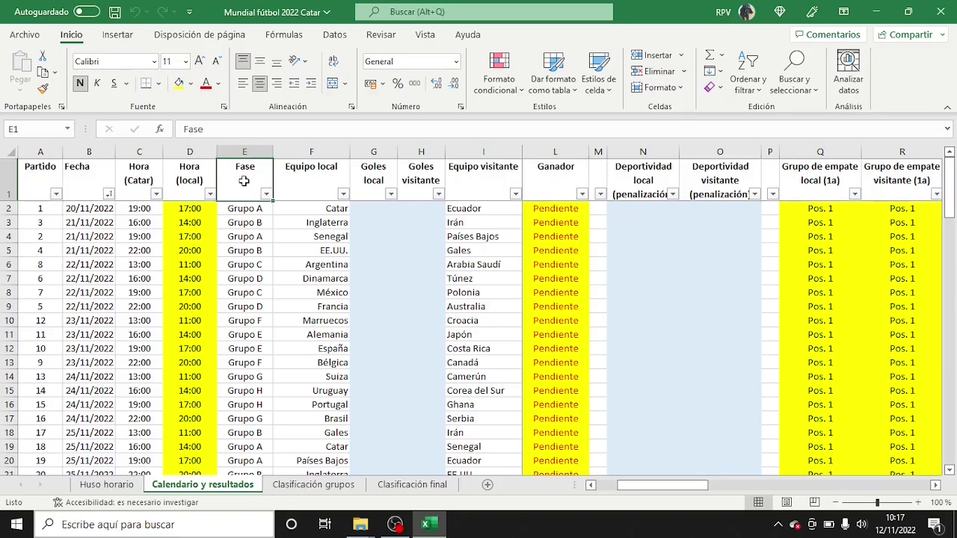
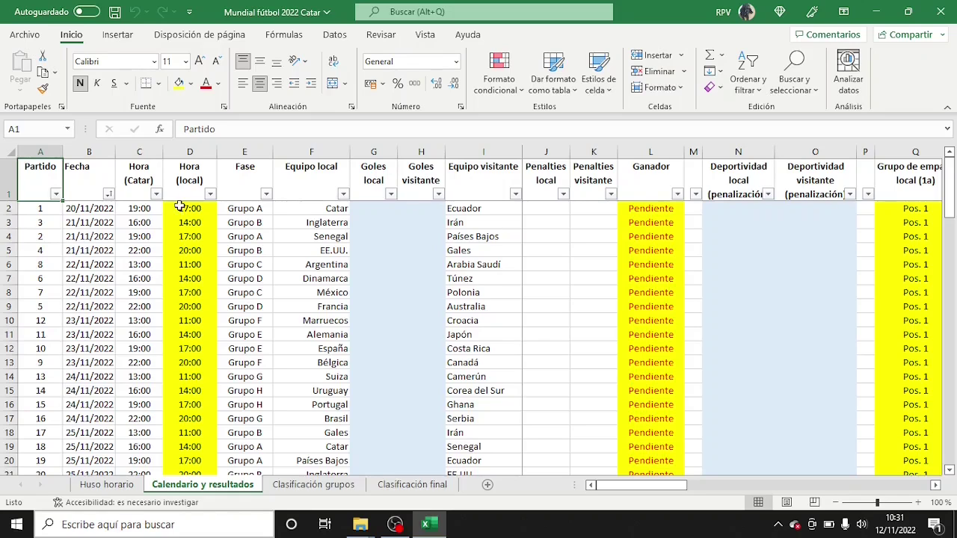
pyautogui.click(233, 144)
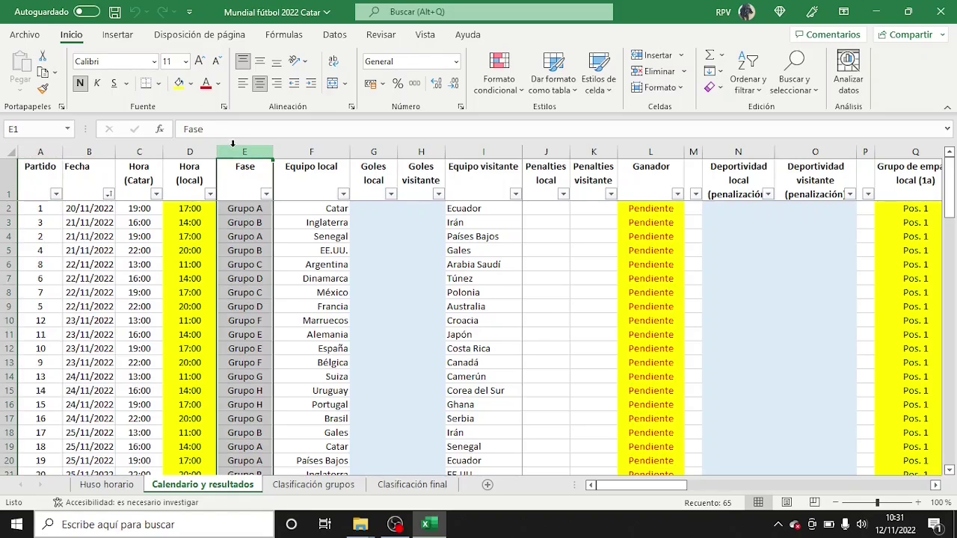
pyautogui.click(245, 188)
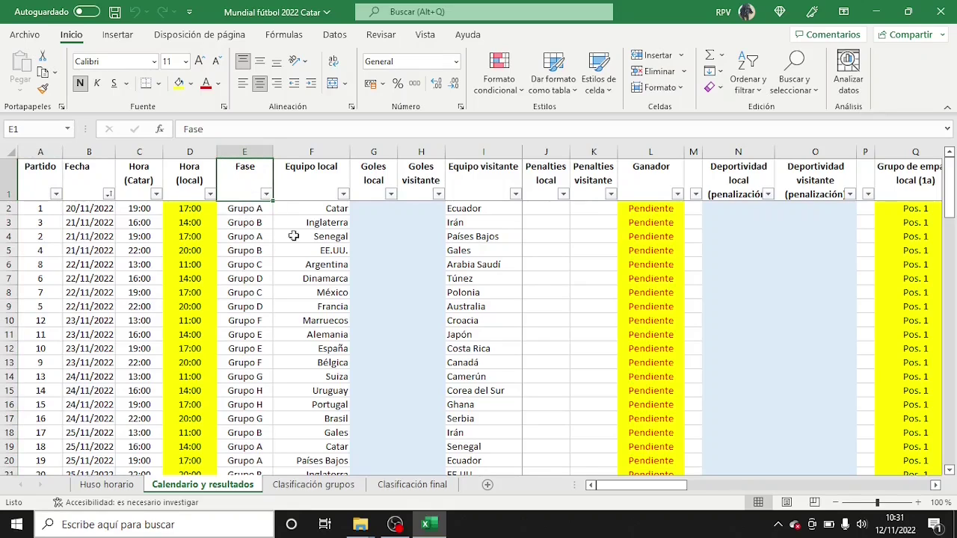
pyautogui.moveTo(954, 217); pyautogui.dragTo(952, 375)
pyautogui.moveTo(950, 471); pyautogui.dragTo(950, 472)
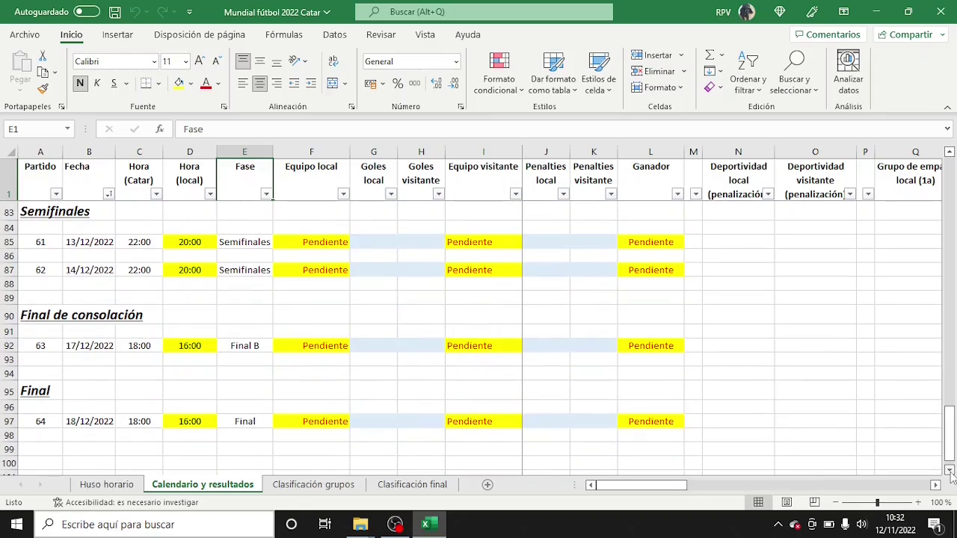
pyautogui.moveTo(947, 432); pyautogui.dragTo(951, 299)
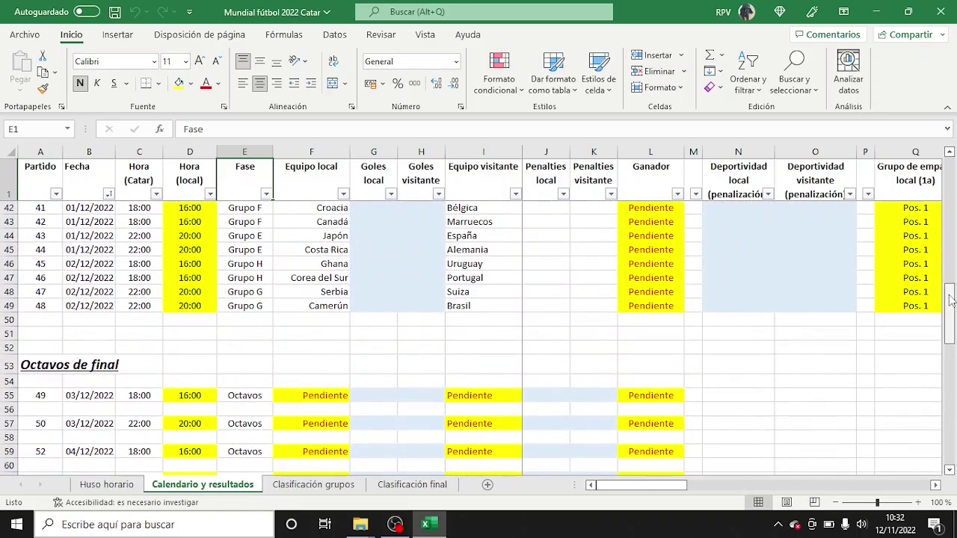
# Examine the Equipo local and Equipo visitante columns and the Goles local and Goles visitante columns between them
pyautogui.click(333, 144)
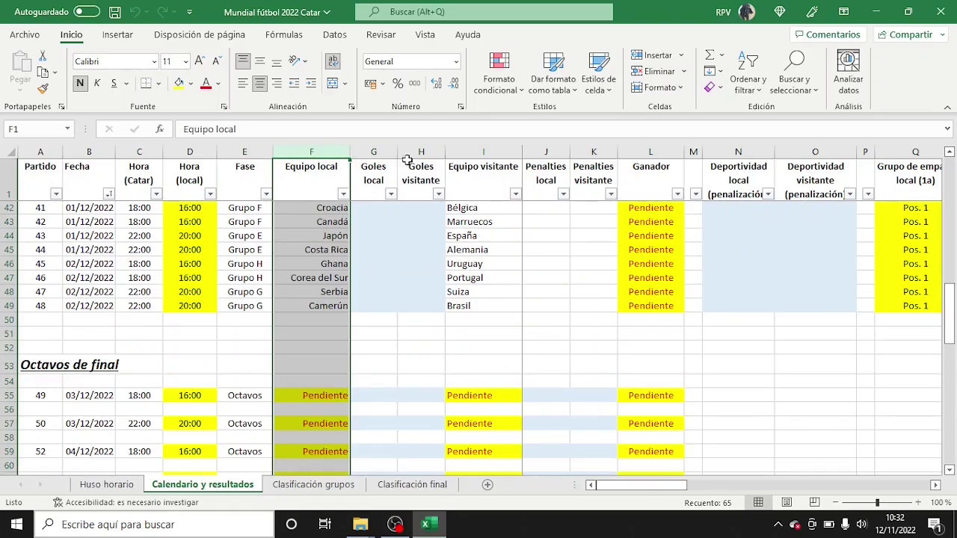
pyautogui.click(469, 146)
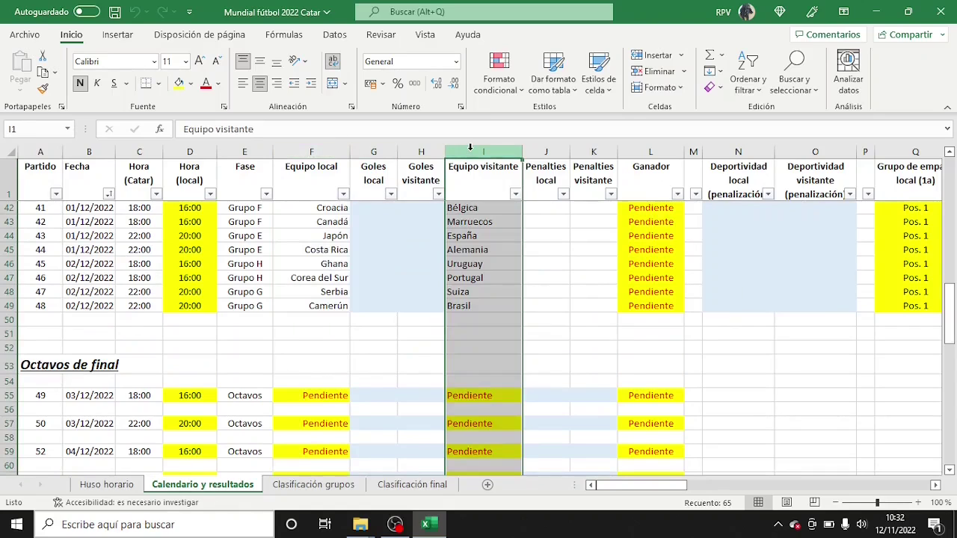
pyautogui.click(316, 188)
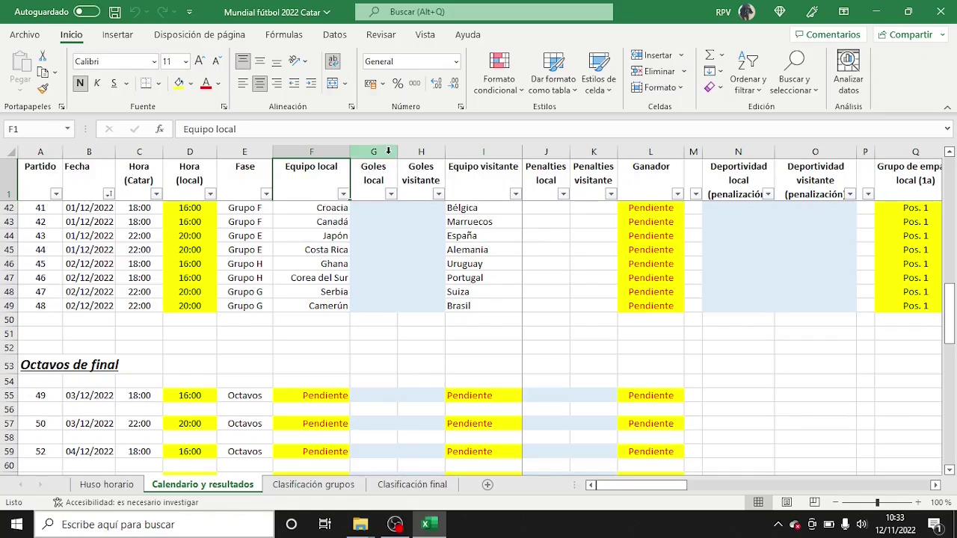
pyautogui.click(388, 151)
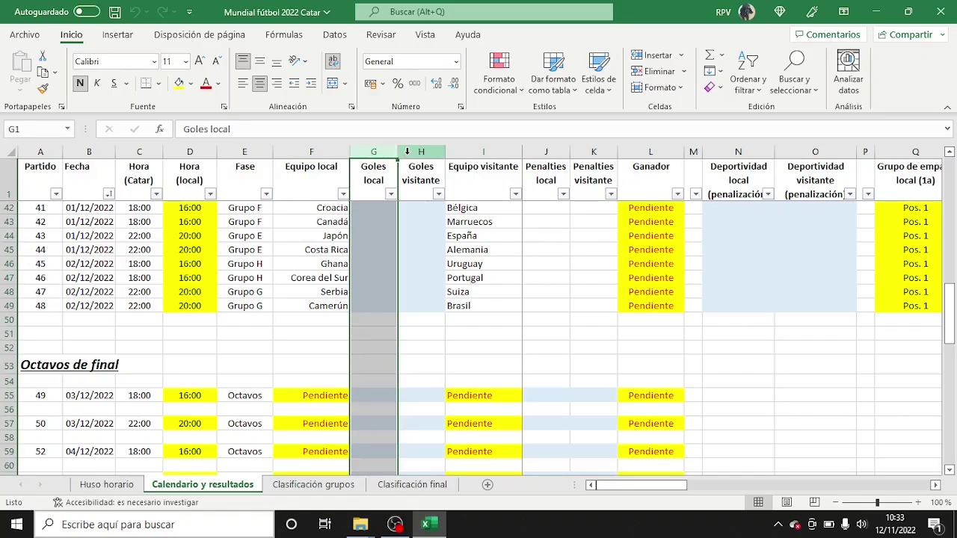
pyautogui.click(407, 151)
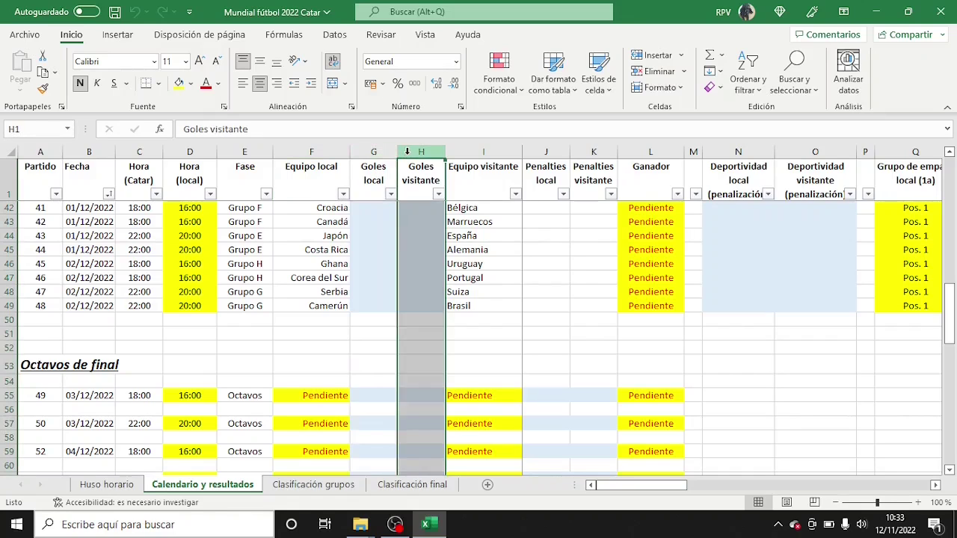
pyautogui.click(384, 167)
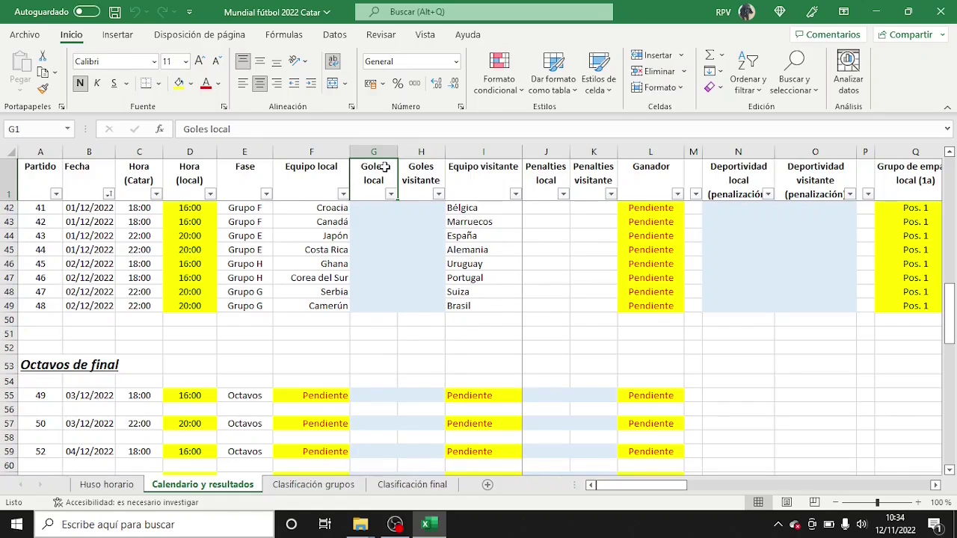
# Inspect the array formulas that fill the local and visiting teams of match 49 in F55 and I55
pyautogui.scroll(-1, 399, 209)
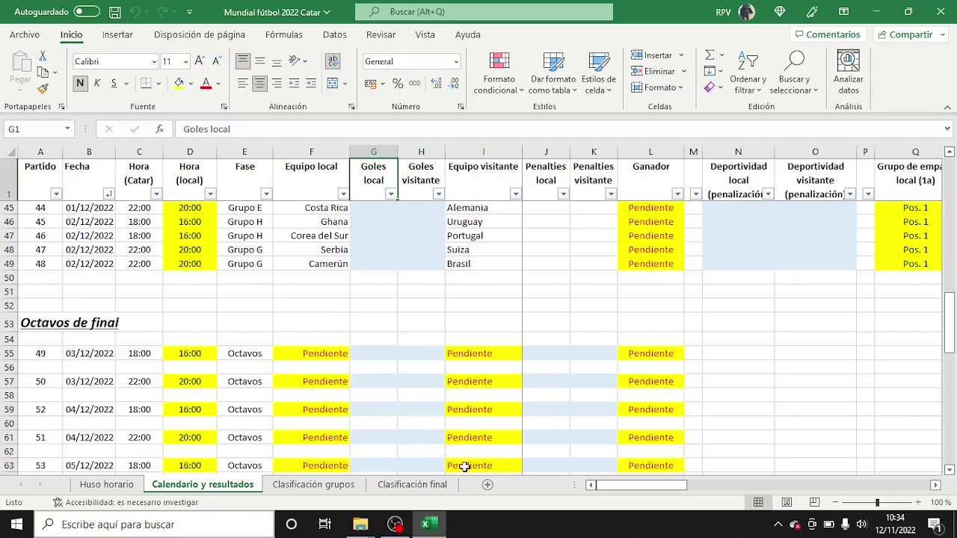
pyautogui.click(341, 358)
pyautogui.press('F2')
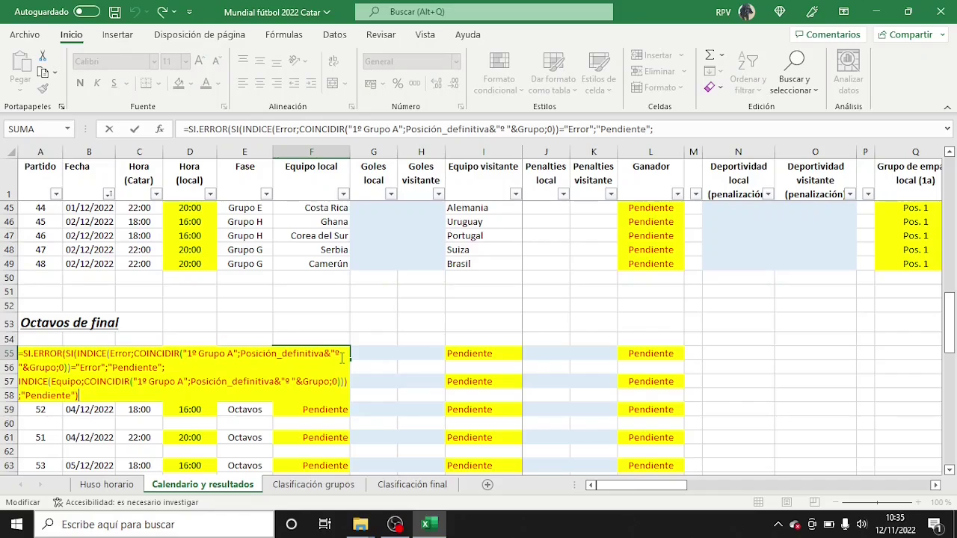
pyautogui.hotkey('ctrl', 'shift', 'Return')
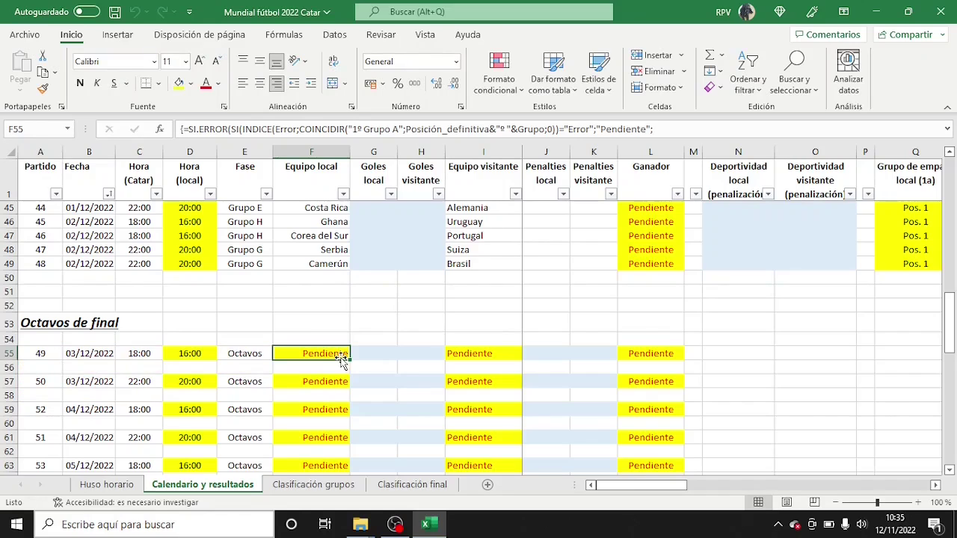
pyautogui.click(458, 356)
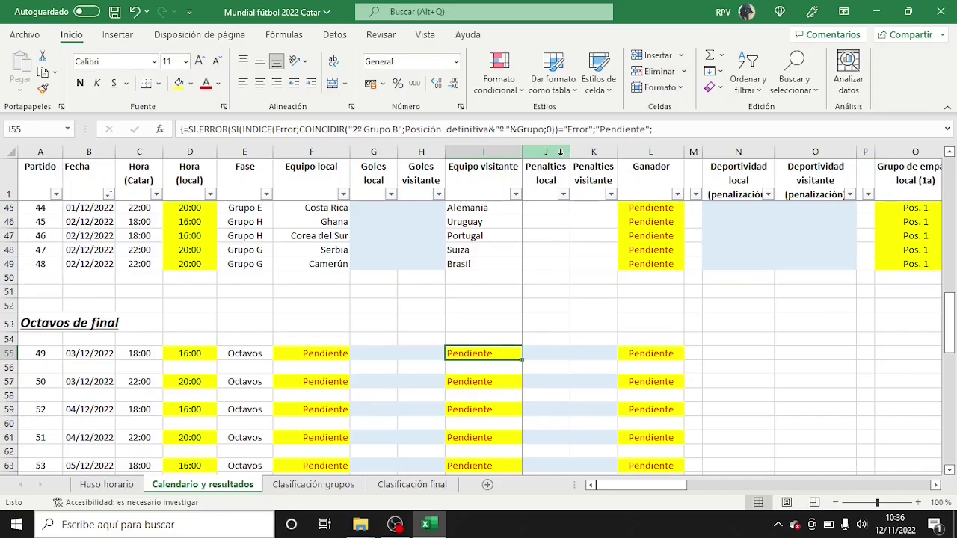
# Examine the Penalties local and Penalties visitante columns and the Ganador column beside them
pyautogui.click(560, 152)
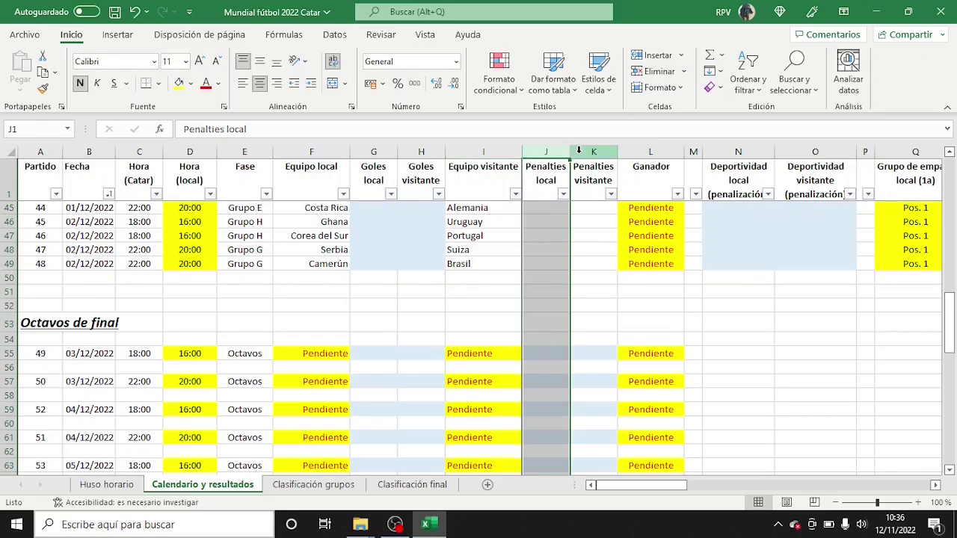
pyautogui.click(582, 151)
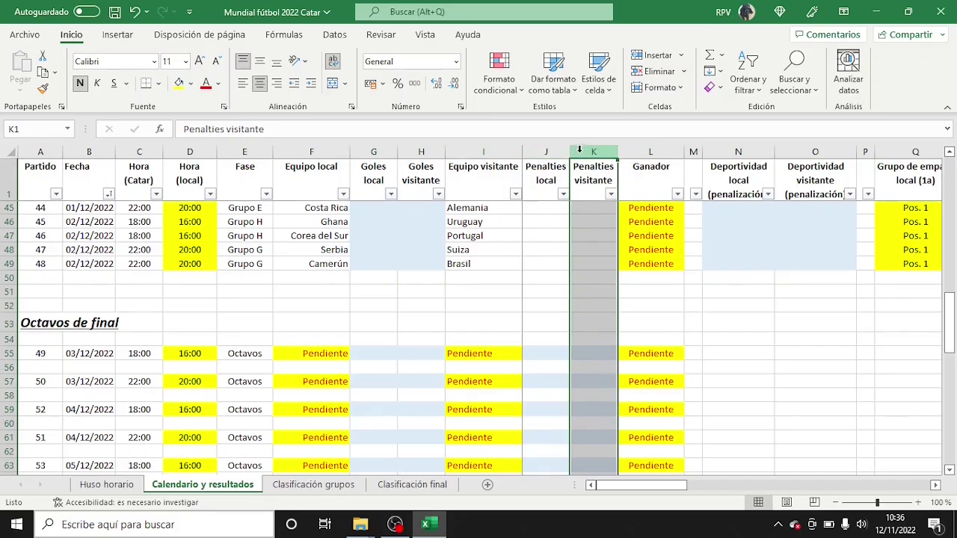
pyautogui.click(551, 180)
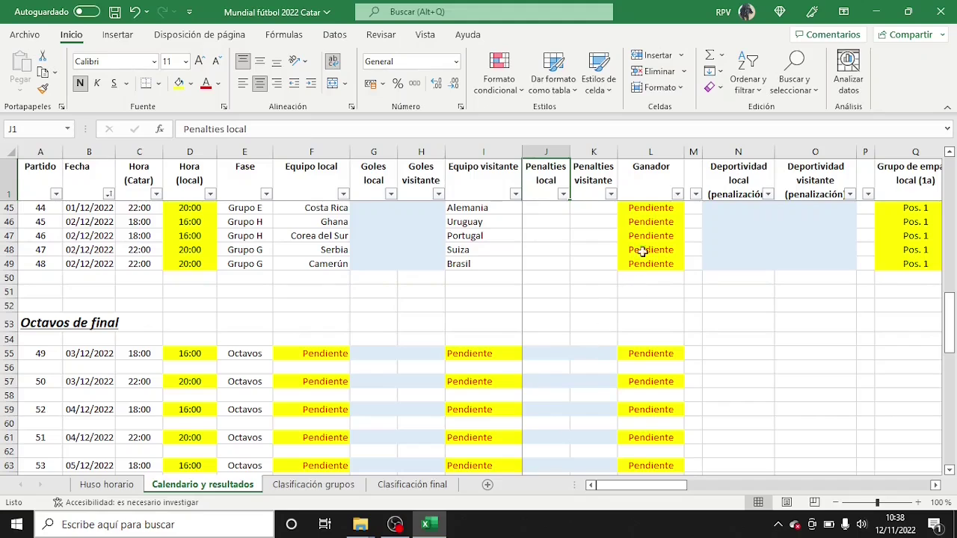
pyautogui.click(668, 151)
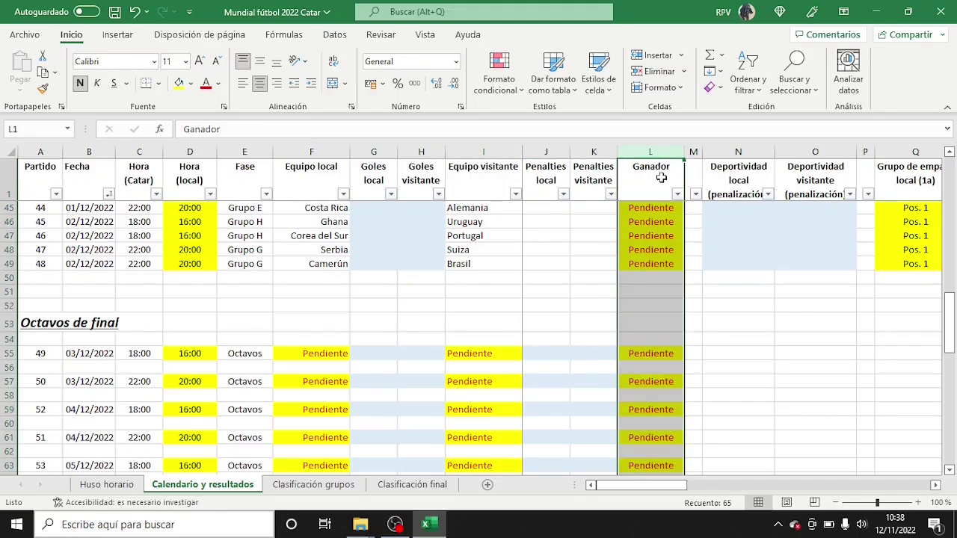
pyautogui.click(661, 178)
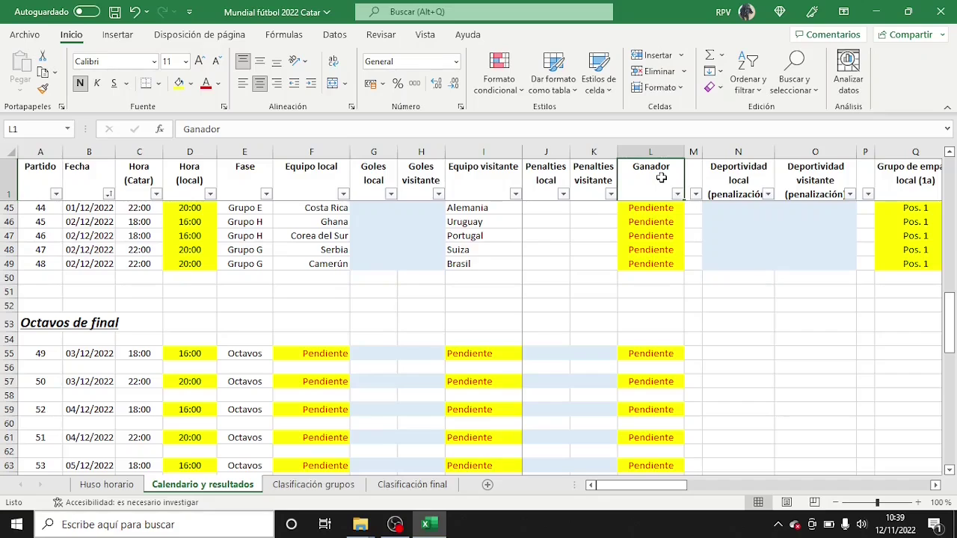
# Examine the Deportividad local and Deportividad visitante (penalización) columns of the match calendar
pyautogui.click(719, 148)
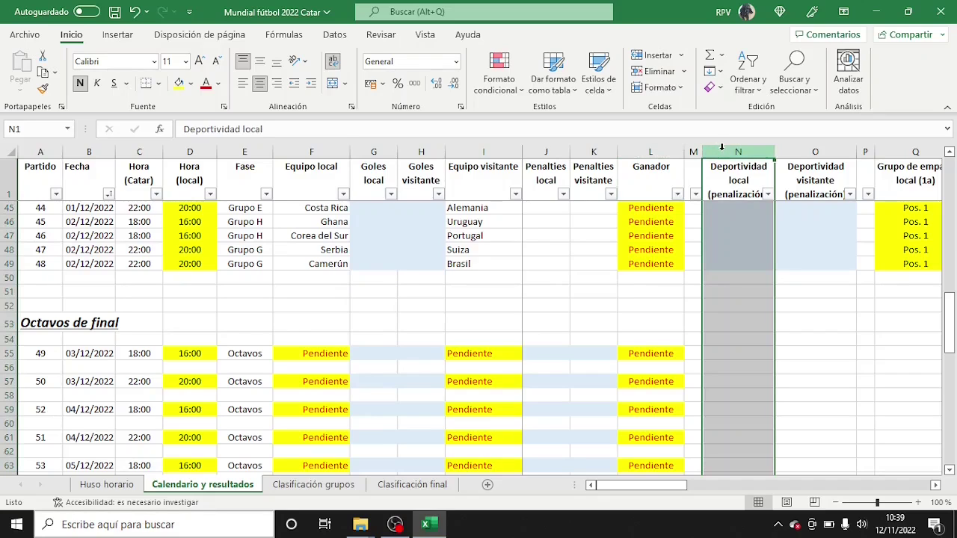
pyautogui.click(795, 143)
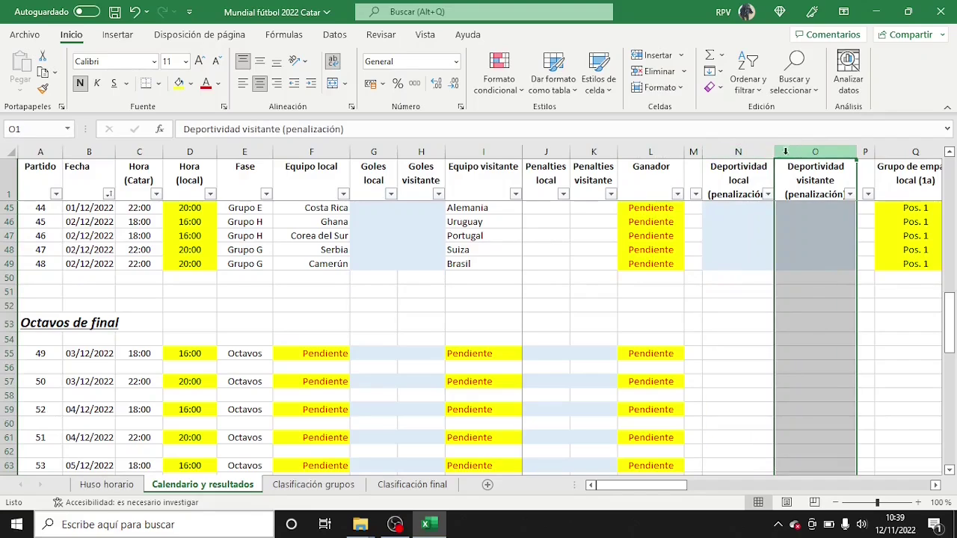
pyautogui.click(761, 172)
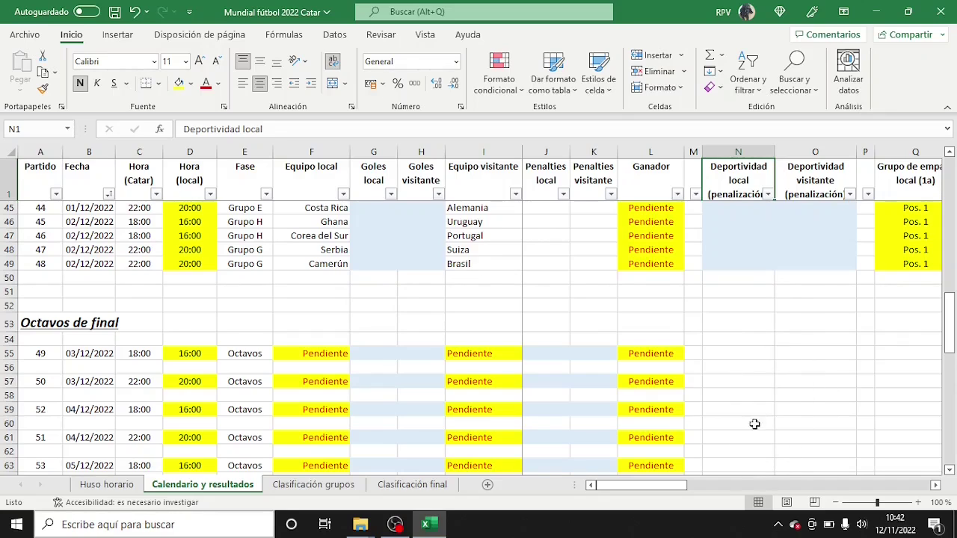
pyautogui.moveTo(636, 487)
pyautogui.mouseDown()
pyautogui.moveTo(688, 499)
pyautogui.moveTo(820, 485)
pyautogui.moveTo(889, 491)
pyautogui.moveTo(633, 486)
pyautogui.mouseUp()
# Open the Name Manager and enlarge it, widening its Nombre and Se refiere a columns to show full names and references
pyautogui.click(278, 42)
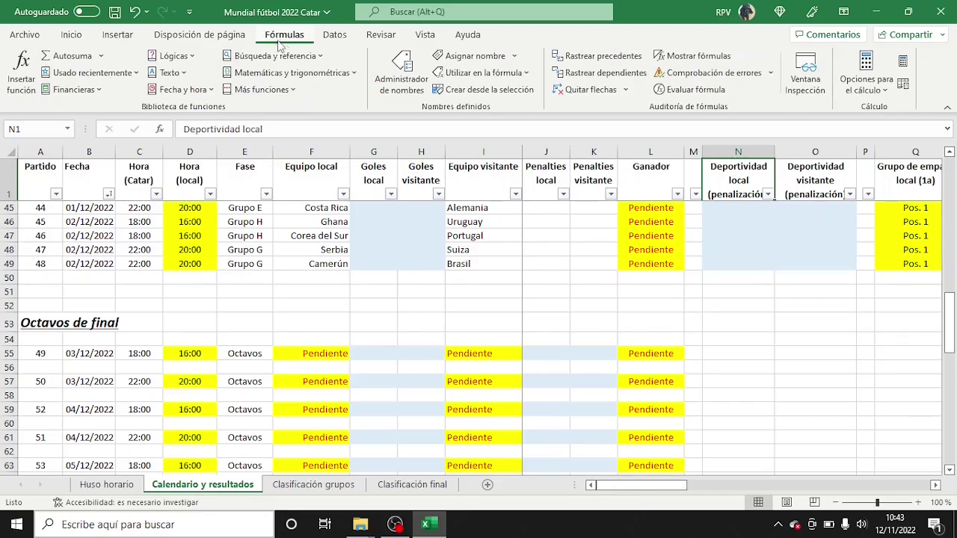
pyautogui.click(395, 81)
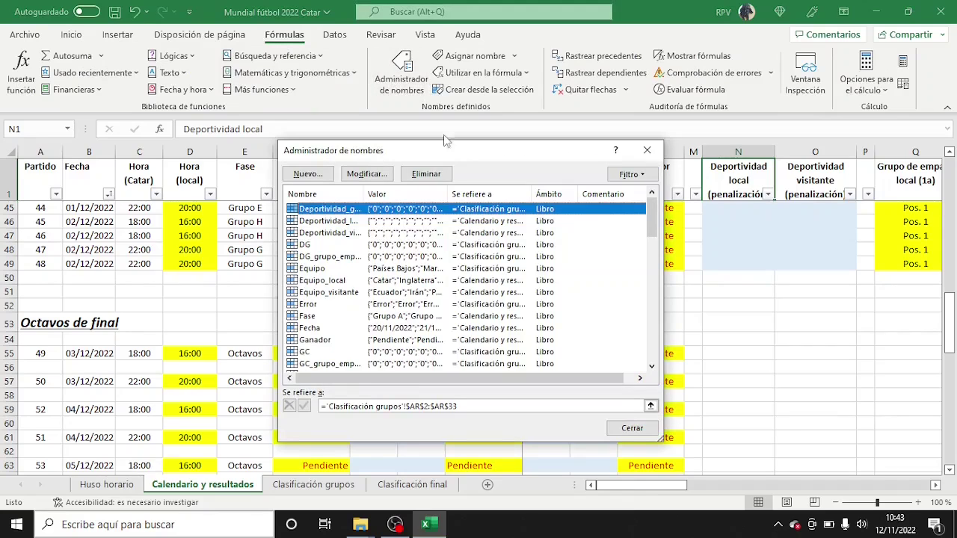
pyautogui.moveTo(661, 441); pyautogui.dragTo(924, 452)
pyautogui.moveTo(514, 164); pyautogui.dragTo(528, 188)
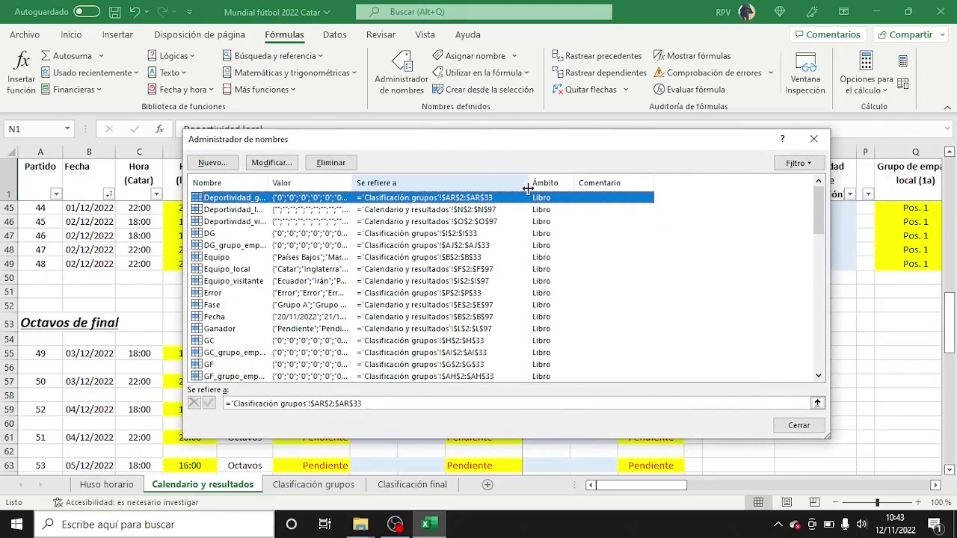
pyautogui.moveTo(268, 183); pyautogui.dragTo(381, 198)
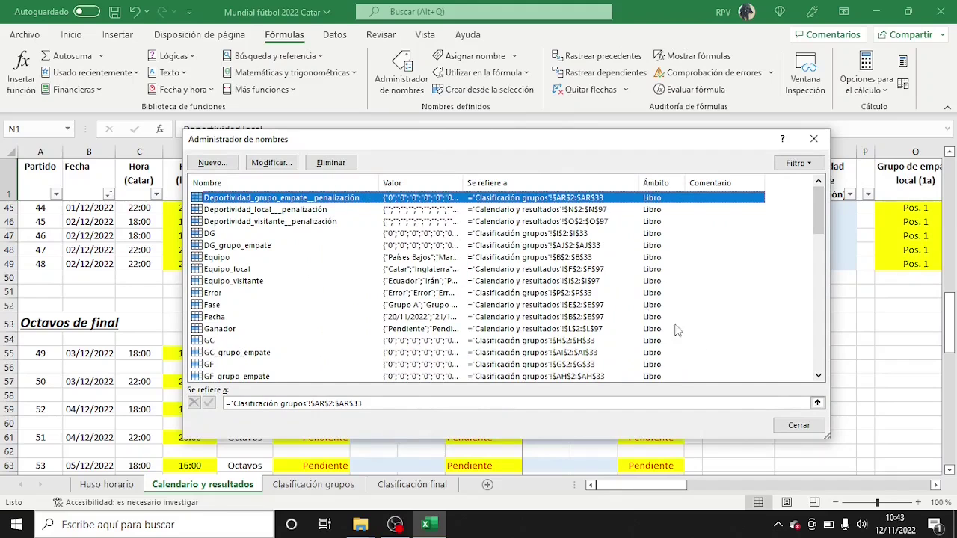
# Look through the workbook's defined names and the ranges they refer to, and close the Name Manager
pyautogui.scroll(-2, 819, 379)
pyautogui.scroll(-3, 820, 383)
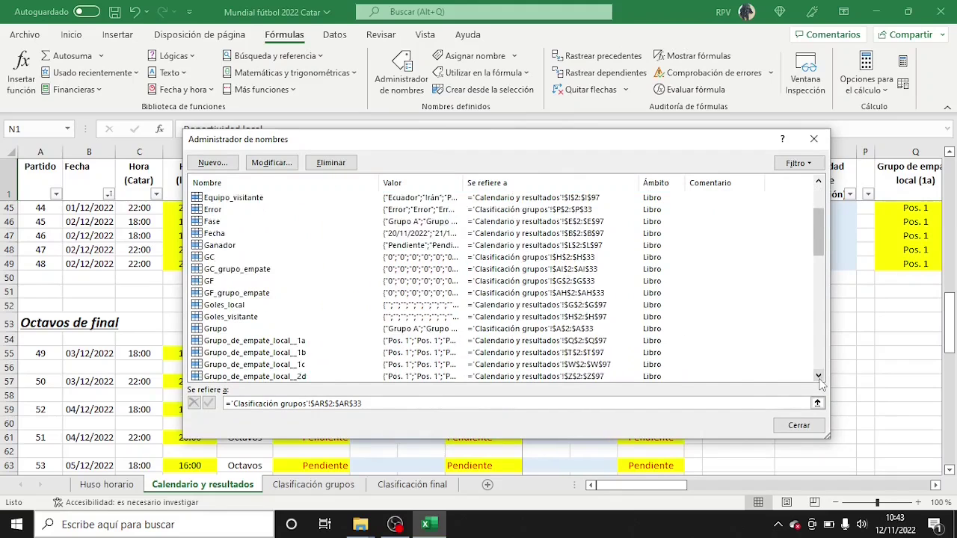
pyautogui.scroll(-4, 820, 380)
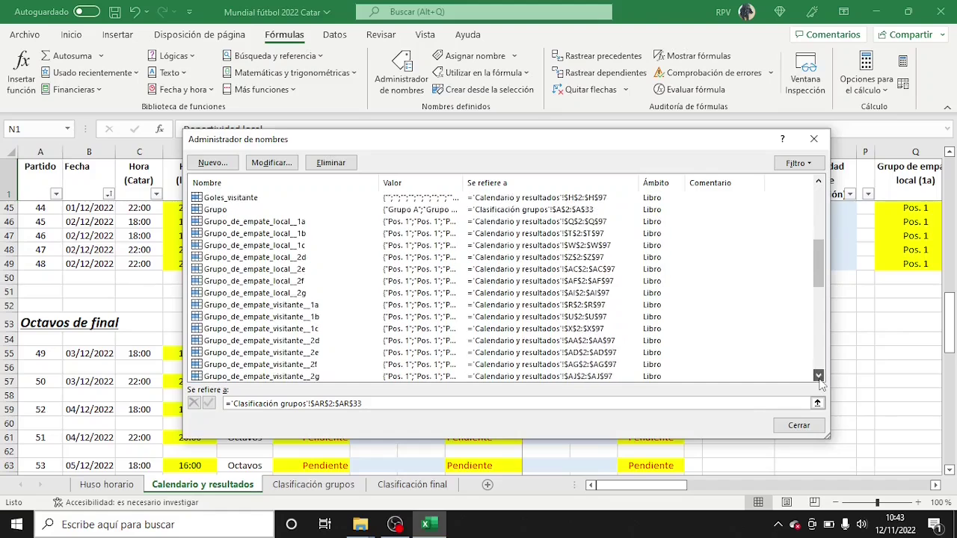
pyautogui.scroll(5, 818, 186)
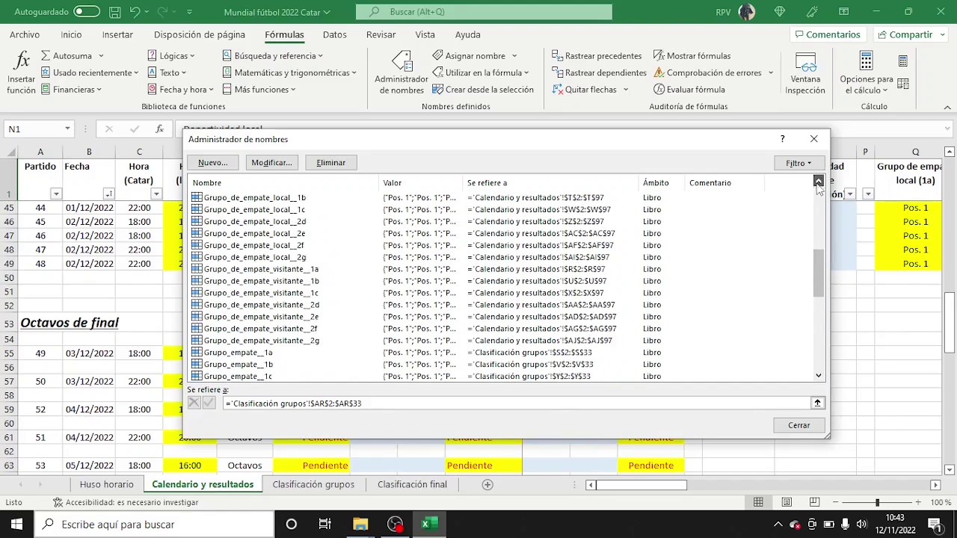
pyautogui.scroll(3, 818, 185)
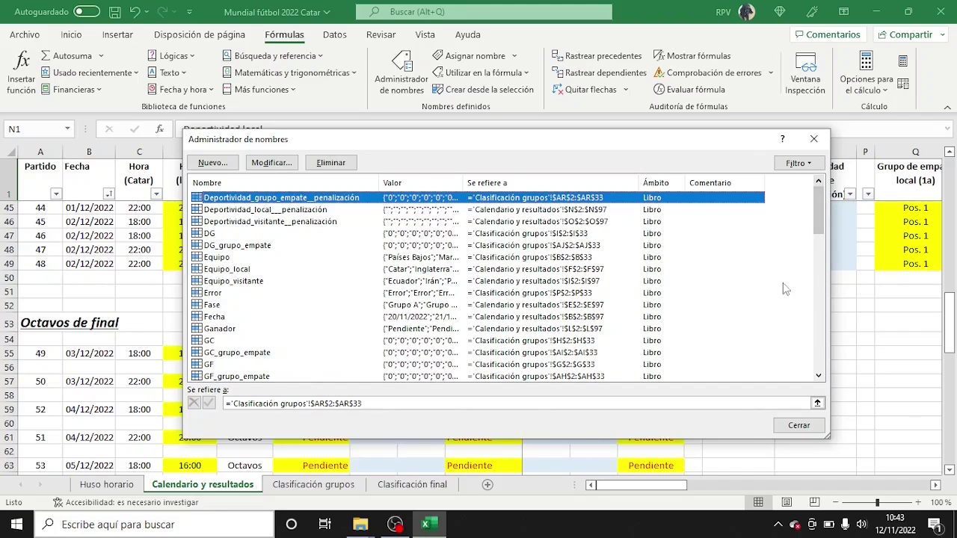
pyautogui.click(797, 425)
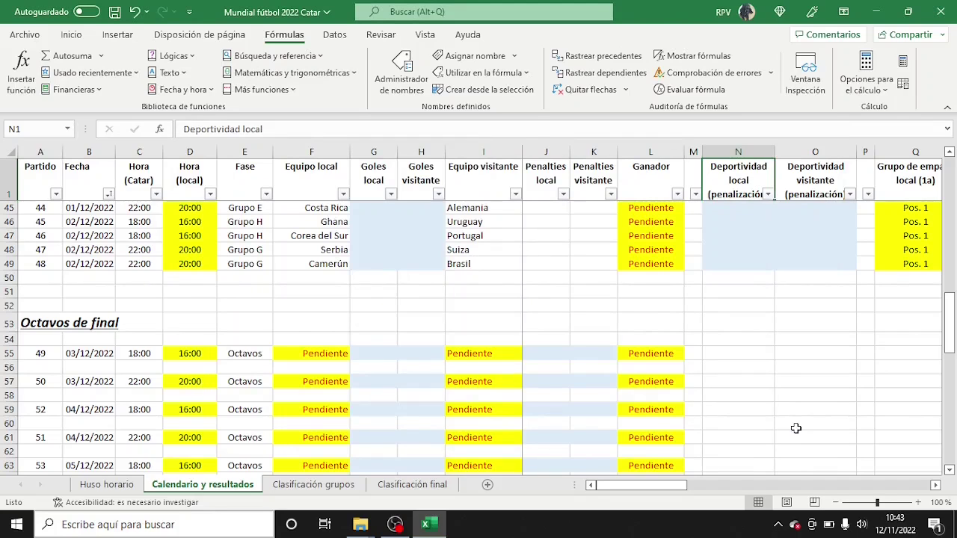
# Open the Clasificación grupos sheet and look through its team rows down to Australia and back to the top
pyautogui.click(312, 485)
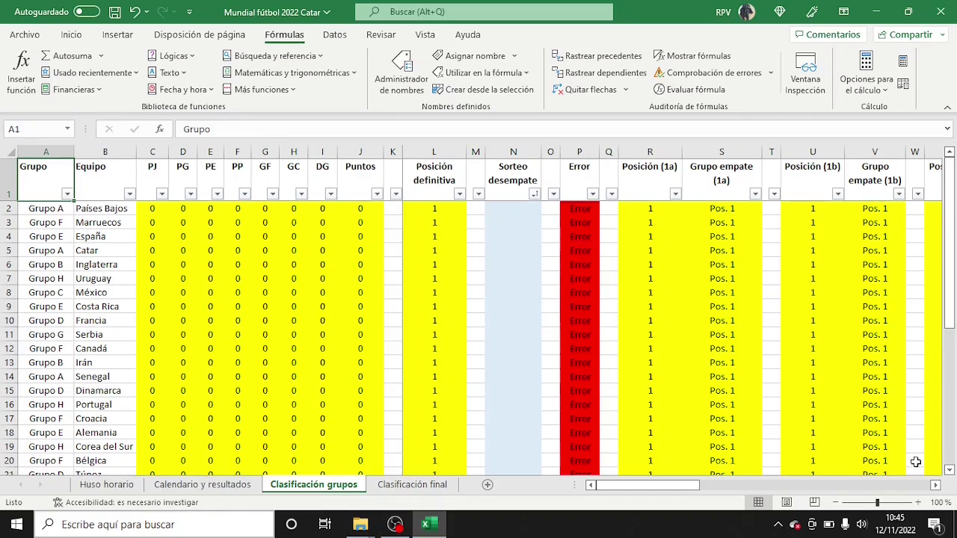
pyautogui.click(949, 471)
pyautogui.scroll(-8, 949, 471)
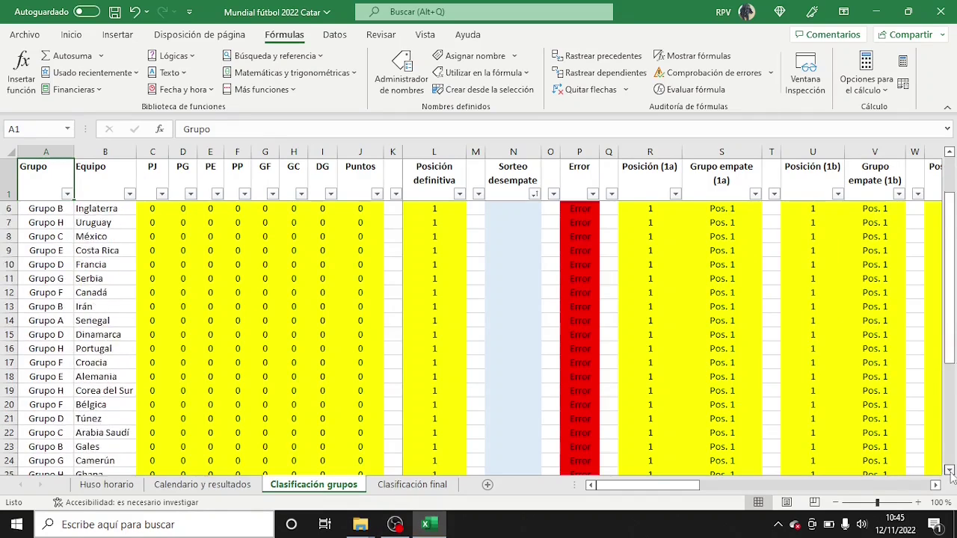
pyautogui.click(948, 470)
pyautogui.click(948, 471)
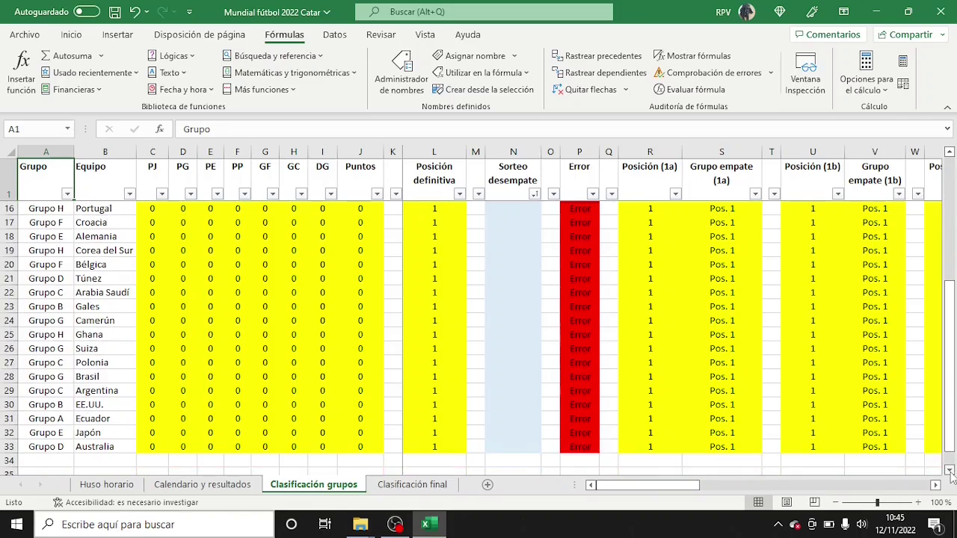
pyautogui.moveTo(951, 447); pyautogui.dragTo(950, 318)
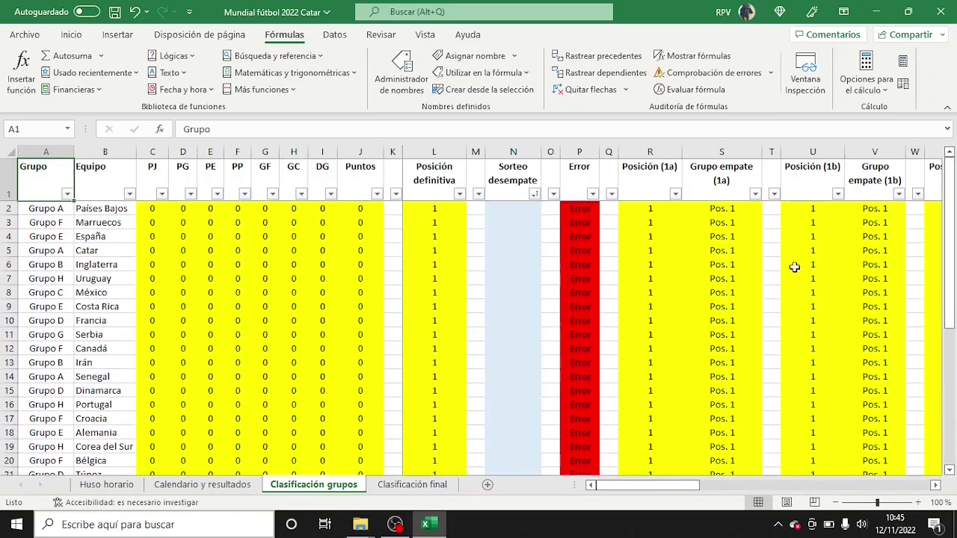
# Examine the Equipo and Grupo columns and the block of statistics columns from PJ to Puntos
pyautogui.click(82, 142)
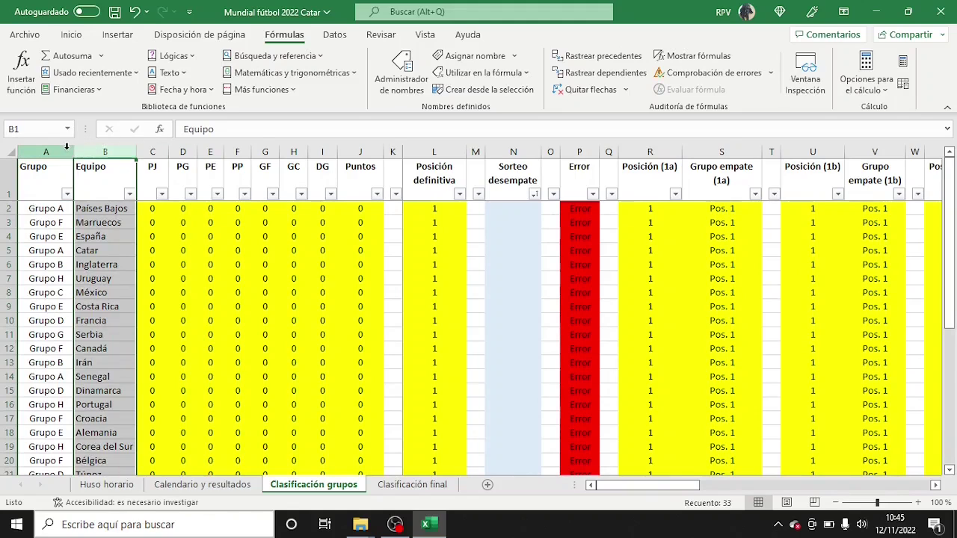
pyautogui.click(65, 147)
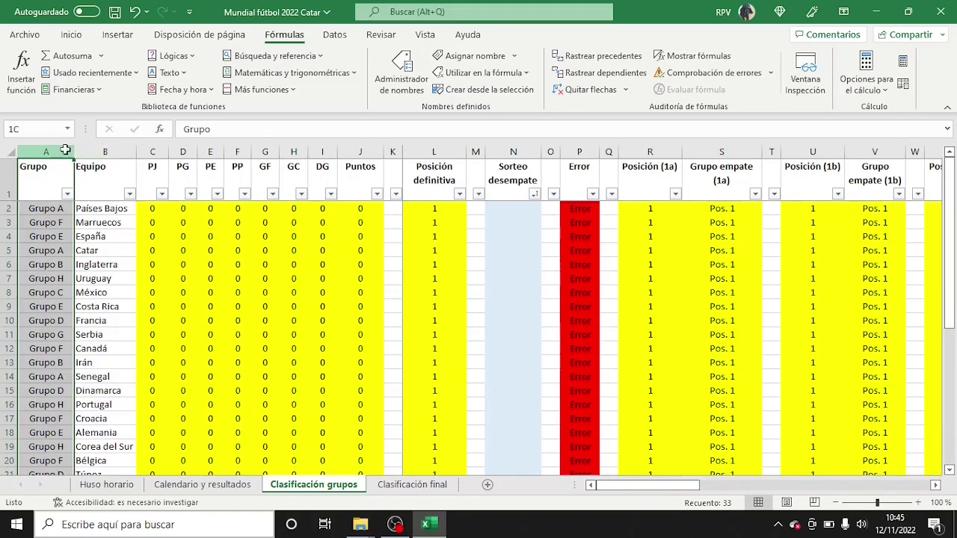
pyautogui.click(40, 186)
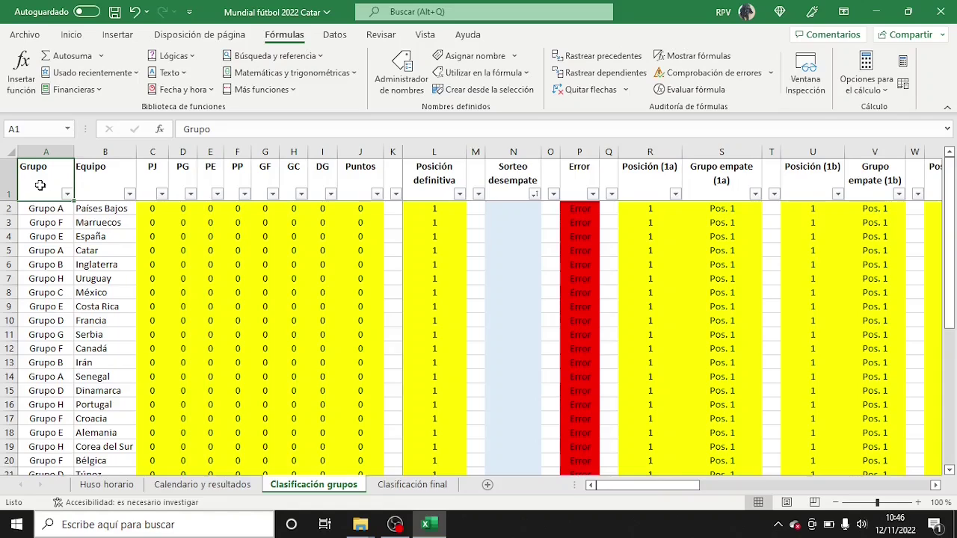
pyautogui.moveTo(151, 152); pyautogui.dragTo(348, 162)
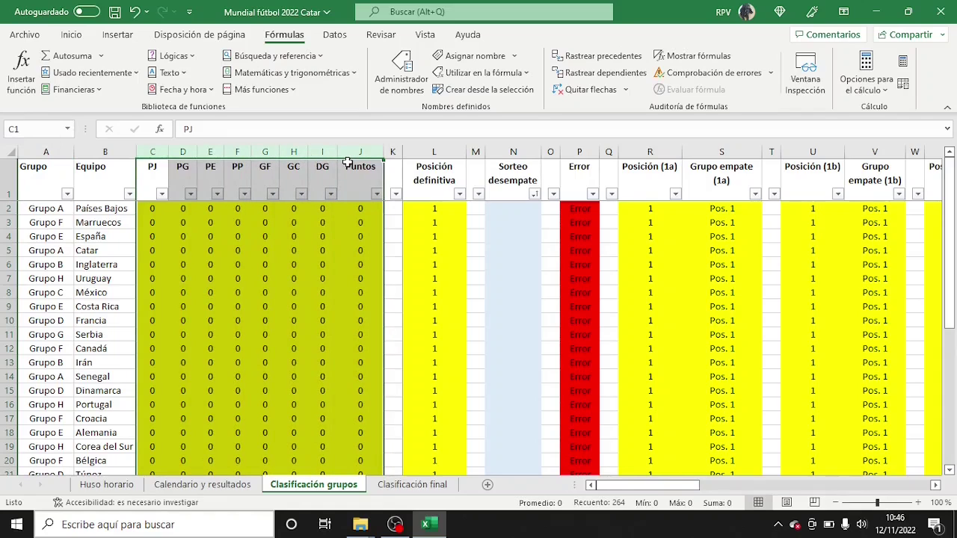
pyautogui.click(148, 182)
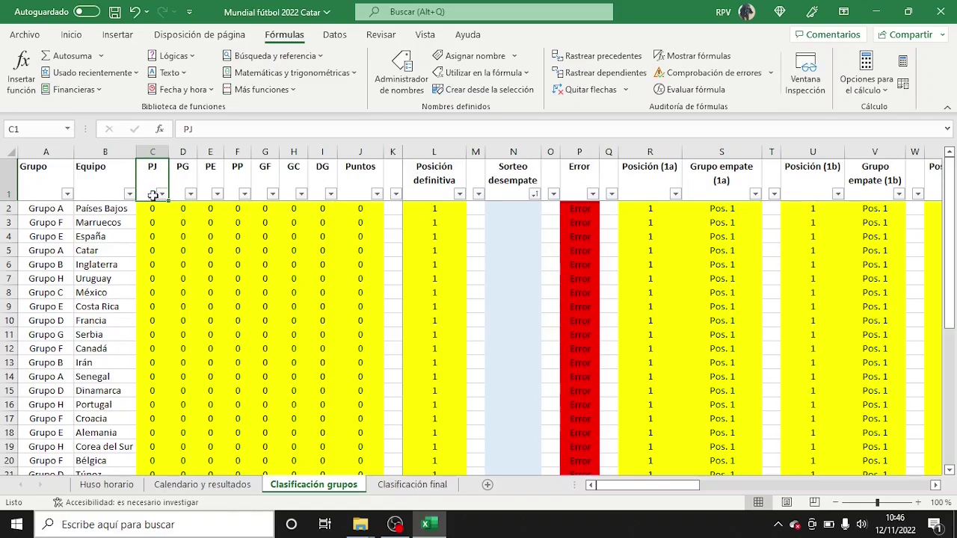
# Inspect the CONTAR.SI.CONJUNTO formula that counts the matches played (PJ) by Países Bajos in C2
pyautogui.click(160, 209)
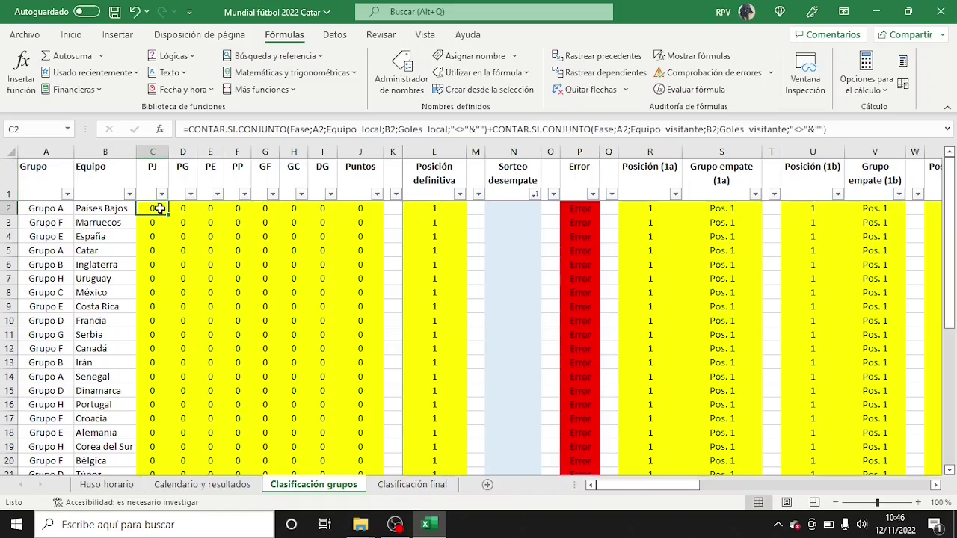
pyautogui.doubleClick(159, 209)
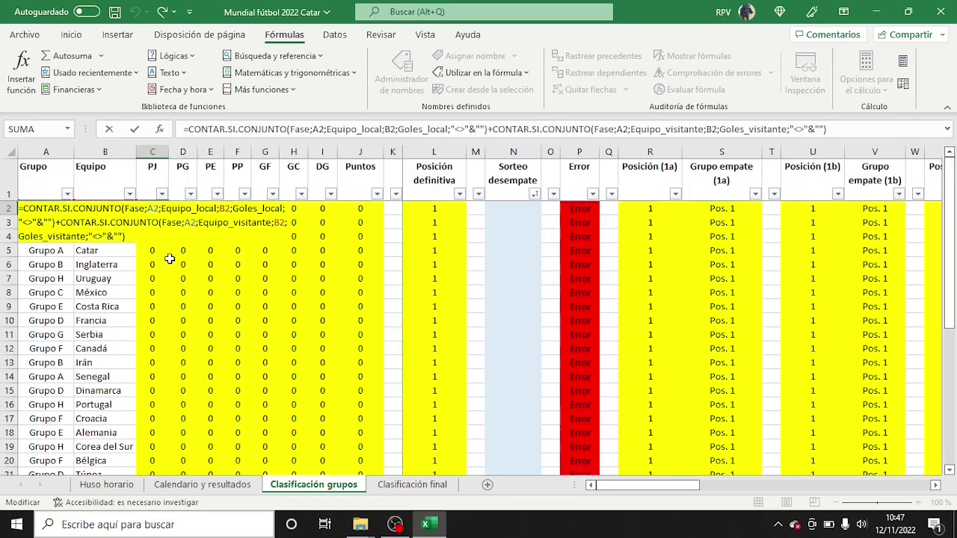
pyautogui.hotkey('ctrl', 'Return')
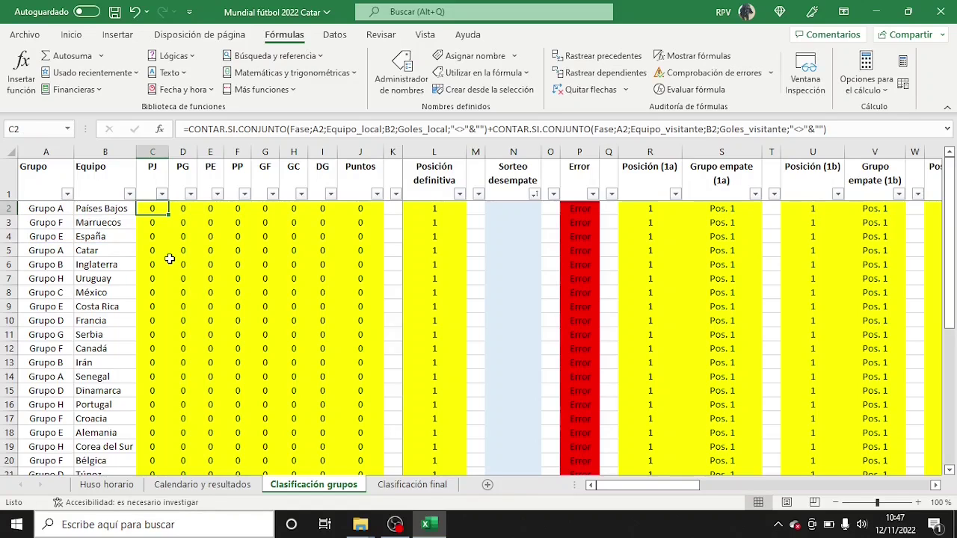
# Inspect the formulas that count the matches won (PG) in D2 and drawn (PE) in E2 for Países Bajos
pyautogui.click(182, 211)
pyautogui.press('F2')
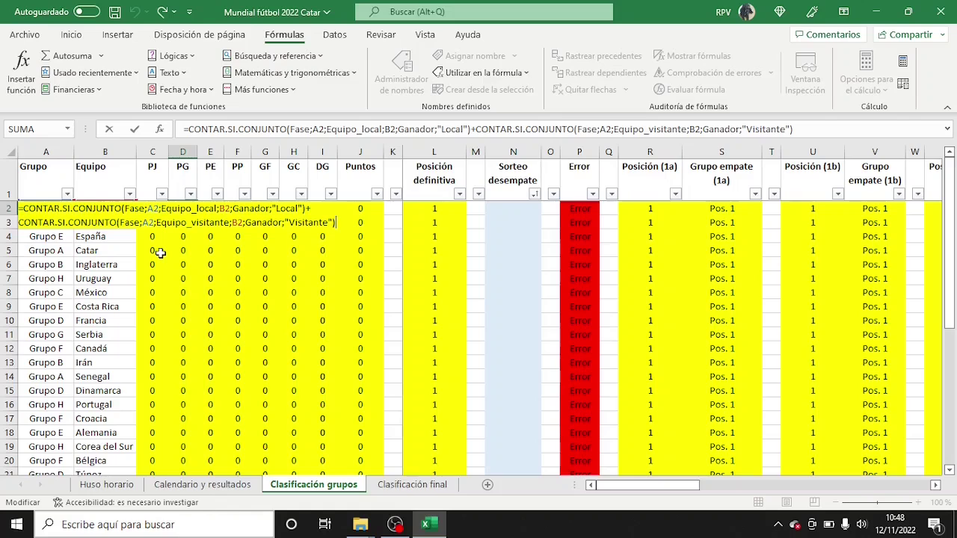
pyautogui.hotkey('ctrl', 'Return')
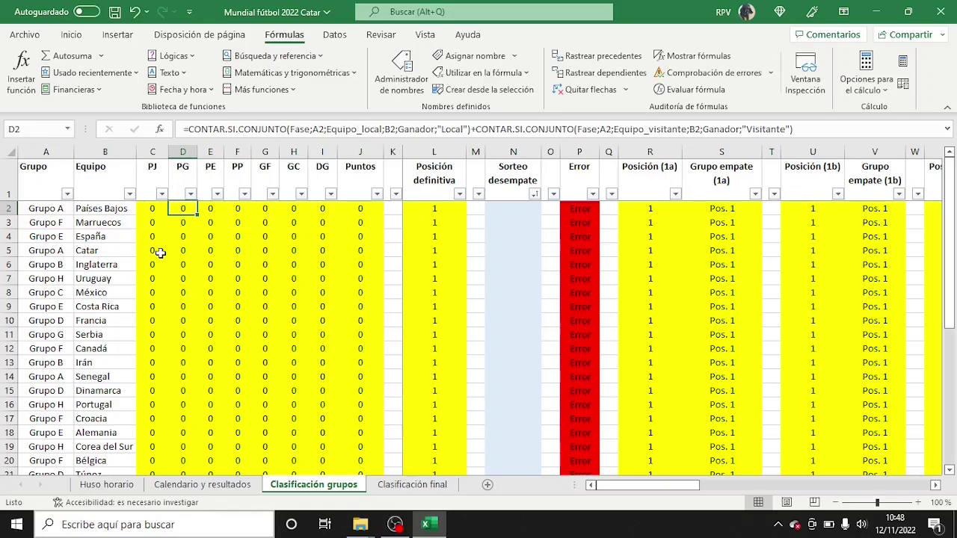
pyautogui.click(222, 209)
pyautogui.press('F2')
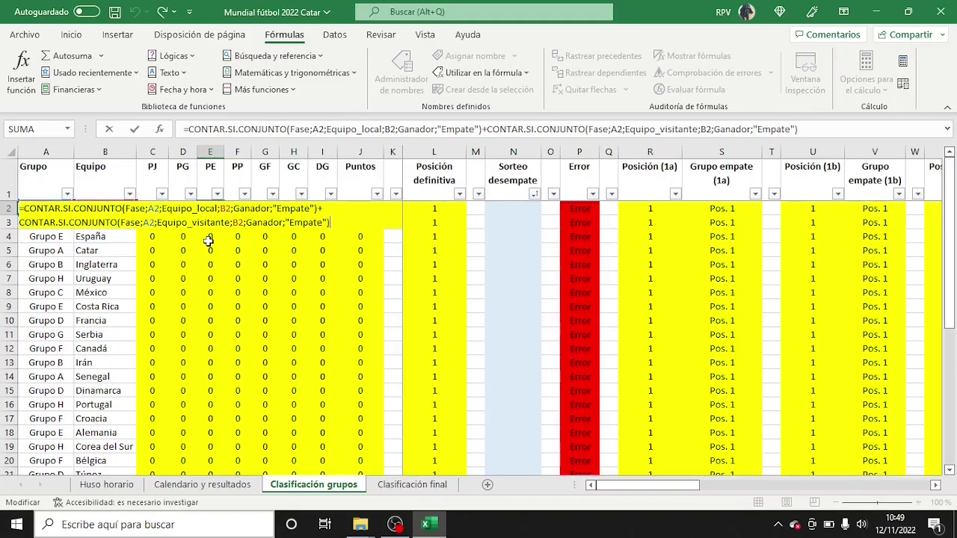
pyautogui.press('Escape')
# Inspect the formula that counts the matches lost (PP) by Países Bajos in F2, leaving it unmodified
pyautogui.click(237, 209)
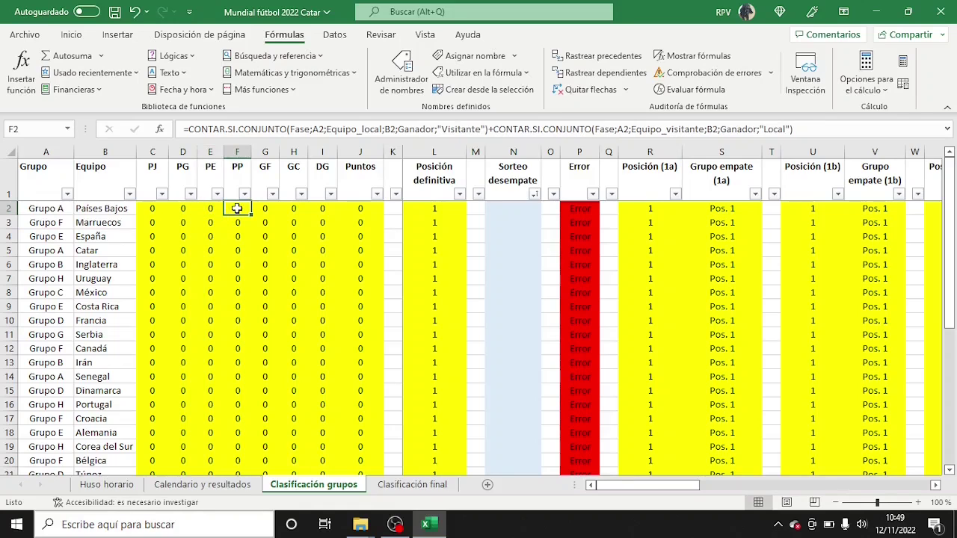
pyautogui.press('F2')
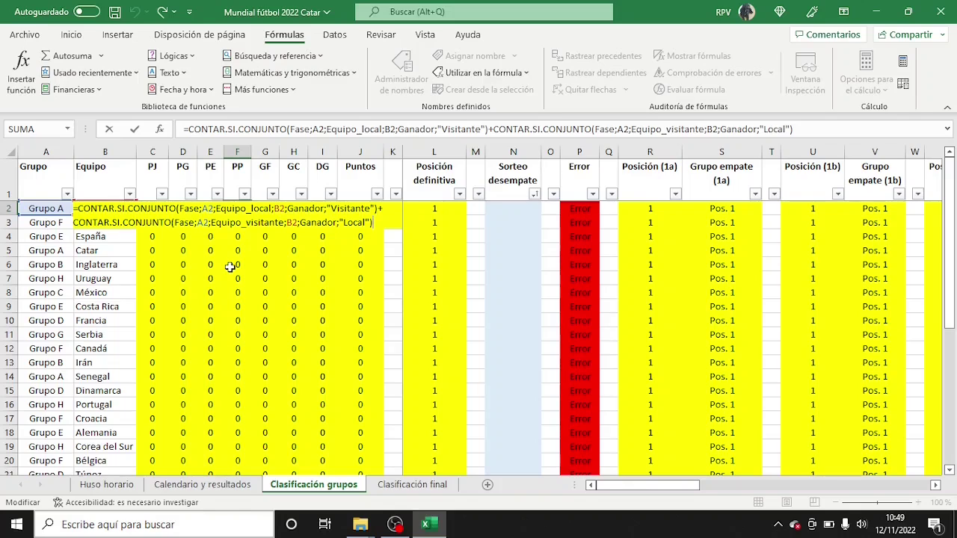
pyautogui.hotkey('ctrl', 'Return')
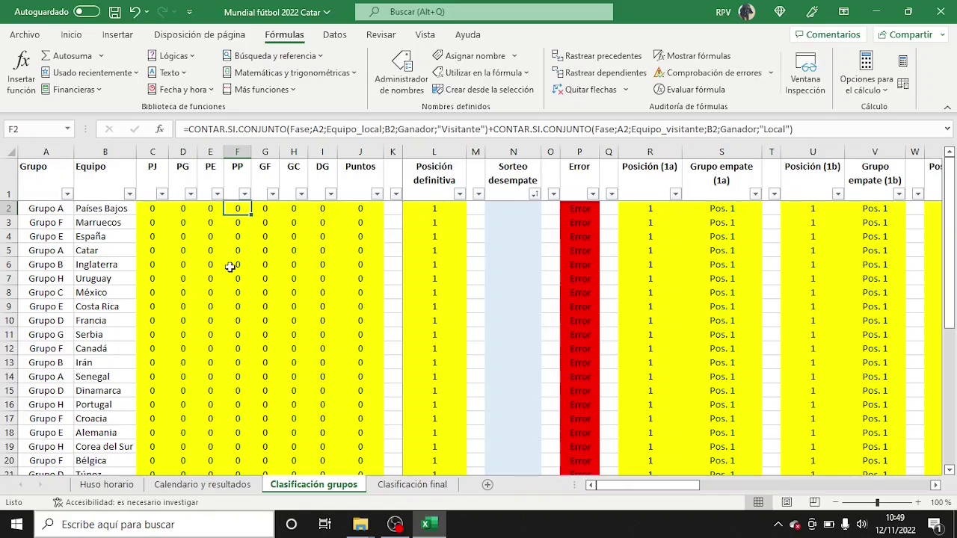
# Inspect the SUMAR.SI.CONJUNTO formulas for the goals for (GF) in G2 and goals against (GC) in H2 of Países Bajos
pyautogui.click(265, 210)
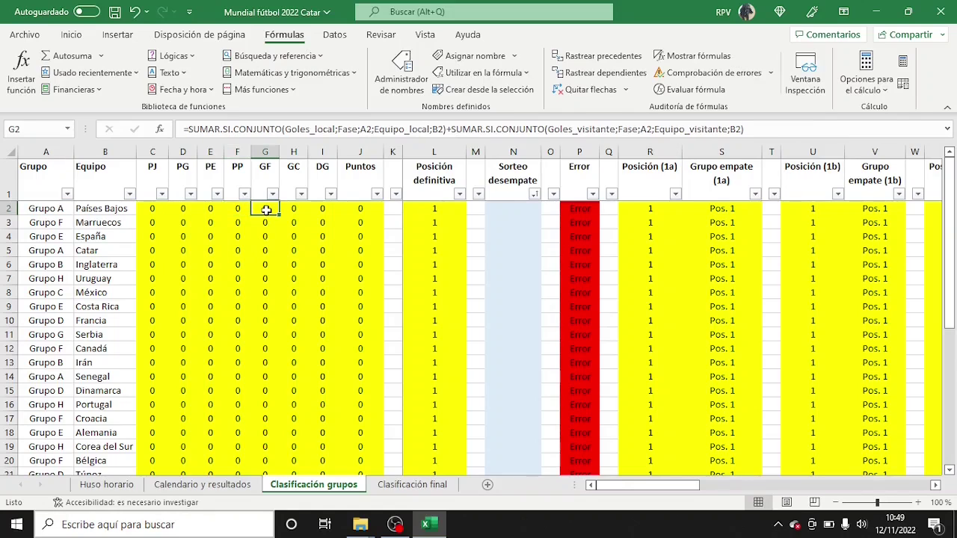
pyautogui.press('F2')
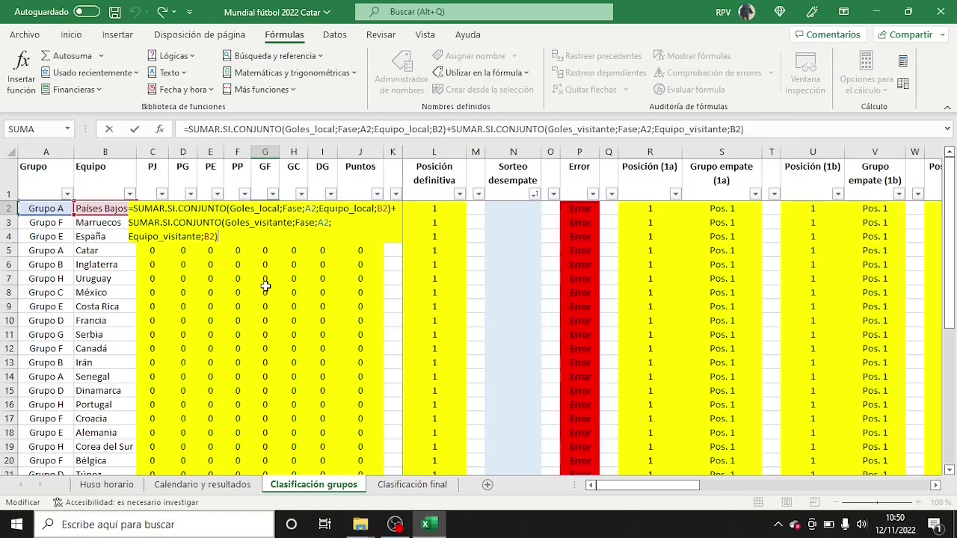
pyautogui.hotkey('ctrl', 'Return')
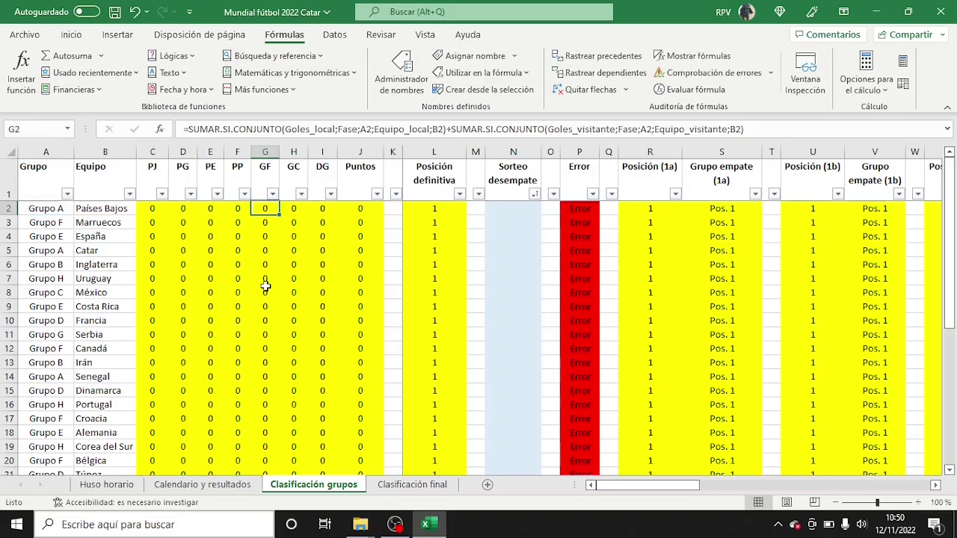
pyautogui.click(296, 212)
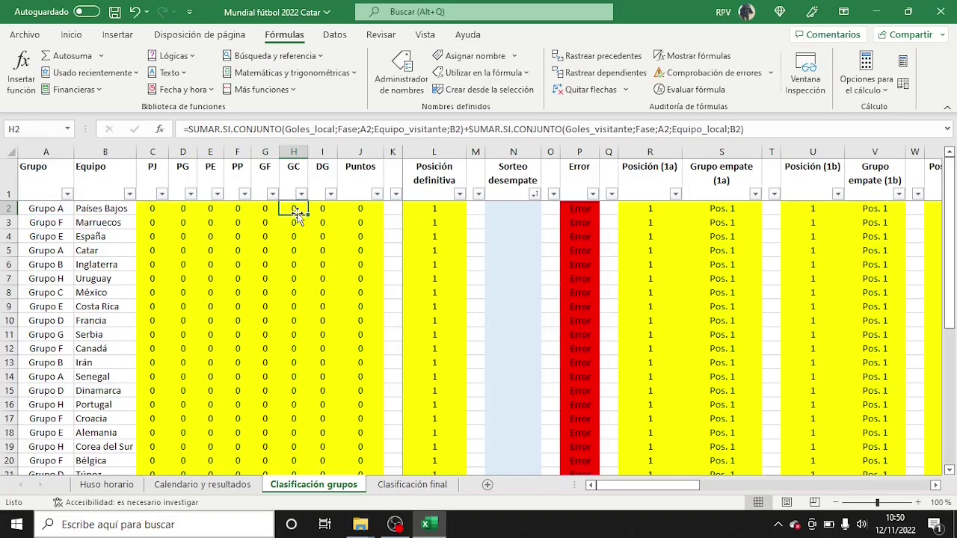
pyautogui.press('F2')
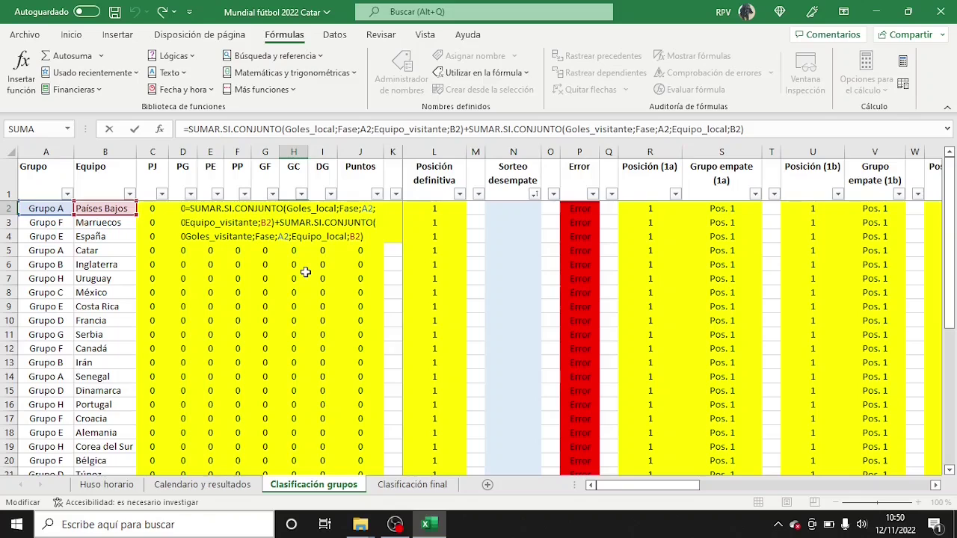
pyautogui.hotkey('ctrl', 'Return')
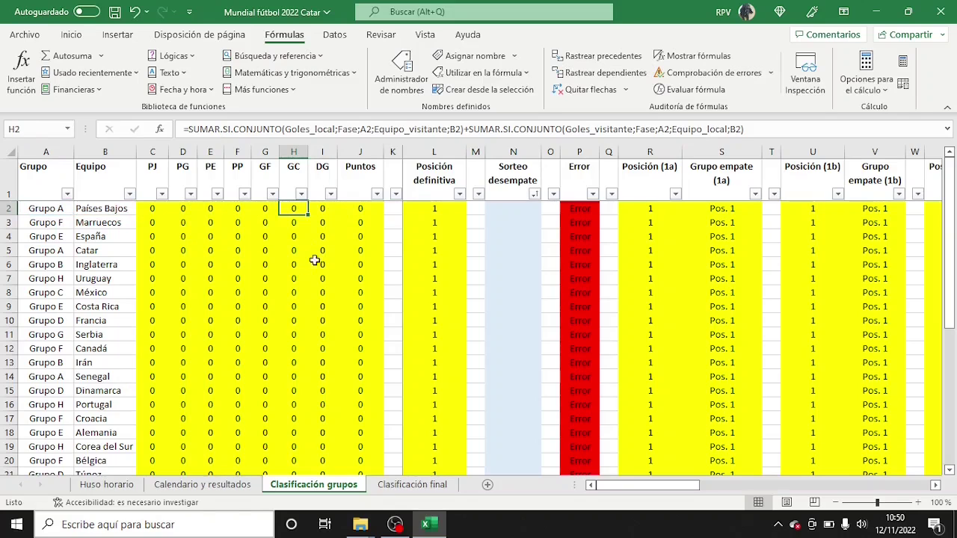
# Inspect the goal difference (DG) formula in I2 and the Puntos formula in J2 for Países Bajos
pyautogui.click(326, 208)
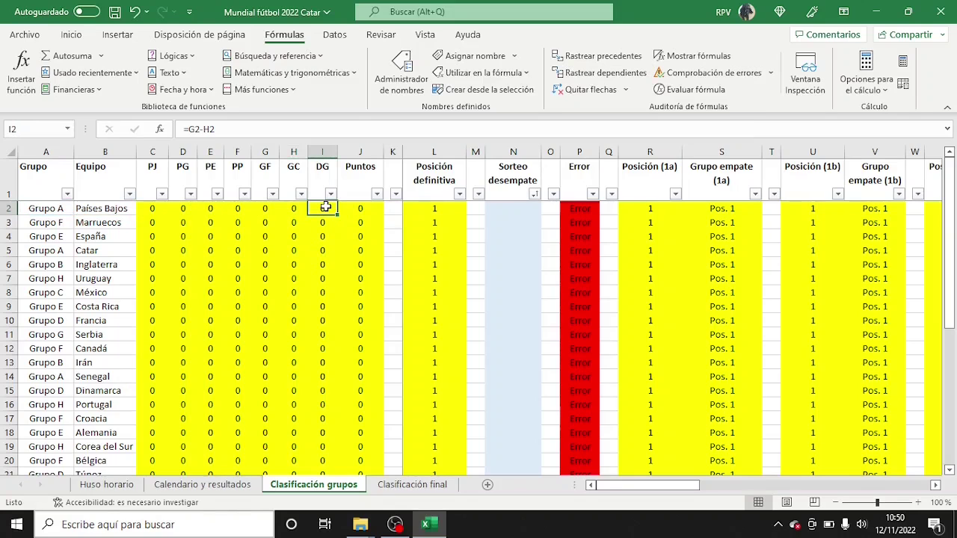
pyautogui.doubleClick(326, 207)
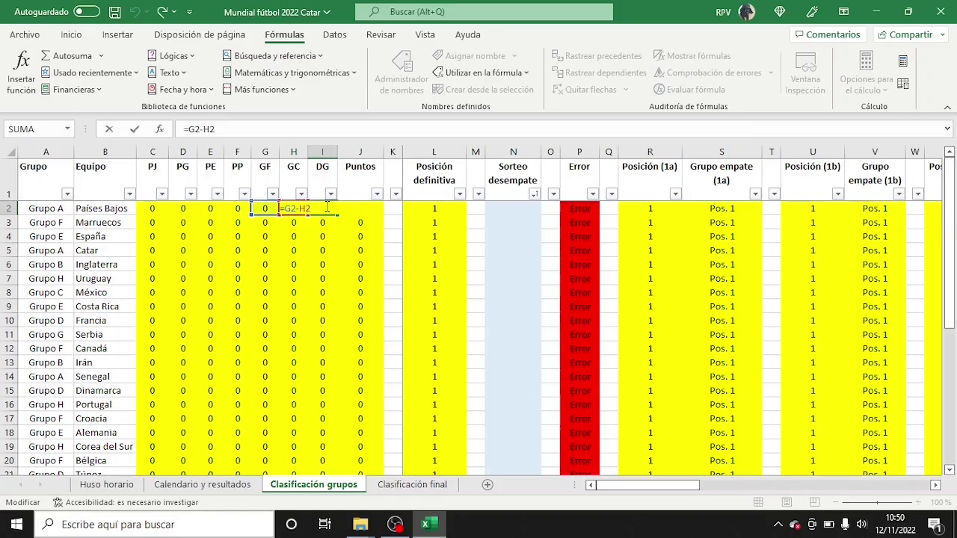
pyautogui.press('Escape')
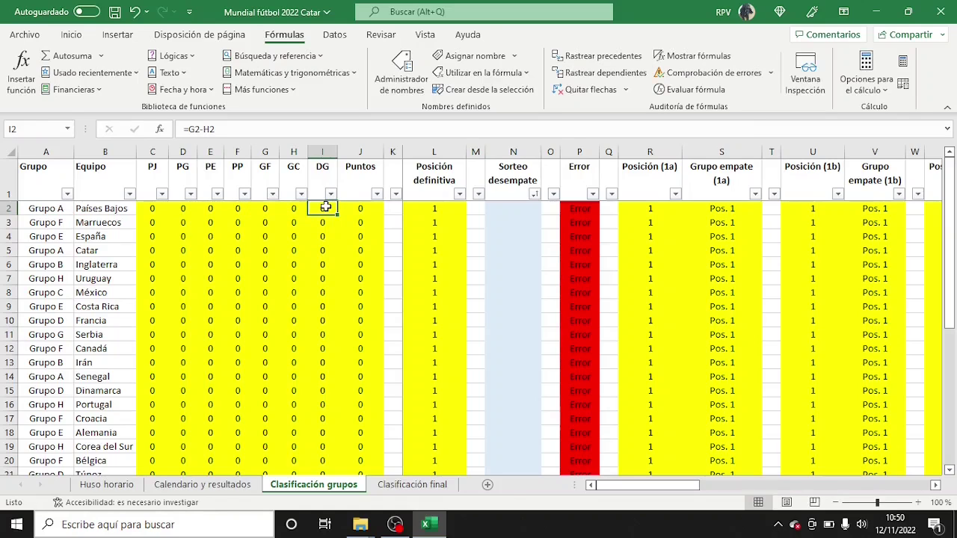
pyautogui.click(355, 211)
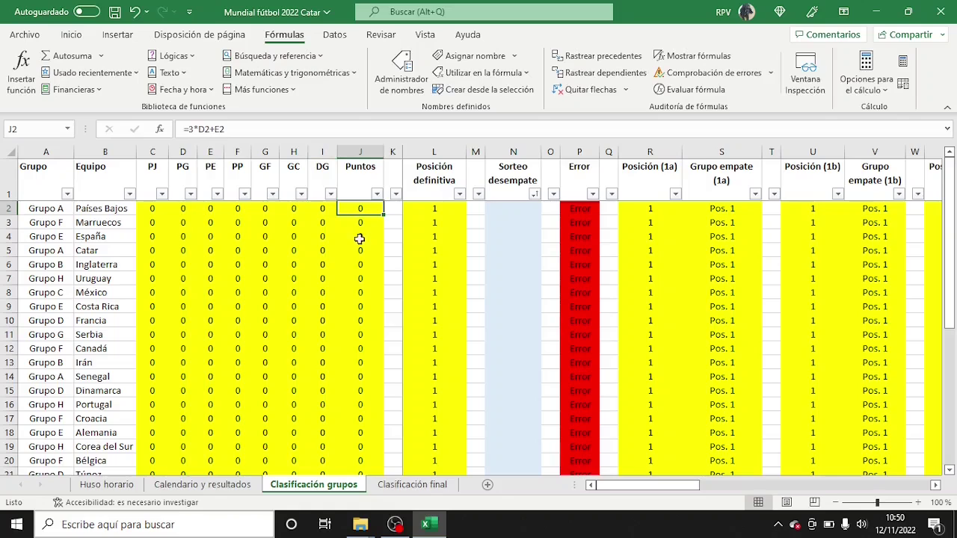
pyautogui.press('F2')
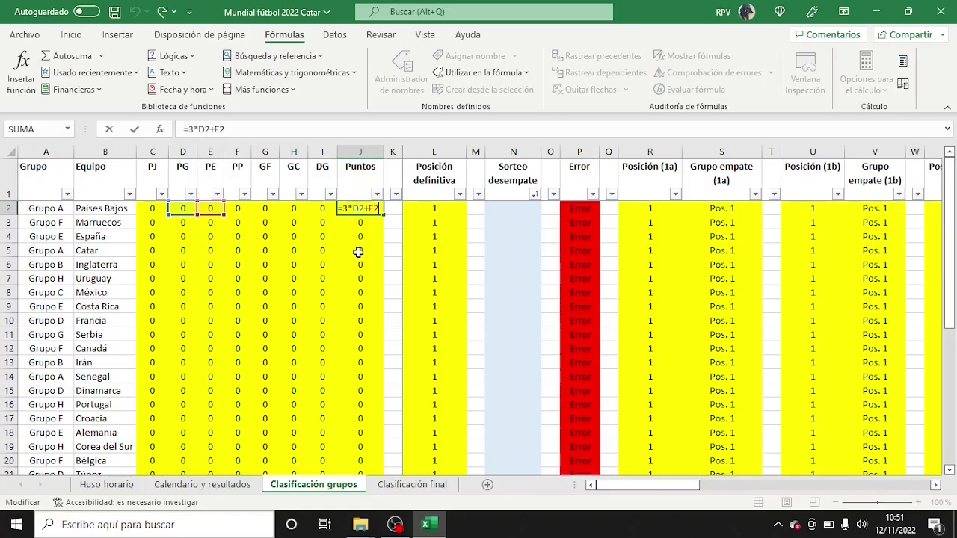
pyautogui.press('Escape')
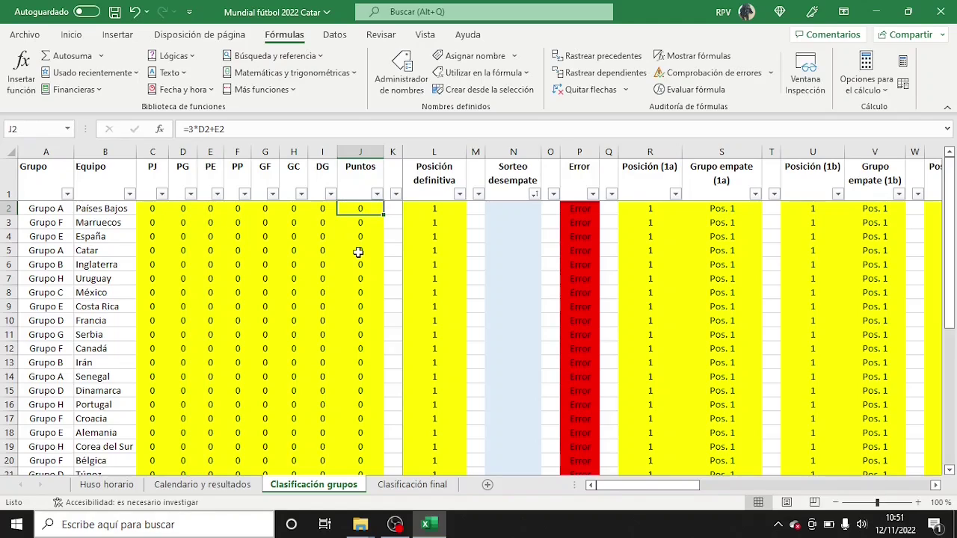
# Review the Posición definitiva and Posición (1a) columns, inspecting the CONTAR.SI.CONJUNTO ranking formula in R2
pyautogui.click(420, 152)
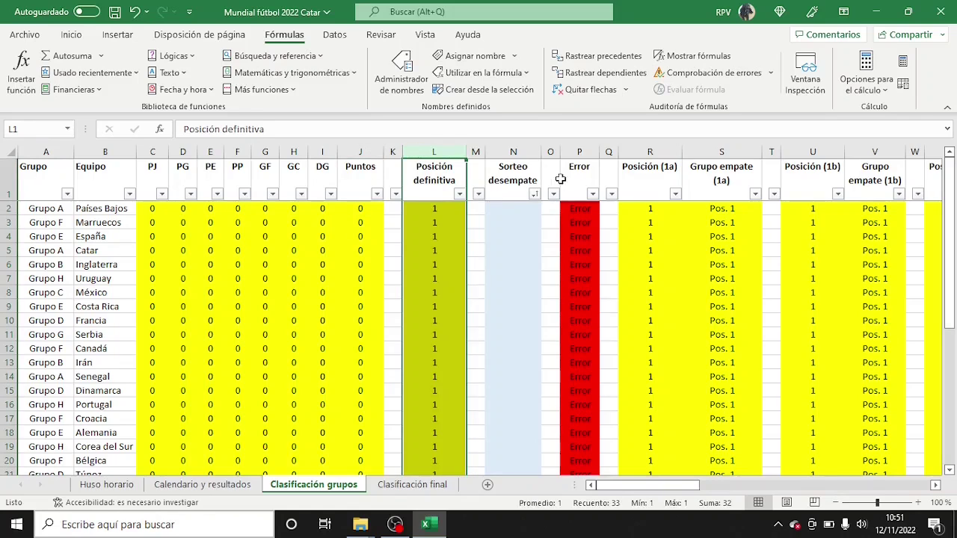
pyautogui.click(631, 152)
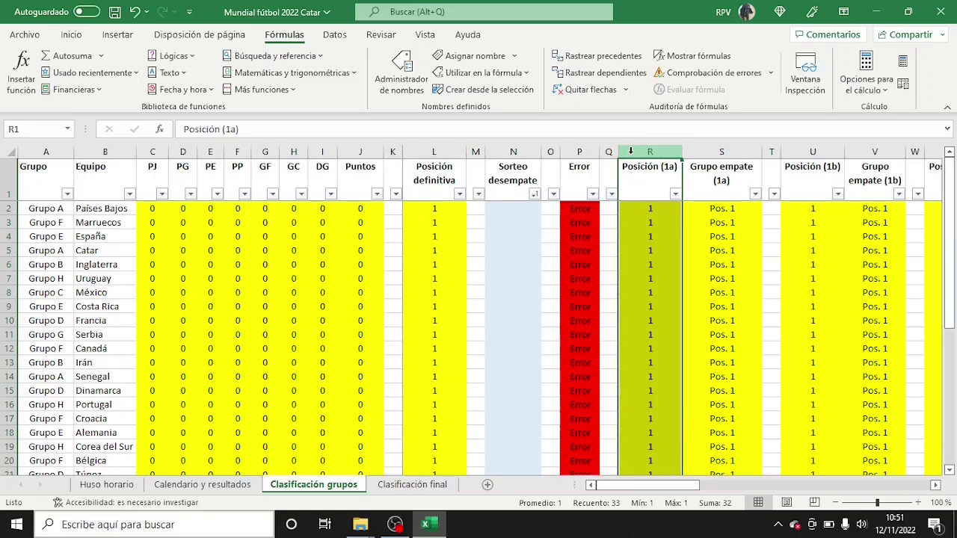
pyautogui.click(650, 184)
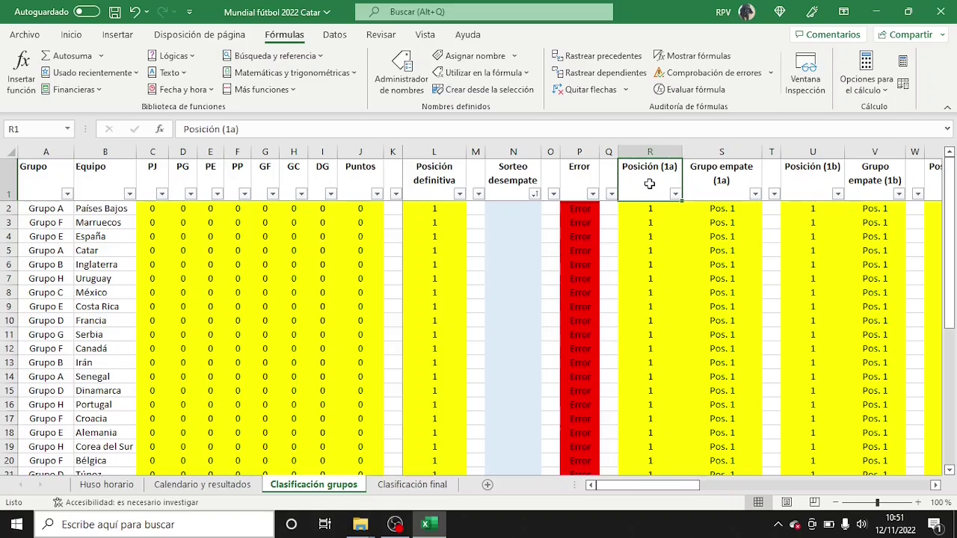
pyautogui.click(664, 211)
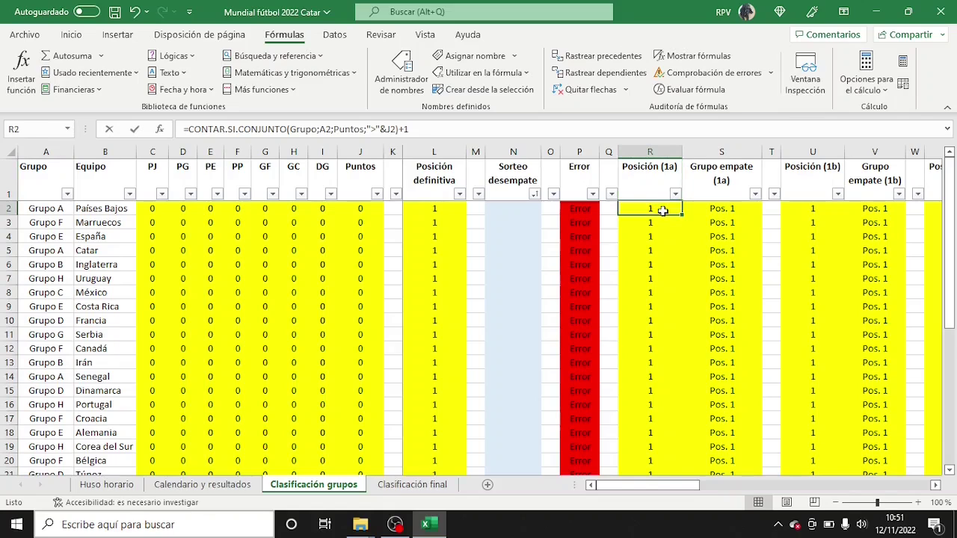
pyautogui.doubleClick(664, 213)
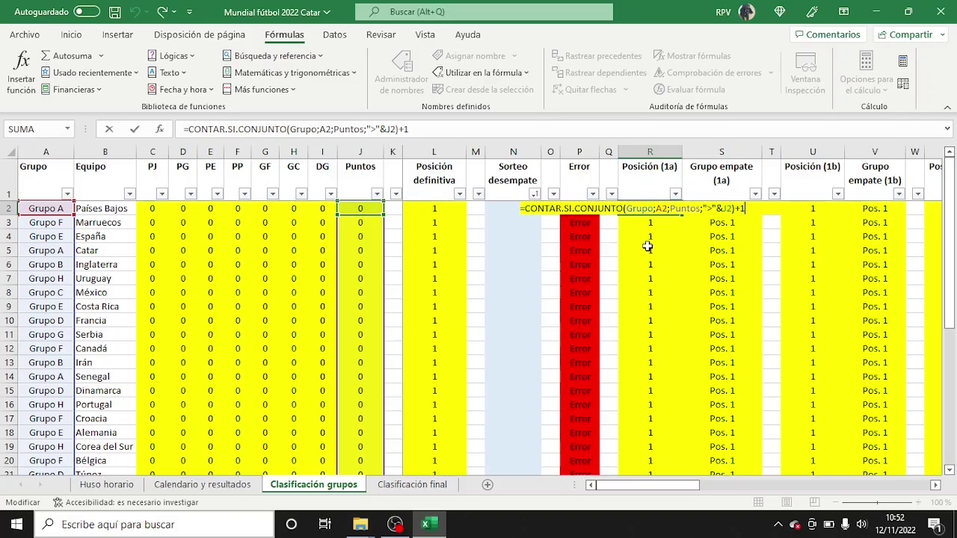
pyautogui.hotkey('ctrl', 'Return')
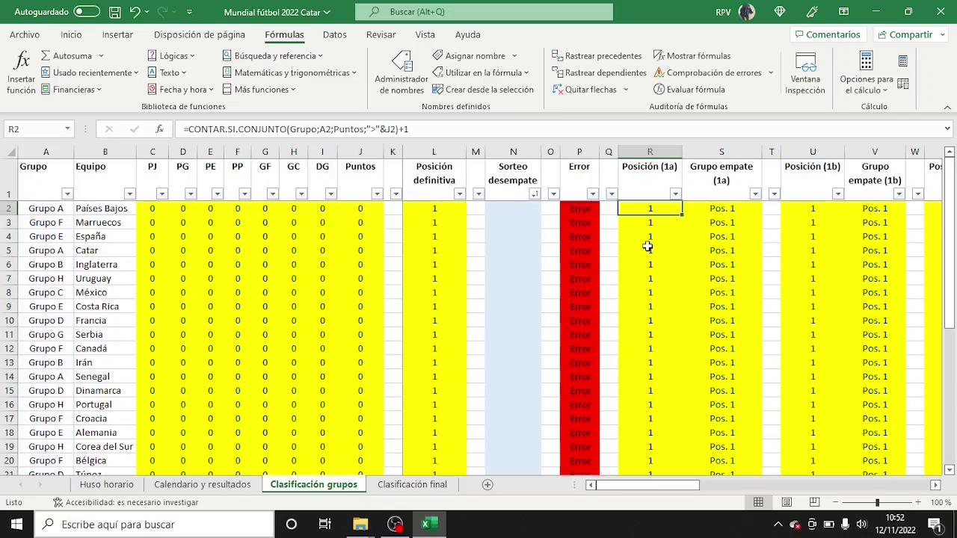
# Inspect the Grupo empate (1a) column's formula in S2, which flags teams tied on position within a group
pyautogui.click(694, 147)
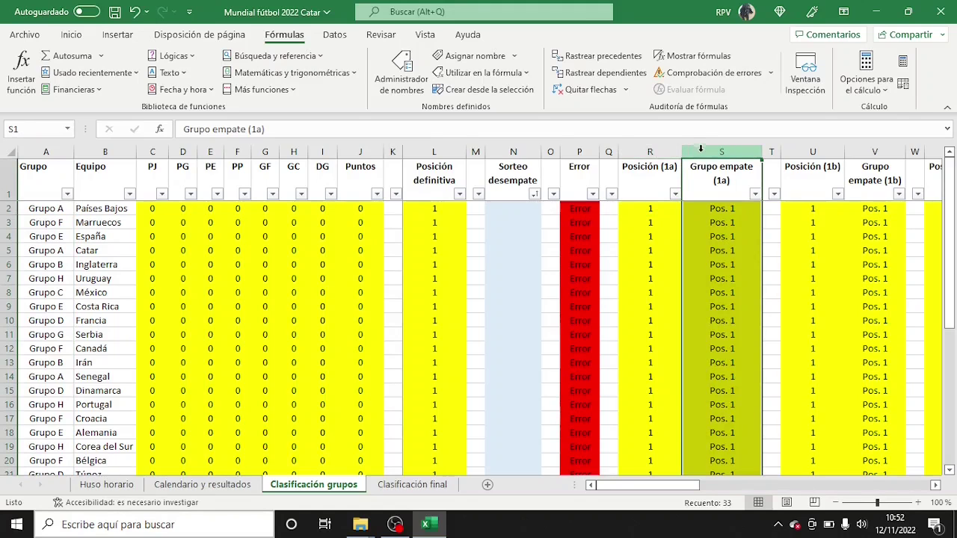
pyautogui.click(717, 210)
pyautogui.doubleClick(718, 210)
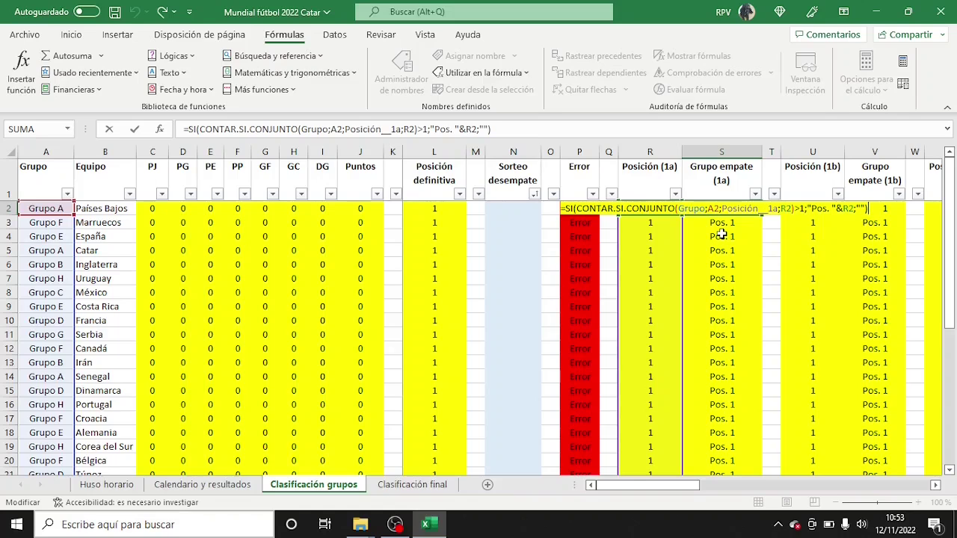
pyautogui.hotkey('ctrl', 'Return')
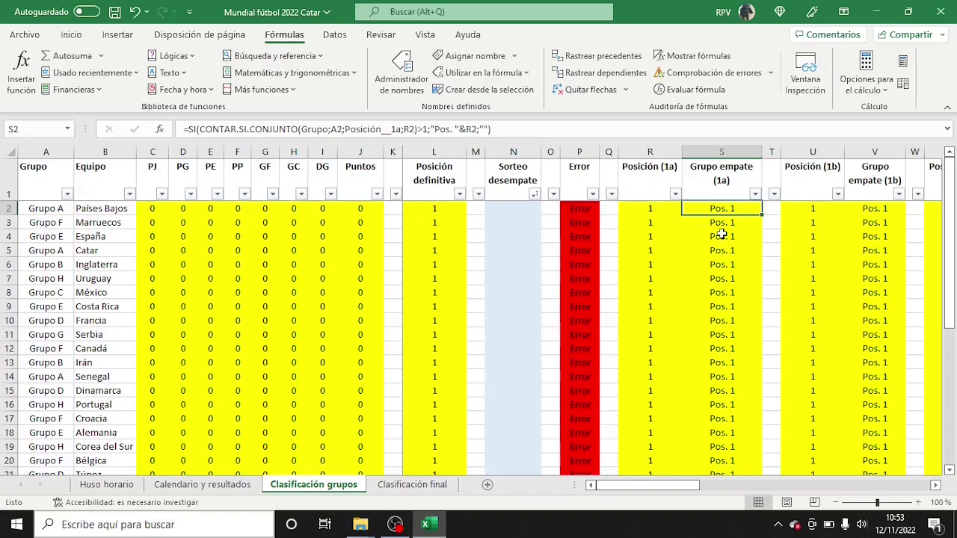
# On the Calendario y resultados sheet, inspect the INDICE and COINCIDIR formula of Grupo de empate local (1a) in Q2
pyautogui.click(241, 485)
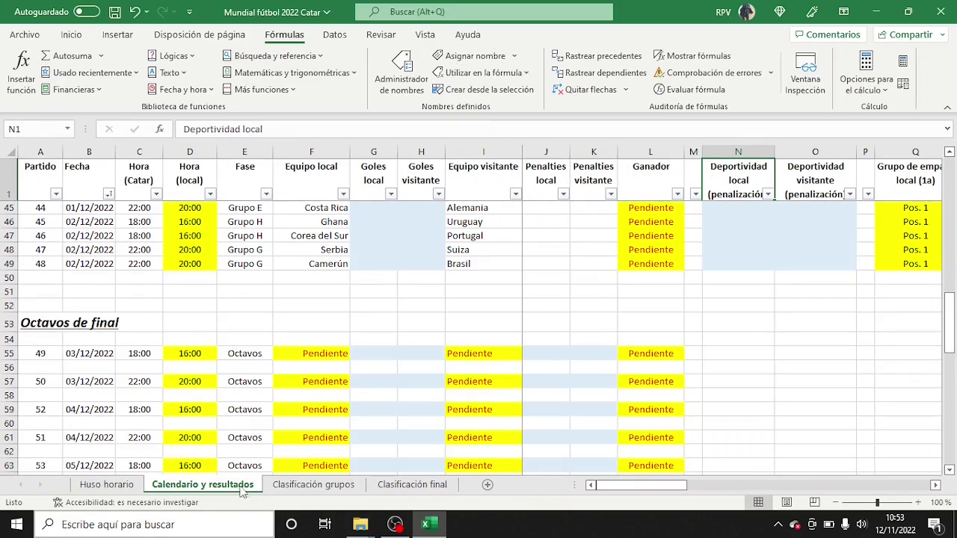
pyautogui.click(936, 486)
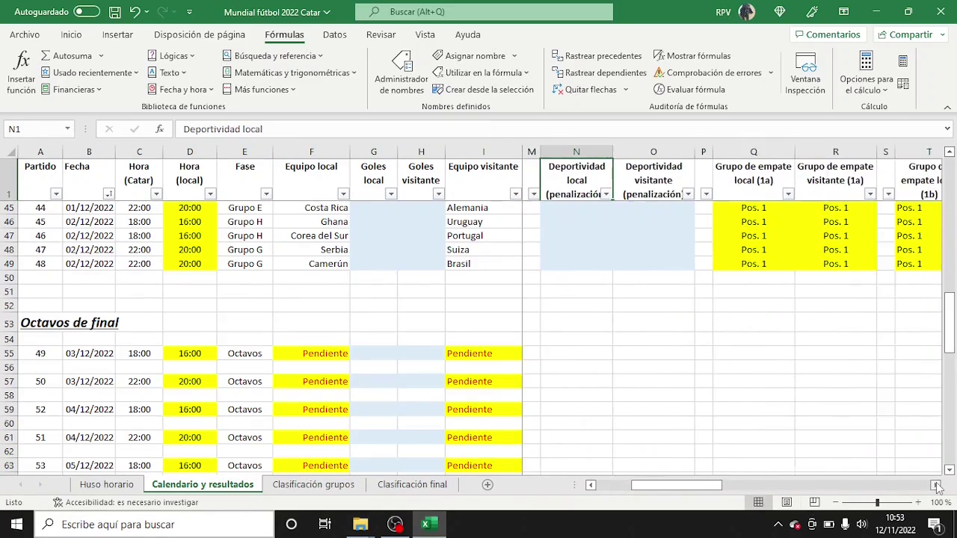
pyautogui.click(936, 485)
pyautogui.click(936, 486)
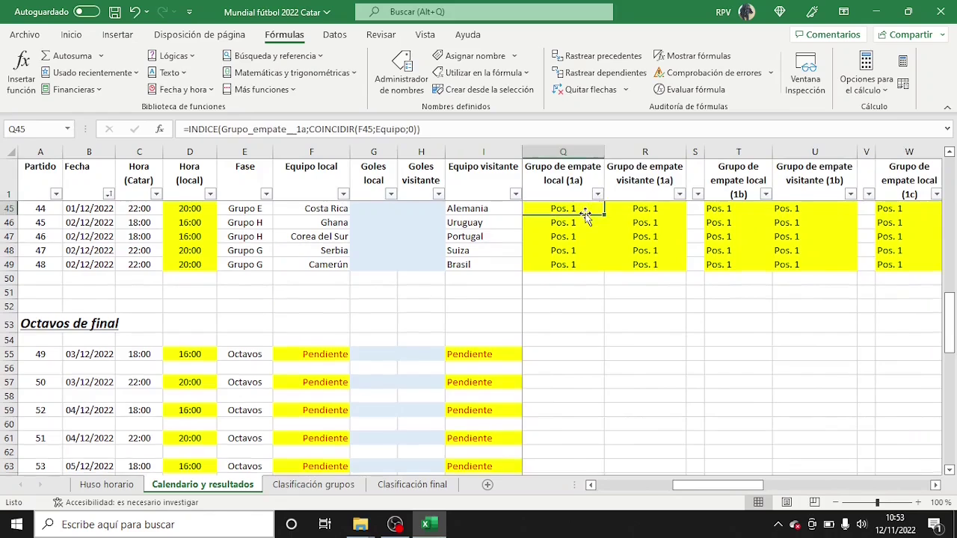
pyautogui.click(585, 213)
pyautogui.scroll(12, 585, 211)
pyautogui.click(587, 171)
pyautogui.scroll(3, 546, 198)
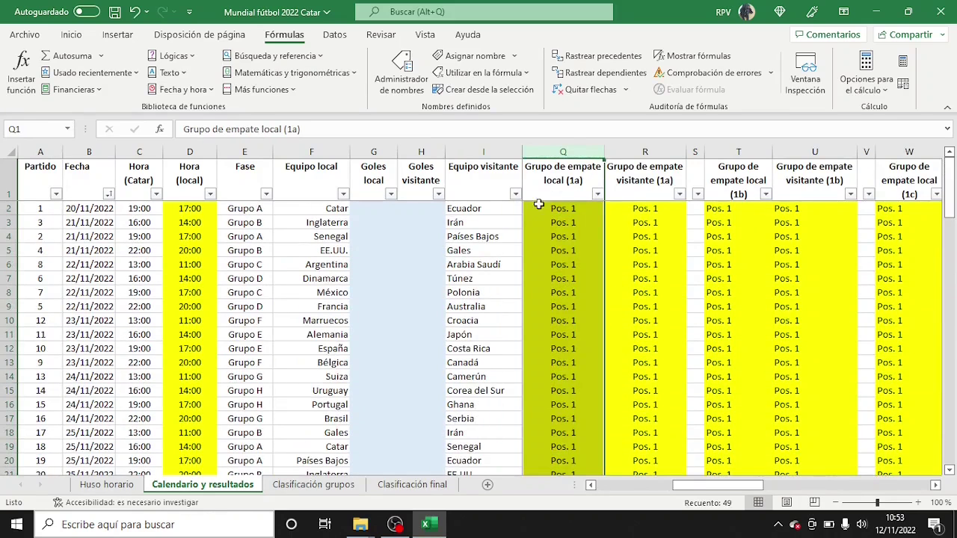
pyautogui.click(535, 210)
pyautogui.press('F2')
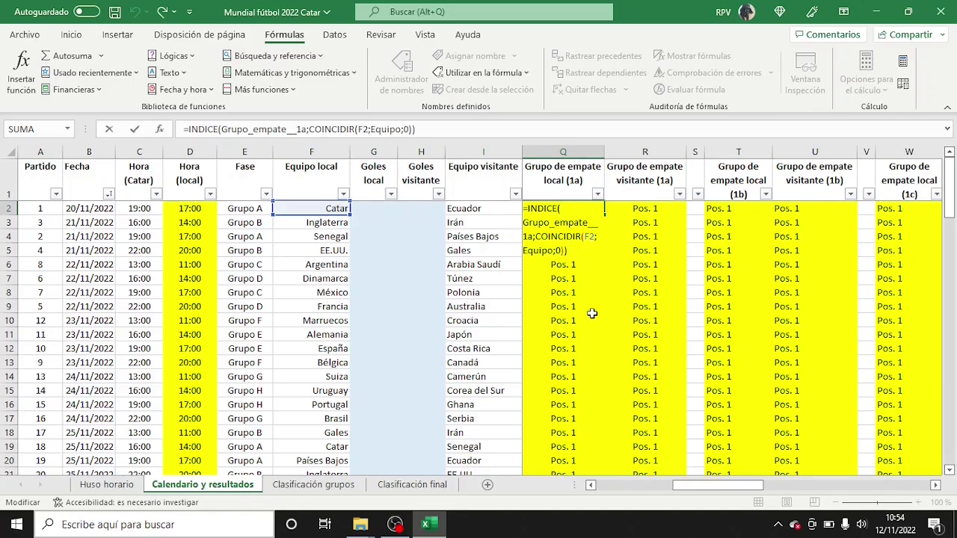
pyautogui.press('Escape')
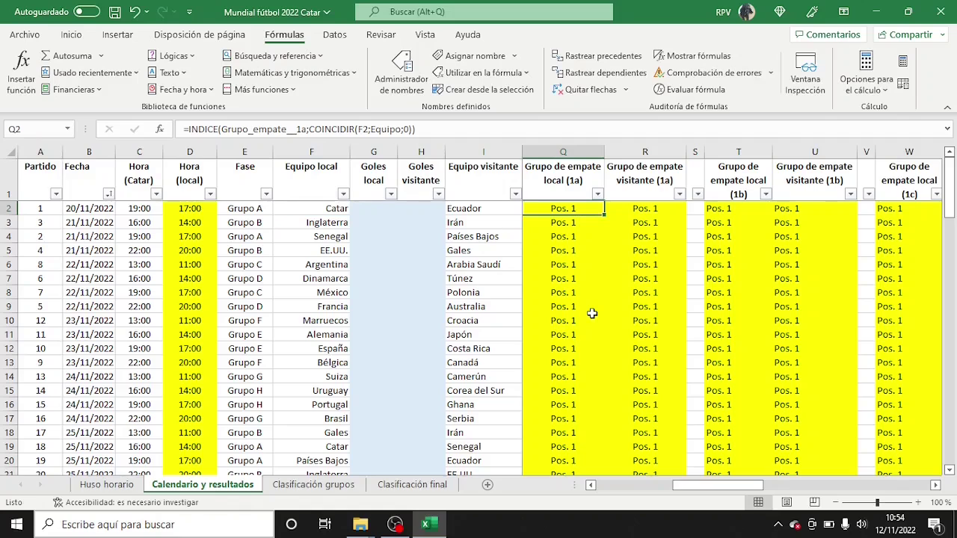
# Inspect the Grupo de empate visitante (1a) formula in R2, leaving it unmodified
pyautogui.click(639, 212)
pyautogui.press('F2')
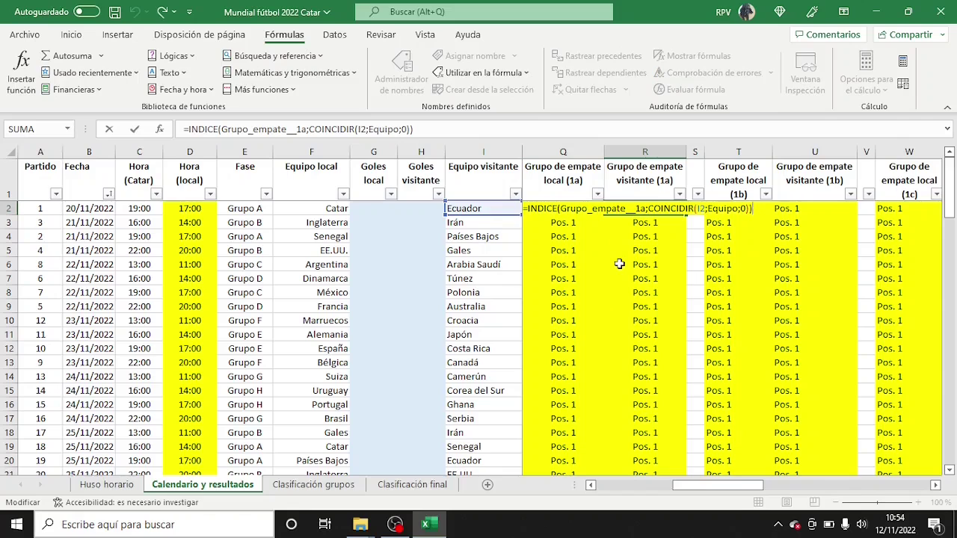
pyautogui.press('Escape')
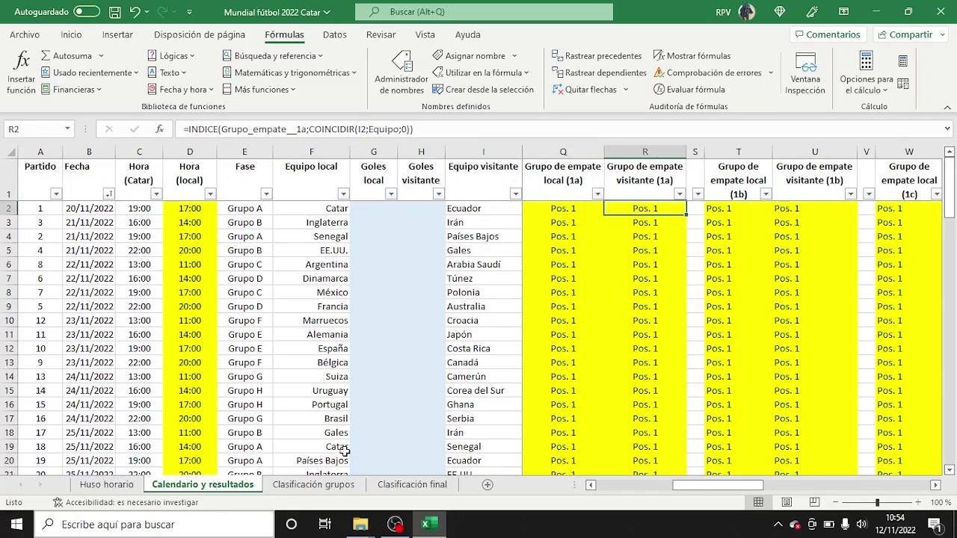
# Back on the Clasificación grupos sheet, inspect the Posición (1b) formula in U2 that breaks ties by goal difference
pyautogui.click(323, 485)
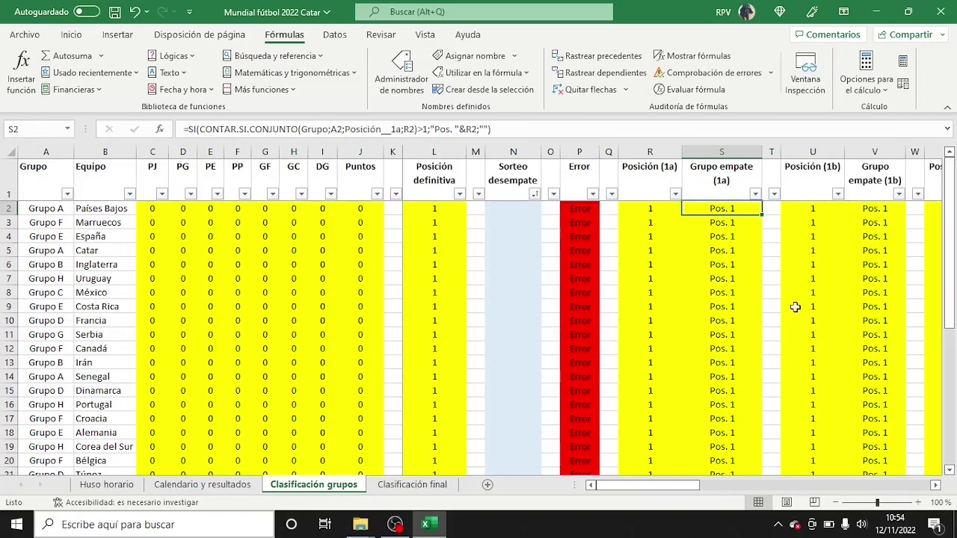
pyautogui.click(788, 148)
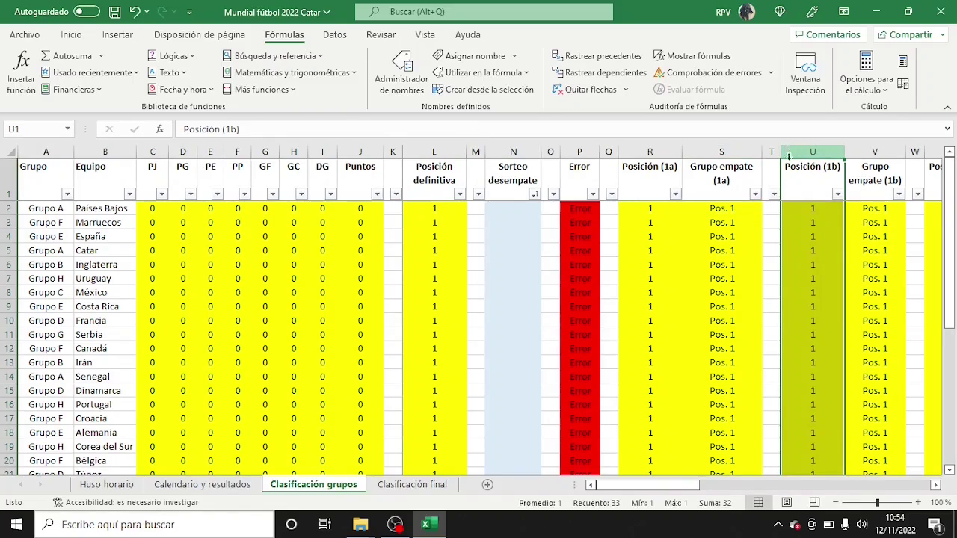
pyautogui.click(797, 210)
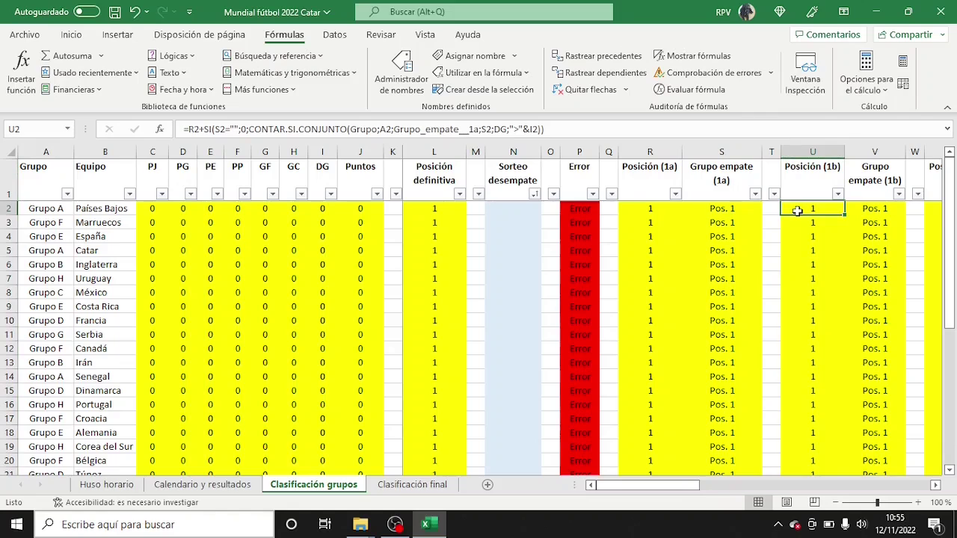
pyautogui.press('F2')
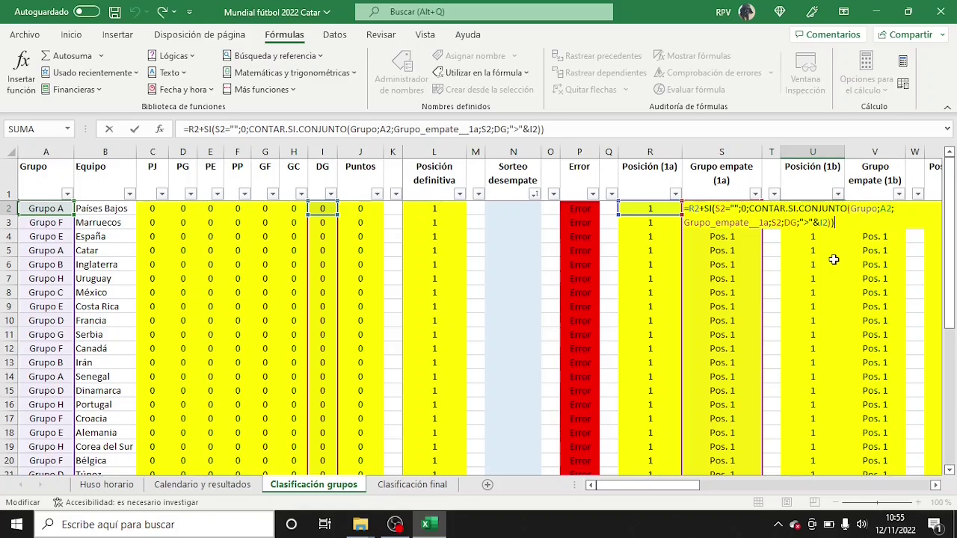
pyautogui.press('Tab')
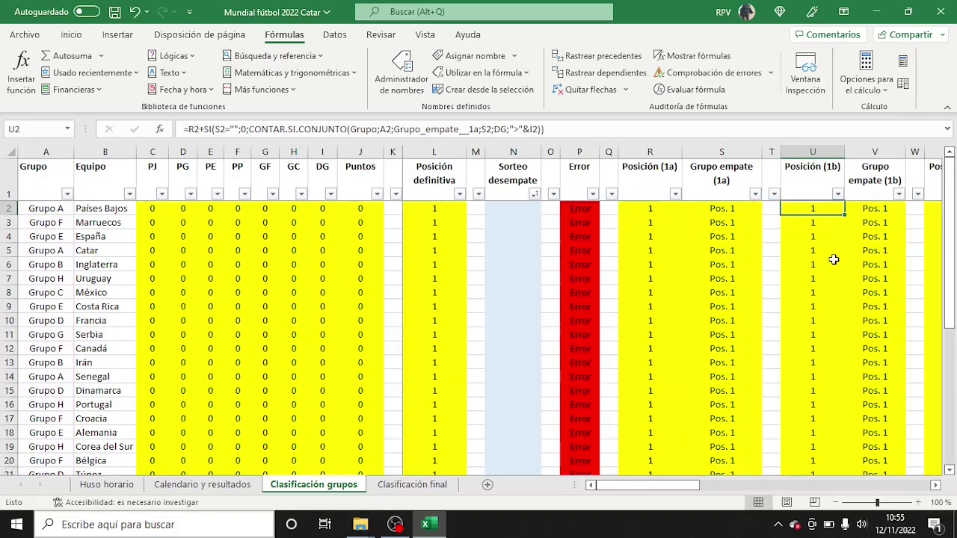
# Inspect the Grupo empate (1b) formula in V2, leaving it unmodified
pyautogui.click(867, 210)
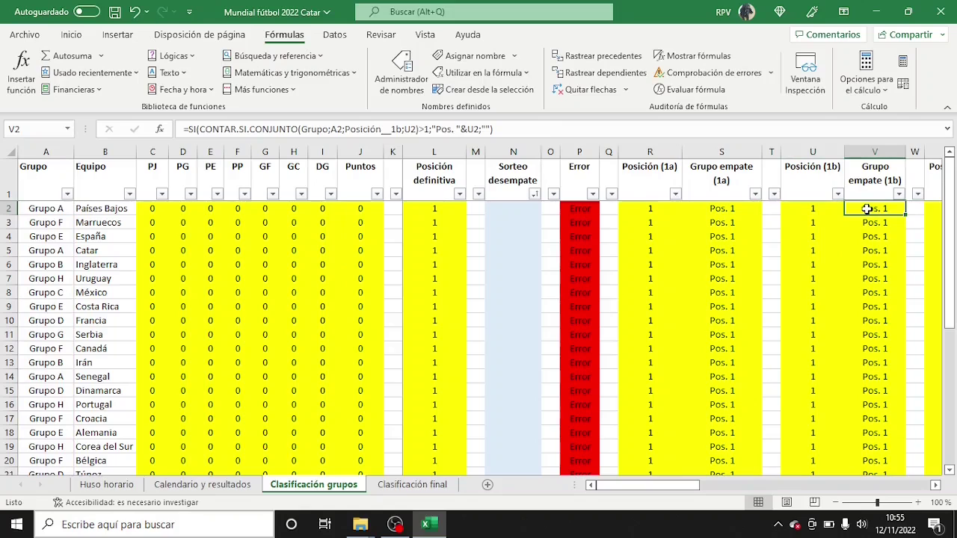
pyautogui.doubleClick(867, 210)
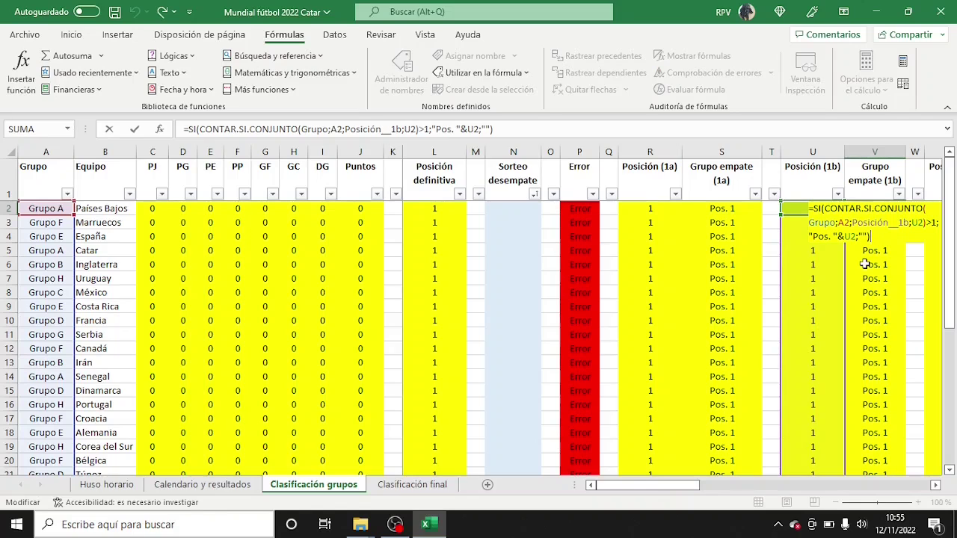
pyautogui.press('Escape')
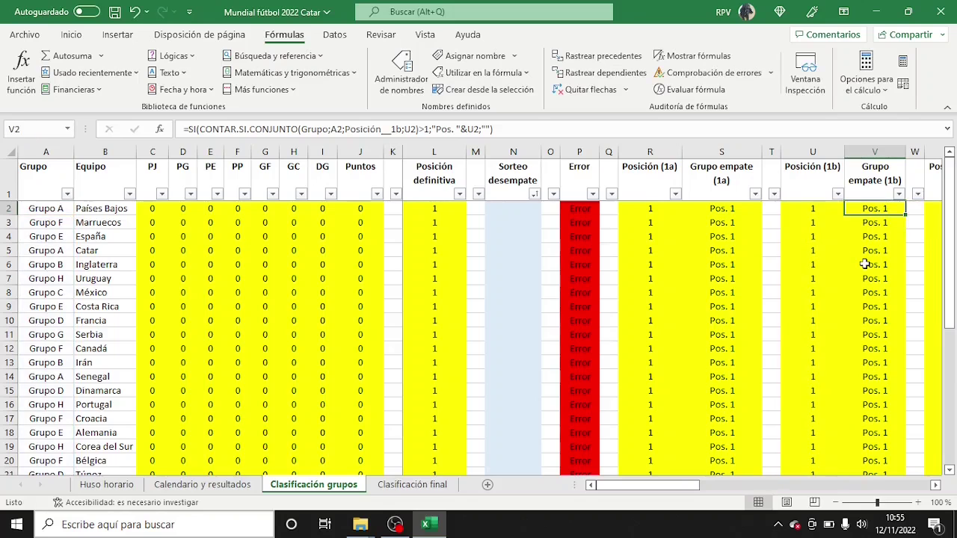
# On the Calendario y resultados sheet, inspect the Grupo de empate local (1b) and visitante (1b) formulas in T2 and U2
pyautogui.click(225, 485)
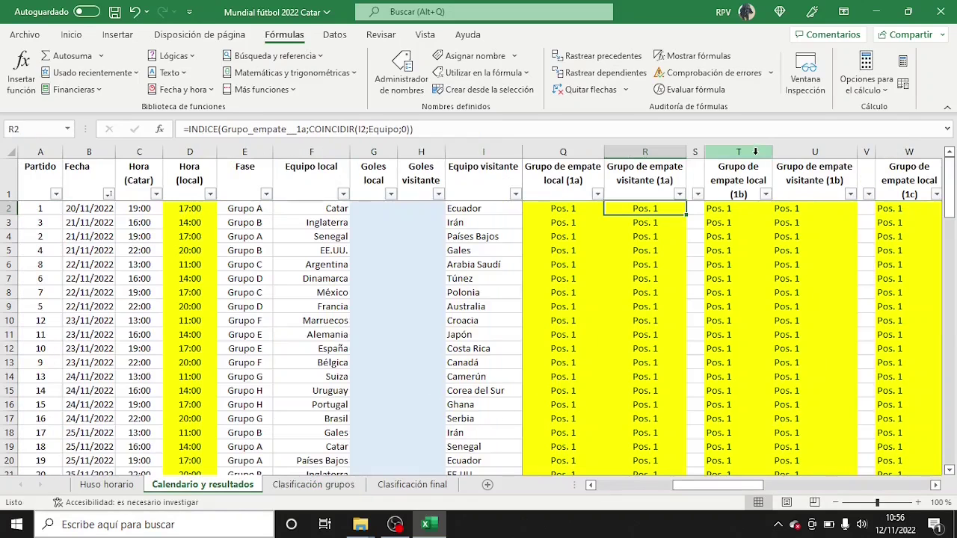
pyautogui.click(750, 150)
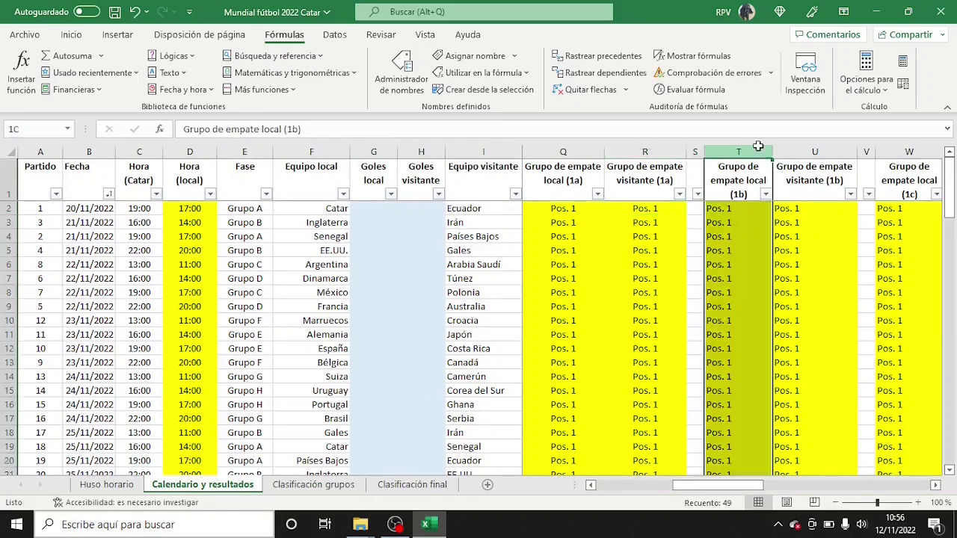
pyautogui.click(744, 209)
pyautogui.press('F2')
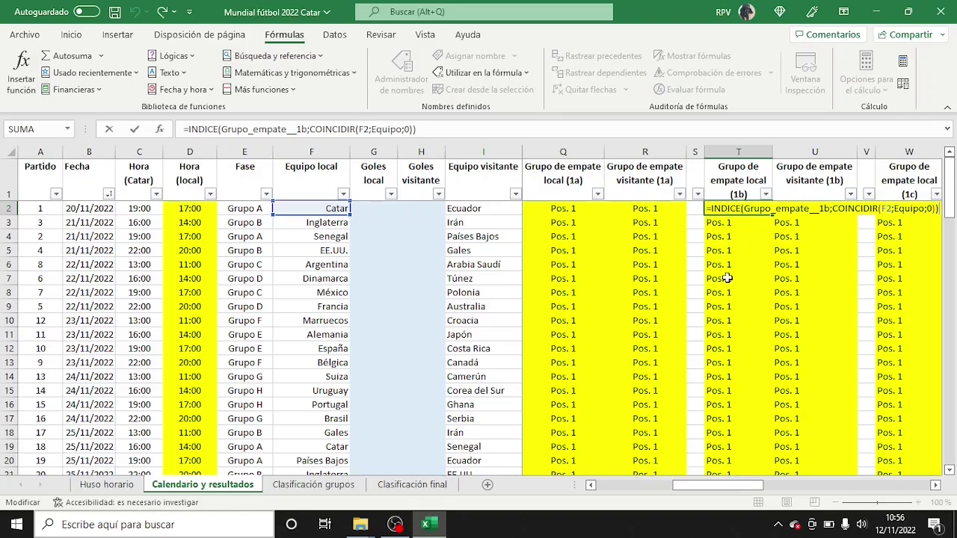
pyautogui.press('Escape')
pyautogui.click(845, 210)
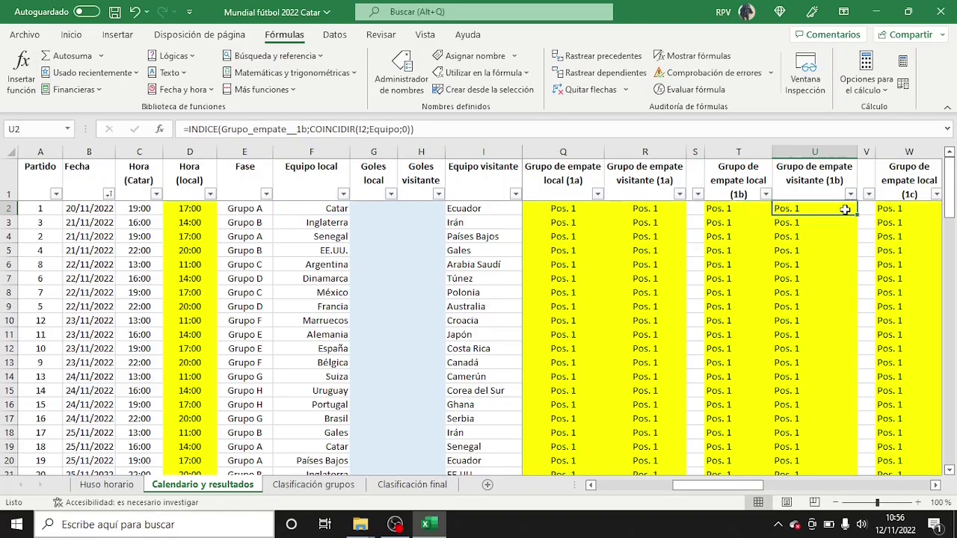
pyautogui.press('F2')
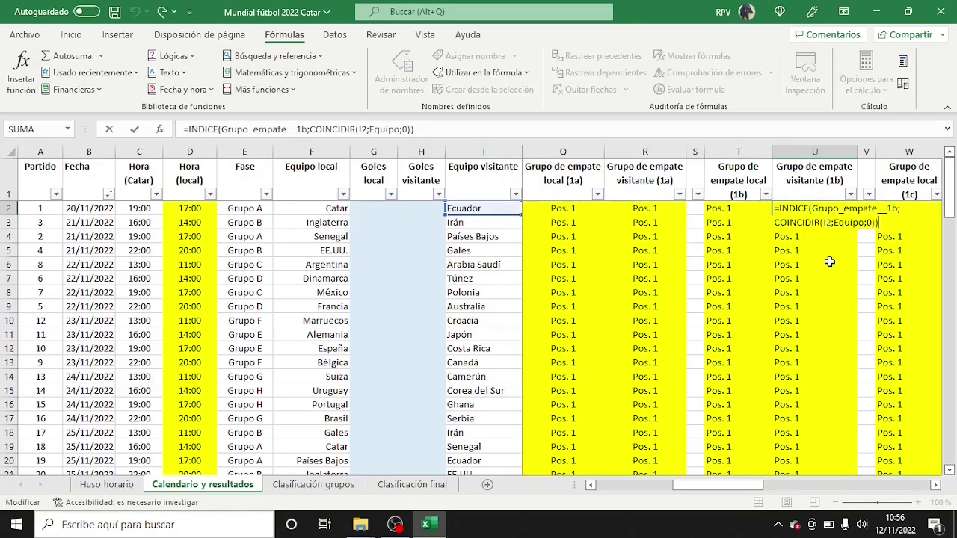
pyautogui.press('Escape')
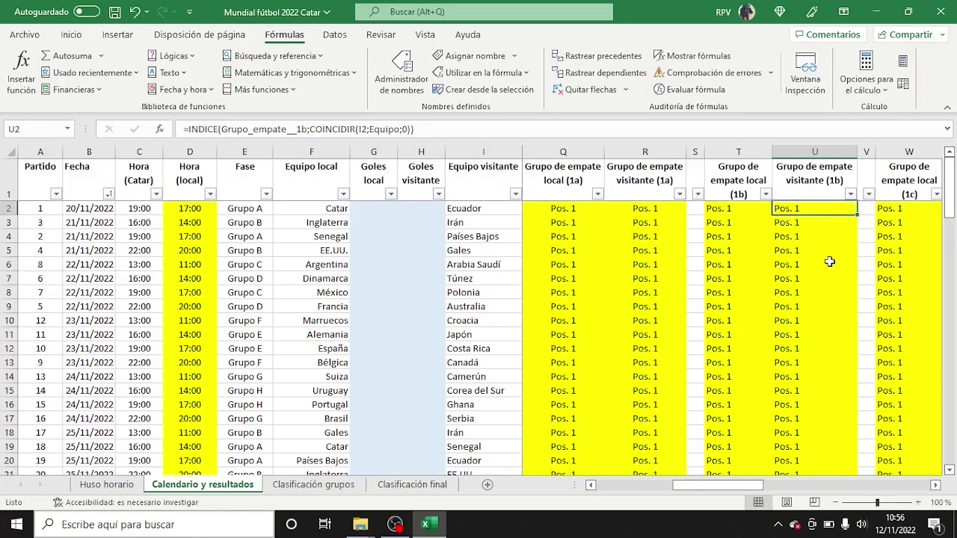
# Back on the Clasificación grupos sheet, inspect the Posición (1c) formula in X2 that breaks ties by goals scored
pyautogui.click(313, 484)
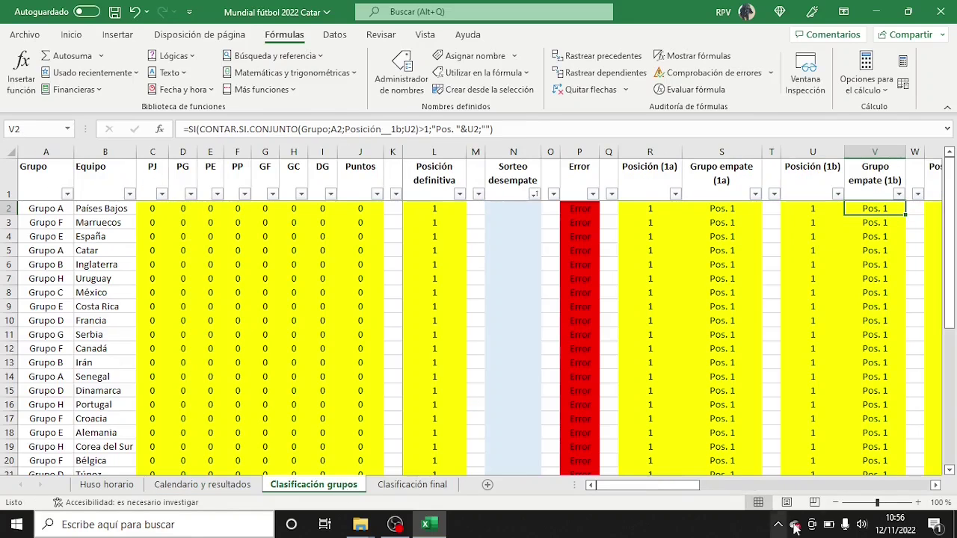
pyautogui.moveTo(937, 490); pyautogui.dragTo(939, 489)
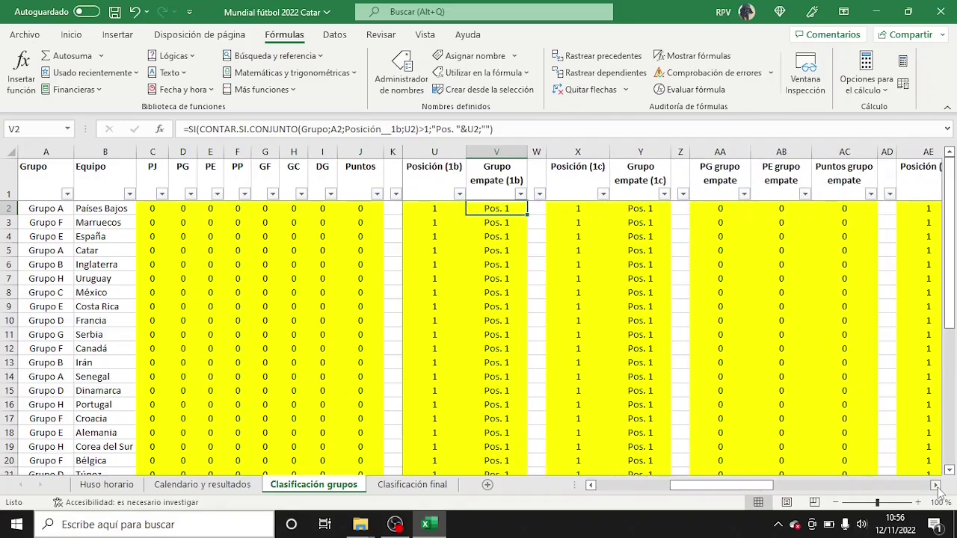
pyautogui.click(570, 152)
pyautogui.click(553, 185)
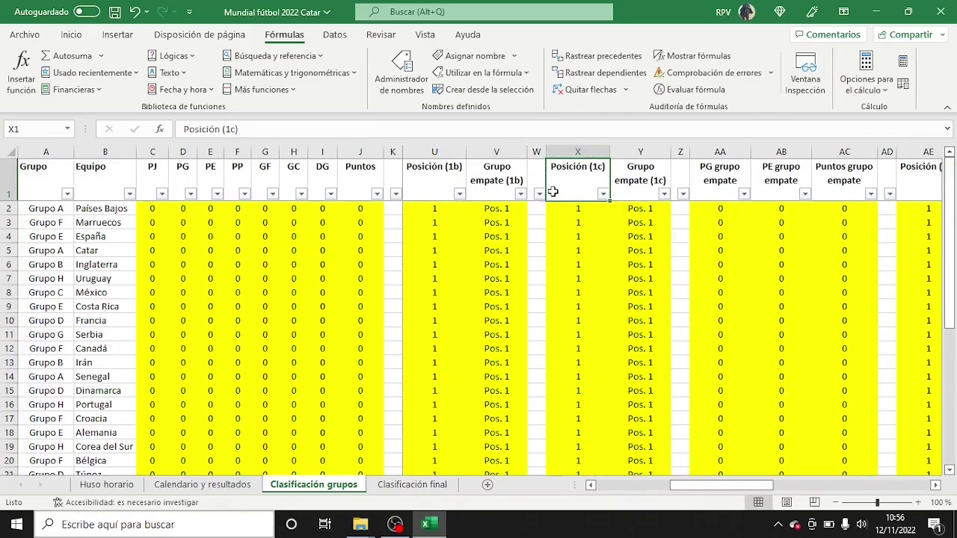
pyautogui.click(554, 208)
pyautogui.doubleClick(554, 208)
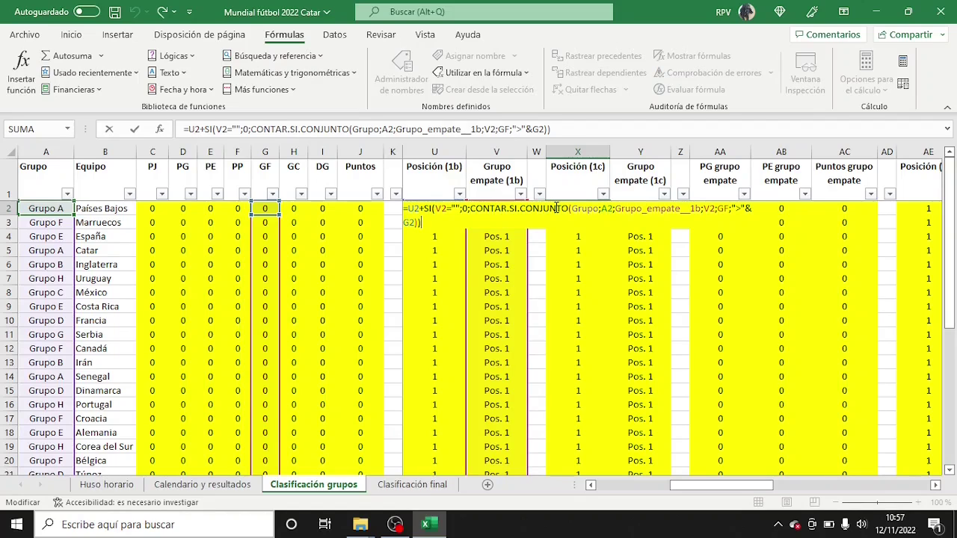
pyautogui.hotkey('ctrl', 'Return')
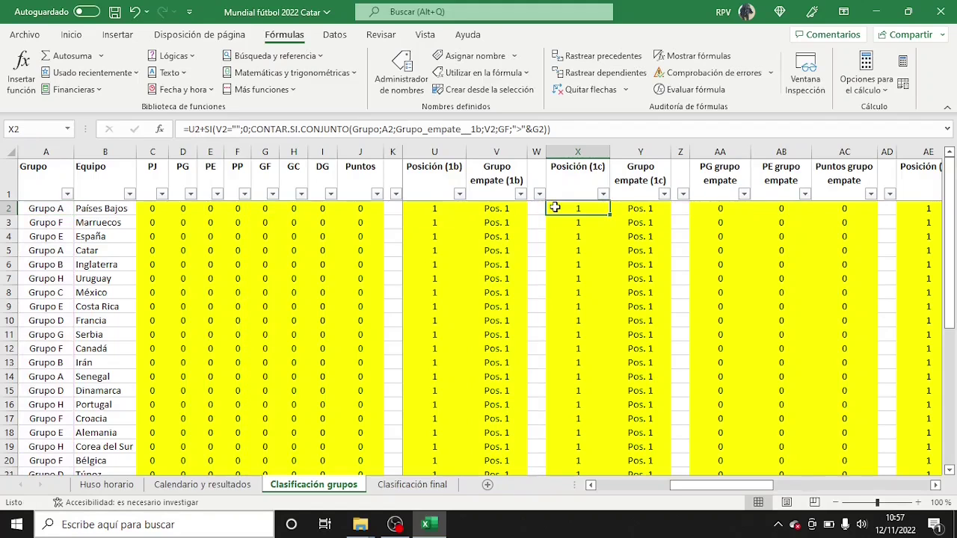
# Inspect the Grupo empate (1c) formula in Y2, which flags teams still tied on Posición (1c)
pyautogui.click(640, 210)
pyautogui.doubleClick(640, 213)
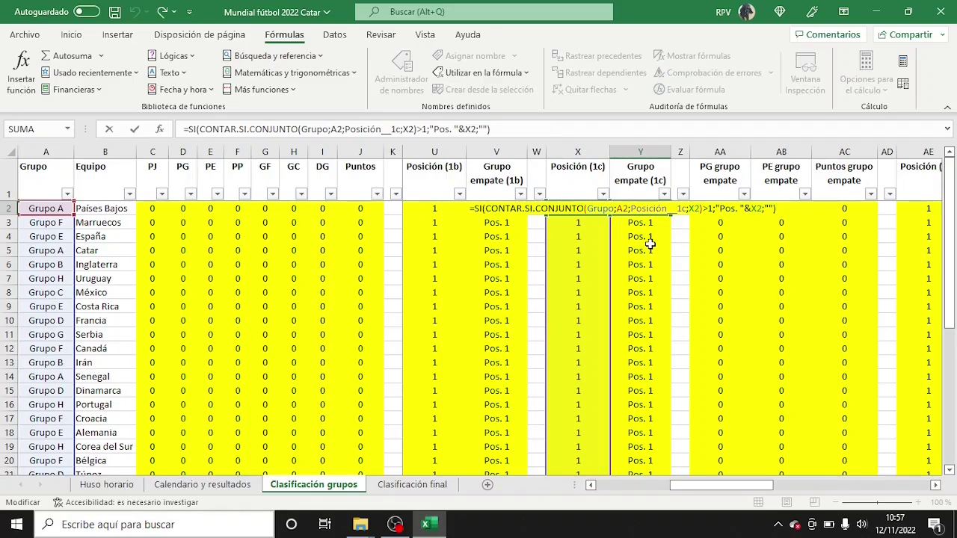
pyautogui.hotkey('ctrl', 'Return')
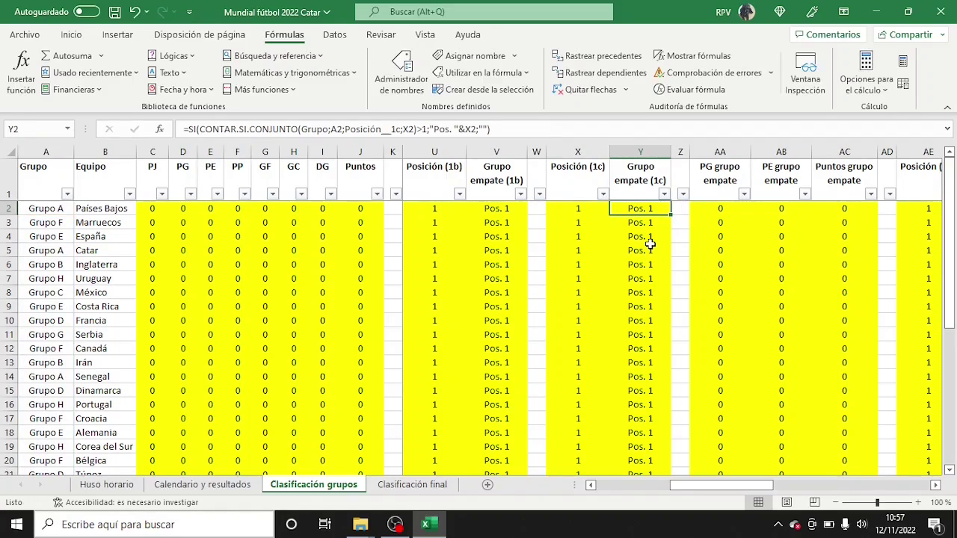
# On the Calendario y resultados sheet, inspect the INDICE and COINCIDIR formula of Grupo de empate local (1c) in W2
pyautogui.click(234, 489)
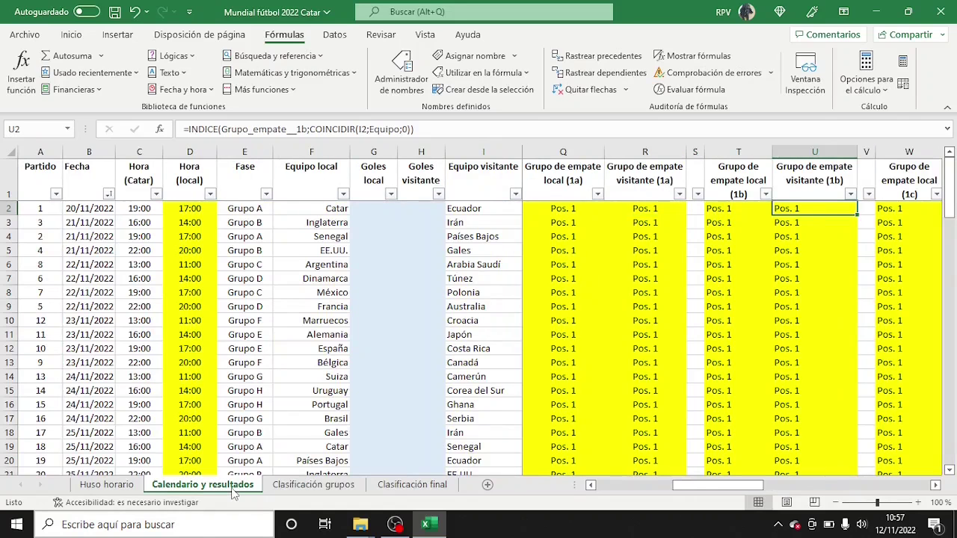
pyautogui.click(935, 487)
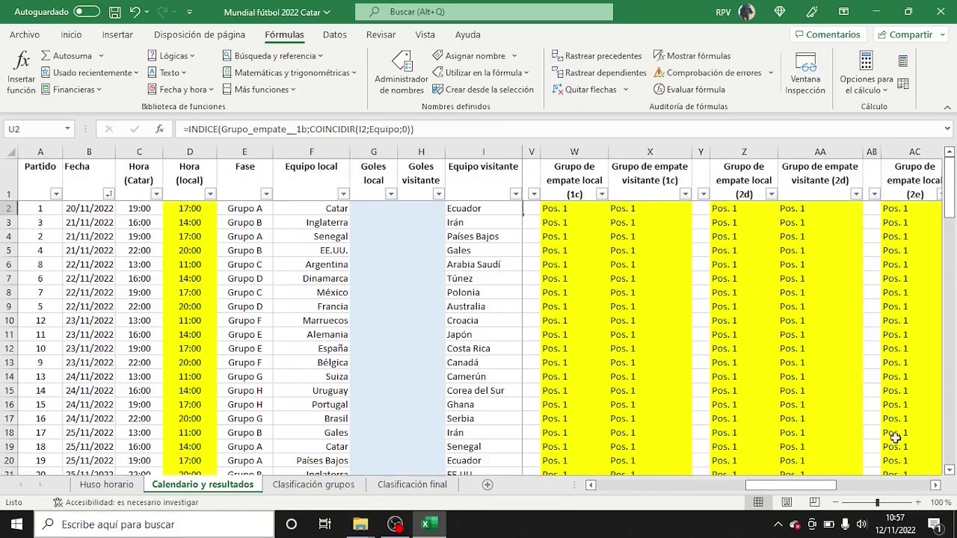
pyautogui.click(574, 152)
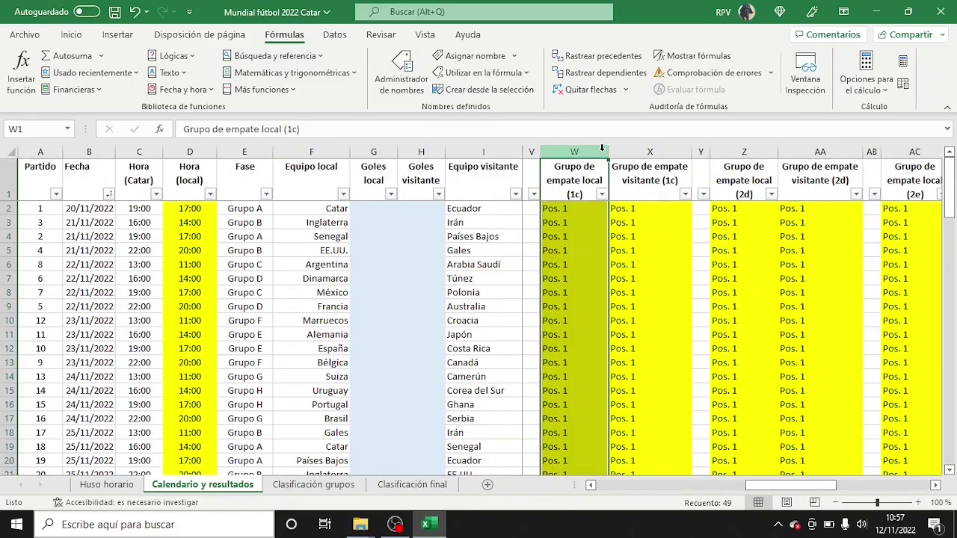
pyautogui.click(577, 178)
pyautogui.click(576, 209)
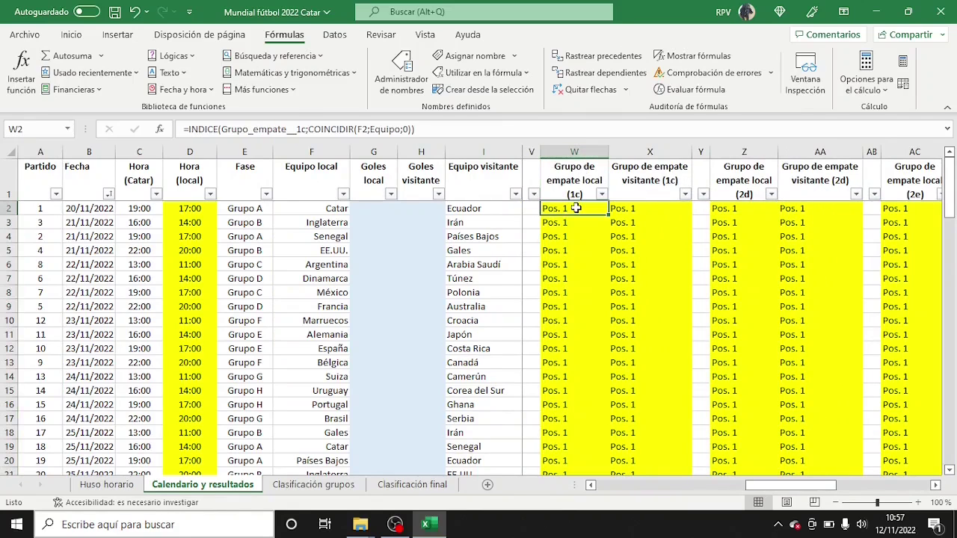
pyautogui.doubleClick(576, 209)
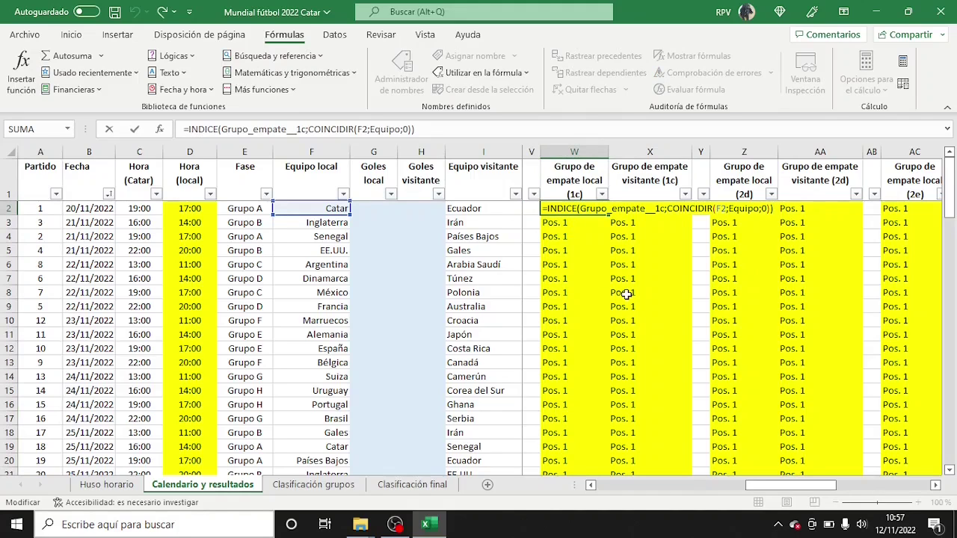
pyautogui.press('Escape')
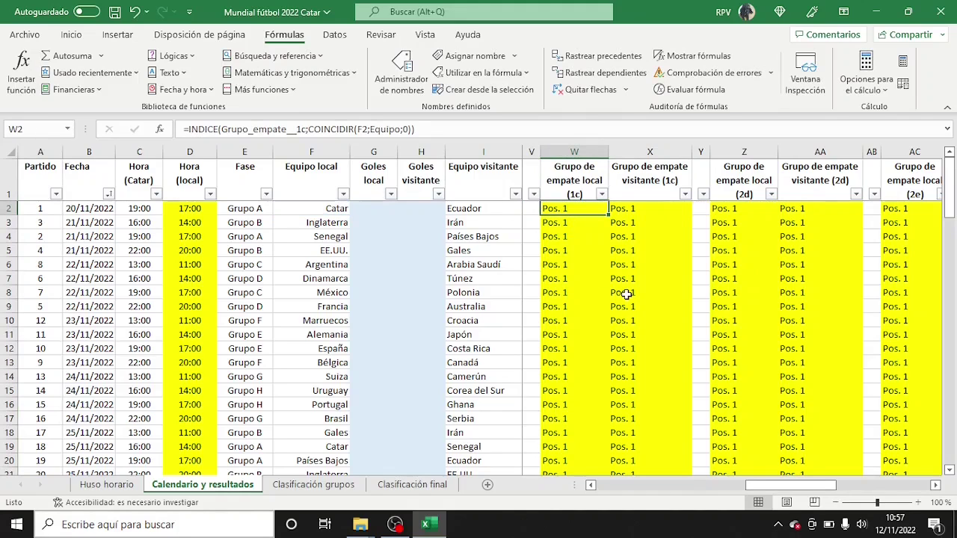
# Inspect the Grupo de empate visitante (1c) formula in X2 without changing it
pyautogui.click(657, 210)
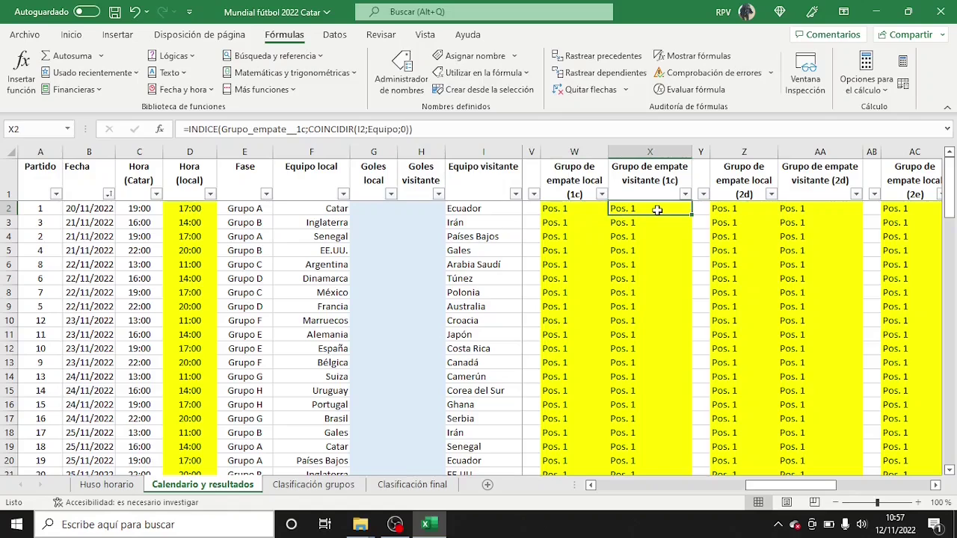
pyautogui.doubleClick(658, 210)
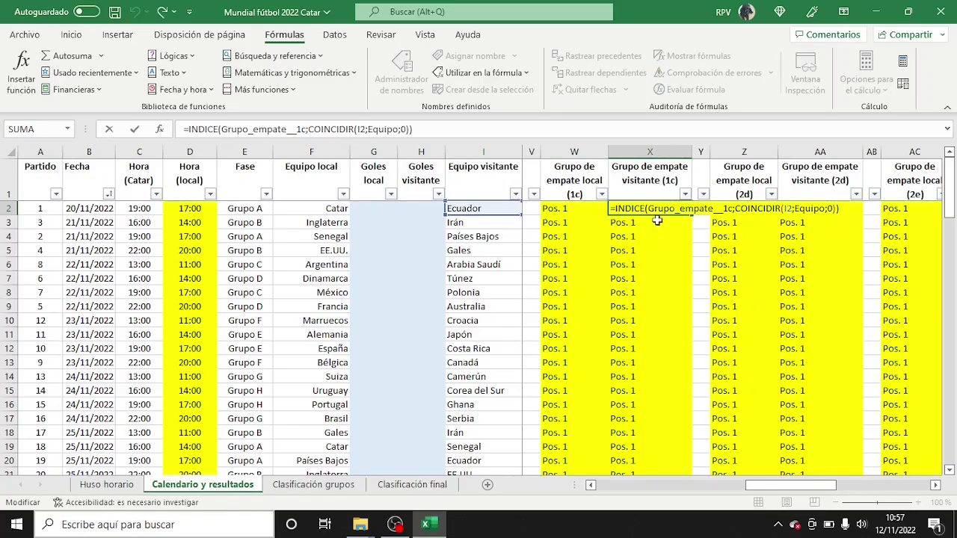
pyautogui.press('Escape')
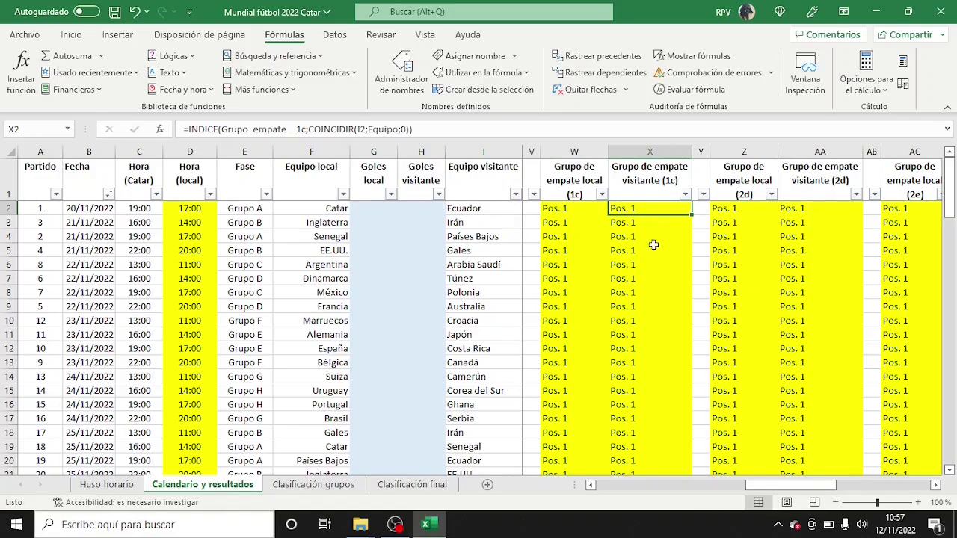
# Return to the Clasificación grupos sheet and inspect the PG grupo empate formula in AA2, which counts wins among tied teams
pyautogui.click(321, 486)
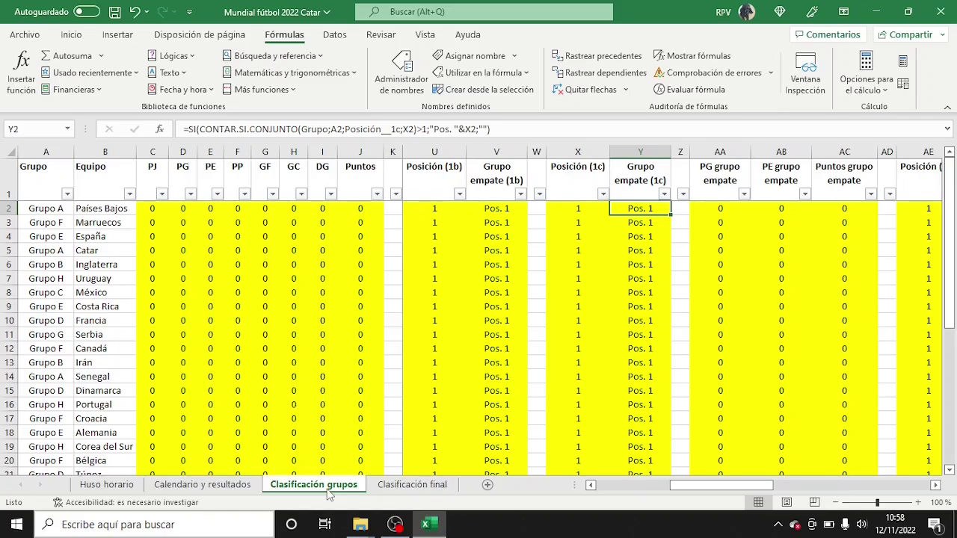
pyautogui.click(734, 152)
pyautogui.moveTo(734, 152); pyautogui.dragTo(838, 160)
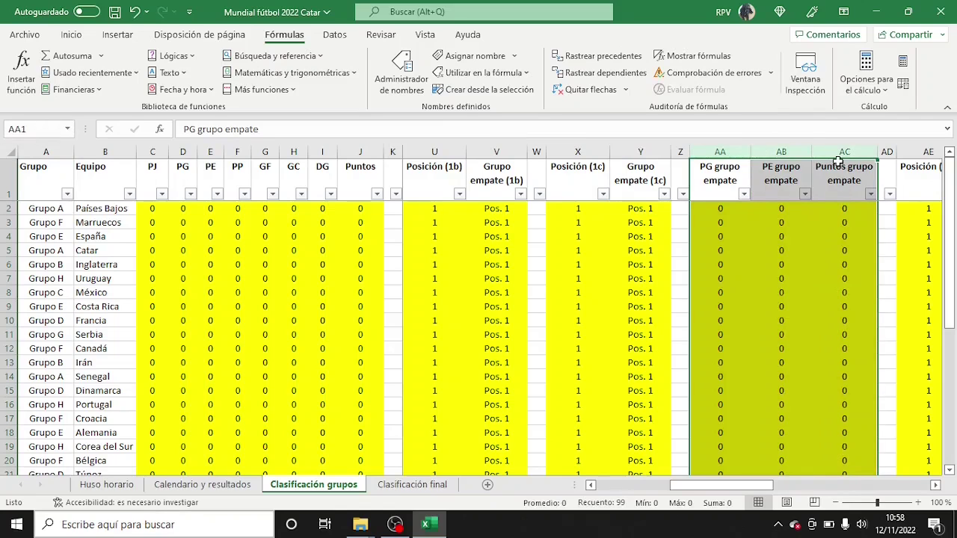
pyautogui.click(728, 207)
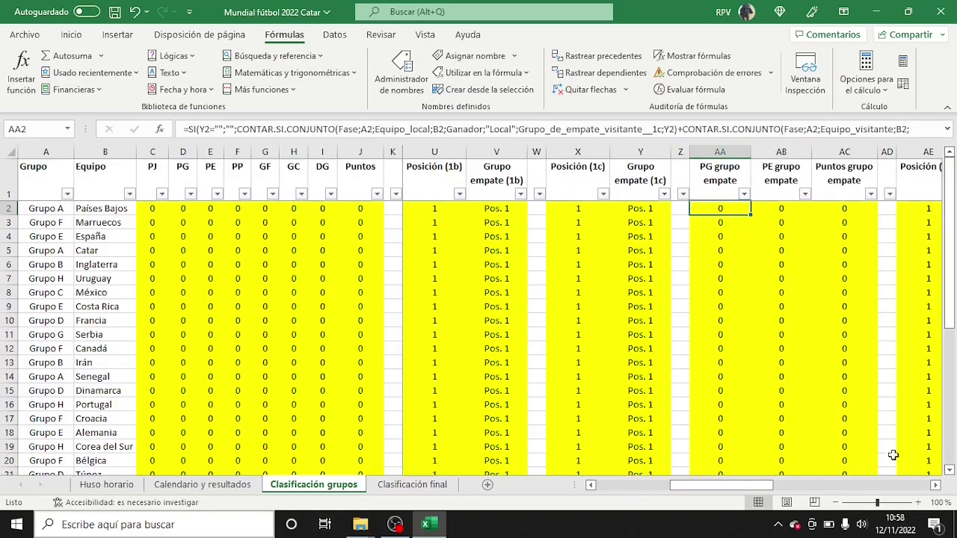
pyautogui.click(935, 485)
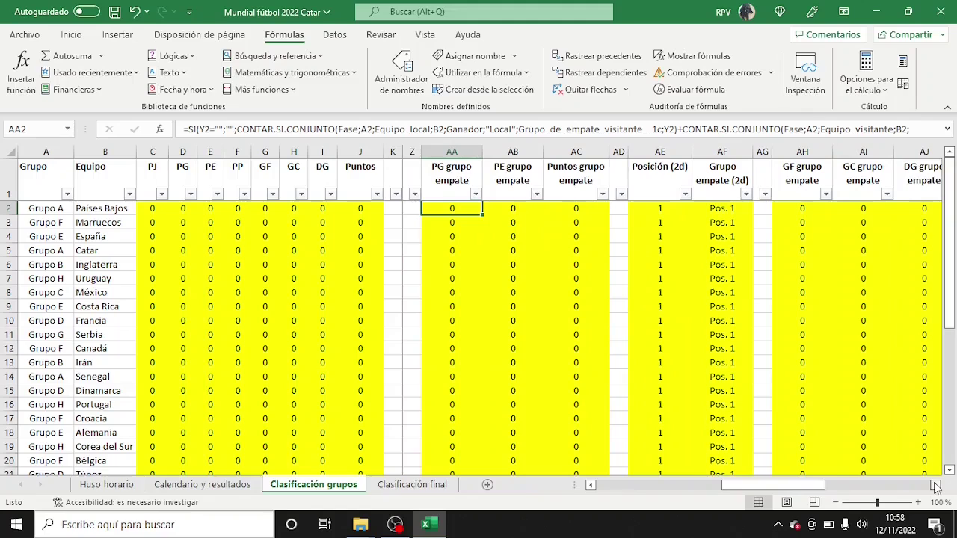
pyautogui.press('F2')
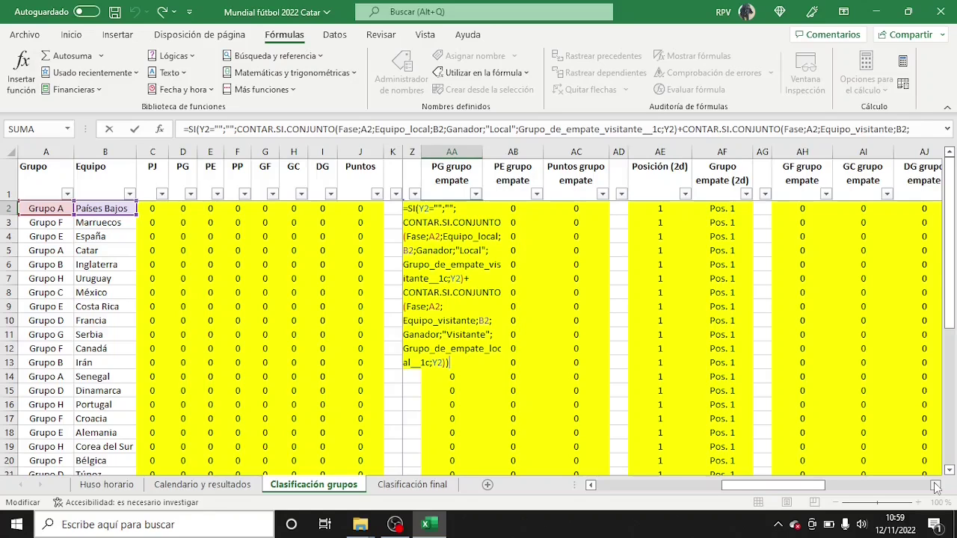
pyautogui.press('Escape')
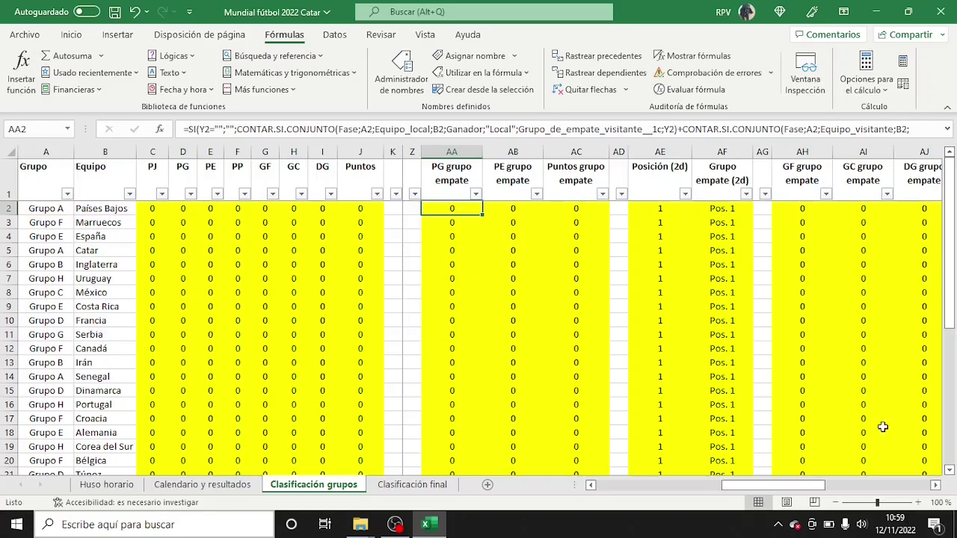
# Inspect the PE grupo empate formula in AB2 and the Puntos grupo empate formula in AC2 without changing them
pyautogui.click(515, 210)
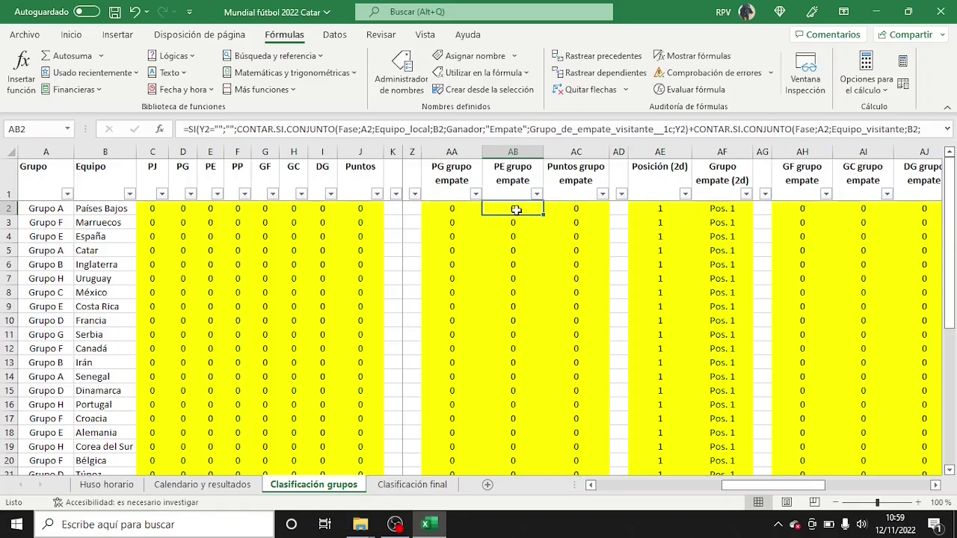
pyautogui.doubleClick(516, 210)
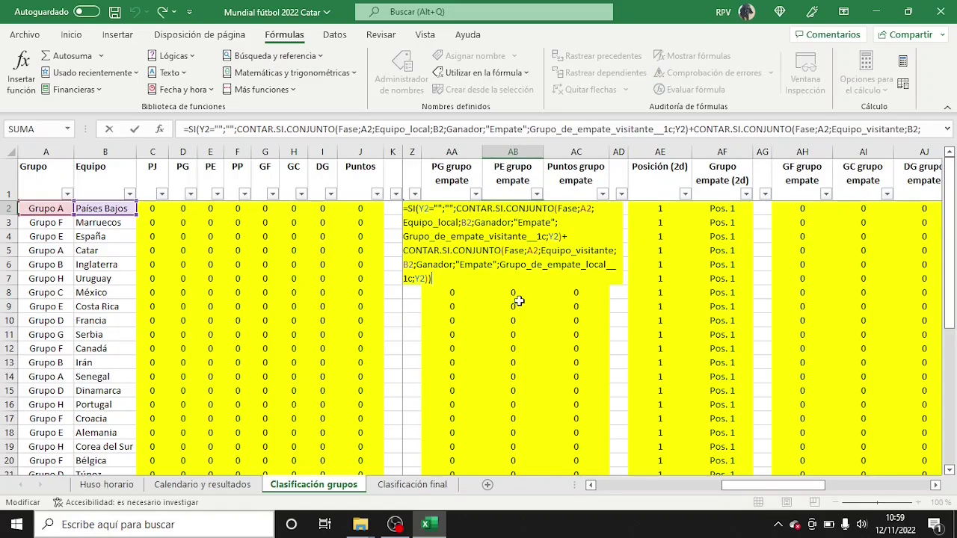
pyautogui.press('Escape')
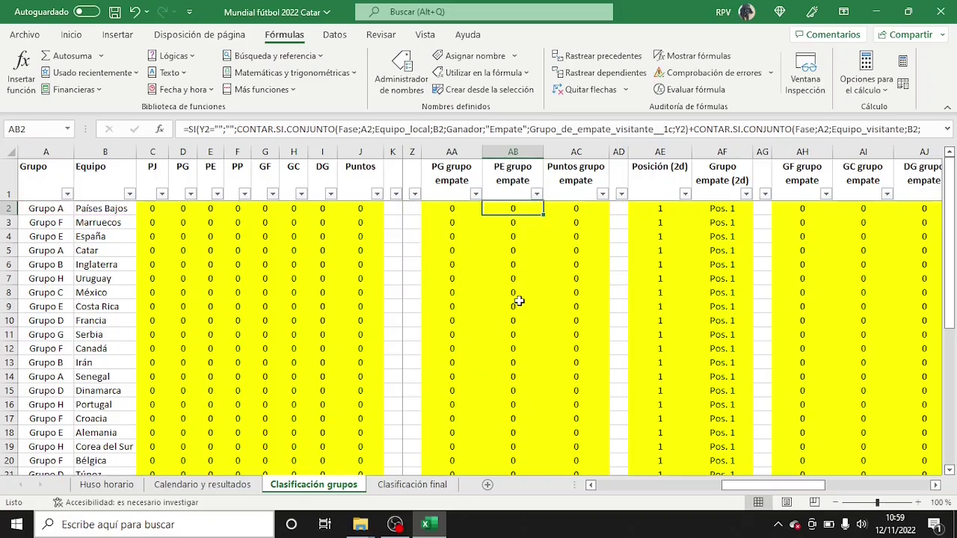
pyautogui.click(601, 208)
pyautogui.doubleClick(601, 208)
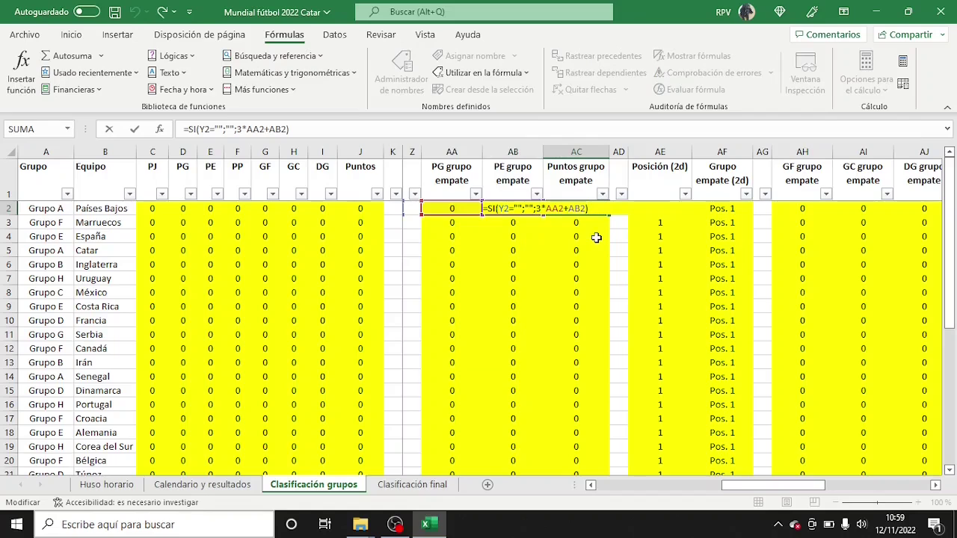
pyautogui.hotkey('ctrl', 'Return')
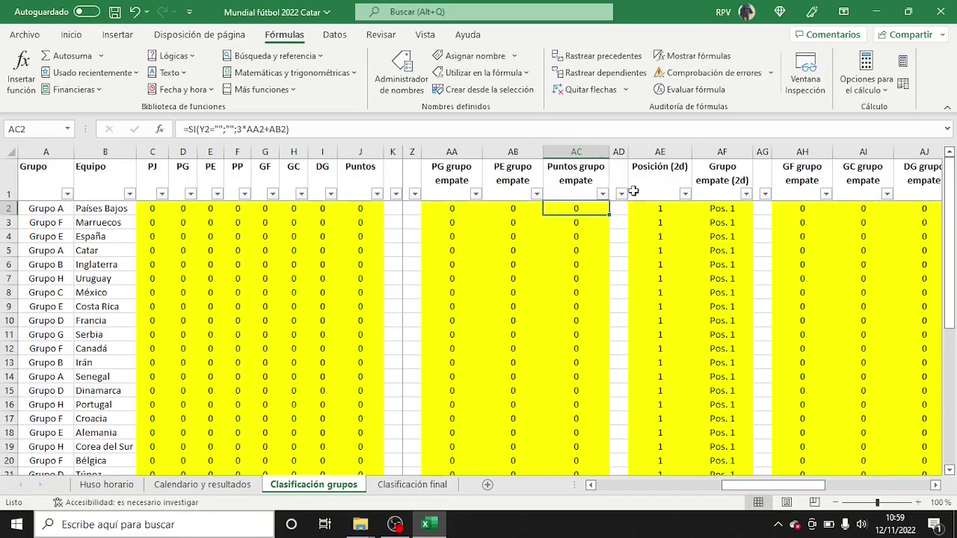
# Inspect the Posición (2d) formula in AE2 and the Grupo empate (2d) formula in AF2
pyautogui.click(636, 149)
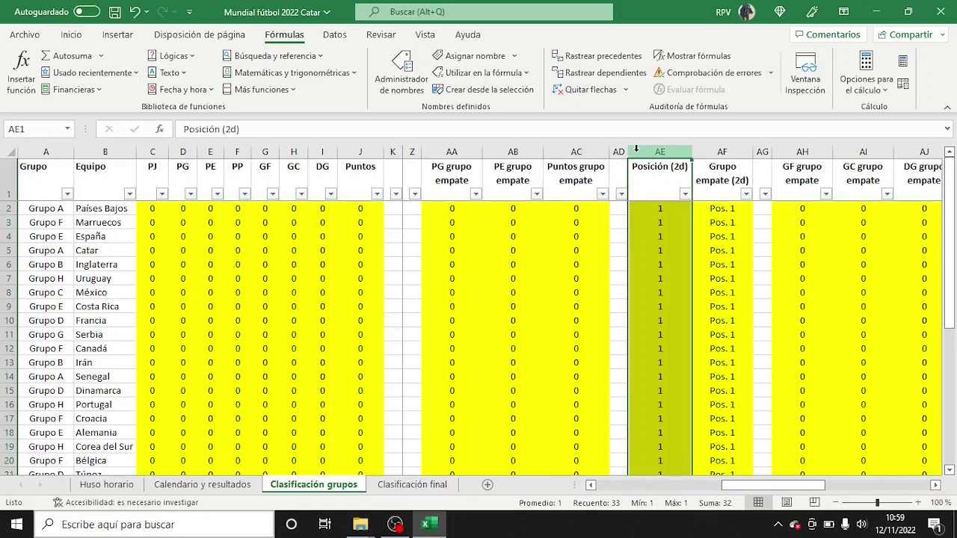
pyautogui.click(640, 208)
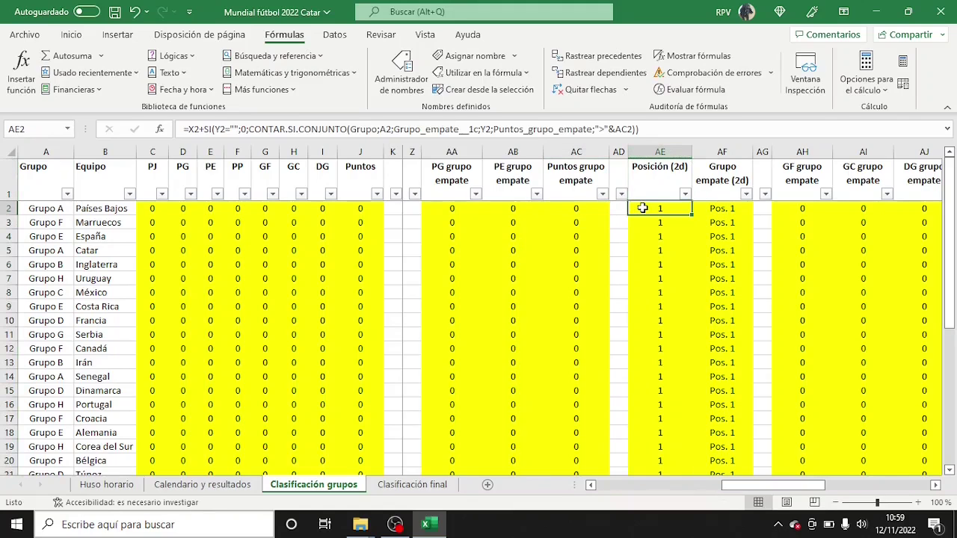
pyautogui.doubleClick(642, 209)
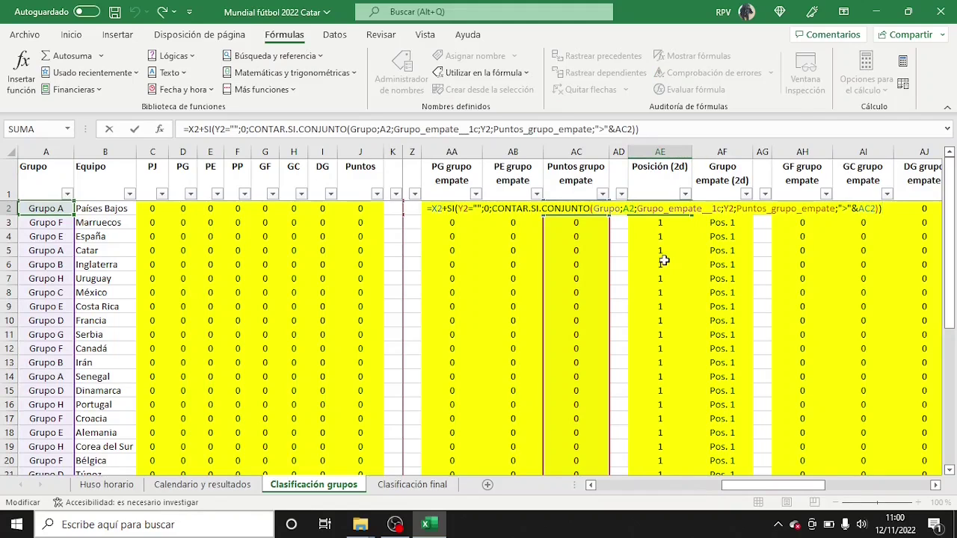
pyautogui.press('Escape')
pyautogui.click(717, 210)
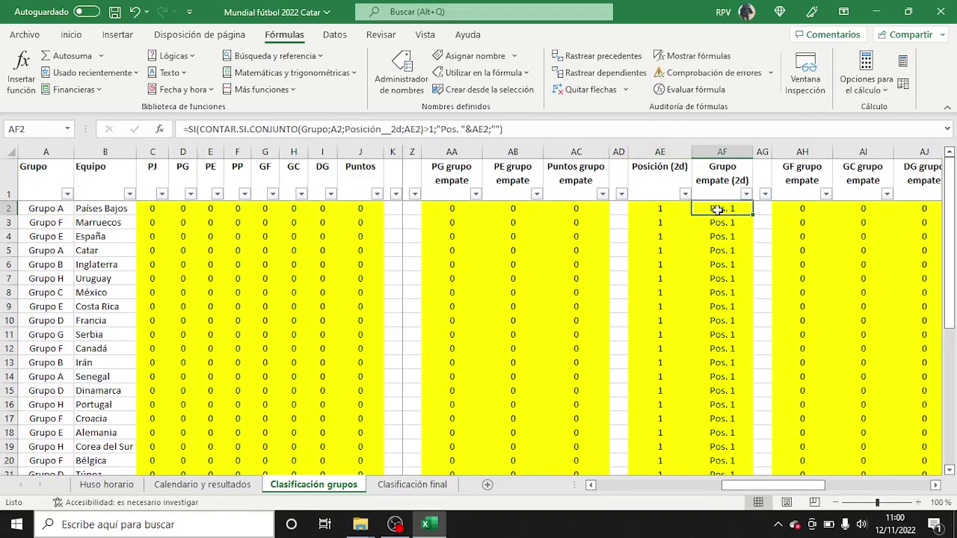
pyautogui.doubleClick(716, 210)
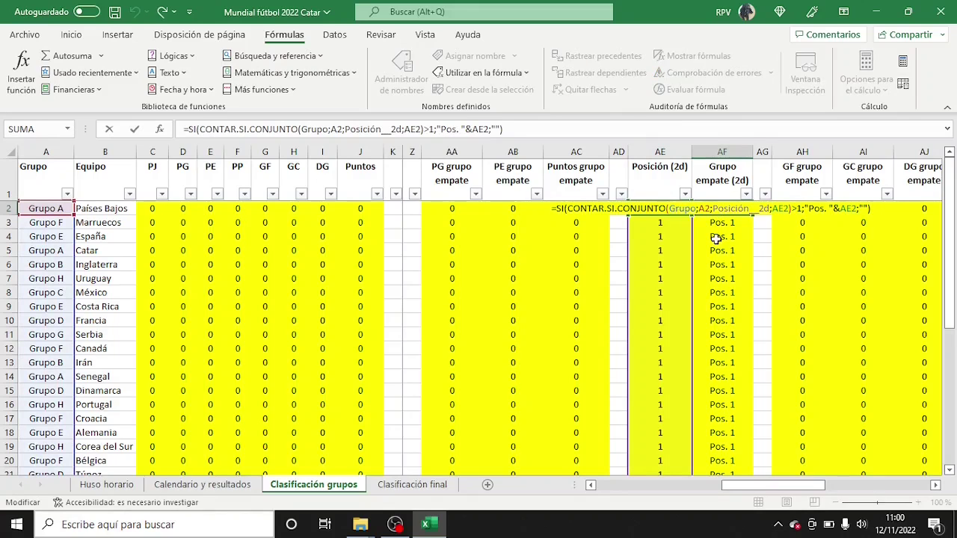
pyautogui.press('Escape')
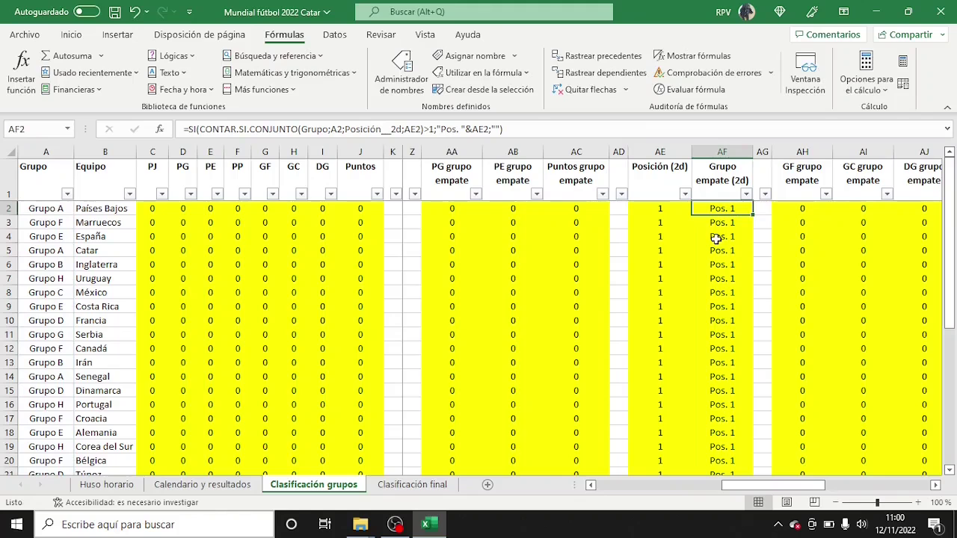
# On the Calendario y resultados sheet, inspect the local and visitante Grupo de empate (2d) formulas in Z2 and AA2
pyautogui.click(219, 487)
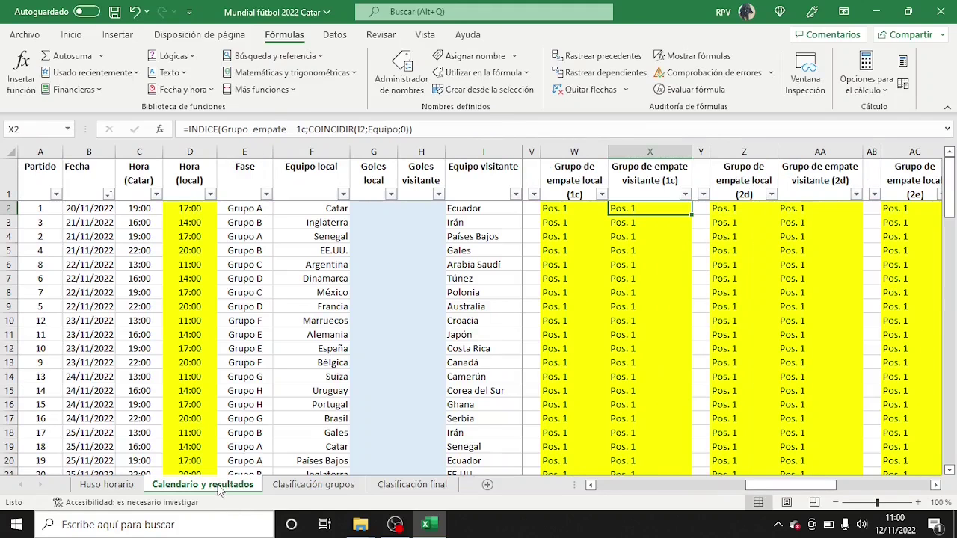
pyautogui.doubleClick(741, 213)
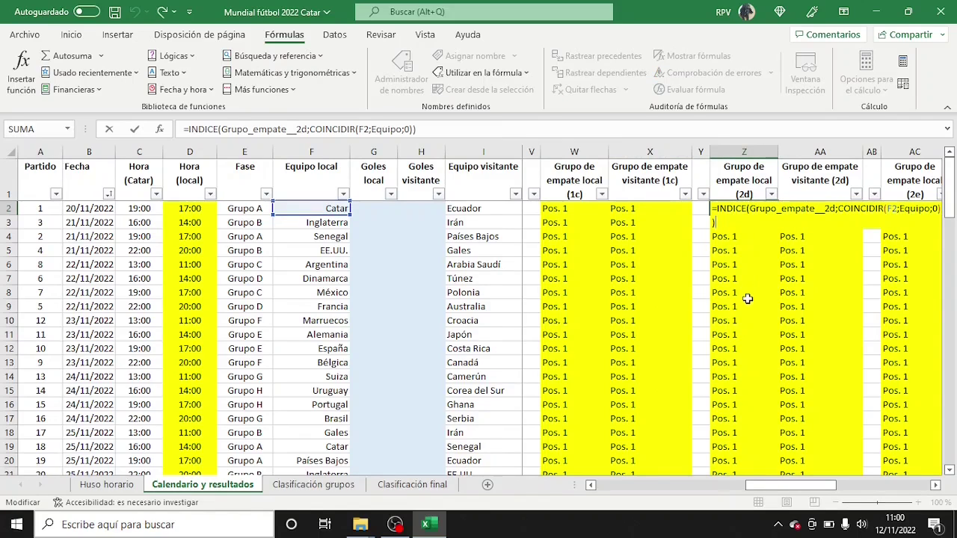
pyautogui.press('Escape')
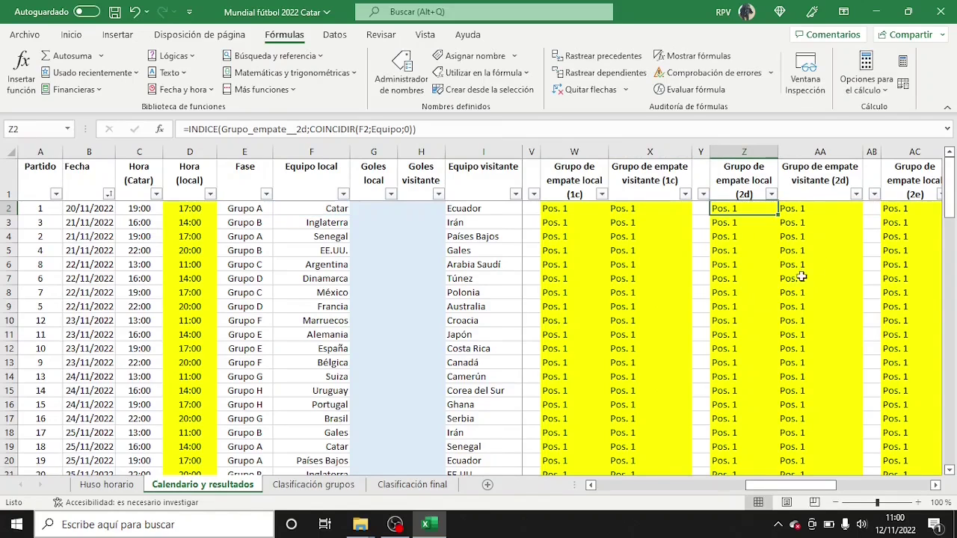
pyautogui.click(838, 212)
pyautogui.doubleClick(837, 211)
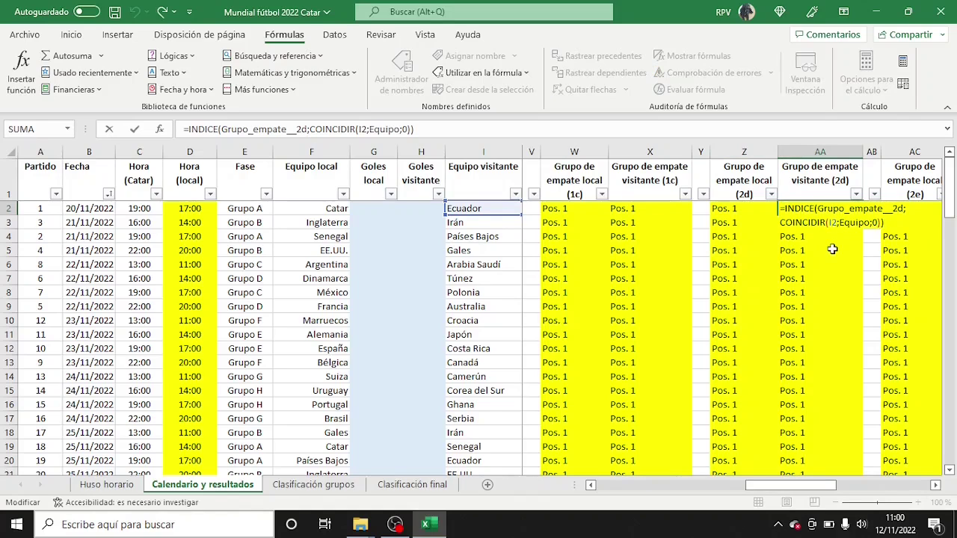
pyautogui.press('Escape')
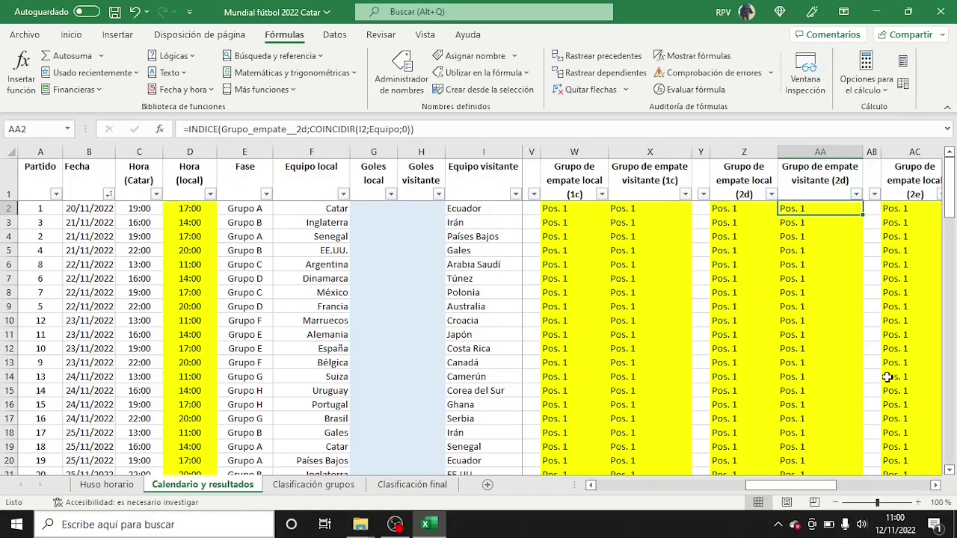
pyautogui.click(935, 485)
pyautogui.click(935, 485)
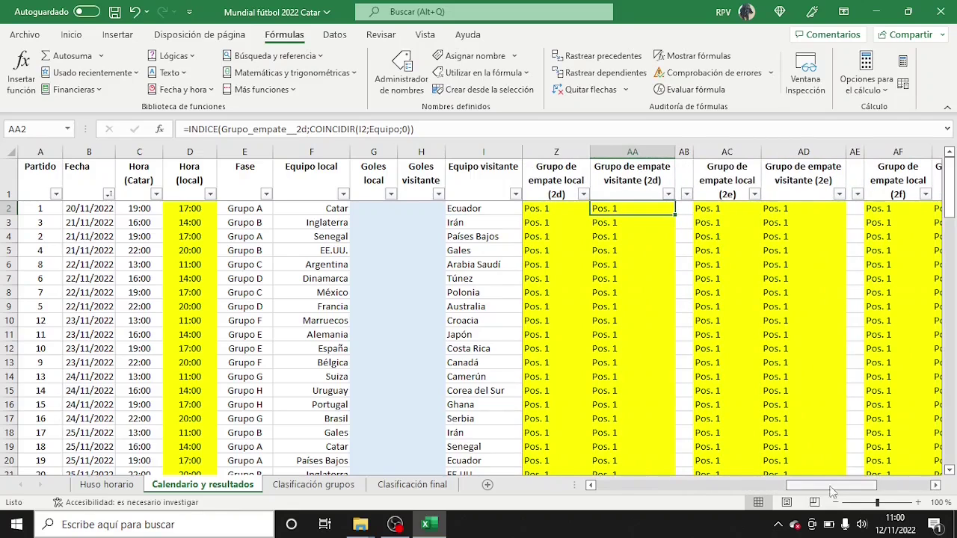
# Return to the Clasificación grupos sheet and inspect the GF grupo empate formula in AH2, which sums goals scored among tied teams
pyautogui.click(314, 485)
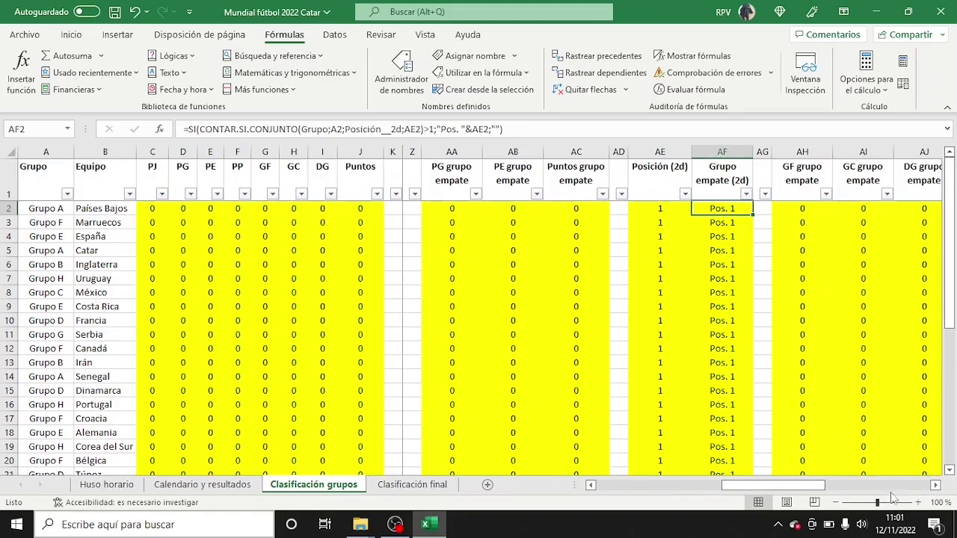
pyautogui.click(936, 485)
pyautogui.click(935, 485)
pyautogui.click(935, 485)
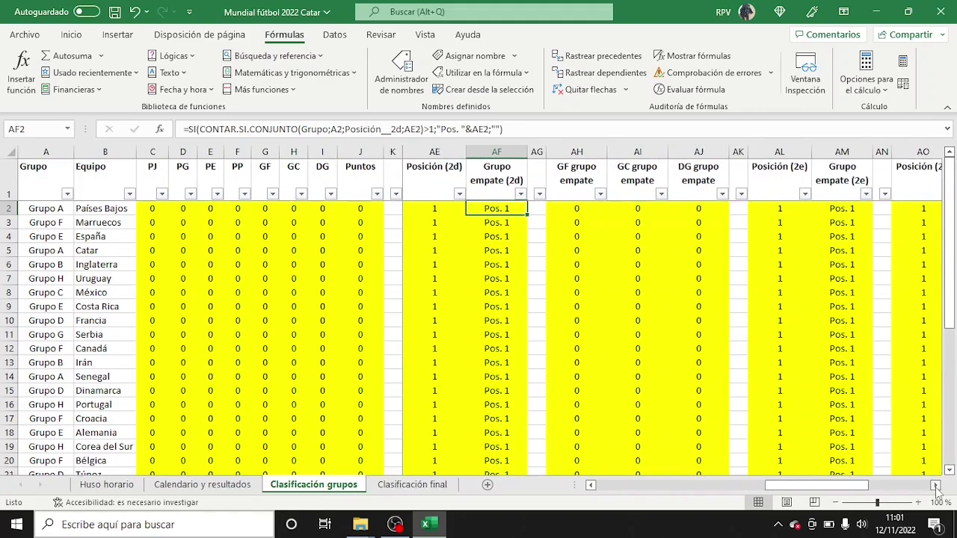
pyautogui.click(935, 485)
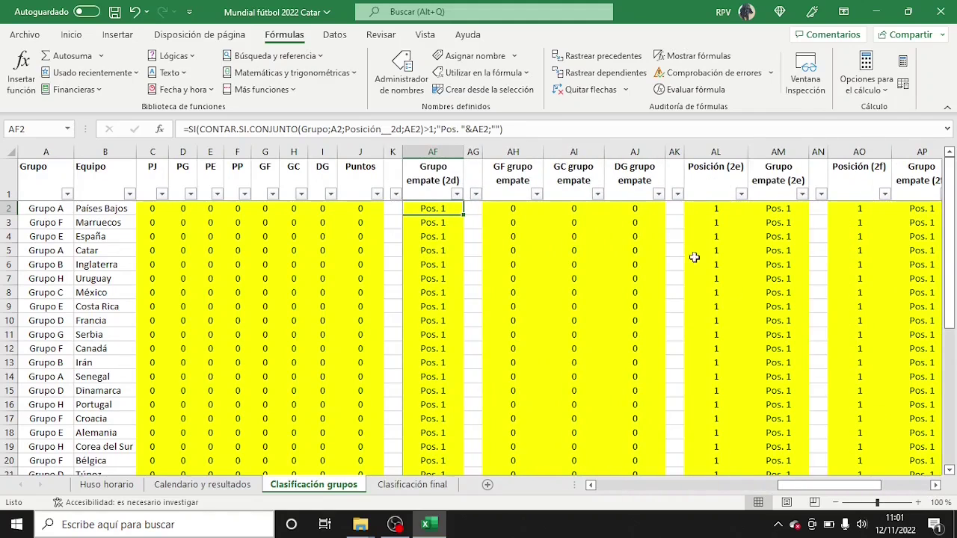
pyautogui.moveTo(532, 154); pyautogui.dragTo(619, 169)
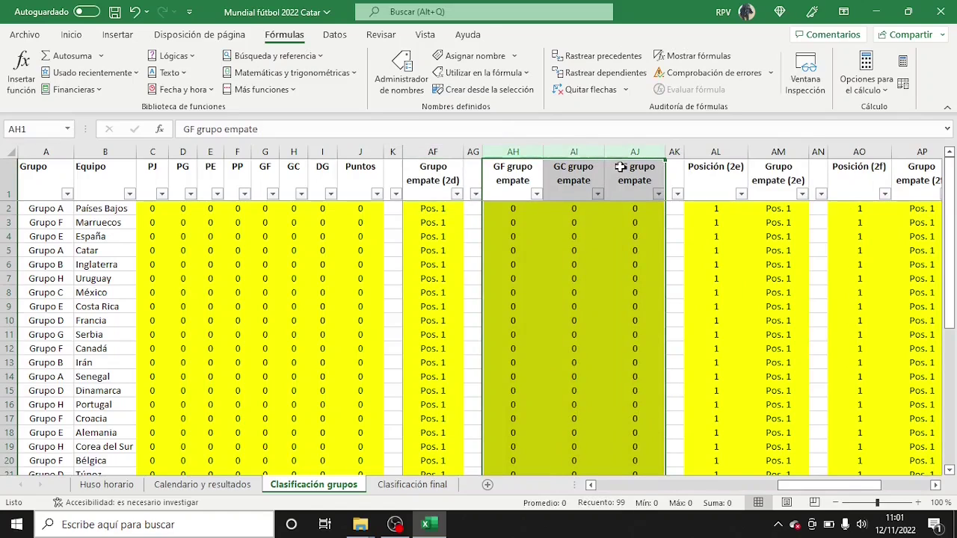
pyautogui.click(521, 188)
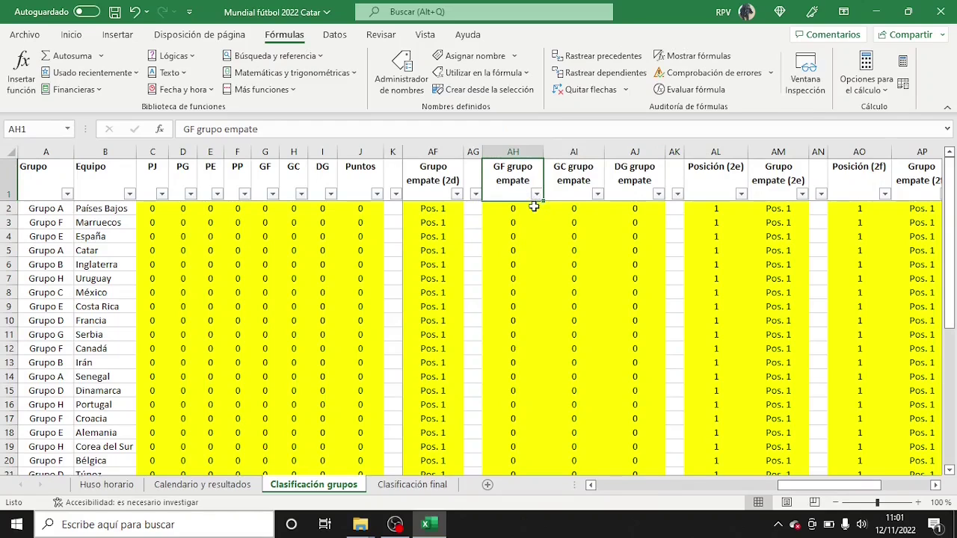
pyautogui.click(533, 209)
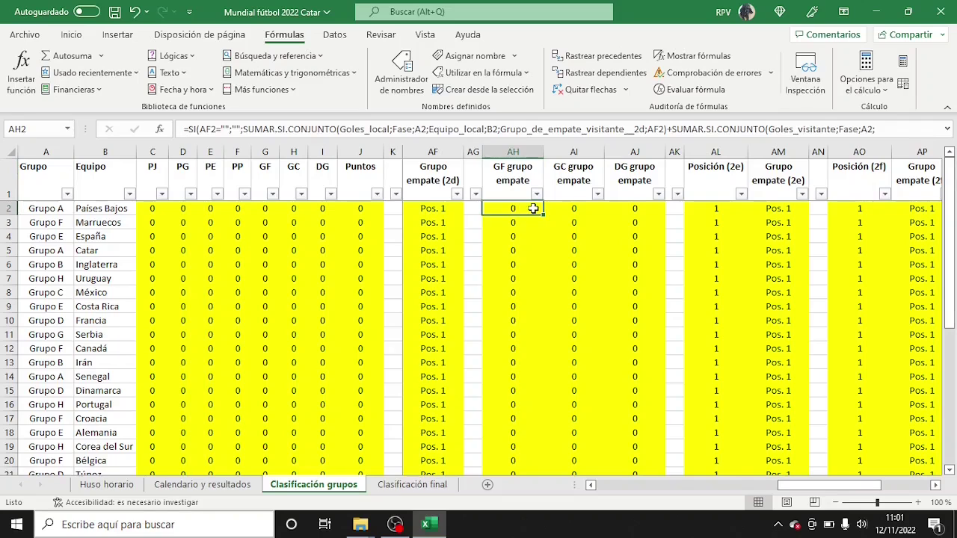
pyautogui.doubleClick(533, 209)
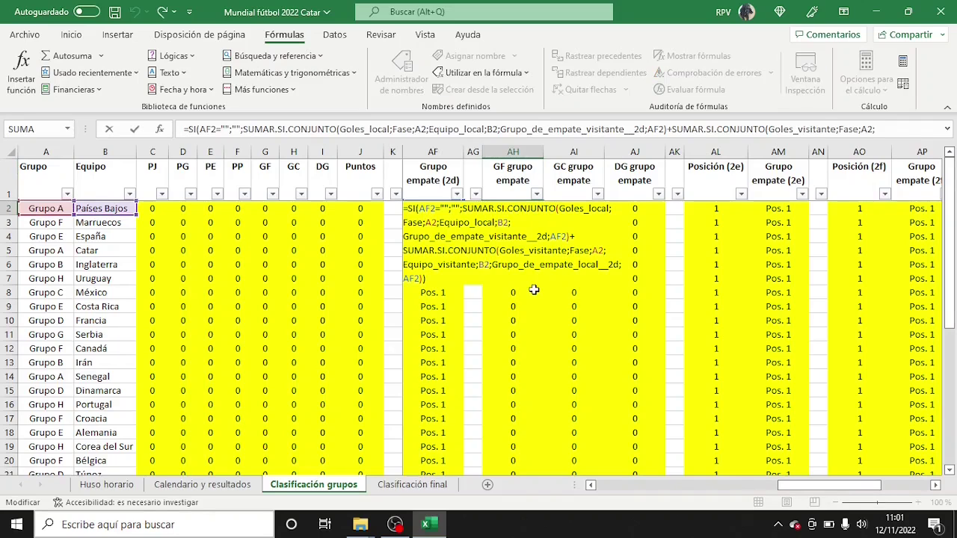
pyautogui.press('Escape')
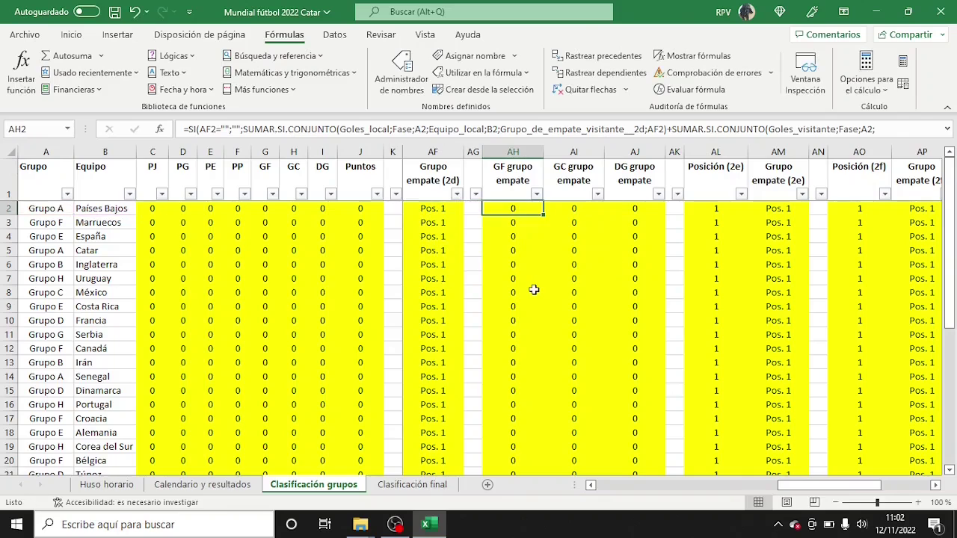
# Inspect the GC grupo empate formula in AI2 and the DG grupo empate formula in AJ2
pyautogui.click(600, 211)
pyautogui.doubleClick(600, 211)
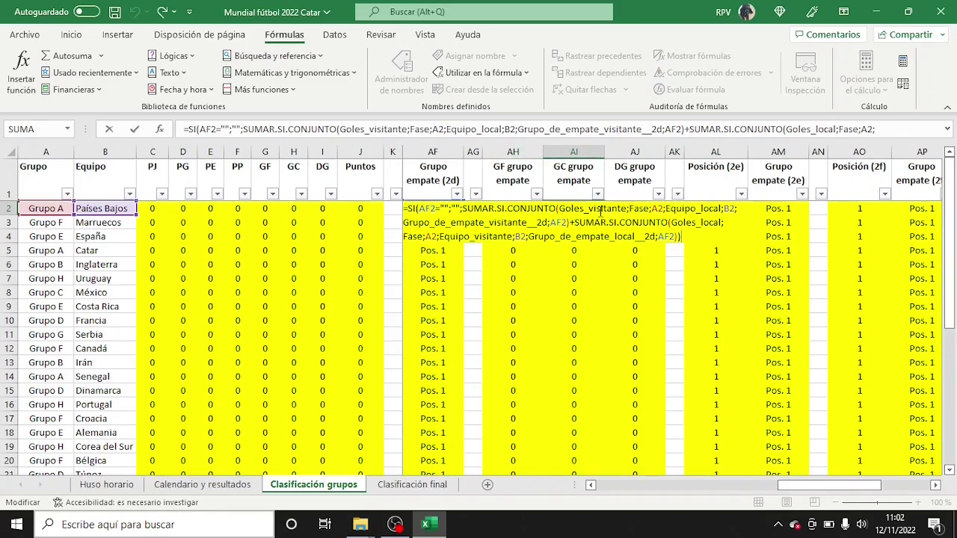
pyautogui.press('Escape')
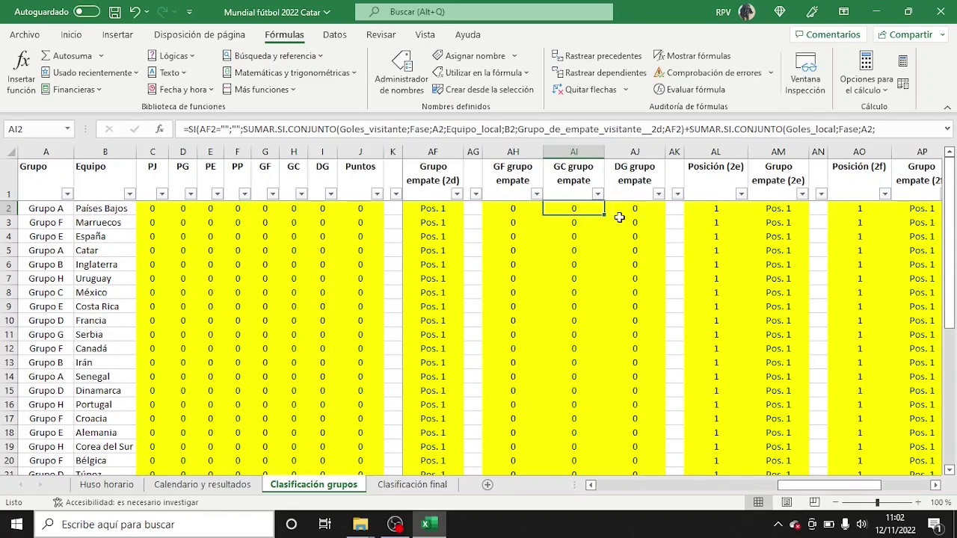
pyautogui.click(639, 211)
pyautogui.doubleClick(641, 212)
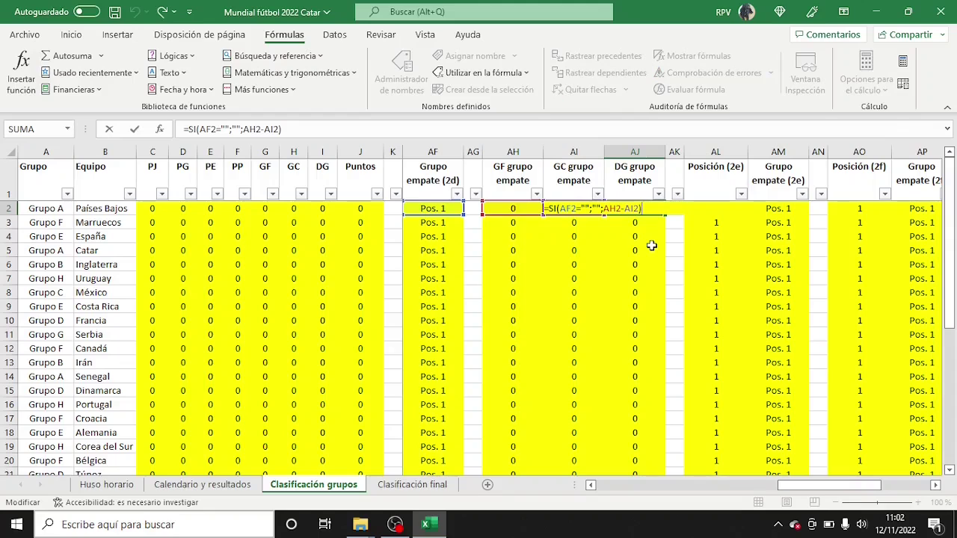
pyautogui.press('Escape')
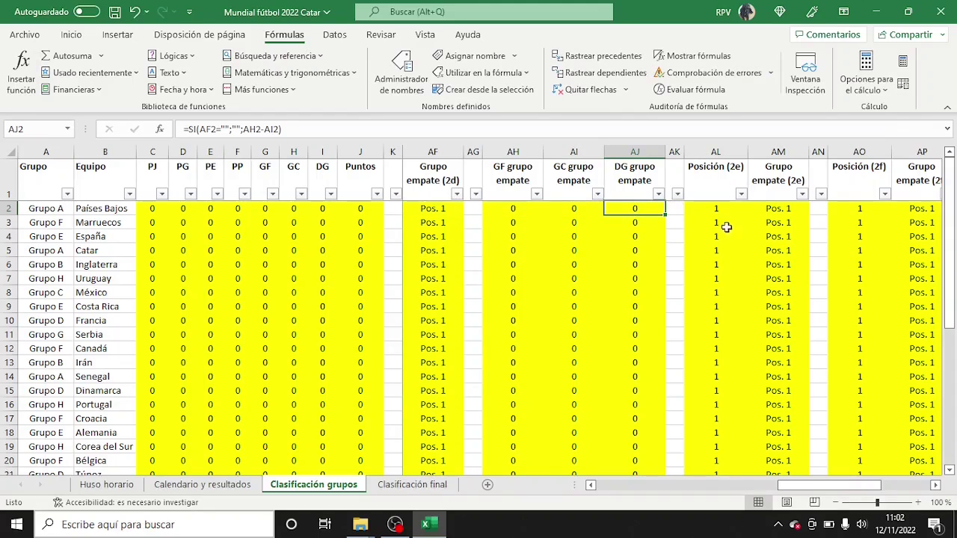
# Inspect the Posición (2e) formula in AL2 and the Grupo empate (2e) formula in AM2
pyautogui.click(740, 152)
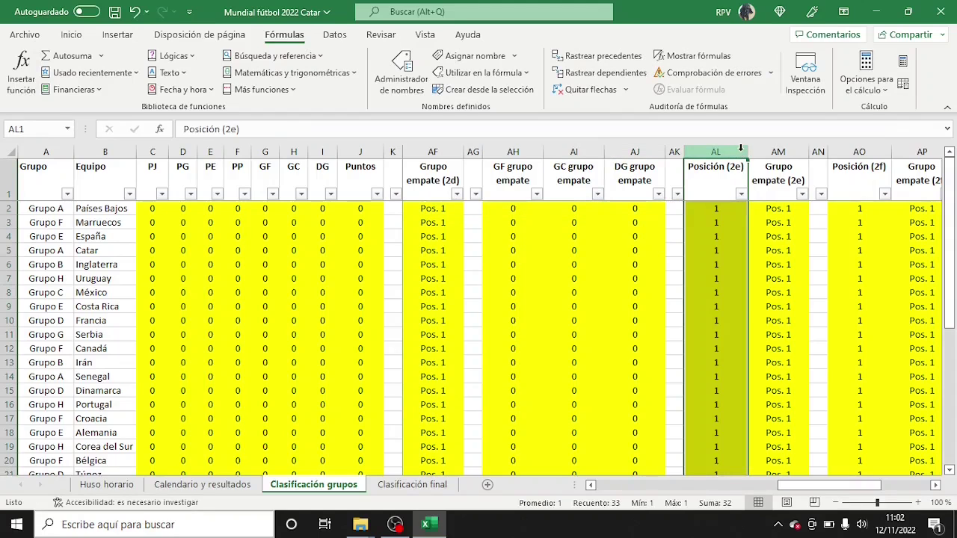
pyautogui.click(732, 209)
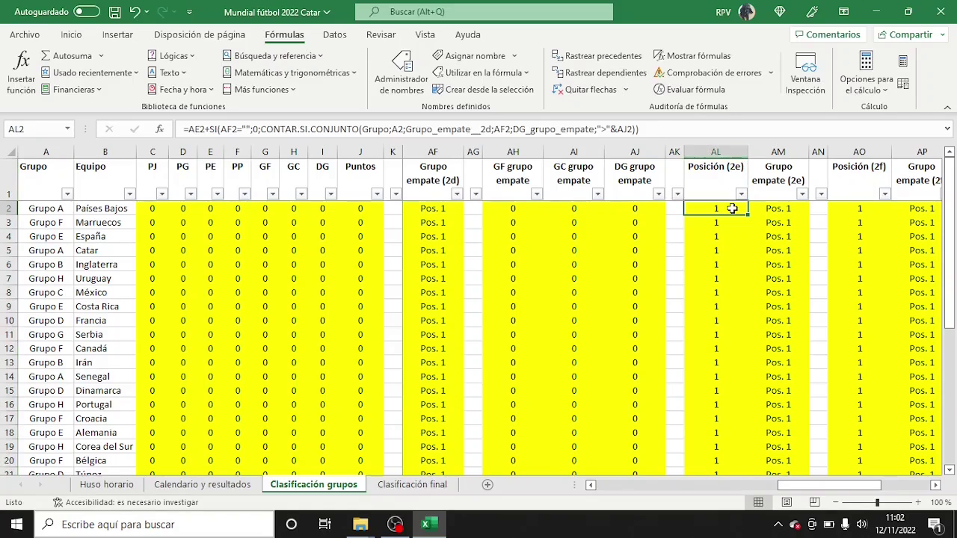
pyautogui.doubleClick(732, 209)
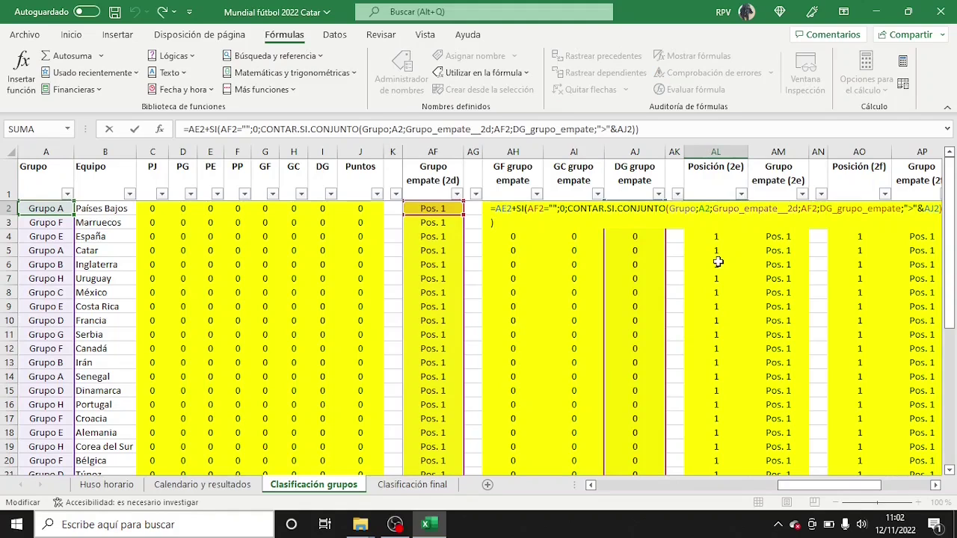
pyautogui.press('Escape')
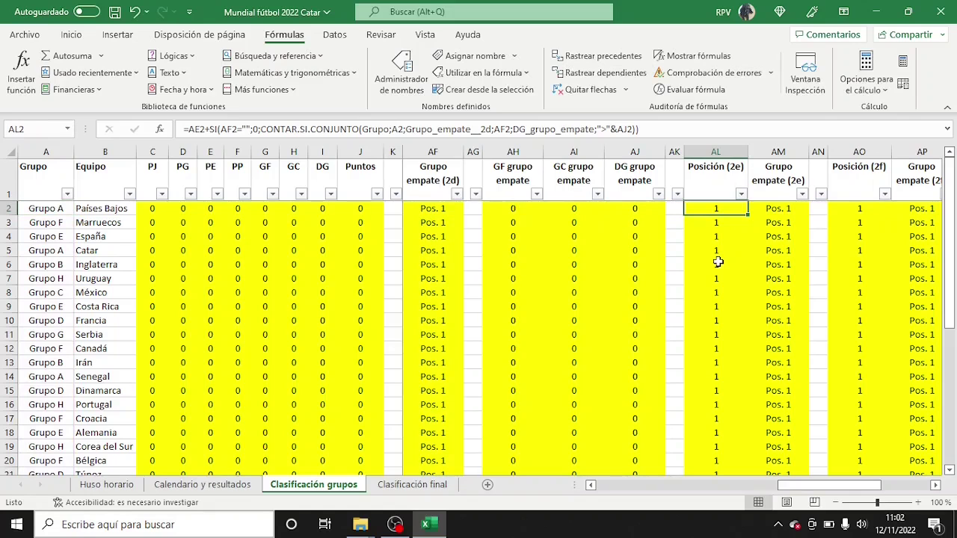
pyautogui.click(765, 207)
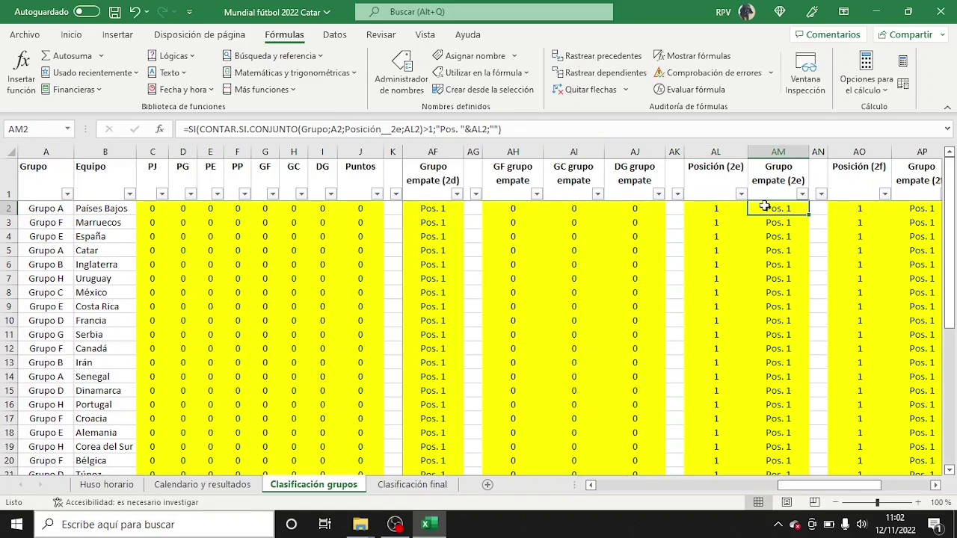
pyautogui.doubleClick(764, 207)
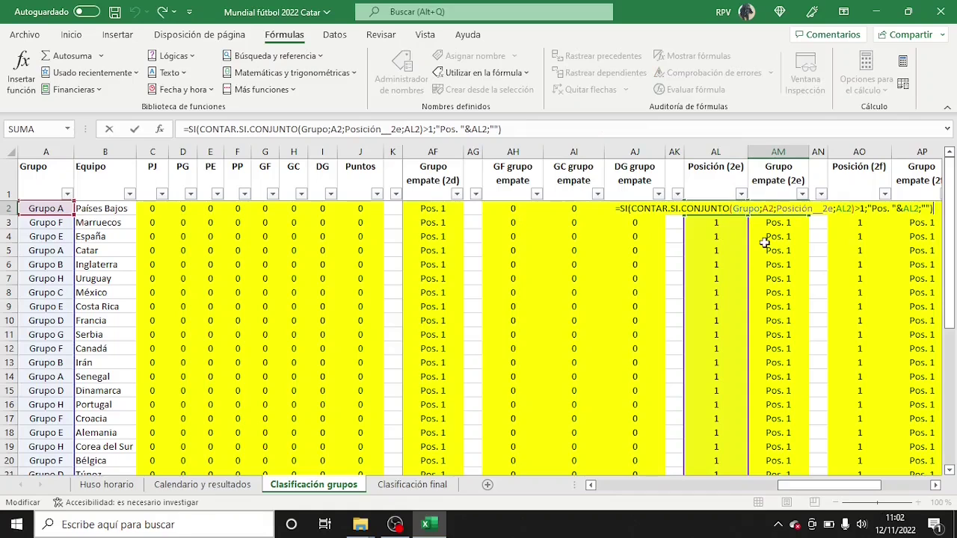
pyautogui.press('Escape')
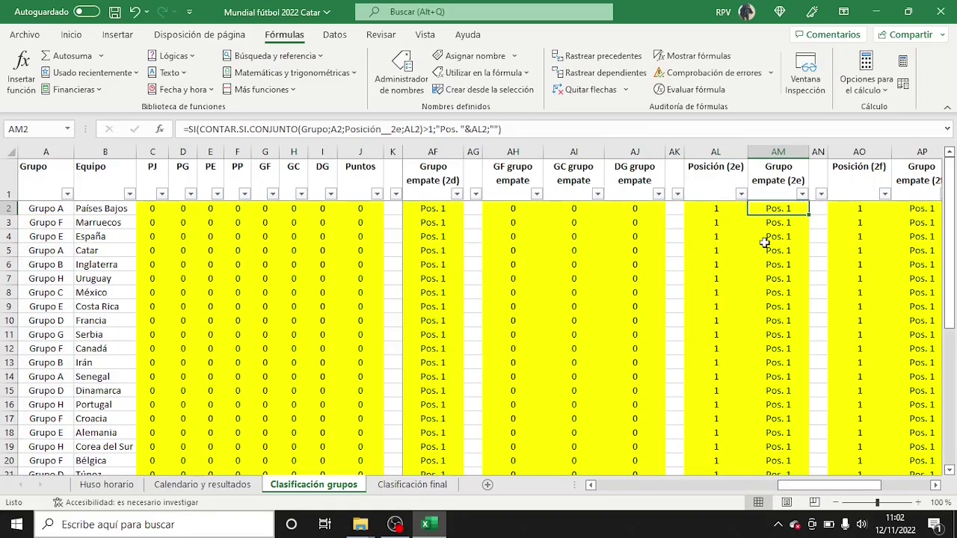
# On the Calendario y resultados sheet, inspect the local and visitante Grupo de empate (2e) formulas in AC2 and AD2
pyautogui.click(239, 485)
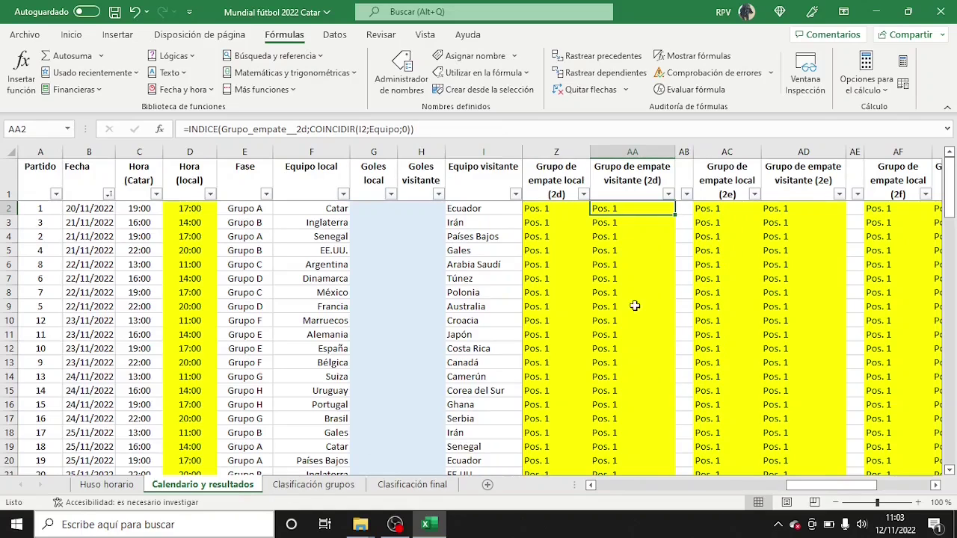
pyautogui.click(726, 208)
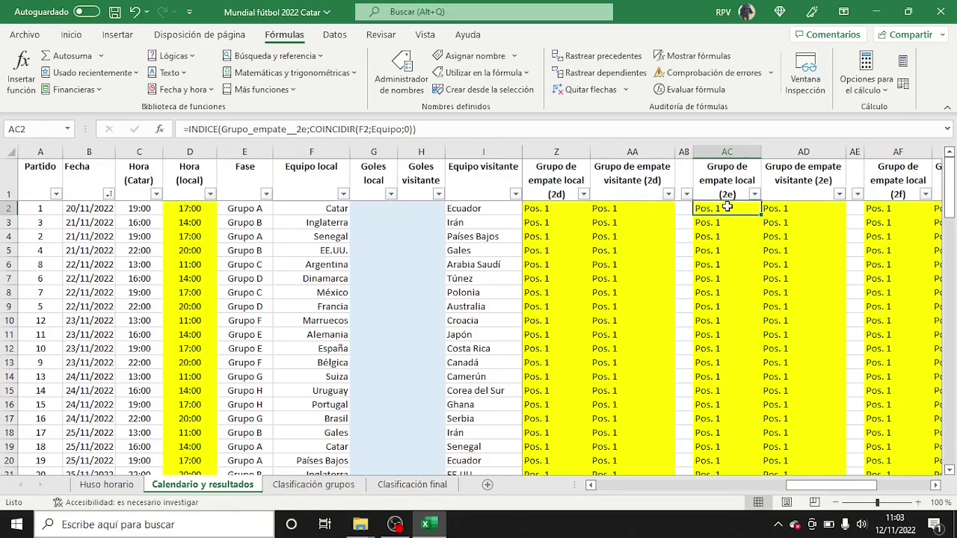
pyautogui.doubleClick(727, 208)
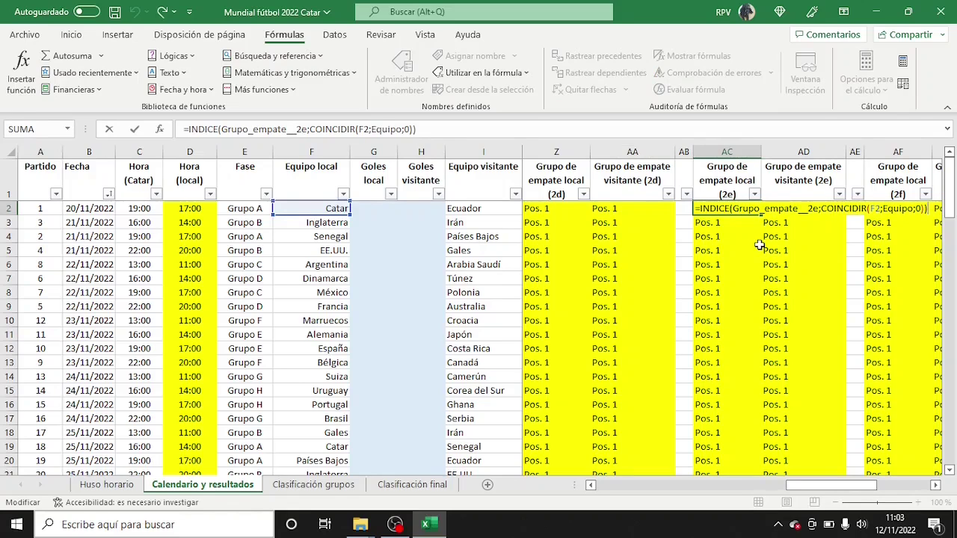
pyautogui.press('Escape')
pyautogui.click(806, 211)
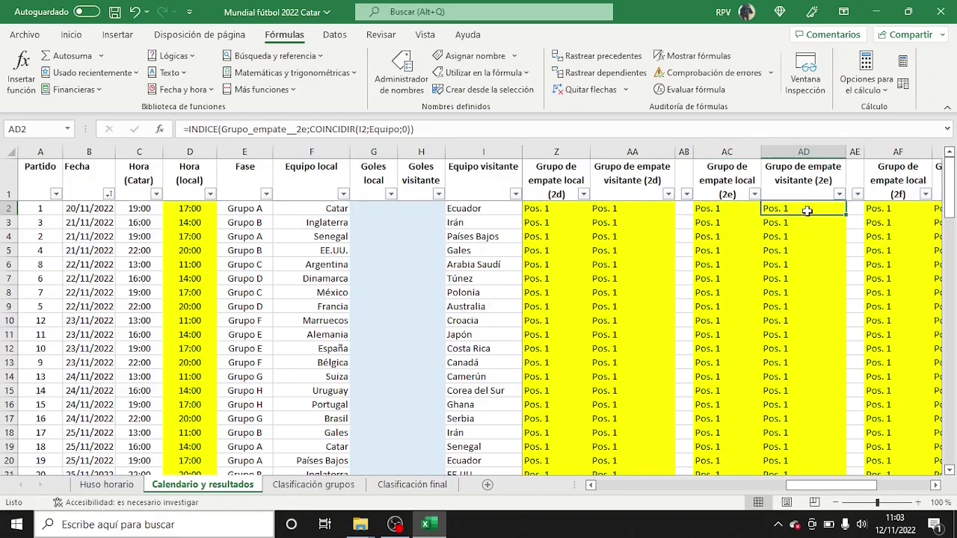
pyautogui.doubleClick(807, 210)
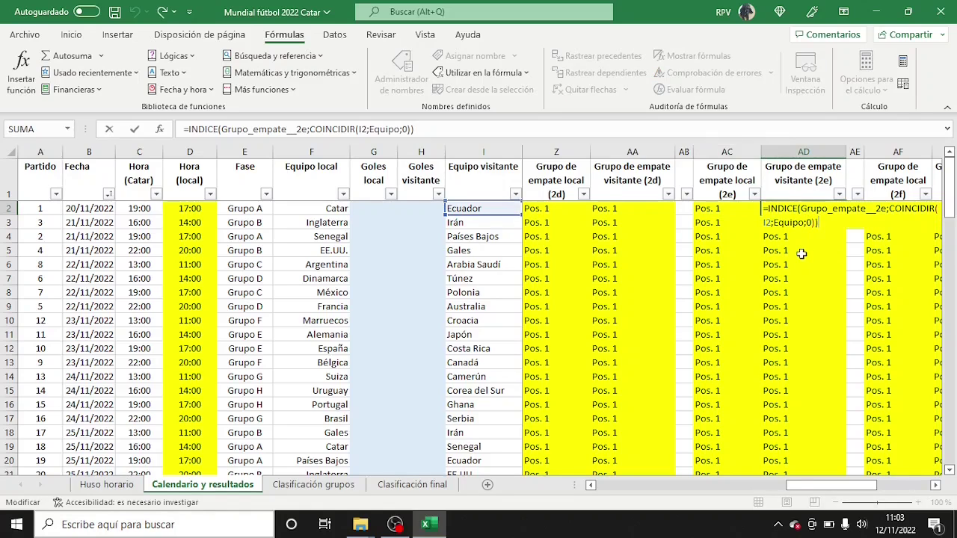
pyautogui.press('Escape')
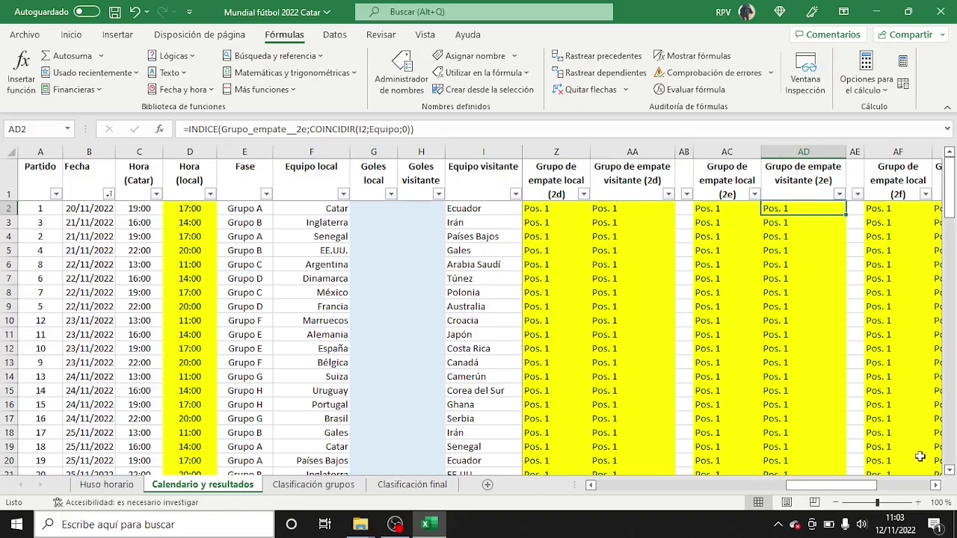
pyautogui.click(934, 485)
pyautogui.click(934, 485)
pyautogui.click(934, 485)
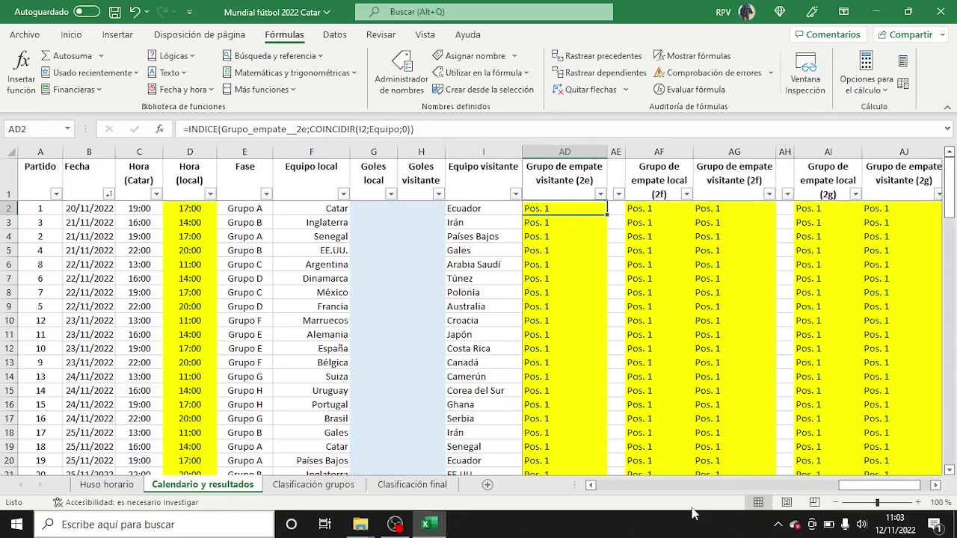
# Return to the Clasificación grupos sheet and inspect the Posición (2f) formula in AO2
pyautogui.click(340, 485)
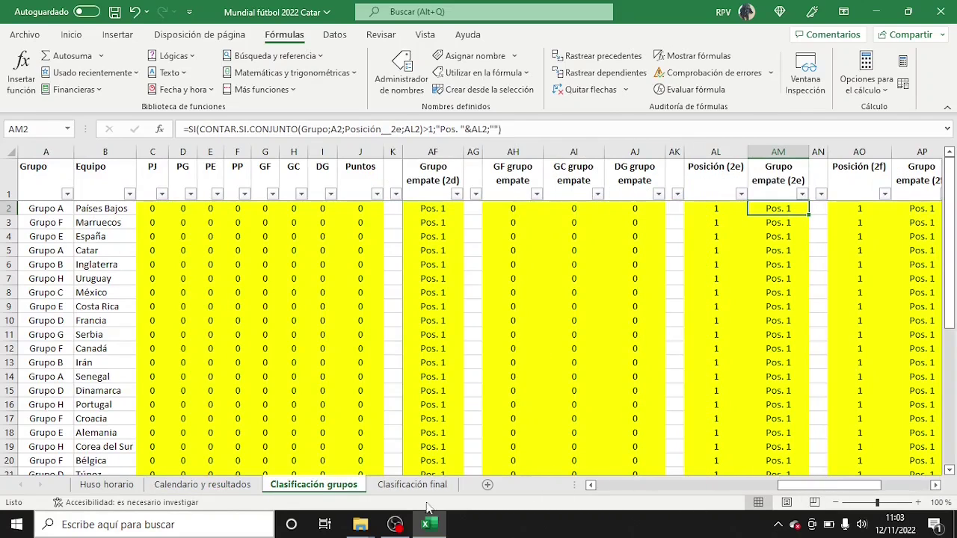
pyautogui.click(935, 485)
pyautogui.click(935, 485)
pyautogui.click(935, 485)
pyautogui.click(934, 485)
pyautogui.click(934, 485)
pyautogui.click(935, 485)
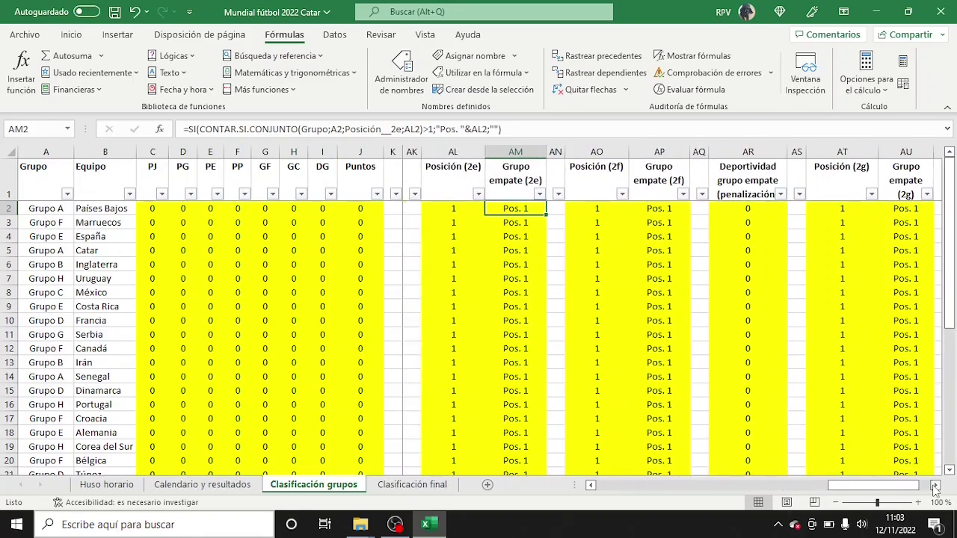
pyautogui.click(934, 485)
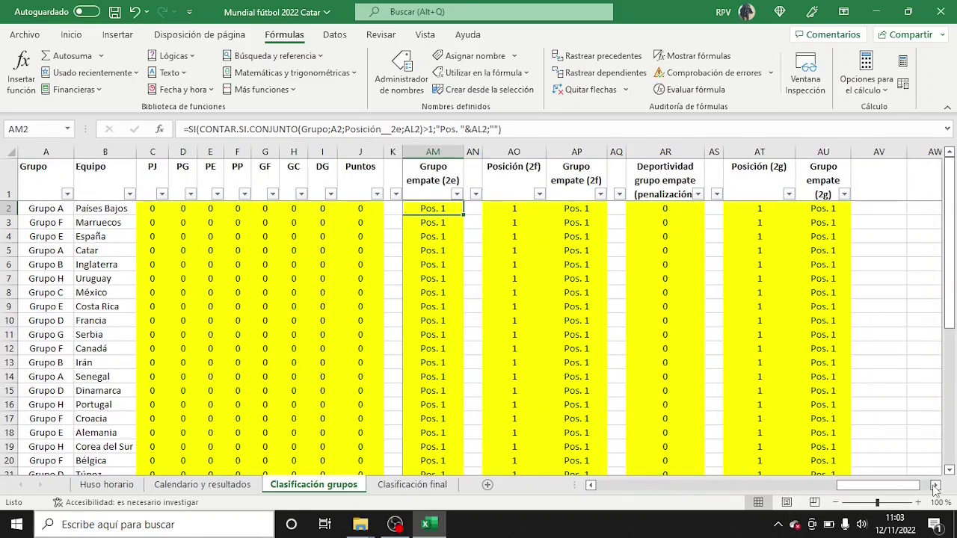
pyautogui.click(533, 151)
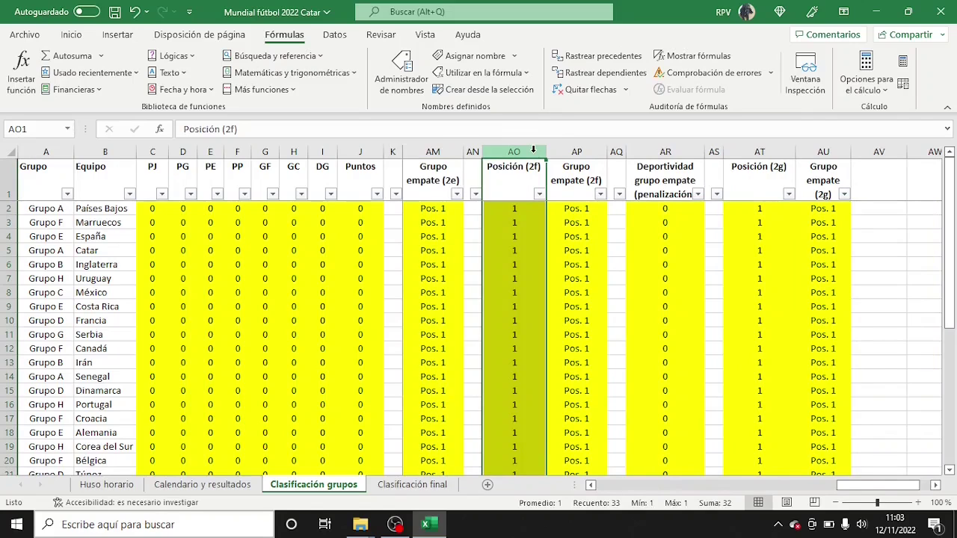
pyautogui.click(512, 180)
pyautogui.click(508, 208)
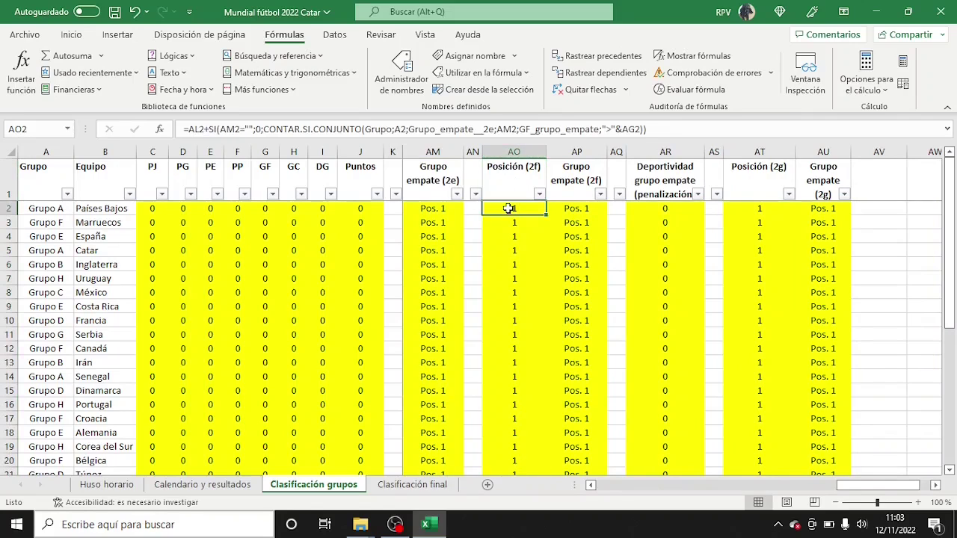
pyautogui.press('F2')
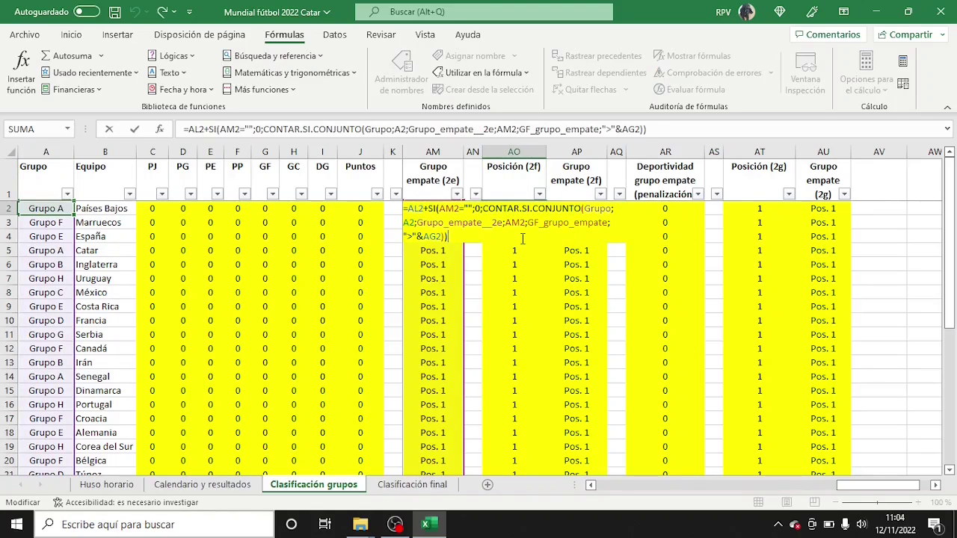
pyautogui.press('Escape')
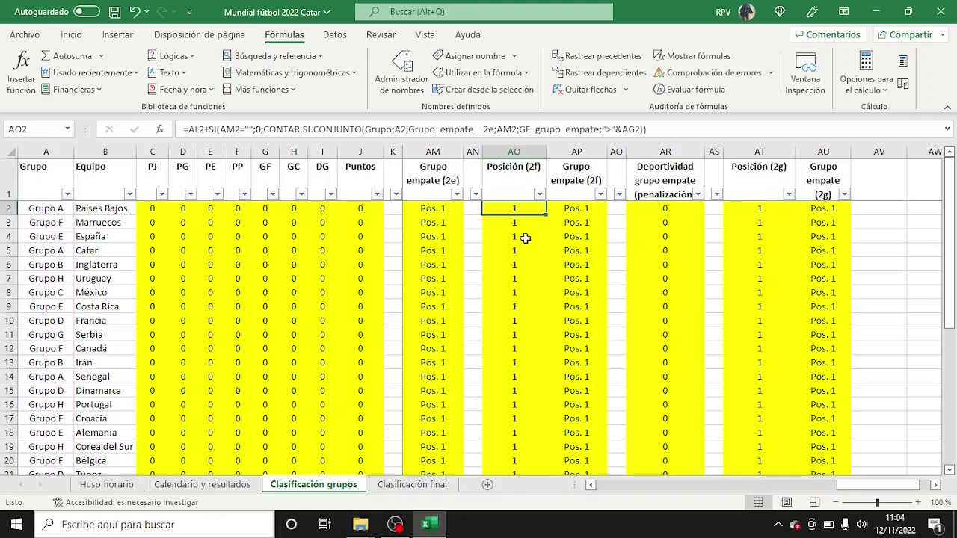
# Inspect the Grupo empate (2f) formula in AP2
pyautogui.click(570, 213)
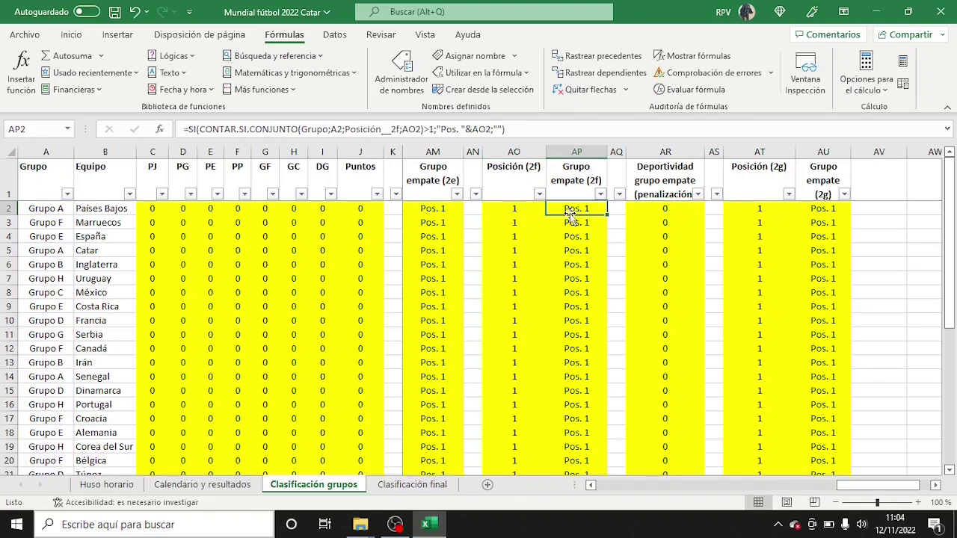
pyautogui.press('F2')
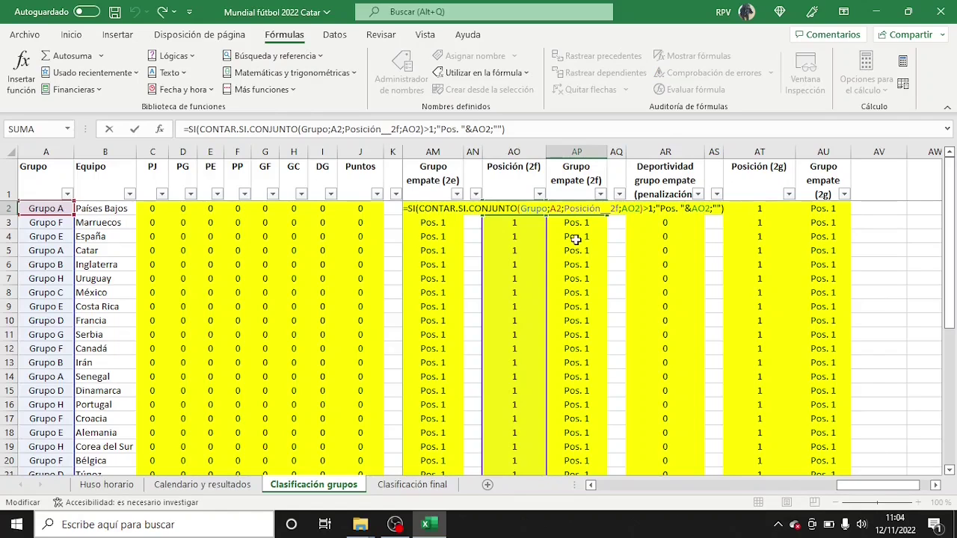
pyautogui.press('Escape')
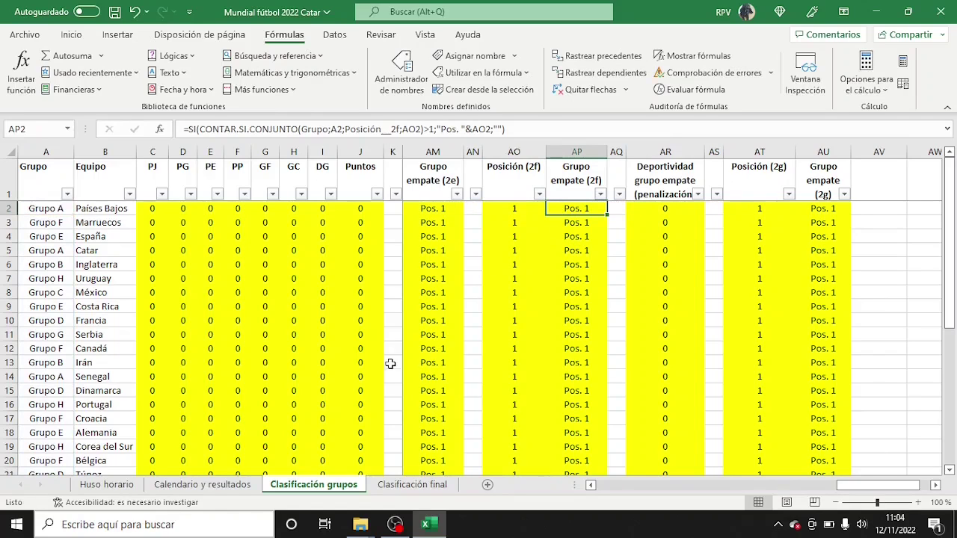
# On the Calendario y resultados sheet, inspect the local and visitante Grupo de empate (2f) formulas in AF2 and AG2
pyautogui.click(201, 484)
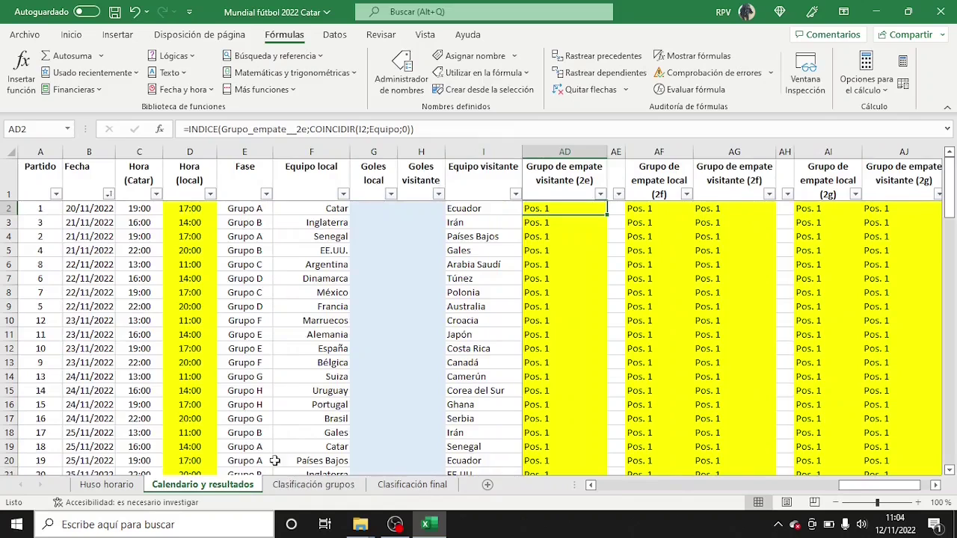
pyautogui.click(669, 210)
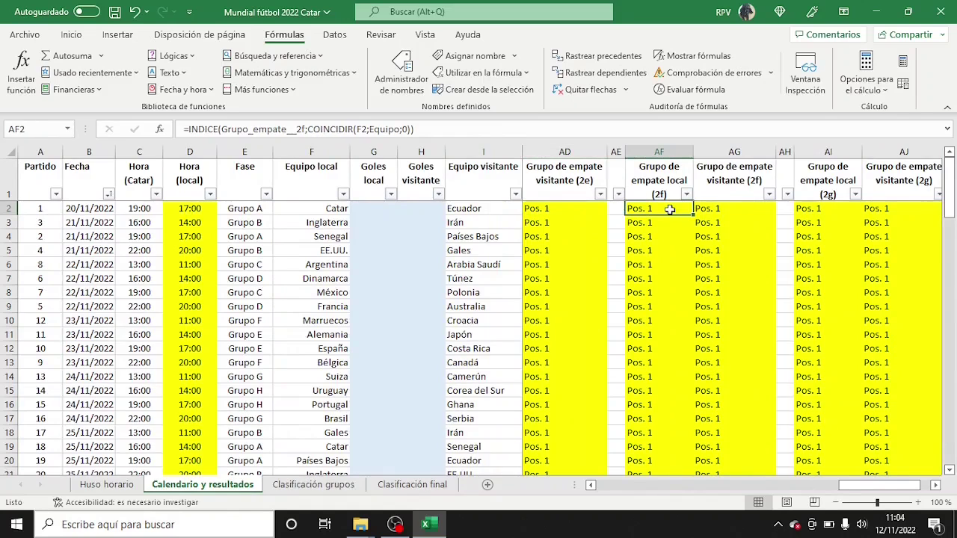
pyautogui.doubleClick(670, 210)
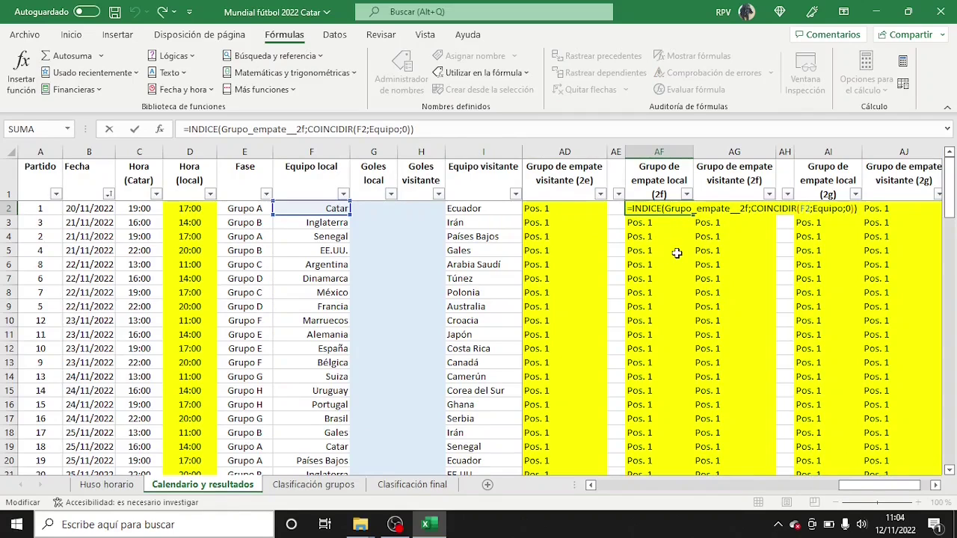
pyautogui.press('Escape')
pyautogui.click(746, 209)
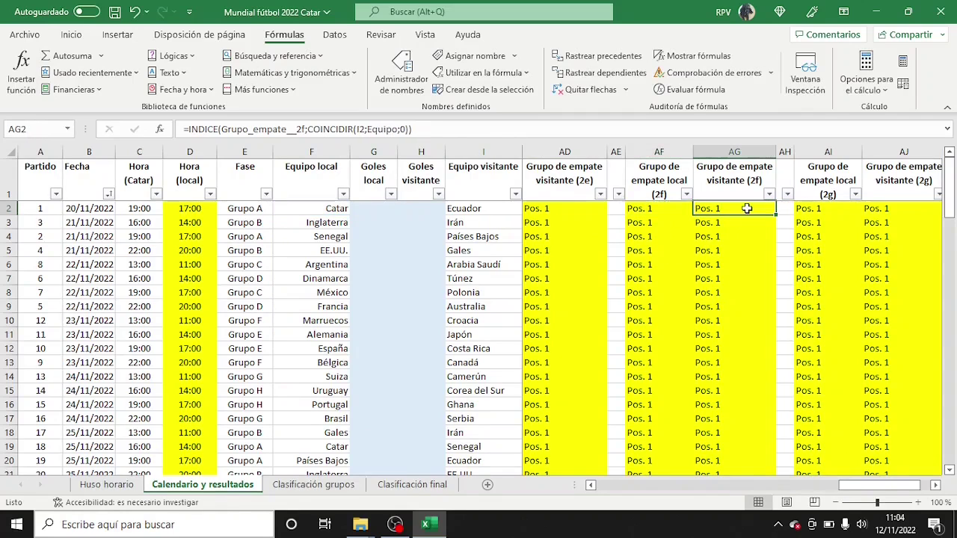
pyautogui.press('F2')
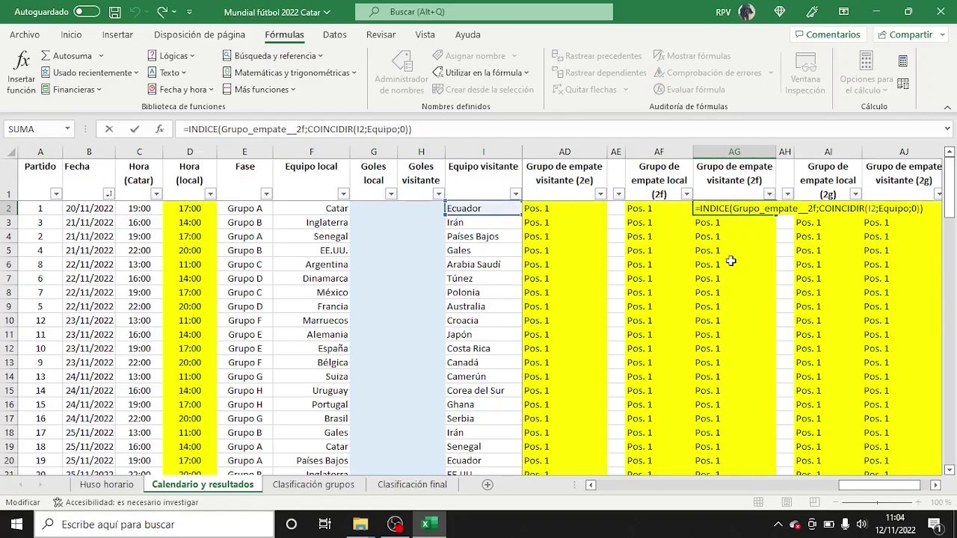
pyautogui.press('Escape')
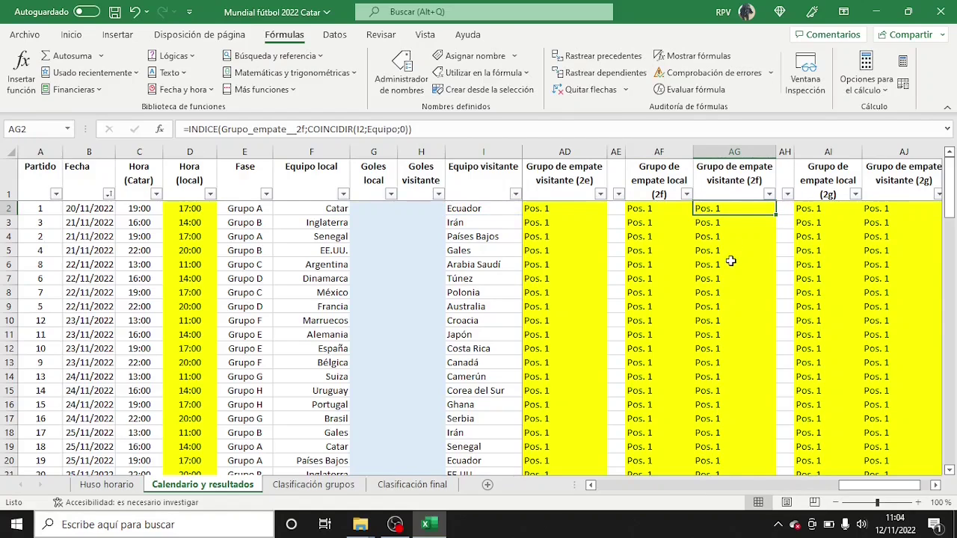
# Review the Deportividad grupo empate column on Clasificación grupos and the local and visitante Deportividad columns on Calendario y resultados
pyautogui.click(305, 486)
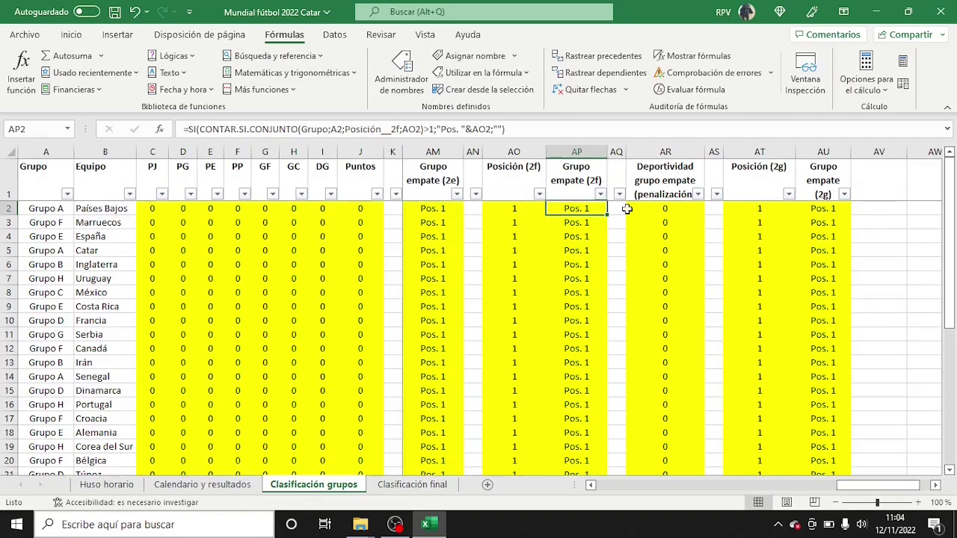
pyautogui.click(650, 150)
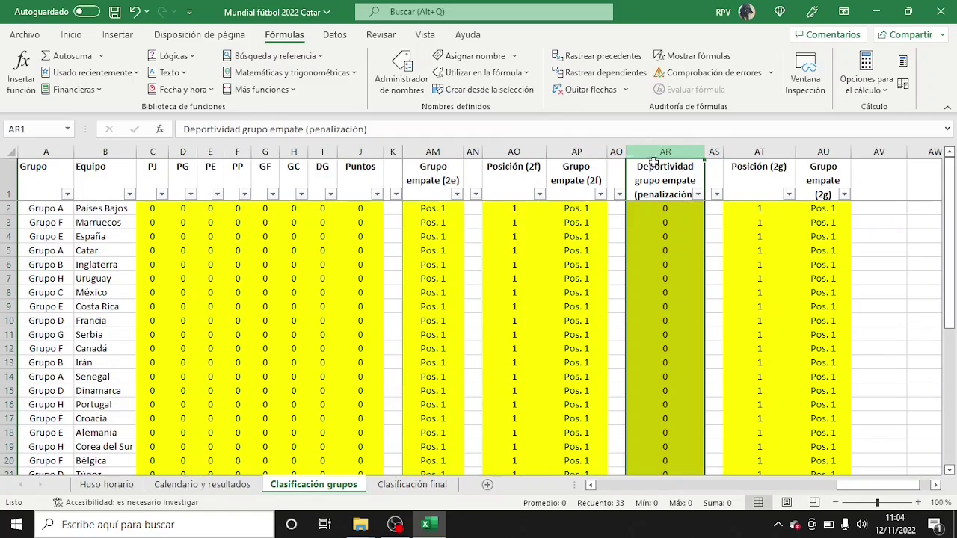
pyautogui.click(654, 179)
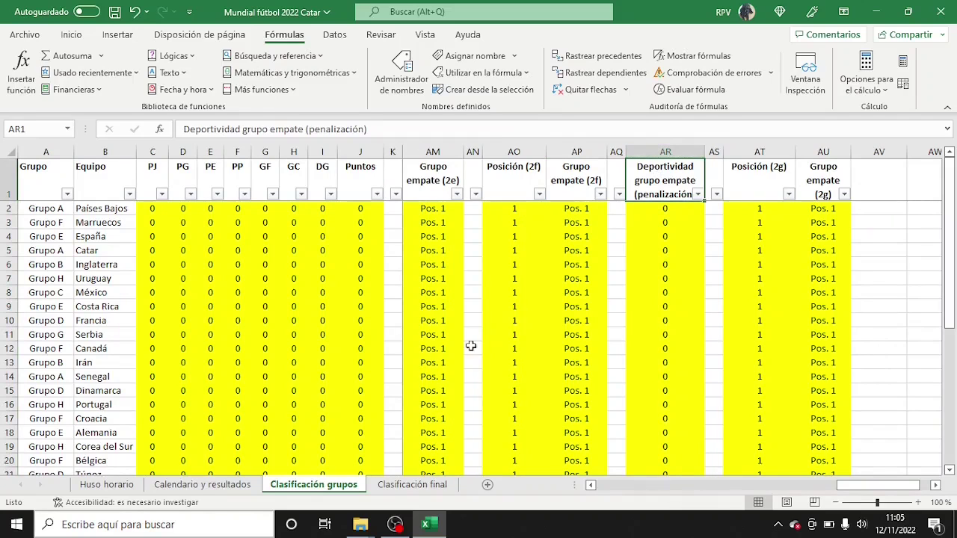
pyautogui.click(245, 486)
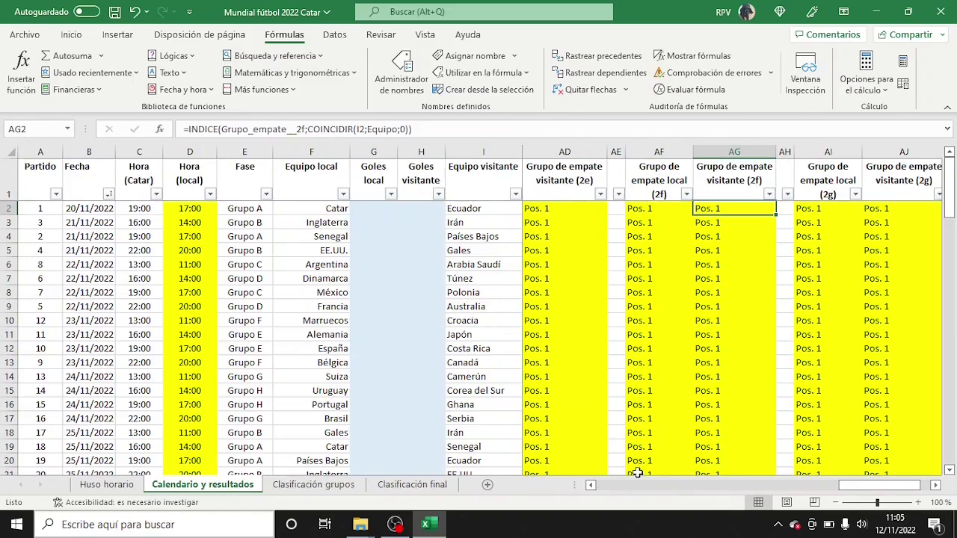
pyautogui.moveTo(864, 490); pyautogui.dragTo(616, 482)
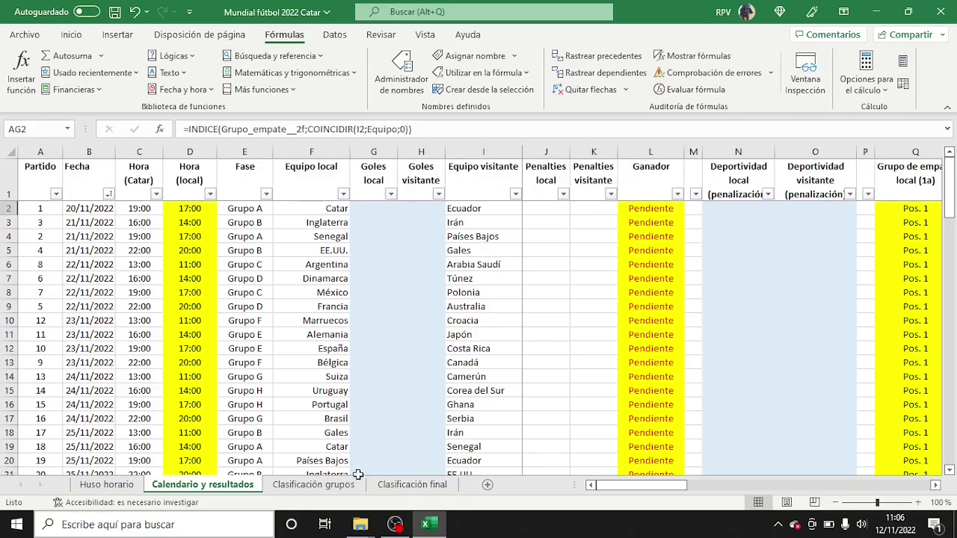
# Return to the Clasificación grupos sheet and inspect the Deportividad grupo empate (penalización) formula in AR2
pyautogui.click(314, 485)
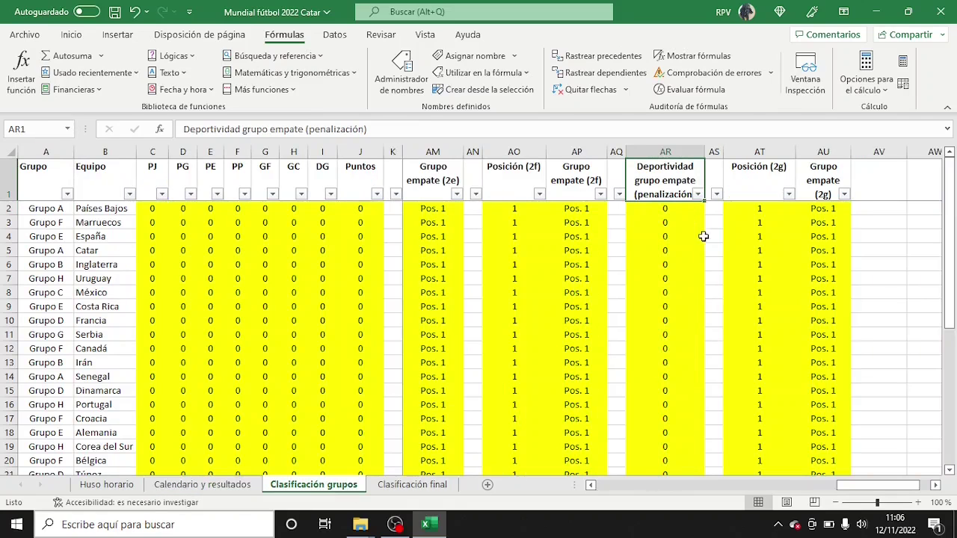
pyautogui.click(666, 145)
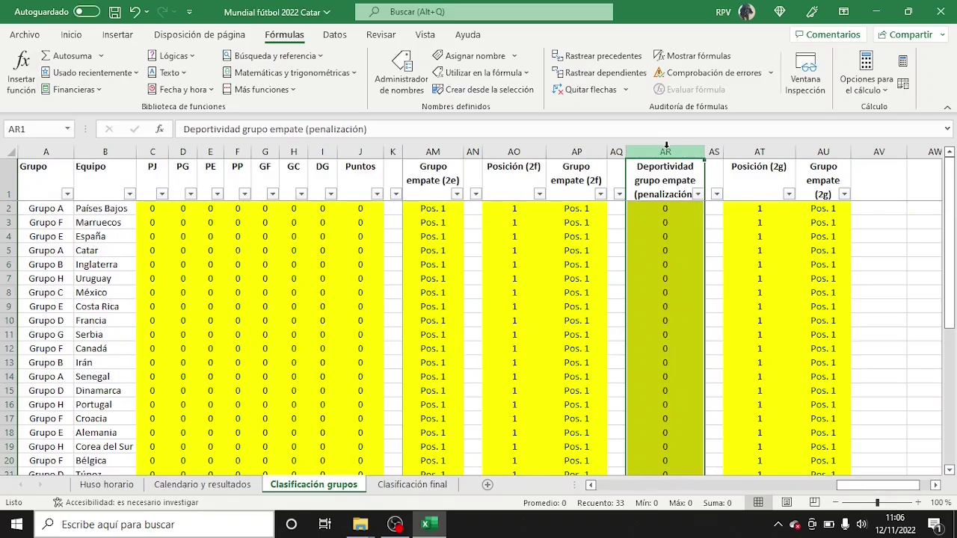
pyautogui.click(683, 208)
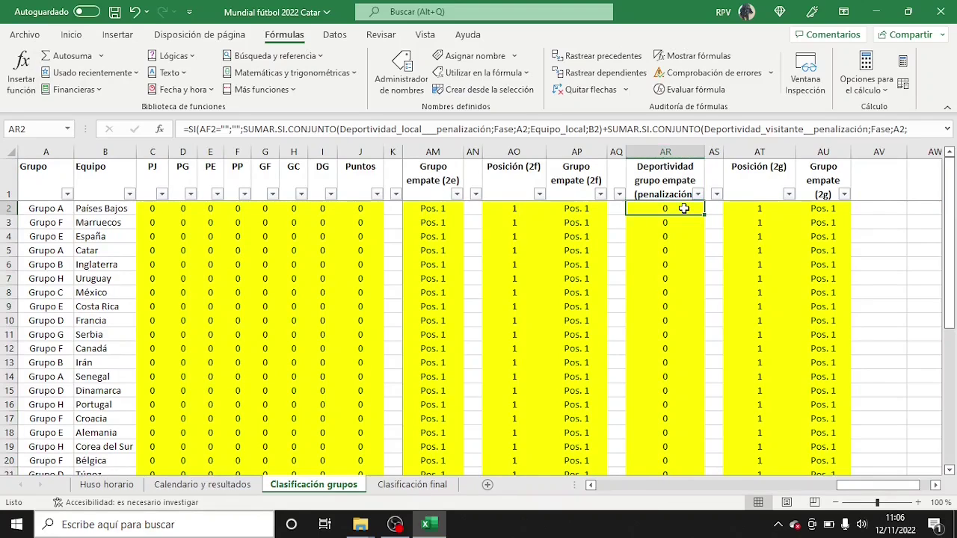
pyautogui.press('F2')
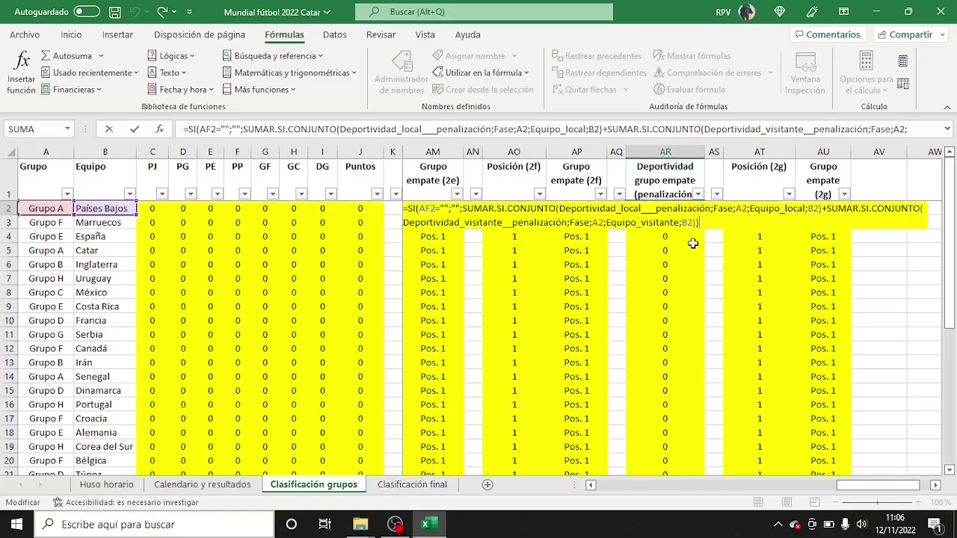
pyautogui.press('Escape')
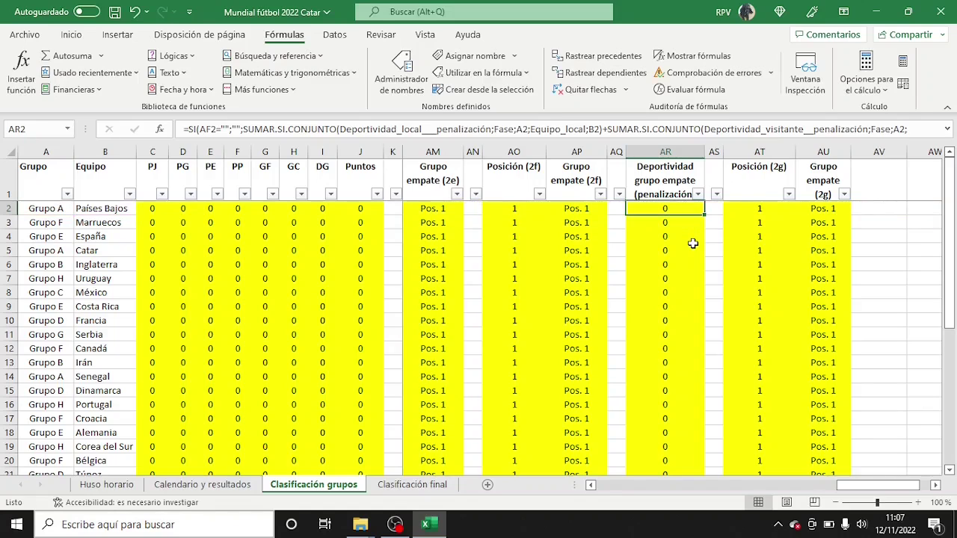
# Inspect the Posición (2g) formula in AT2
pyautogui.click(740, 154)
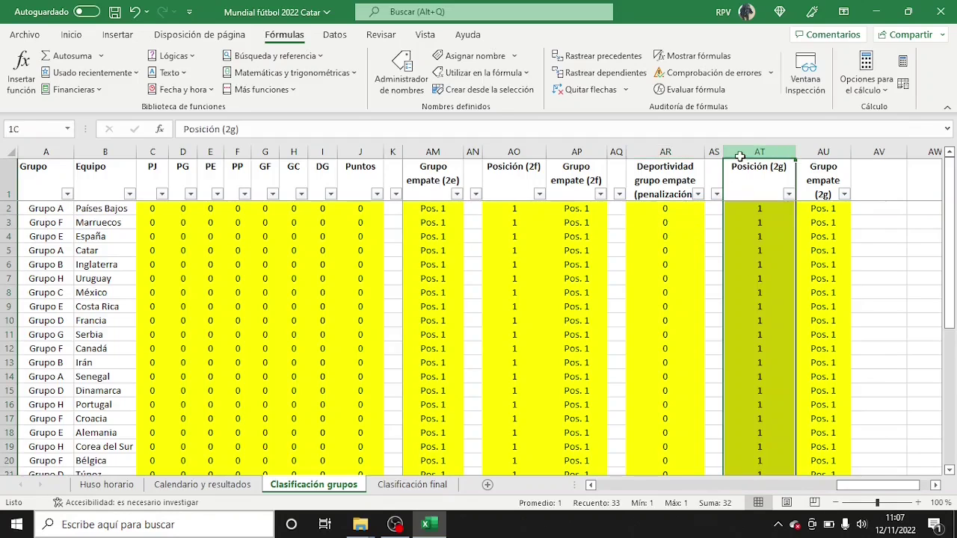
pyautogui.click(747, 210)
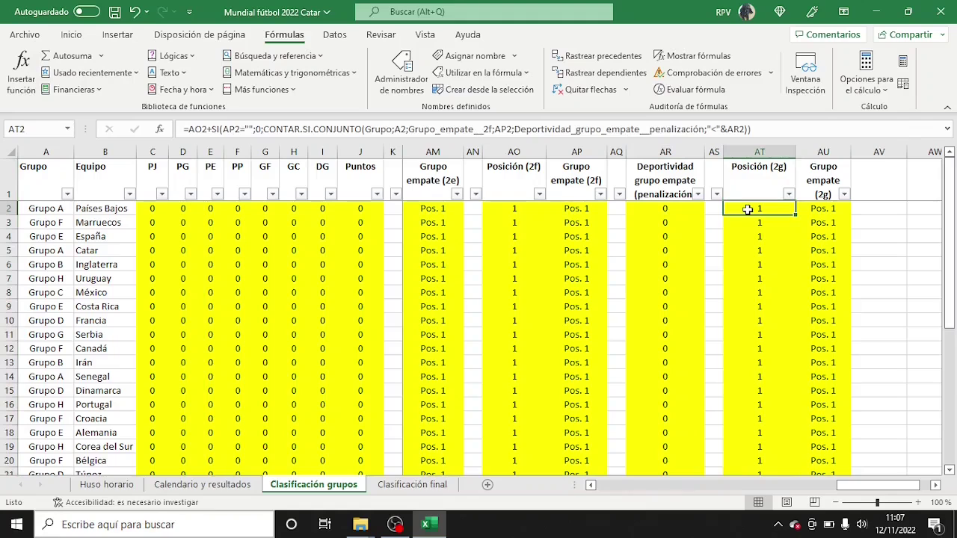
pyautogui.doubleClick(747, 210)
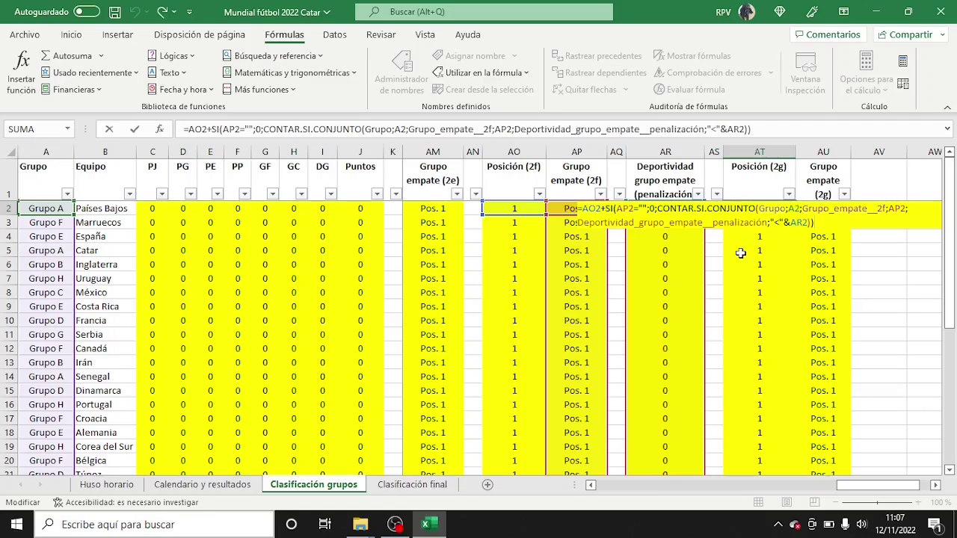
pyautogui.hotkey('ctrl', 'Return')
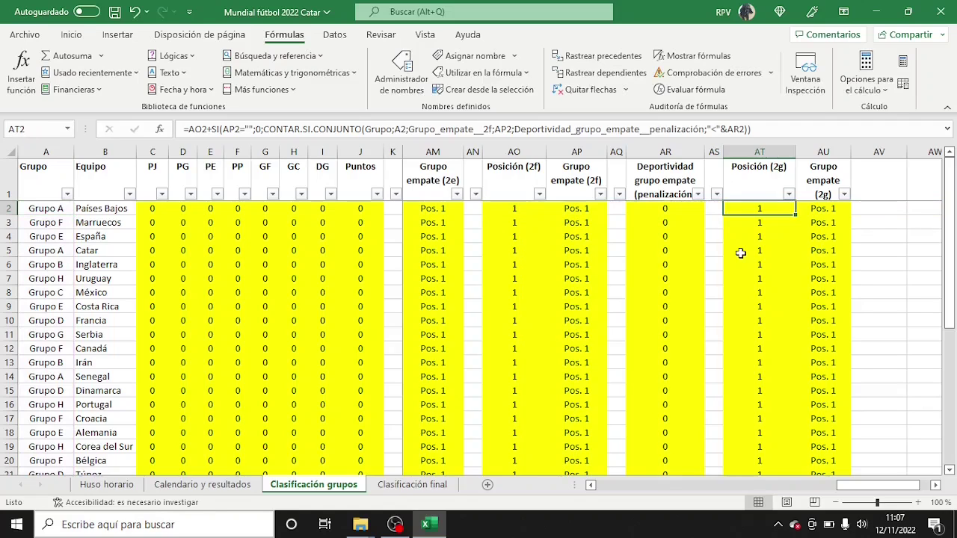
# Inspect the Grupo empate (2g) formula in AU2
pyautogui.click(804, 207)
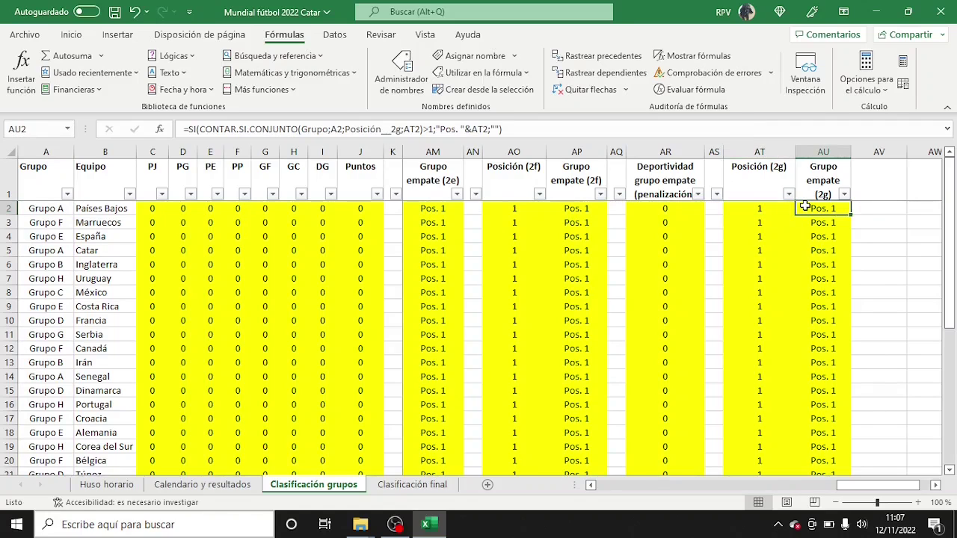
pyautogui.doubleClick(804, 207)
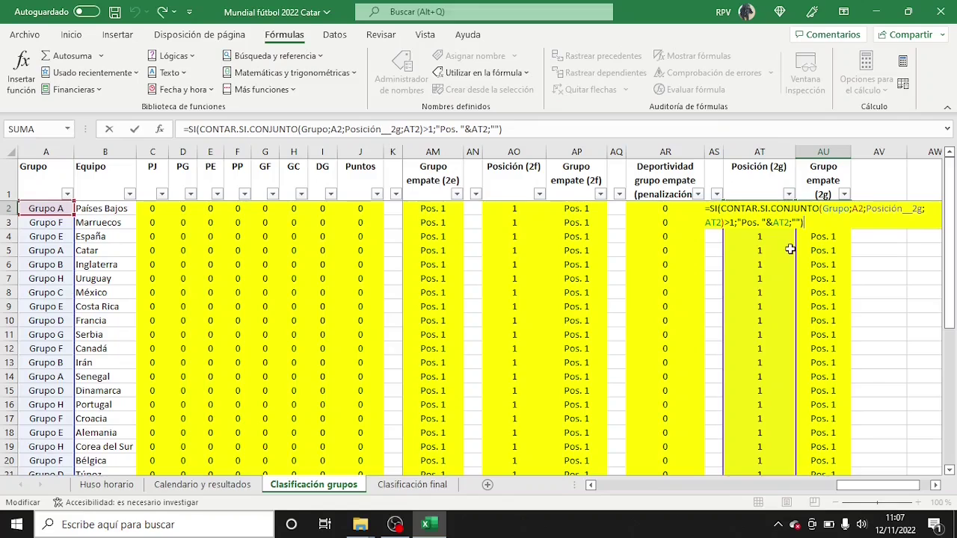
pyautogui.press('Escape')
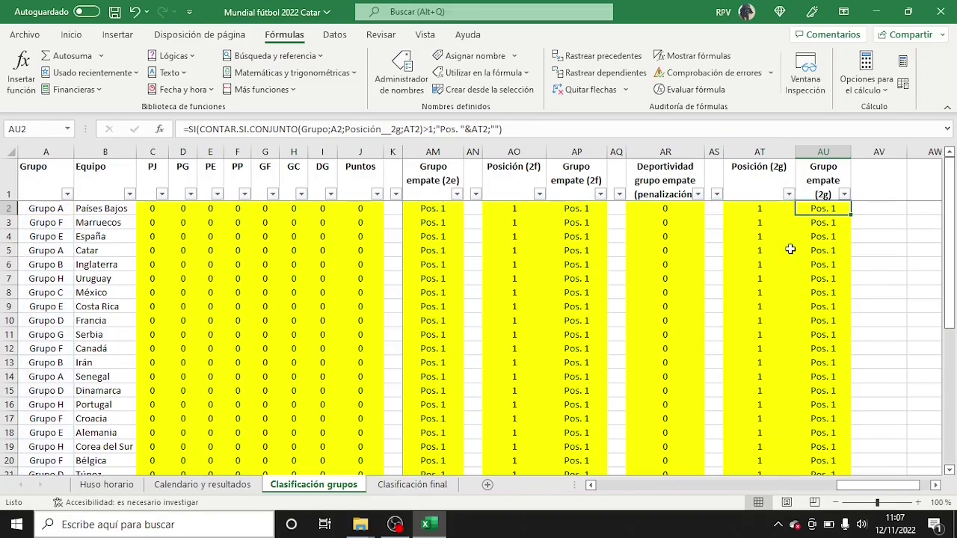
# On the Calendario y resultados sheet, inspect the local and visitante Grupo de empate (2g) formulas in AI2 and AJ2
pyautogui.click(236, 485)
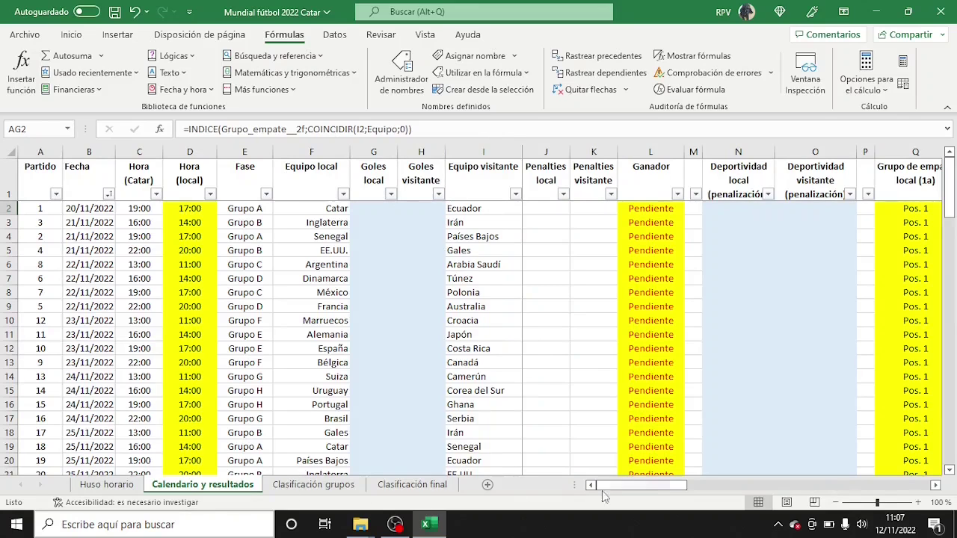
pyautogui.moveTo(614, 485); pyautogui.dragTo(870, 477)
pyautogui.click(841, 210)
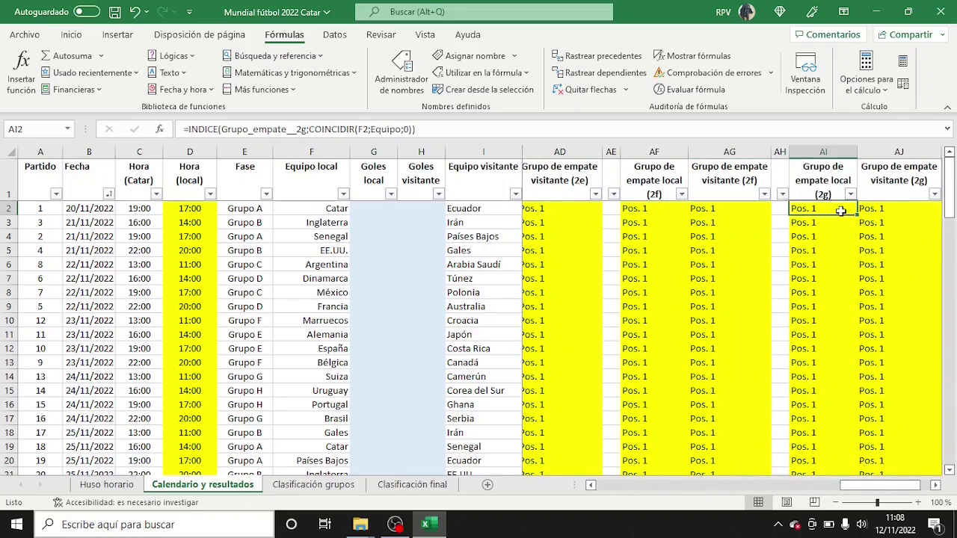
pyautogui.doubleClick(841, 211)
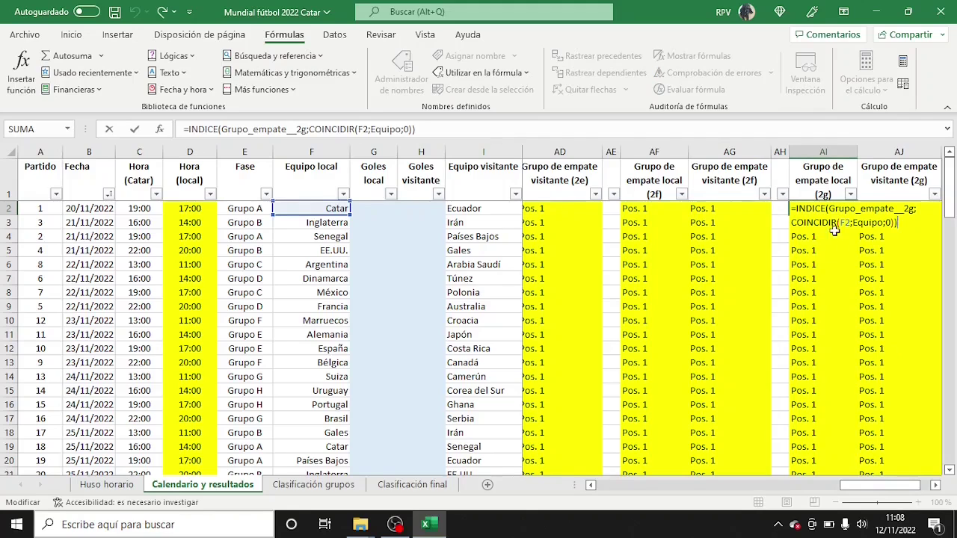
pyautogui.press('Escape')
pyautogui.click(934, 484)
pyautogui.click(797, 210)
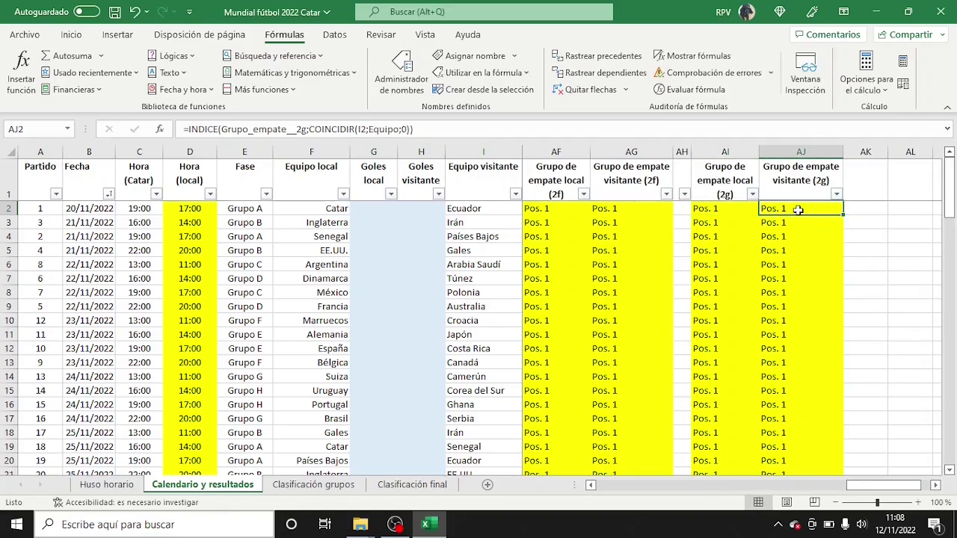
pyautogui.doubleClick(797, 210)
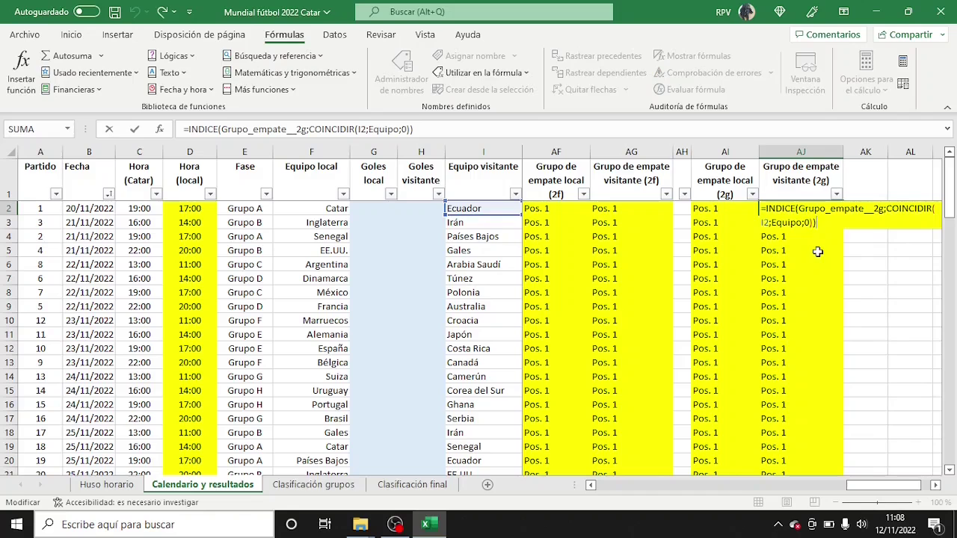
pyautogui.press('Escape')
# Return to the Clasificación grupos sheet and review the Sorteo desempate column
pyautogui.click(346, 487)
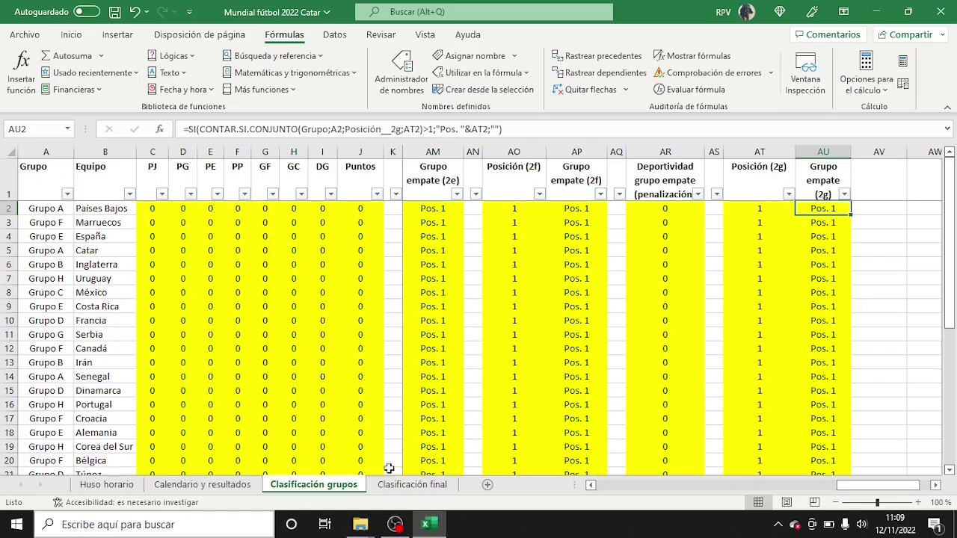
pyautogui.moveTo(860, 485); pyautogui.dragTo(547, 472)
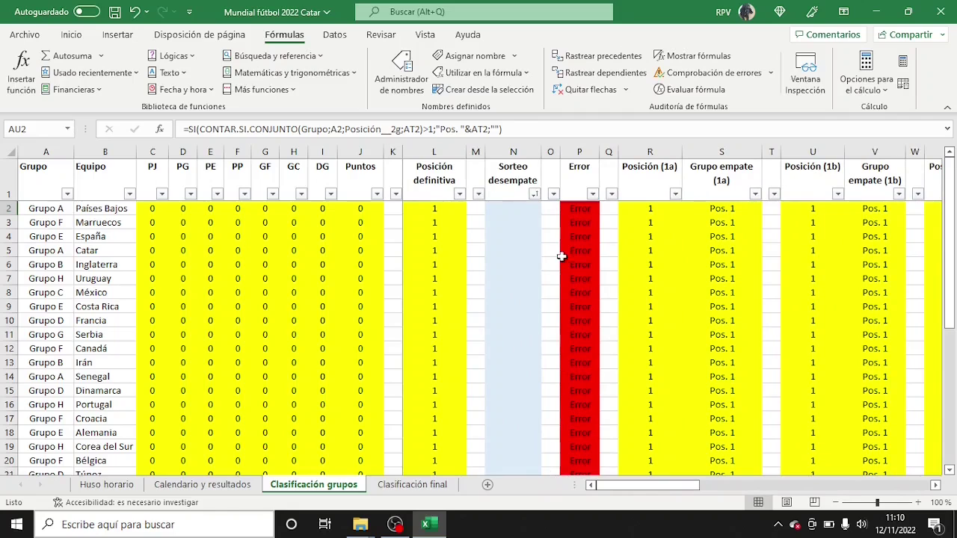
pyautogui.click(517, 147)
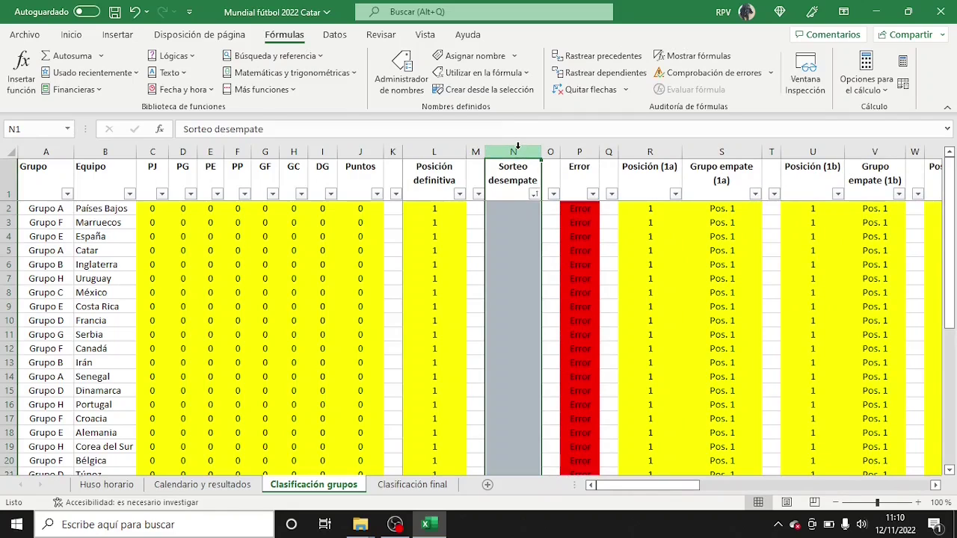
pyautogui.click(494, 168)
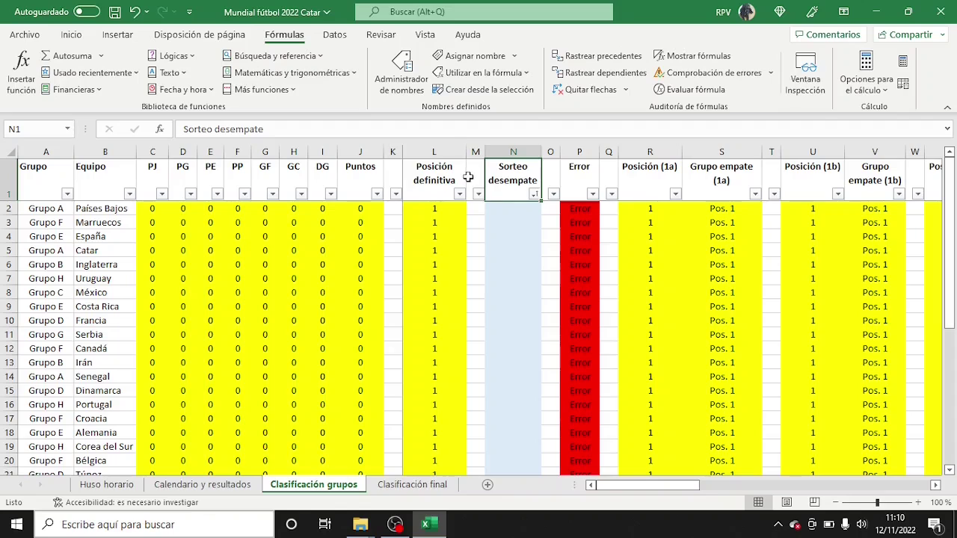
# Inspect the Posición definitiva formula in L2
pyautogui.click(452, 145)
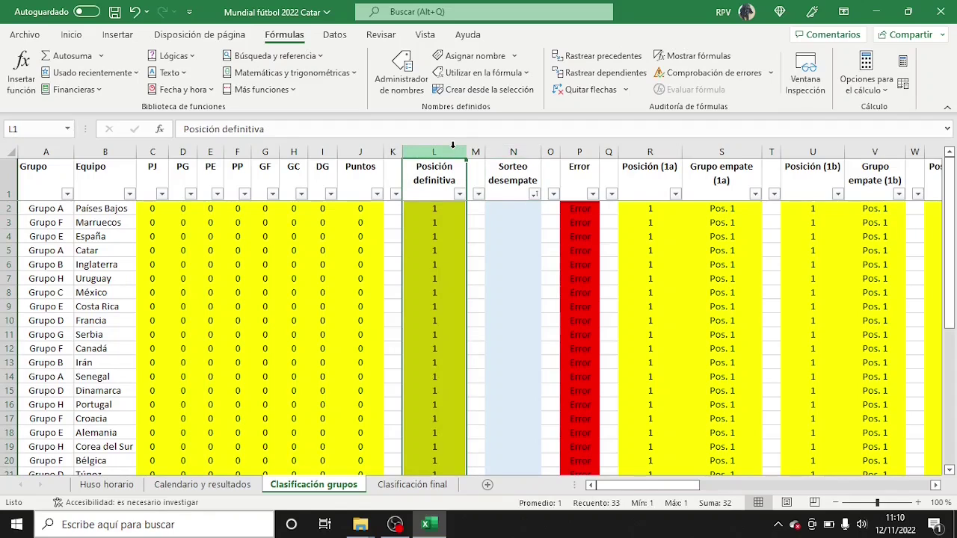
pyautogui.click(453, 208)
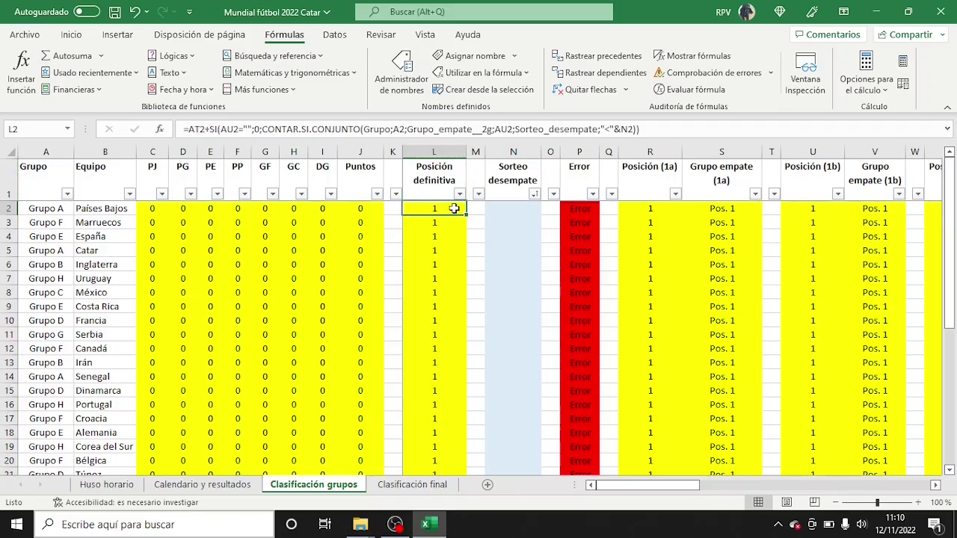
pyautogui.doubleClick(453, 208)
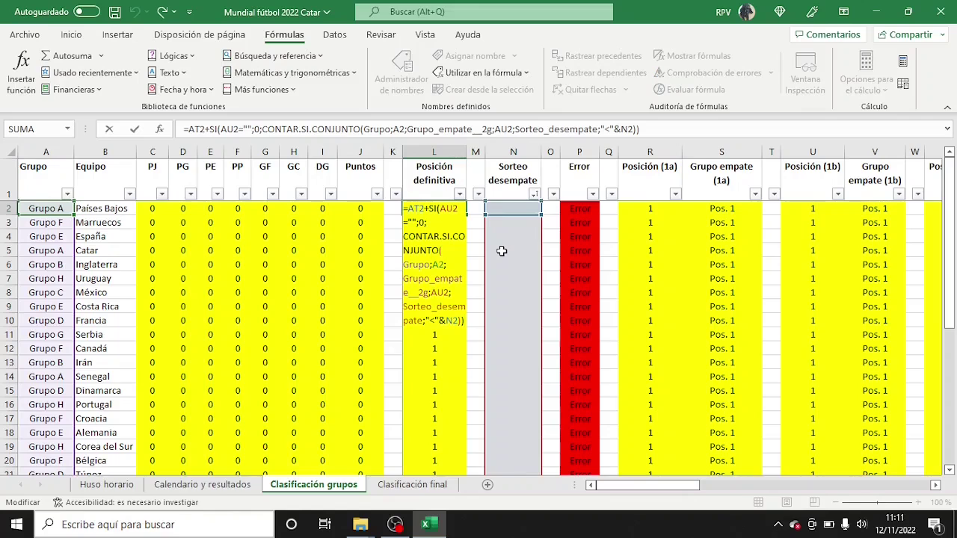
pyautogui.press('Escape')
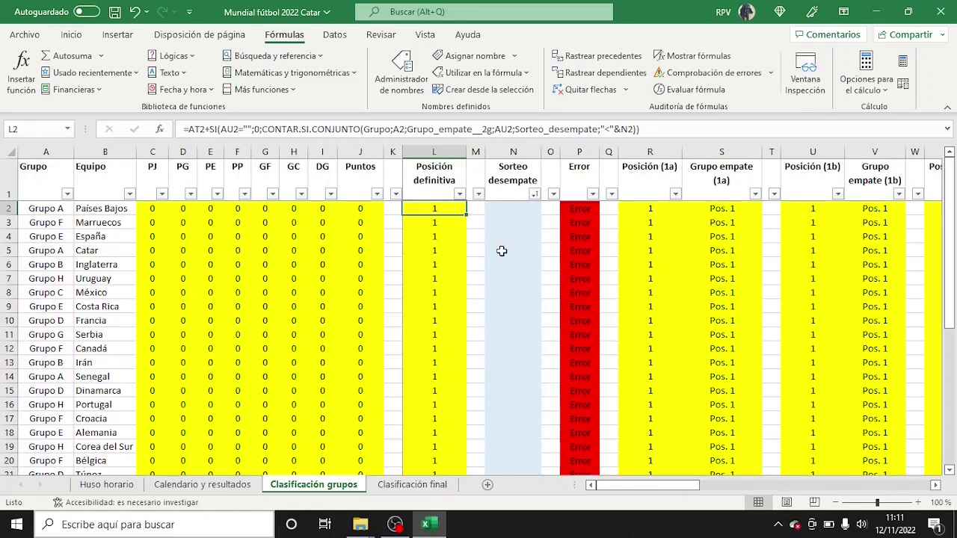
# Inspect the formula of the Error check column in P2
pyautogui.click(571, 151)
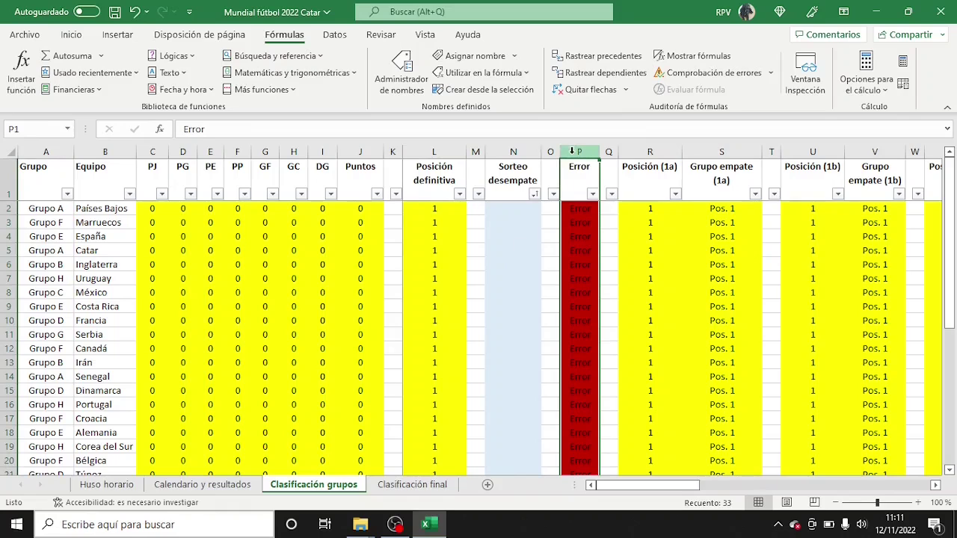
pyautogui.click(583, 210)
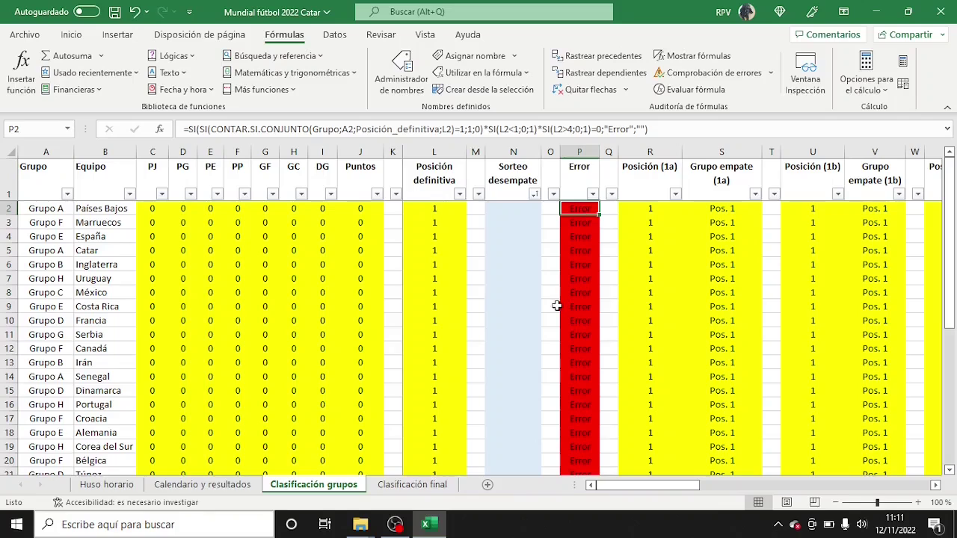
pyautogui.press('F2')
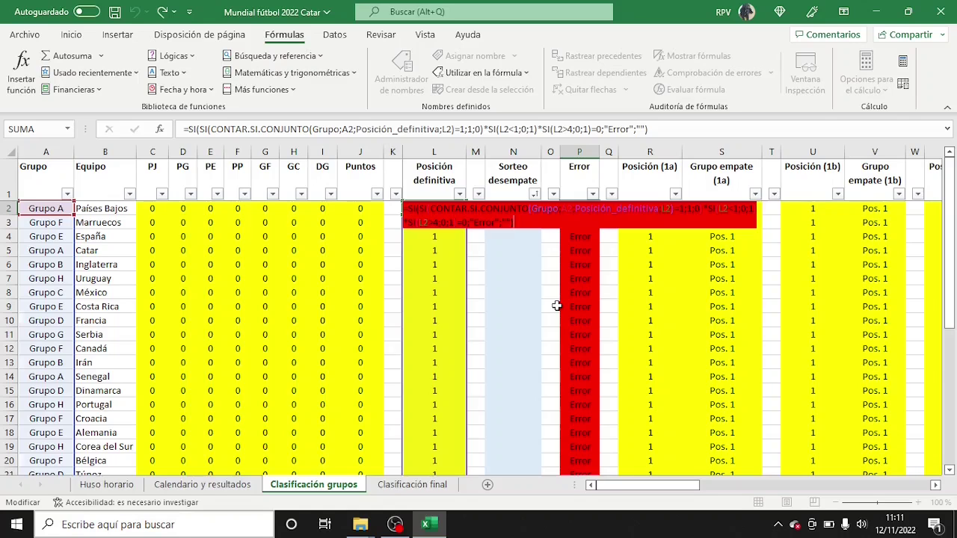
pyautogui.hotkey('ctrl', 'Return')
# Go to the Goles local cell of the first match, G2, on the Calendario y resultados sheet
pyautogui.click(239, 486)
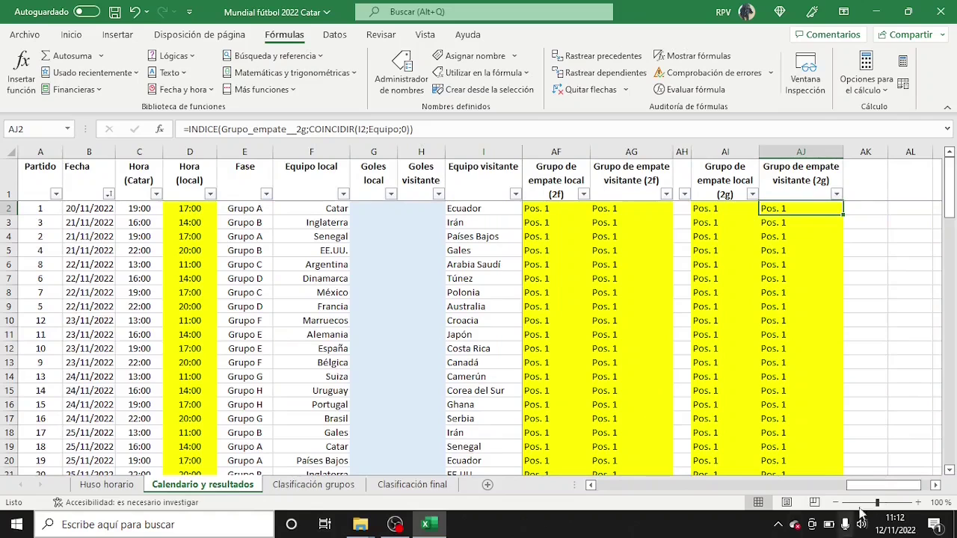
pyautogui.moveTo(890, 485); pyautogui.dragTo(624, 482)
pyautogui.click(368, 212)
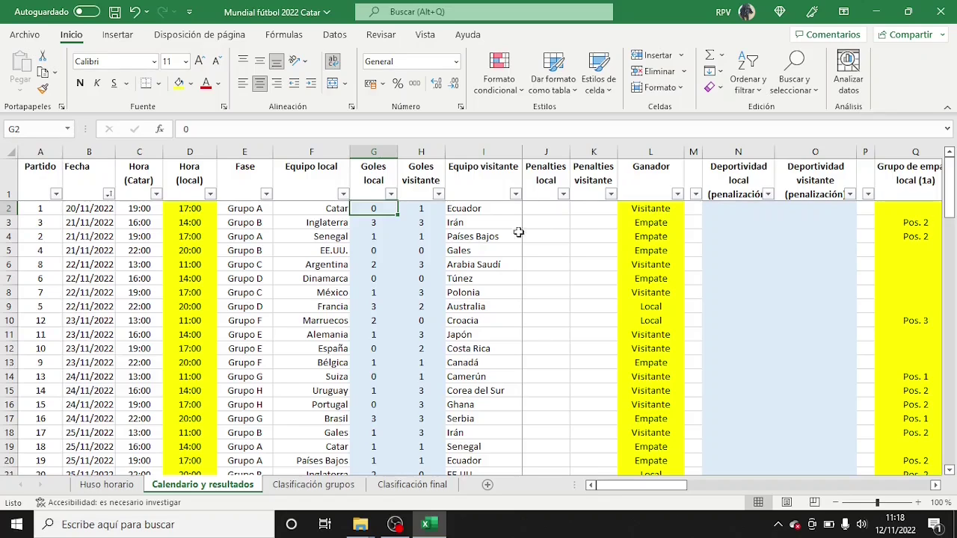
# Review the Ganador column and the match results from the group stage down to the Octavos de final matches
pyautogui.click(671, 151)
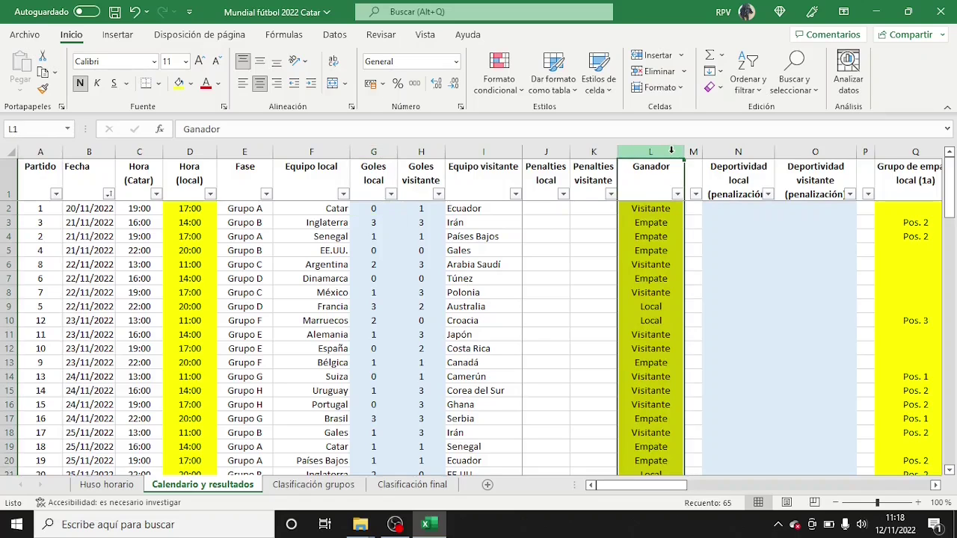
pyautogui.click(652, 181)
pyautogui.scroll(-4, 656, 202)
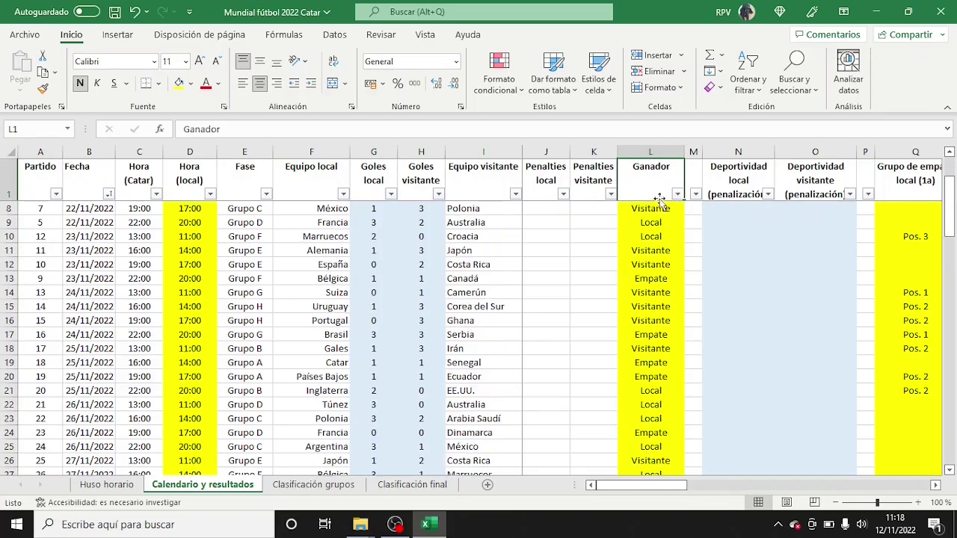
pyautogui.scroll(-6, 656, 208)
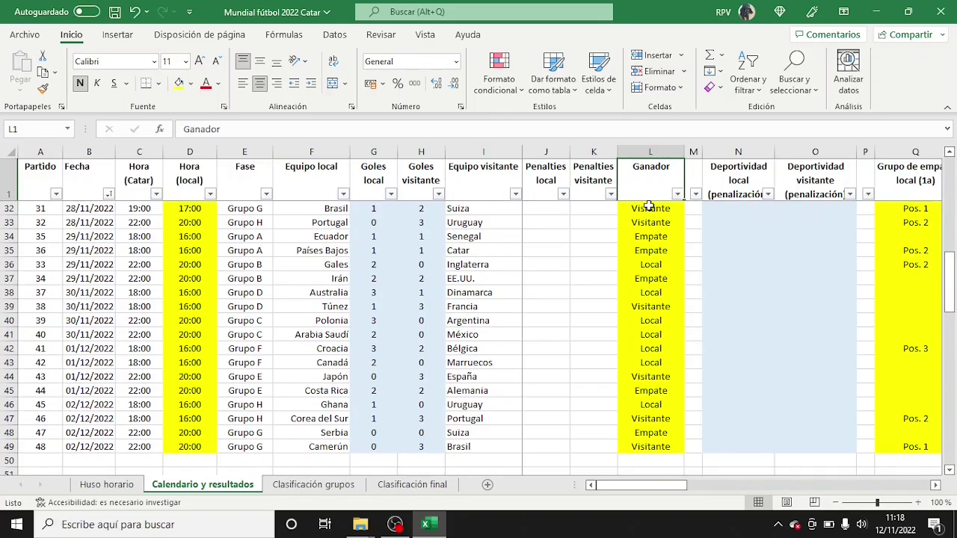
pyautogui.scroll(-2, 649, 209)
pyautogui.scroll(-3, 646, 218)
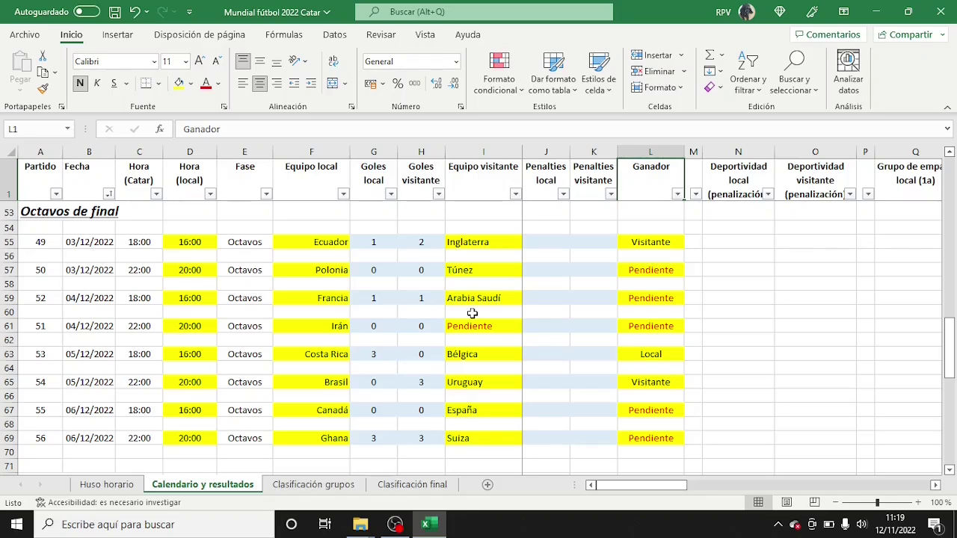
# On the Clasificación grupos sheet, compare the standings rows of the two Grupo A teams flagged as errors, Países Bajos and Senegal
pyautogui.click(337, 489)
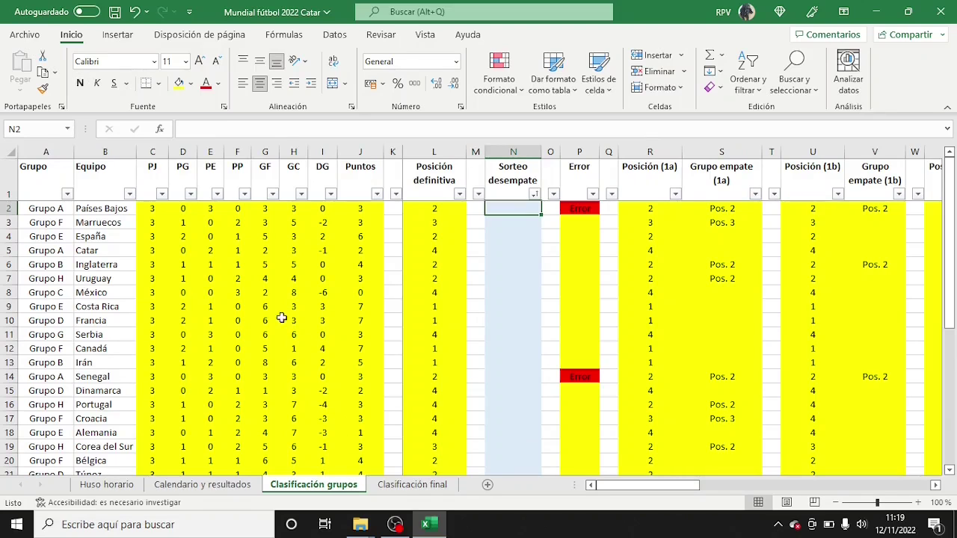
pyautogui.click(112, 208)
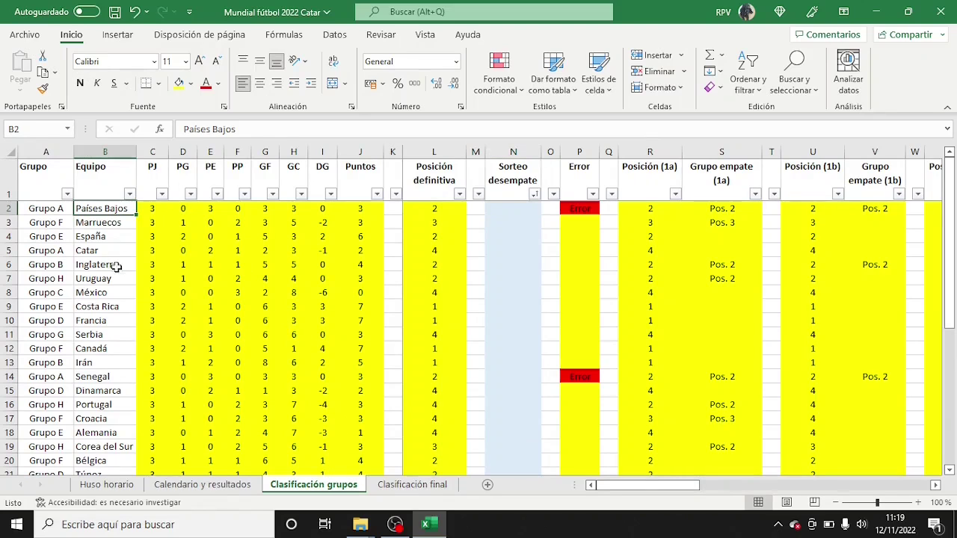
pyautogui.click(98, 377)
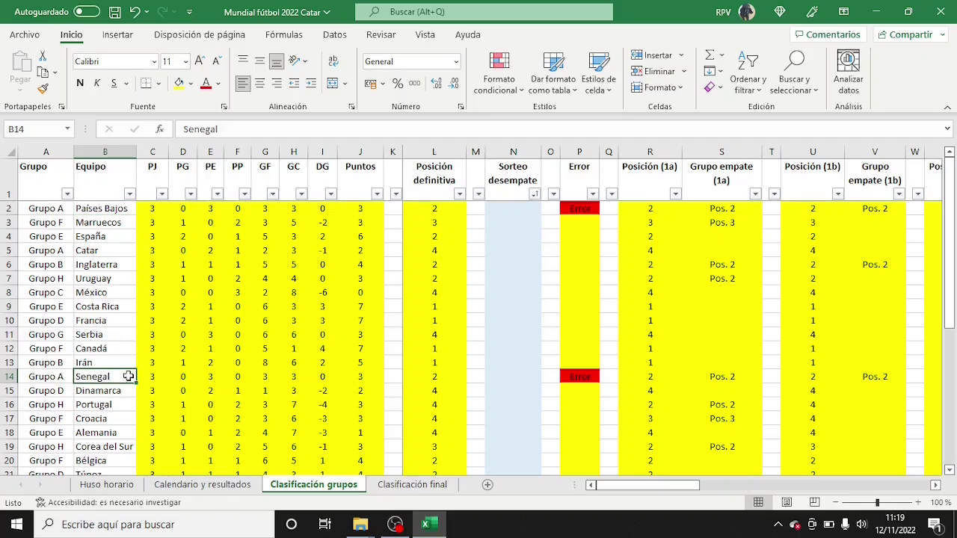
pyautogui.scroll(-5, 129, 375)
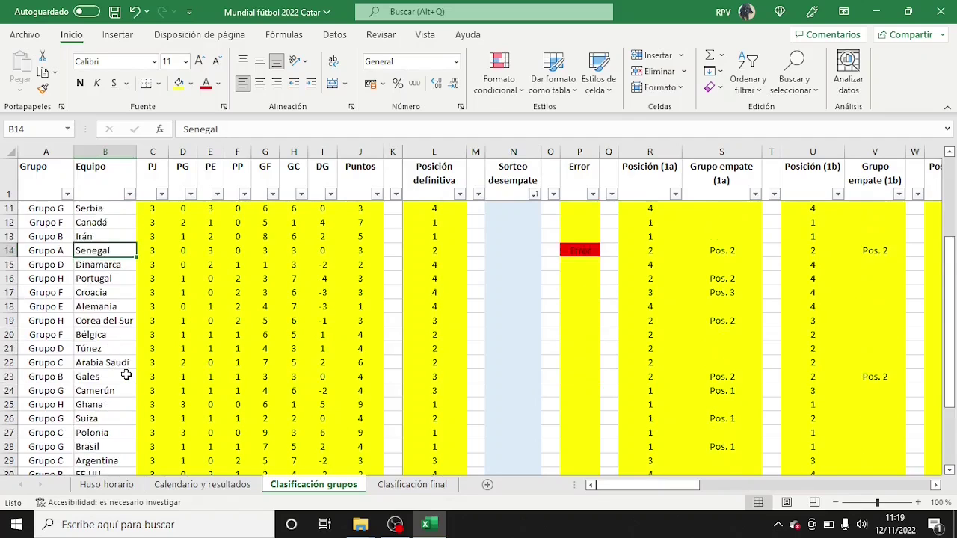
pyautogui.scroll(5, 119, 376)
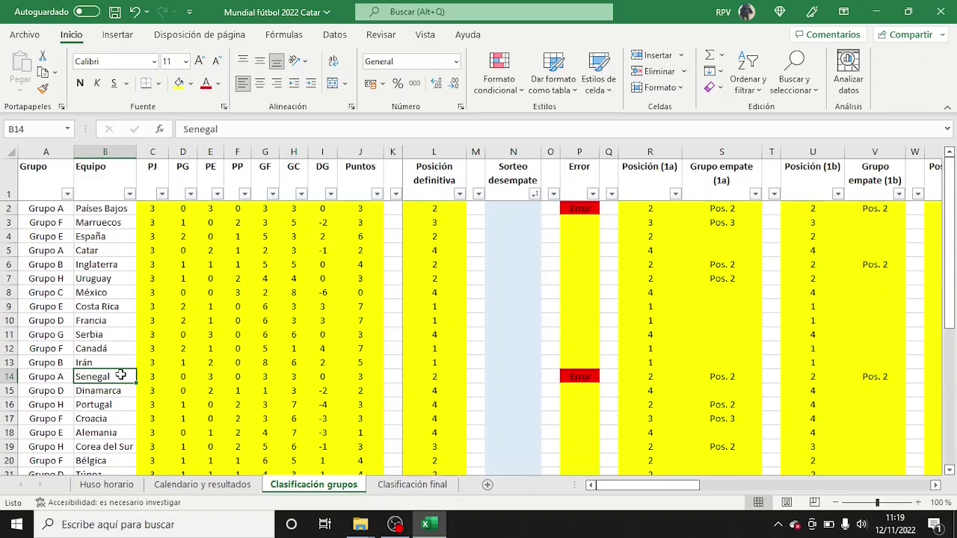
pyautogui.hotkey('ctrl', 'Right')
pyautogui.click(8, 377)
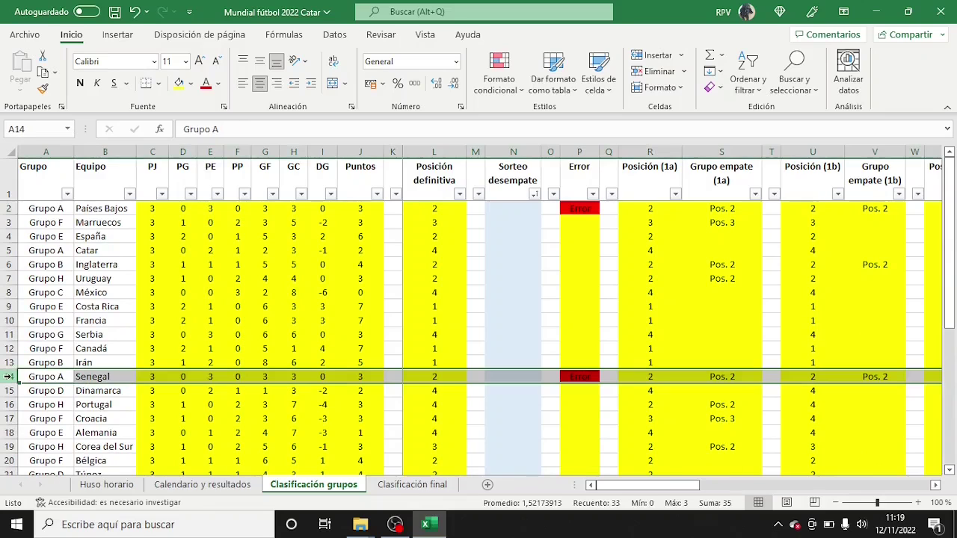
pyautogui.keyDown('ctrl'); pyautogui.click(6, 209); pyautogui.keyUp('ctrl')
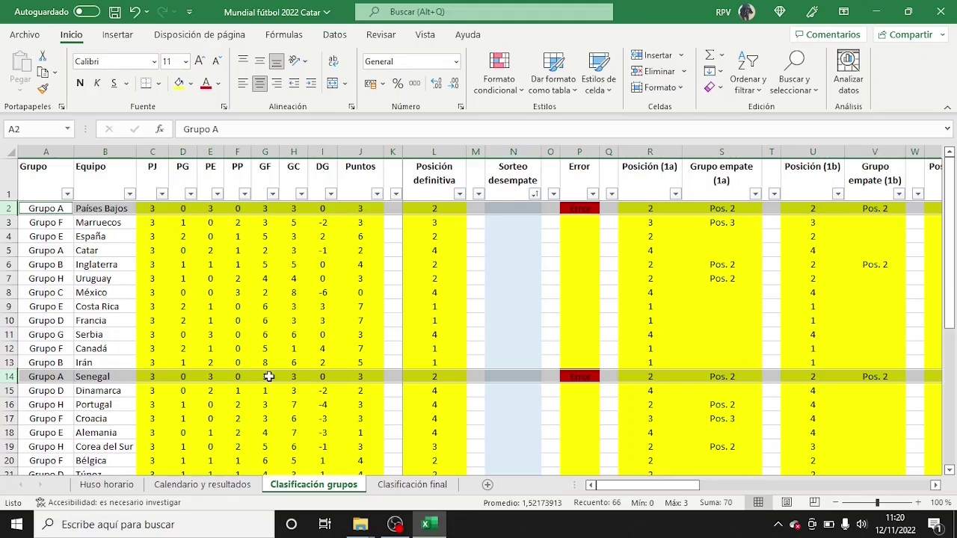
# In Calendario y resultados, enter fair-play penalties of 3 local and 4 visitante for the Senegal–Países Bajos match
pyautogui.click(232, 486)
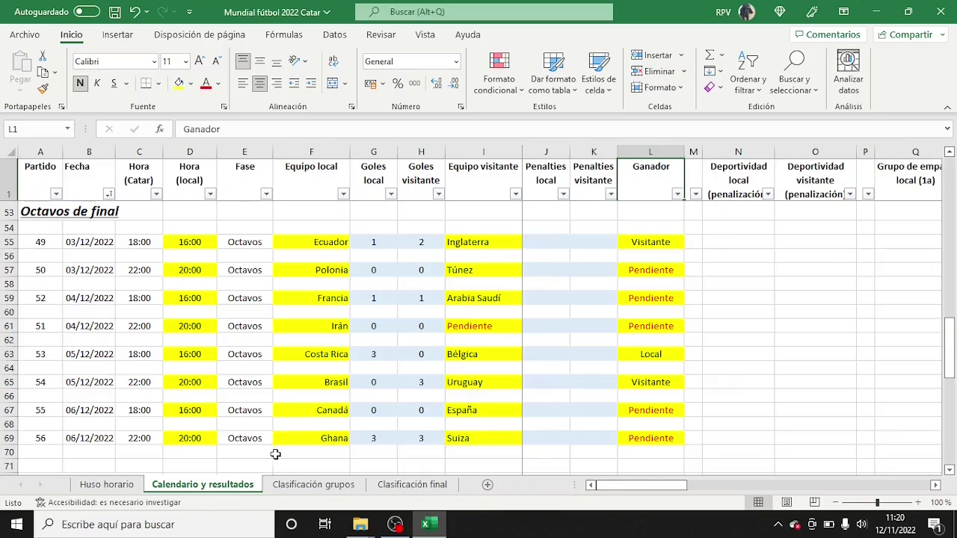
pyautogui.scroll(8, 272, 402)
pyautogui.scroll(6, 338, 405)
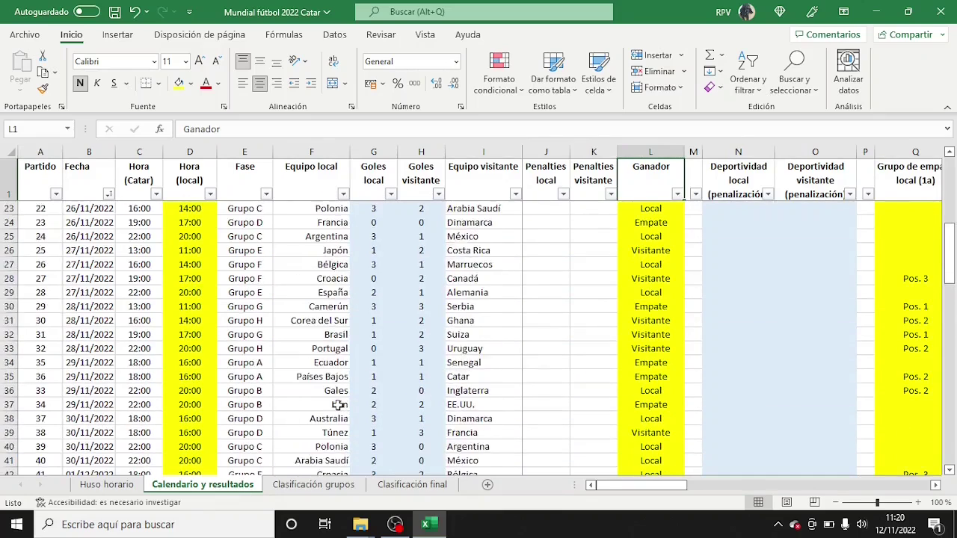
pyautogui.scroll(3, 338, 404)
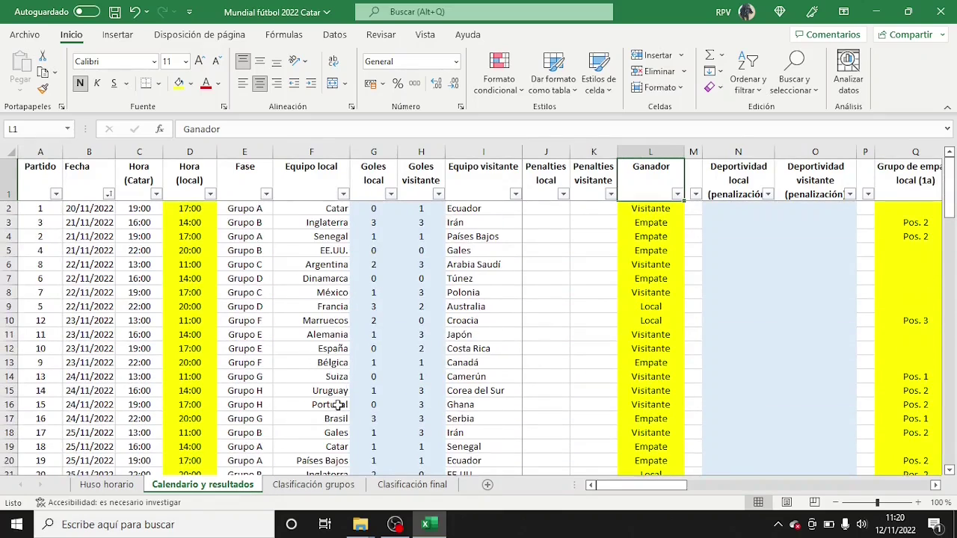
pyautogui.moveTo(314, 236); pyautogui.dragTo(479, 238)
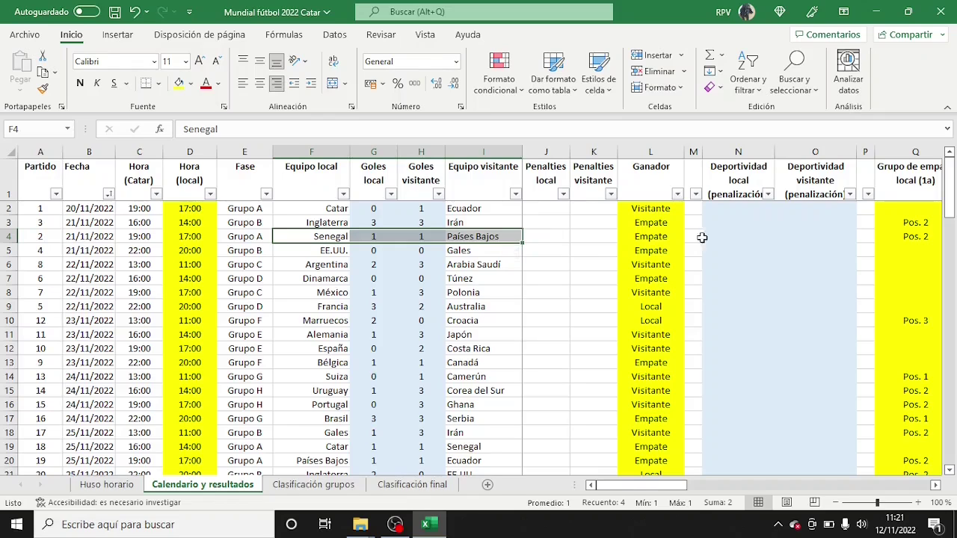
pyautogui.click(729, 241)
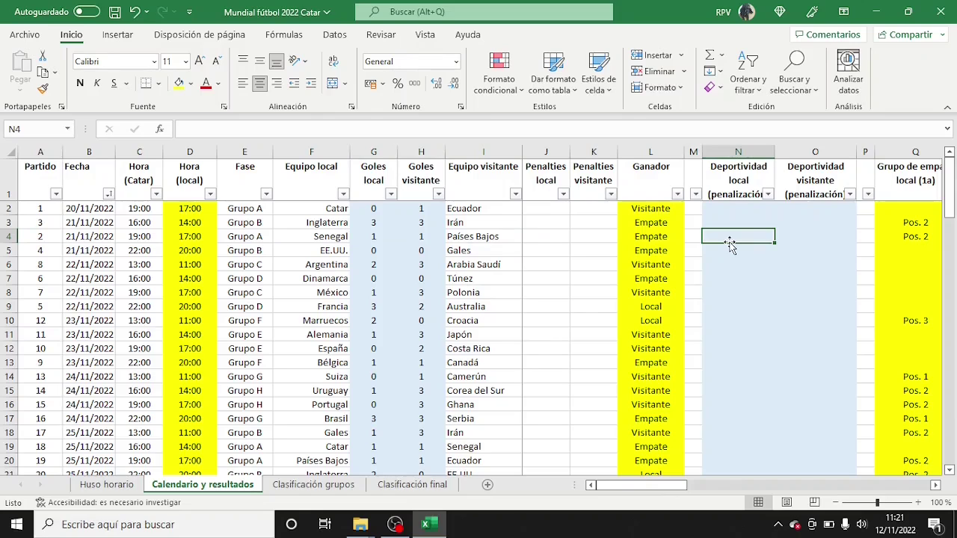
pyautogui.write('3')
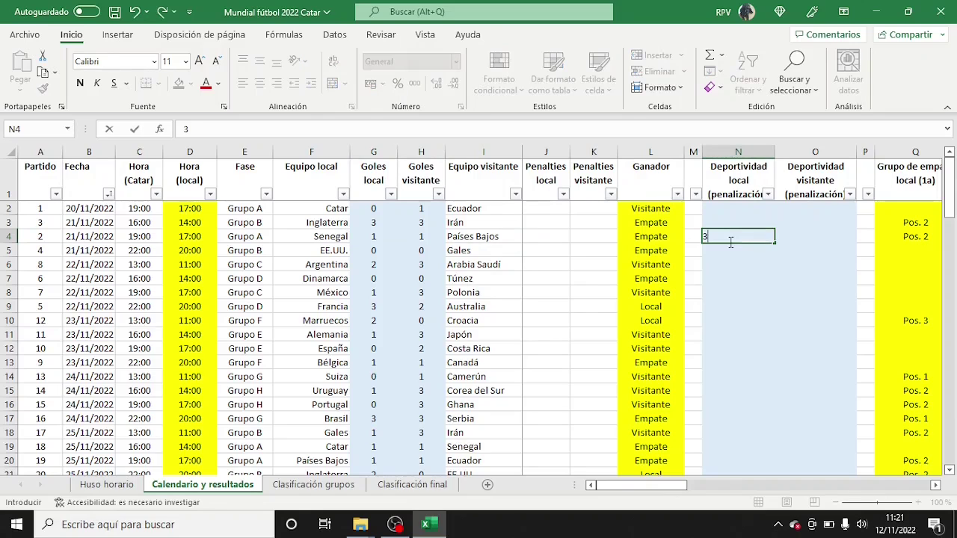
pyautogui.press('Tab')
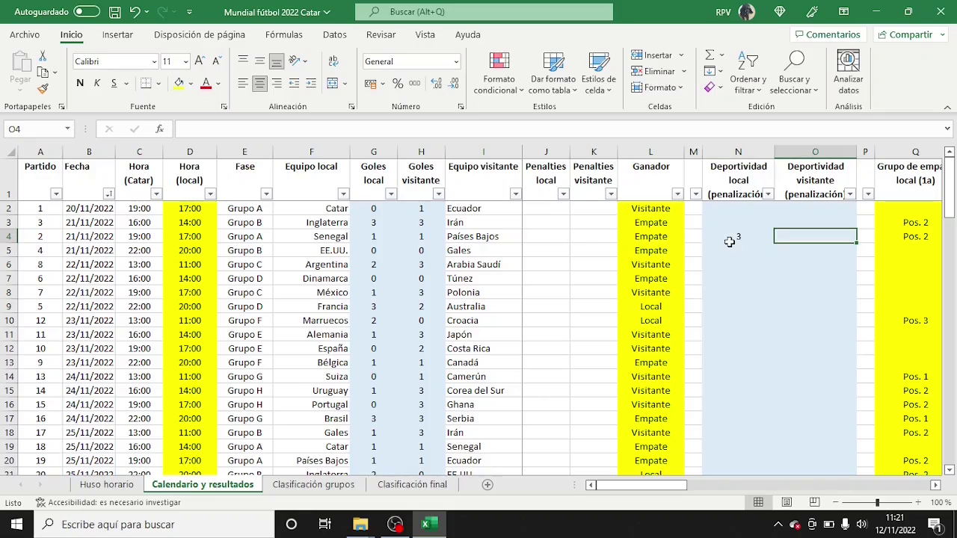
pyautogui.write('4')
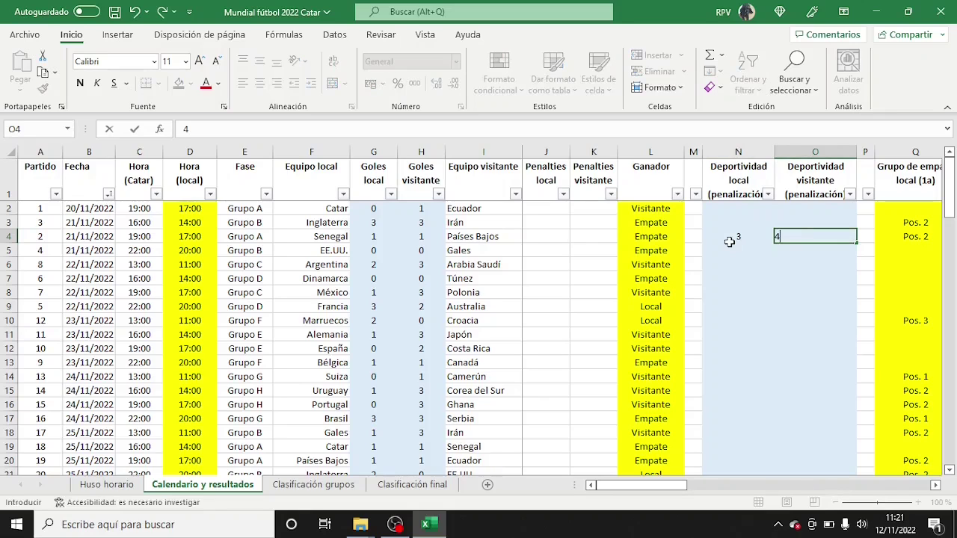
pyautogui.press('Return')
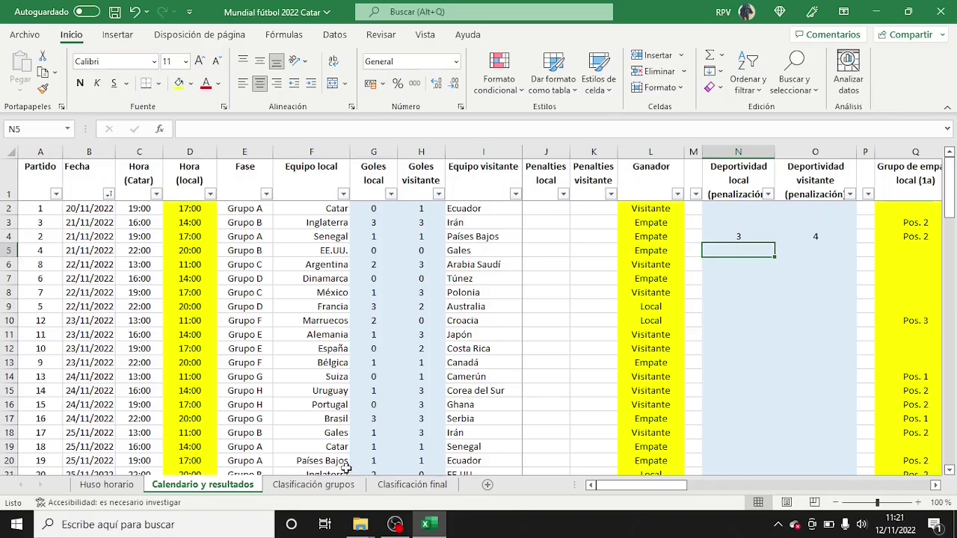
# Check the Grupo A teams' Posición definitiva on Clasificación grupos, and the resulting Octavos de final pairings in the calendar
pyautogui.click(335, 488)
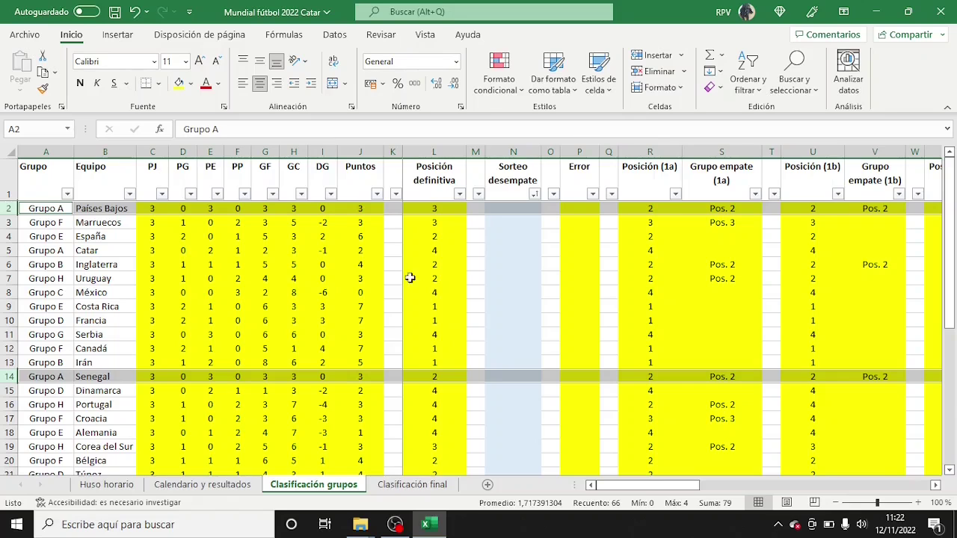
pyautogui.click(224, 489)
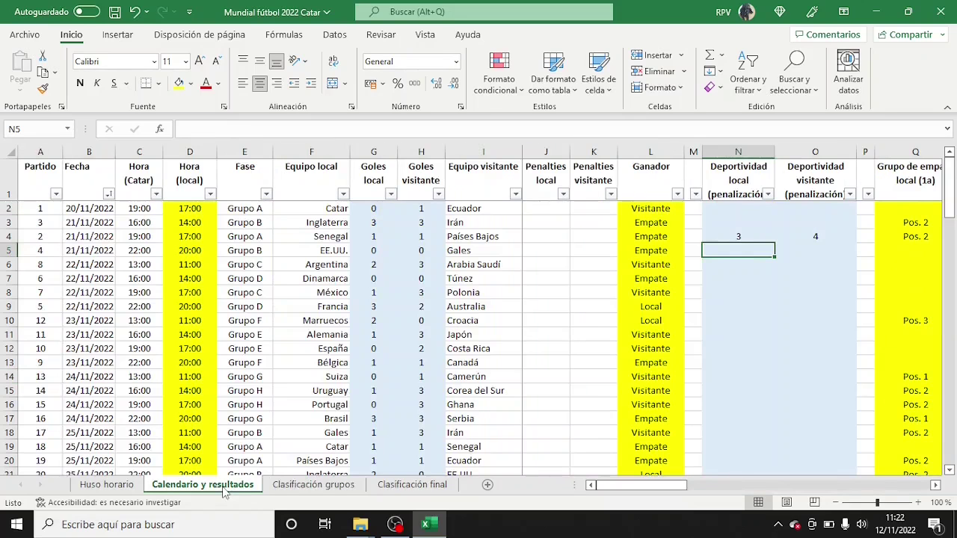
pyautogui.scroll(-9, 361, 430)
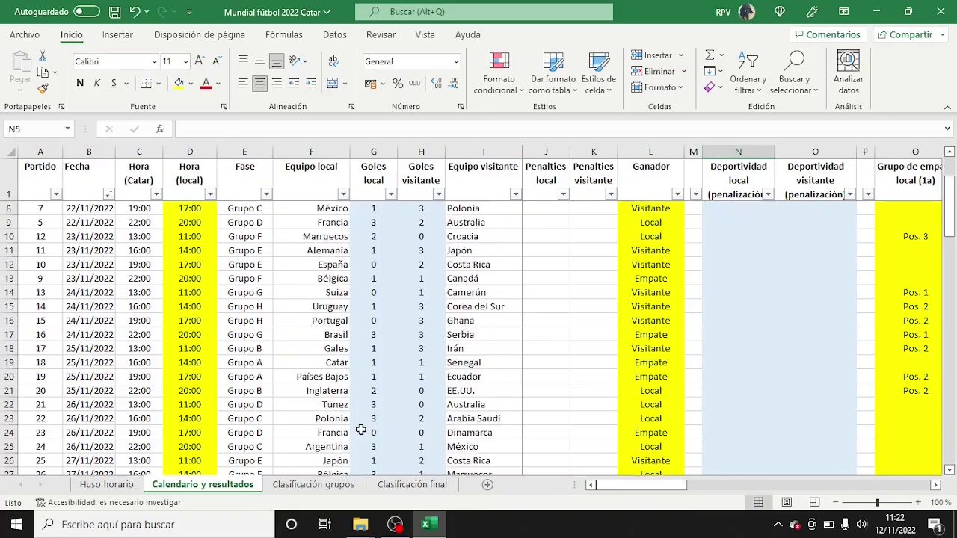
pyautogui.scroll(-8, 353, 432)
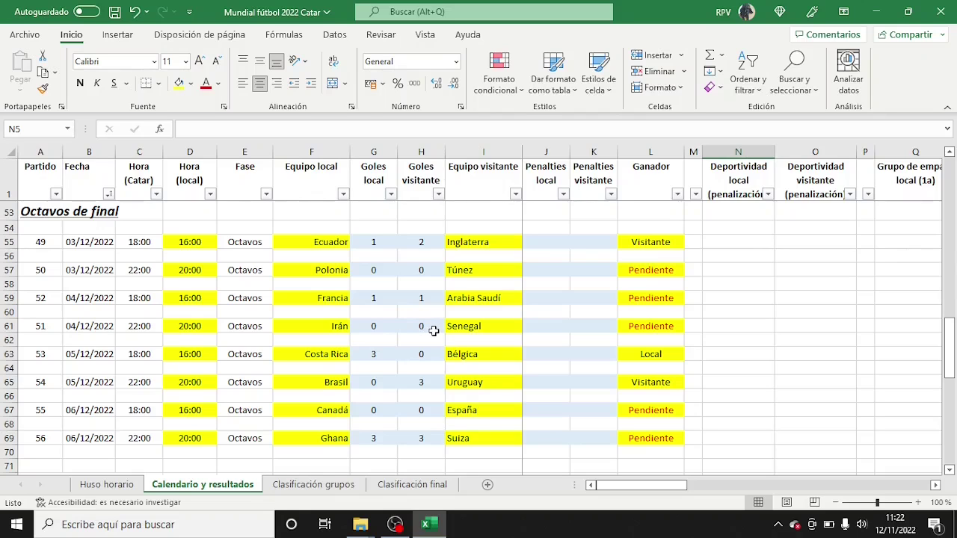
# Set the Deportividad local penalty of the Senegal–Países Bajos match to 4
pyautogui.scroll(17, 449, 334)
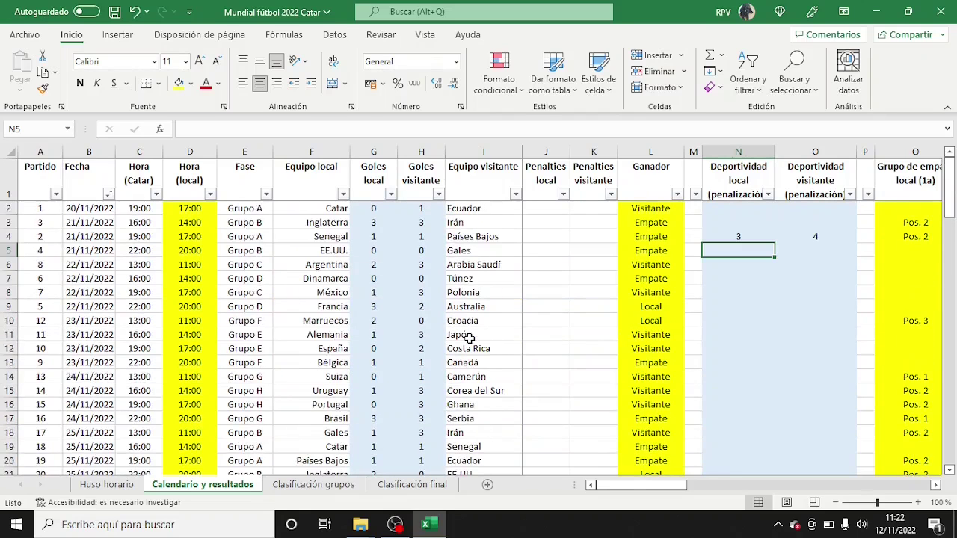
pyautogui.press('Up')
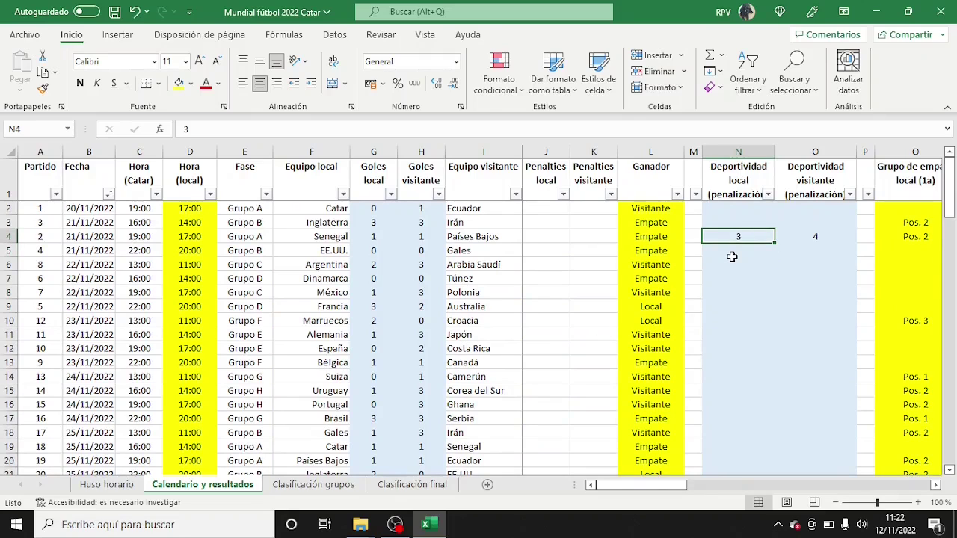
pyautogui.write('4')
pyautogui.press('Return')
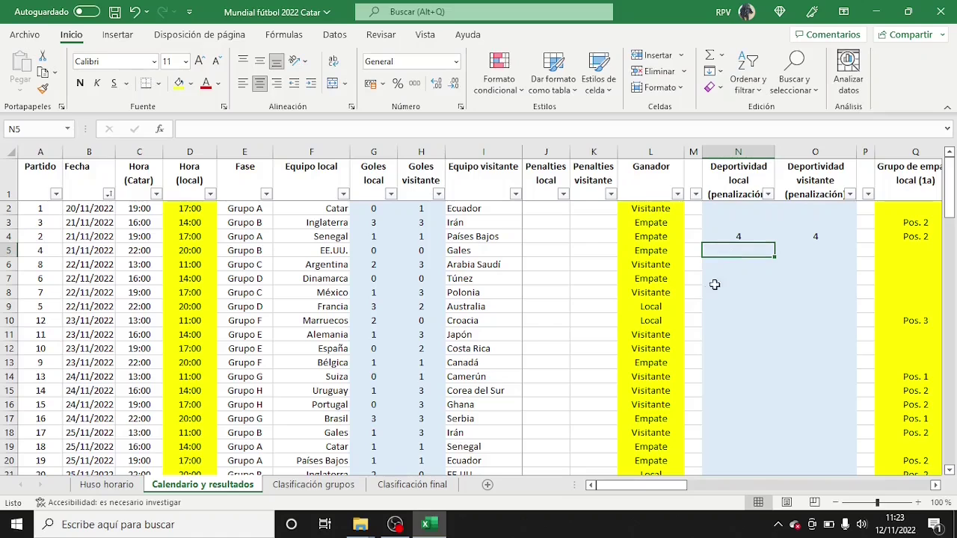
# On Clasificación grupos, enter Sorteo desempate values of 1 for Países Bajos and 2 for Senegal
pyautogui.click(340, 485)
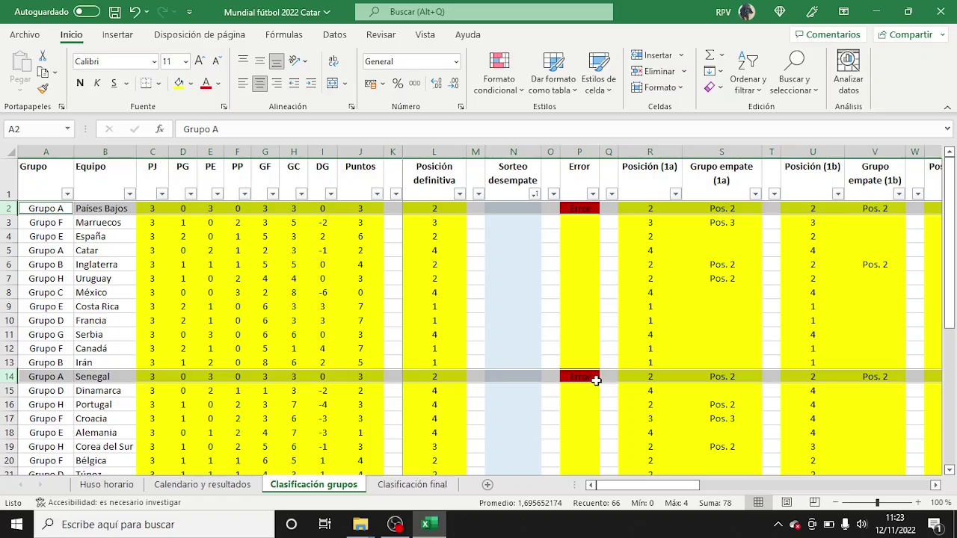
pyautogui.click(519, 209)
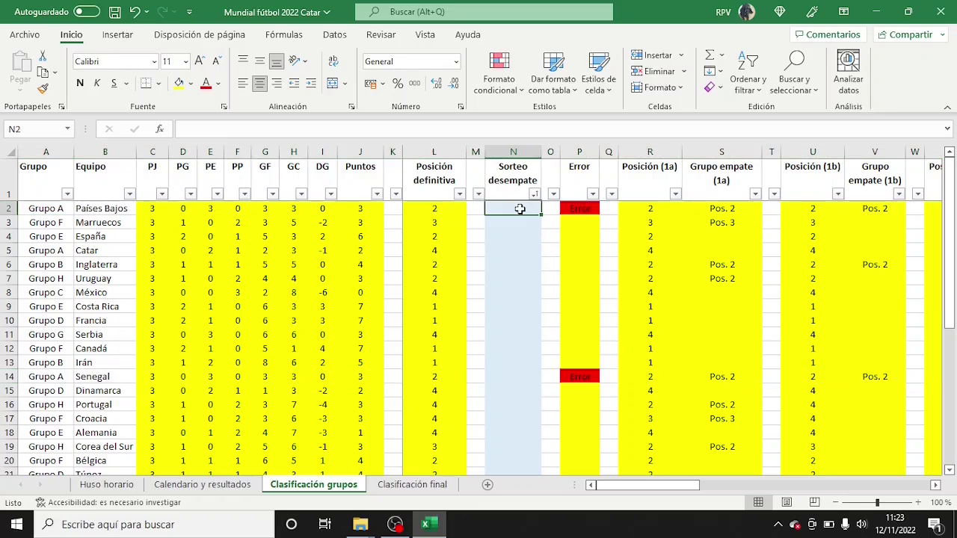
pyautogui.write('1')
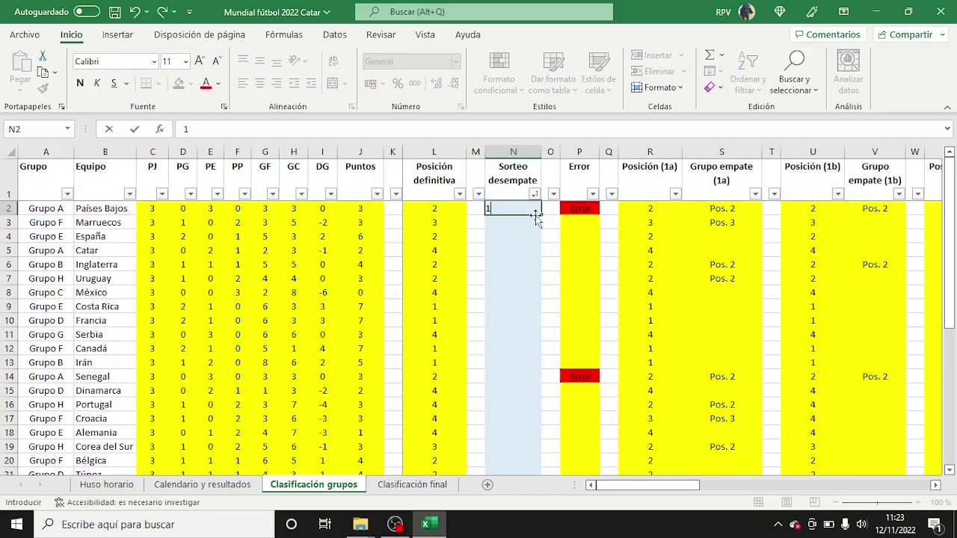
pyautogui.press('Return')
pyautogui.click(531, 378)
pyautogui.write('2')
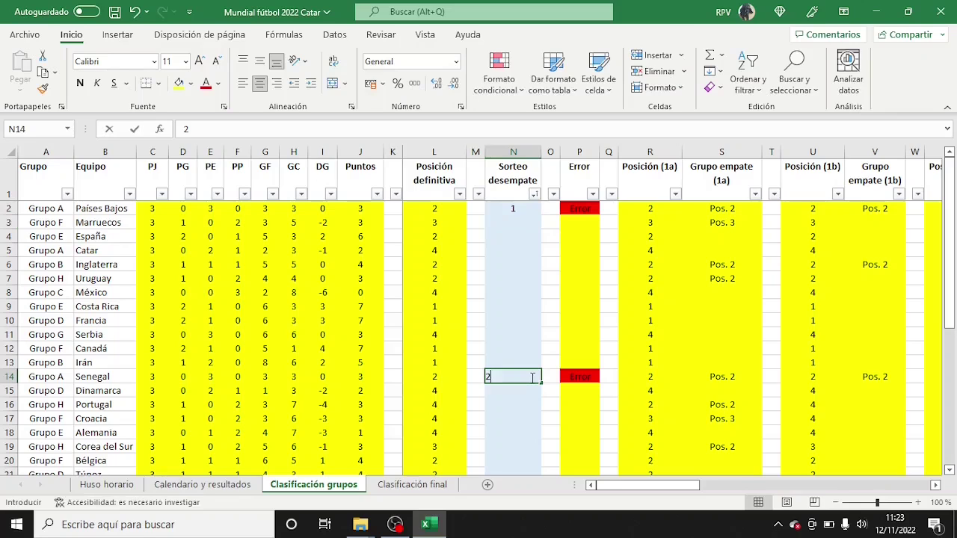
pyautogui.press('Return')
pyautogui.click(531, 378)
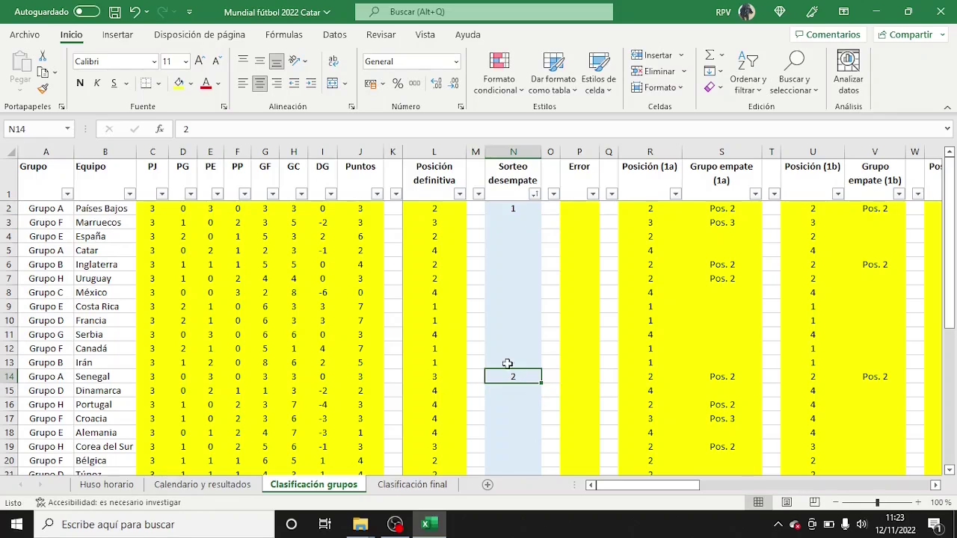
# Check the Posición definitiva cells of Países Bajos and Senegal, and the Octavos de final pairings in Calendario y resultados
pyautogui.click(444, 209)
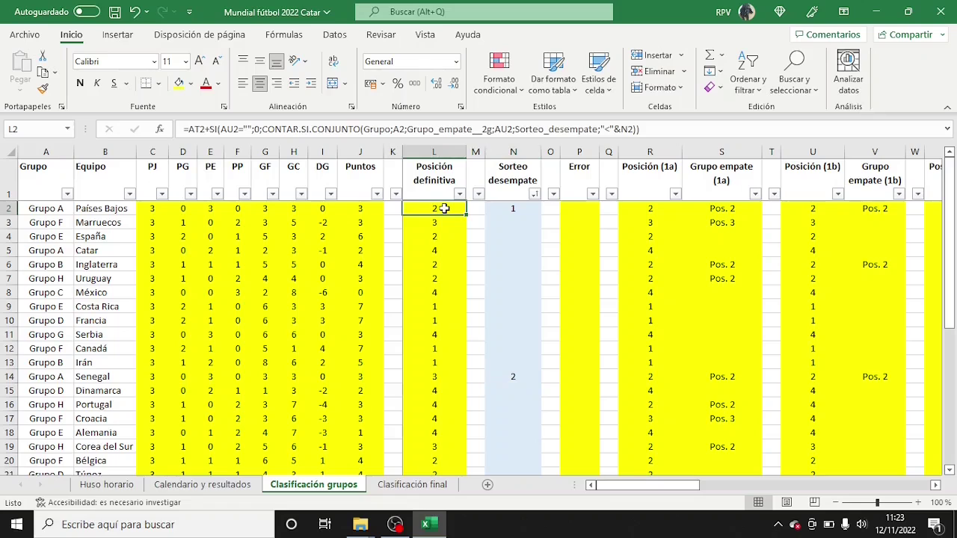
pyautogui.click(444, 377)
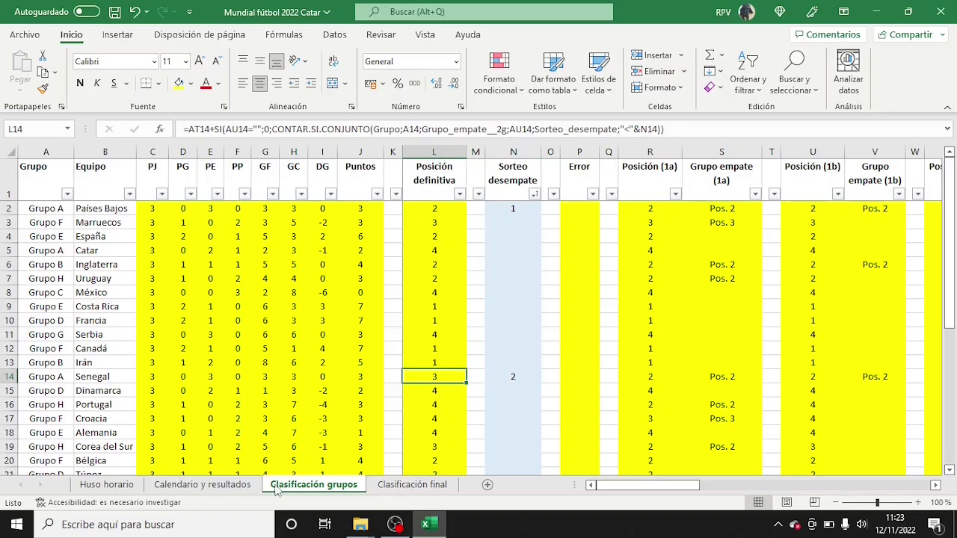
pyautogui.click(253, 487)
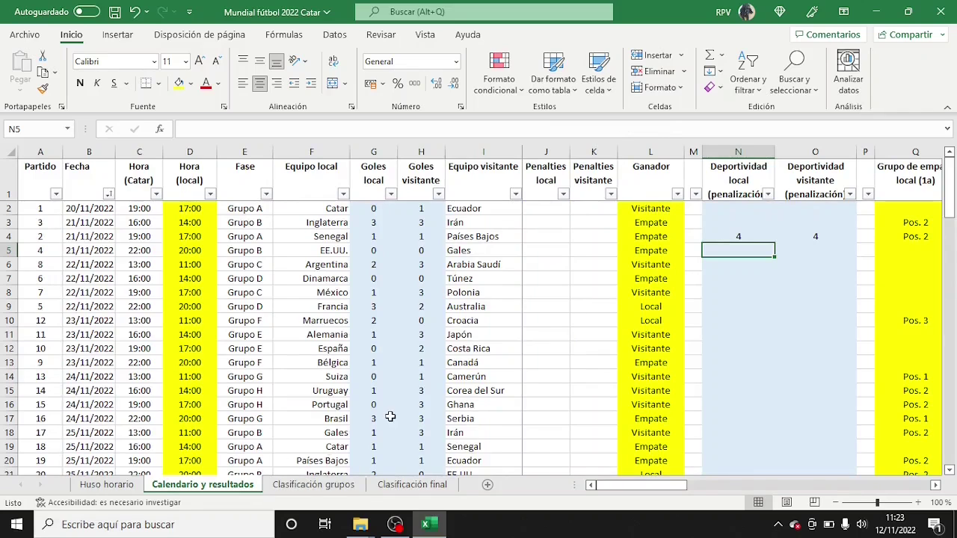
pyautogui.scroll(-7, 389, 412)
pyautogui.scroll(-9, 389, 413)
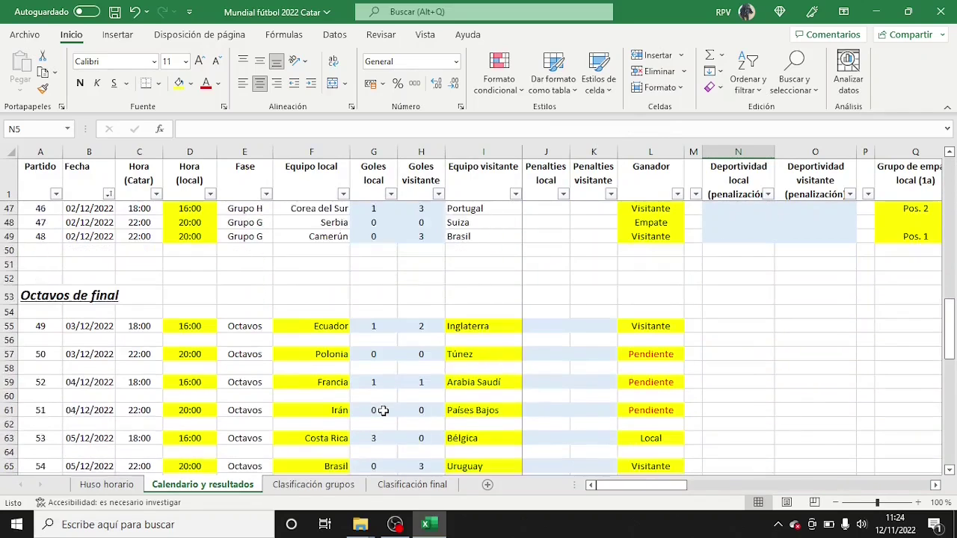
# Review the goals and penalties cells of the drawn Octavos matches, and inspect the Ganador formula for Polonia–Túnez in L57
pyautogui.click(429, 368)
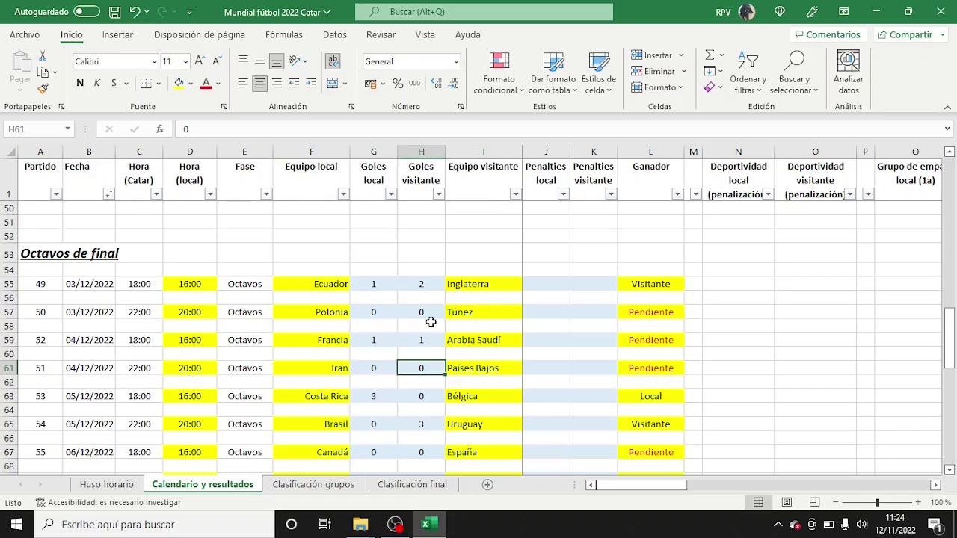
pyautogui.click(538, 315)
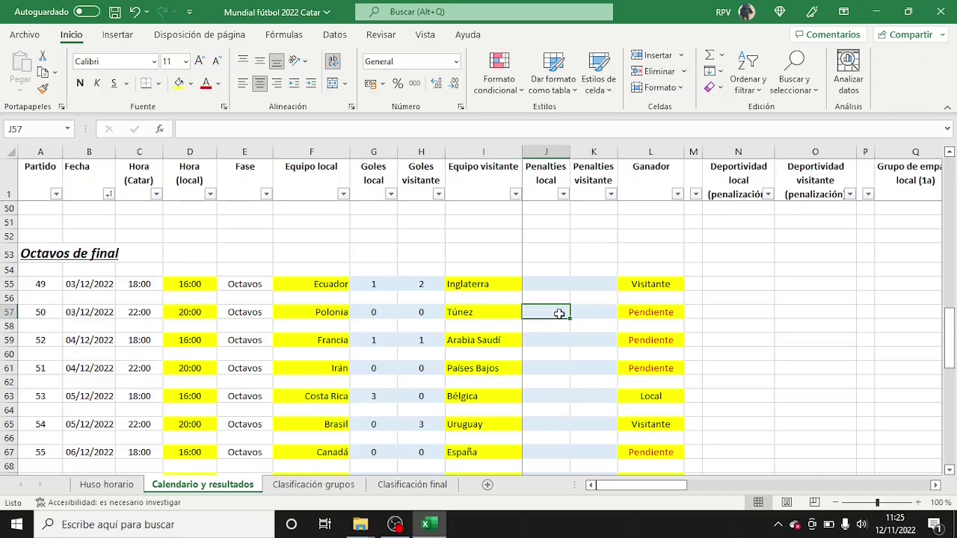
pyautogui.click(671, 311)
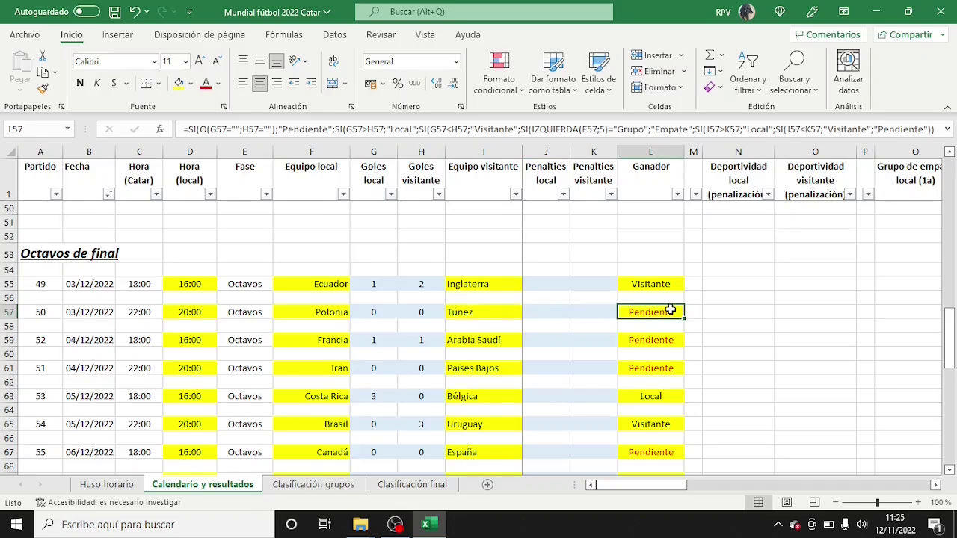
# Enter the Polonia–Túnez shootout in Octavos de final as Penalties local 3 and Penalties visitante 4
pyautogui.scroll(-6, 670, 310)
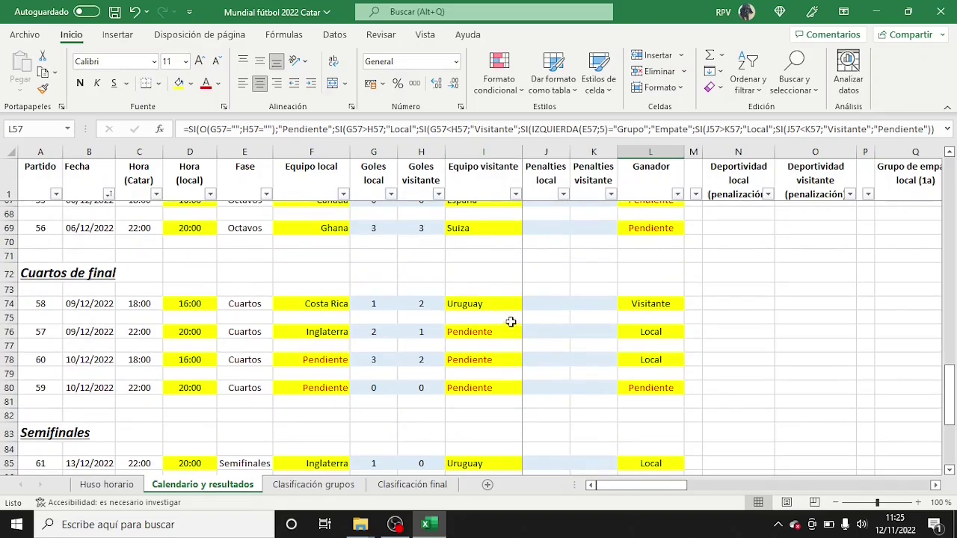
pyautogui.scroll(6, 510, 320)
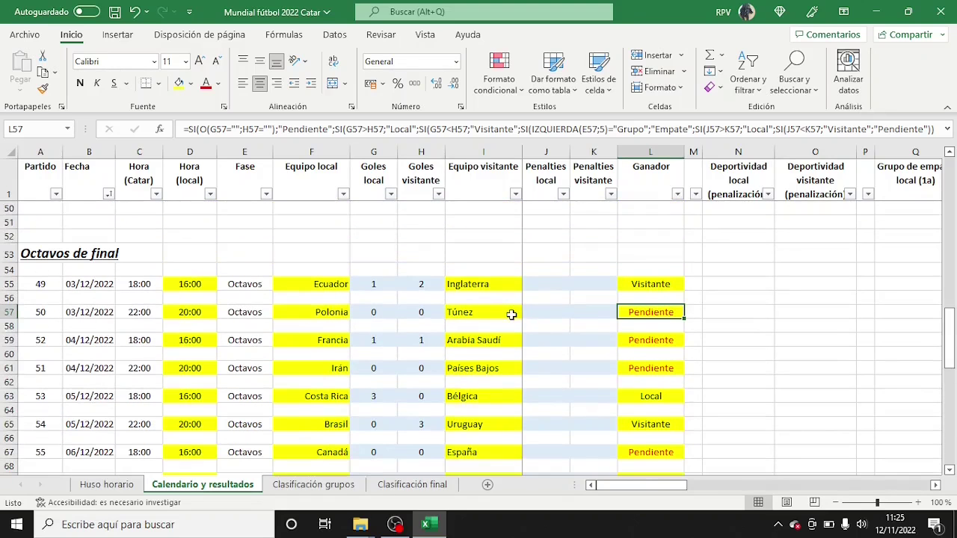
pyautogui.scroll(-1, 568, 307)
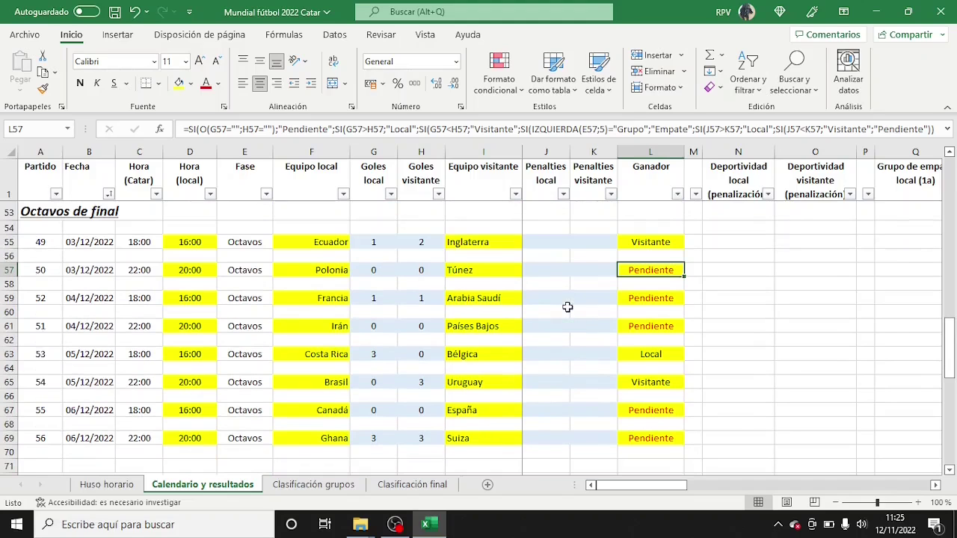
pyautogui.click(553, 272)
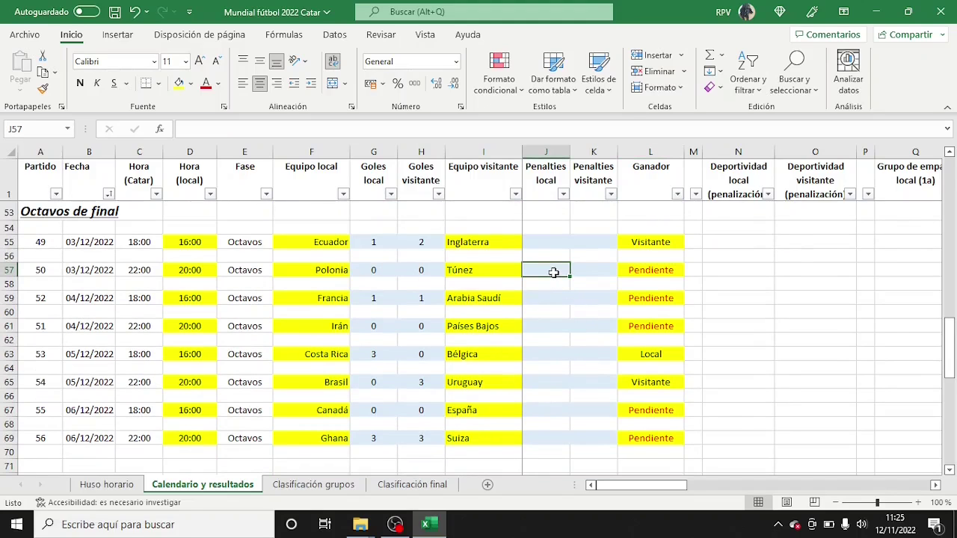
pyautogui.write('3')
pyautogui.press('Tab')
pyautogui.write('4')
pyautogui.press('Return')
pyautogui.press('Return')
# Enter the Francia–Arabia Saudí shootout as Penalties local 4 and Penalties visitante 3
pyautogui.write('4')
pyautogui.press('Tab')
pyautogui.write('3')
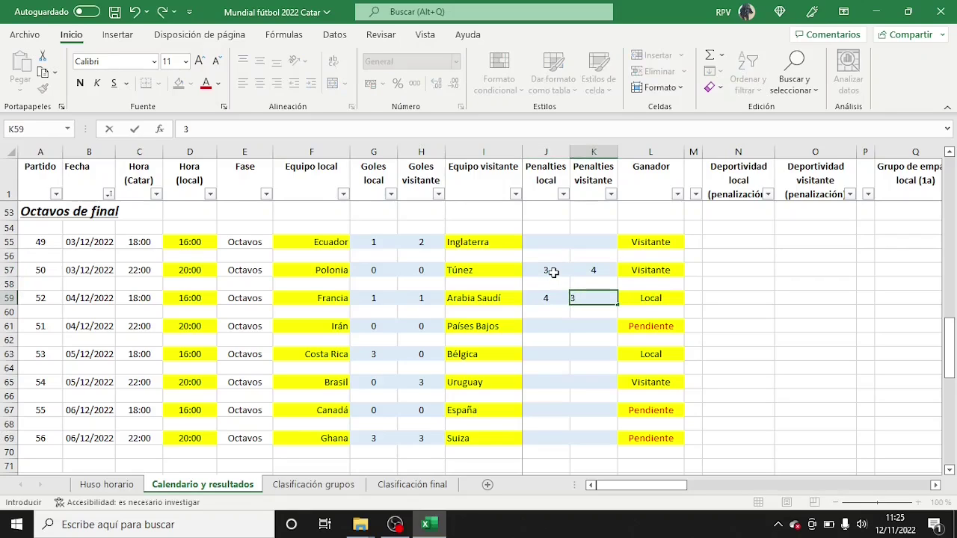
pyautogui.press('Return')
pyautogui.press('Return')
# Enter the Irán–Países Bajos shootout as Penalties local 5 and Penalties visitante 4
pyautogui.write('5')
pyautogui.press('Tab')
pyautogui.write('4')
pyautogui.press('Return')
pyautogui.press('Return')
pyautogui.press('Return')
pyautogui.press('Return')
pyautogui.press('Return')
pyautogui.press('Return')
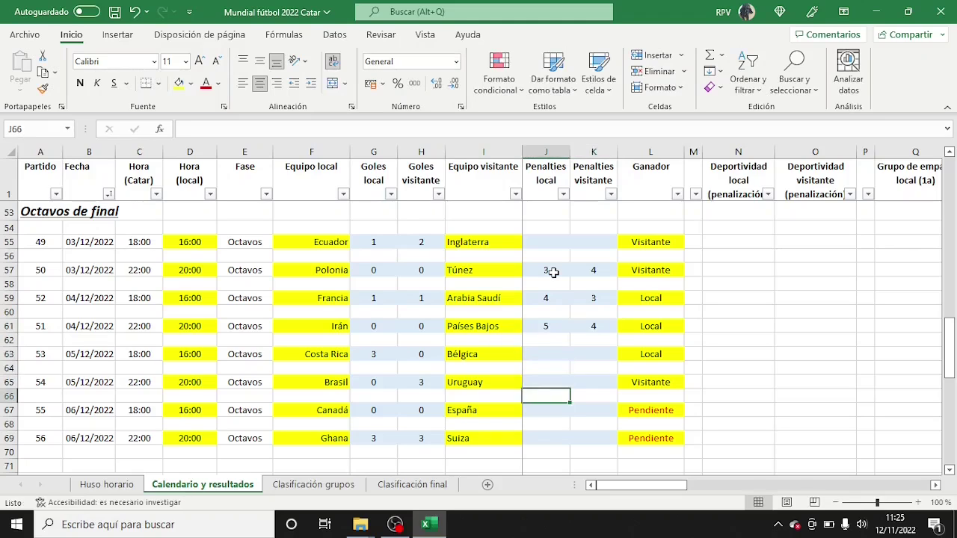
# Enter local and visitante penalties of 2 and 3 for Canadá–España, and 5 and 3 for Ghana–Suiza
pyautogui.write('2')
pyautogui.press('Tab')
pyautogui.write('3')
pyautogui.press('Return')
pyautogui.press('Return')
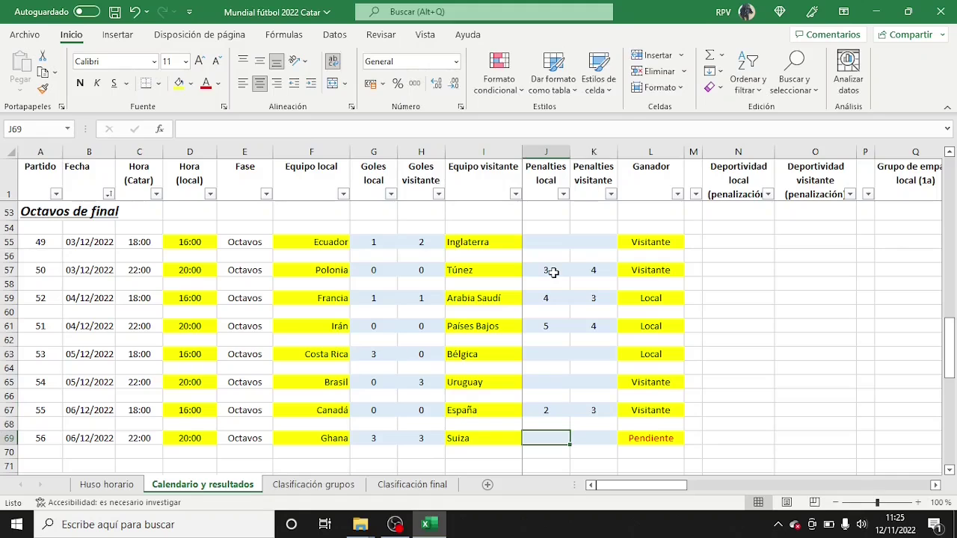
pyautogui.write('5')
pyautogui.press('Tab')
pyautogui.write('3')
pyautogui.press('Return')
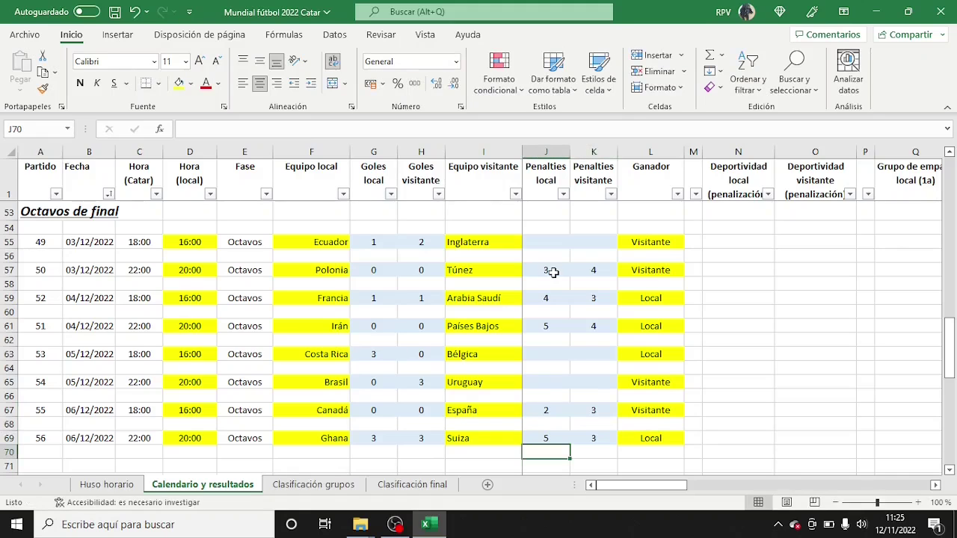
# Enter the Irán–Francia shootout in Cuartos de final as Penalties local 5 and Penalties visitante 6
pyautogui.scroll(-5, 551, 272)
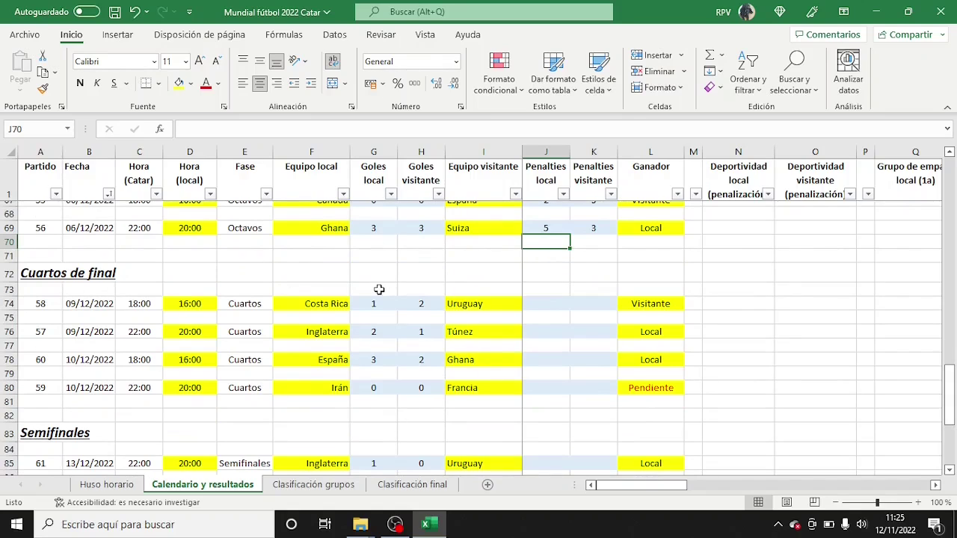
pyautogui.click(553, 385)
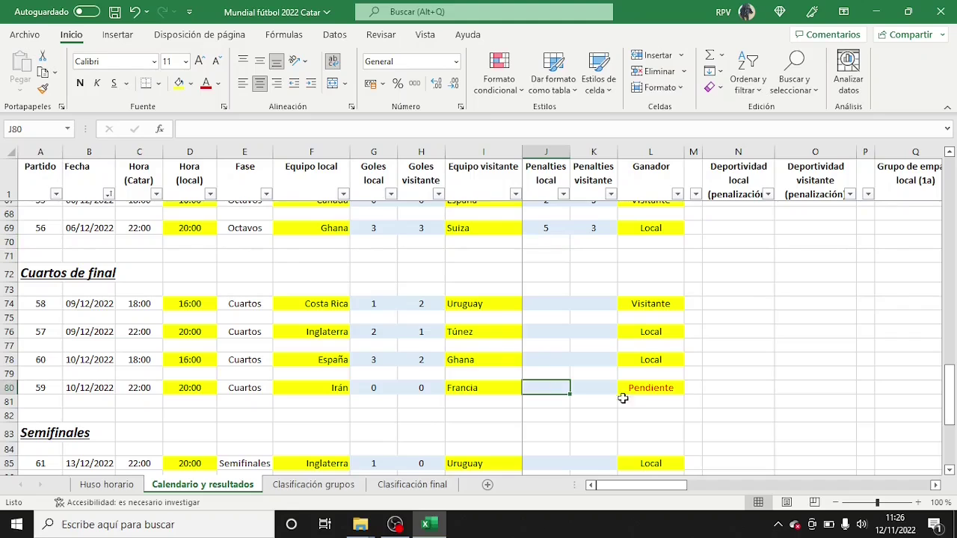
pyautogui.write('5')
pyautogui.press('Tab')
pyautogui.write('6')
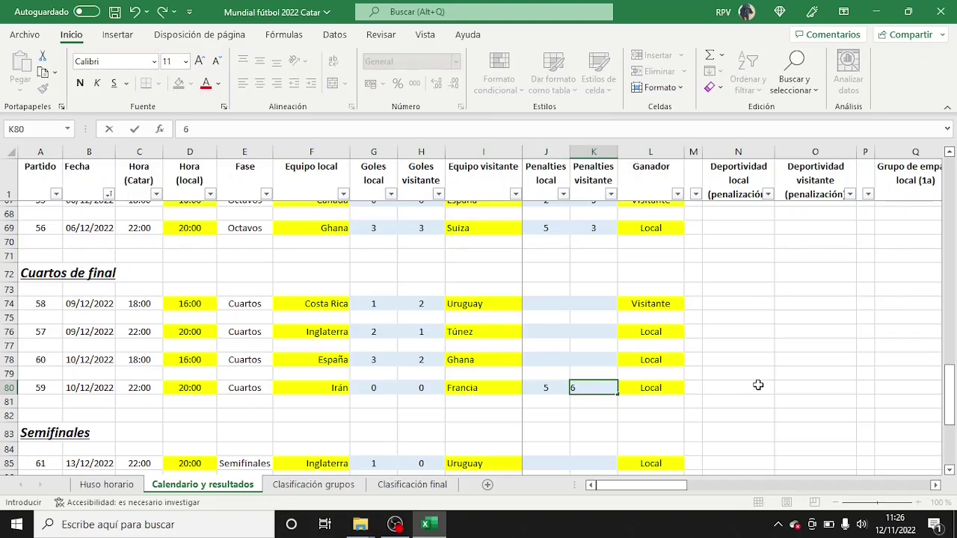
pyautogui.press('Return')
# Enter the Uruguay–Francia shootout in Final de consolación as Penalties local 3 and Penalties visitante 4
pyautogui.scroll(-5, 758, 385)
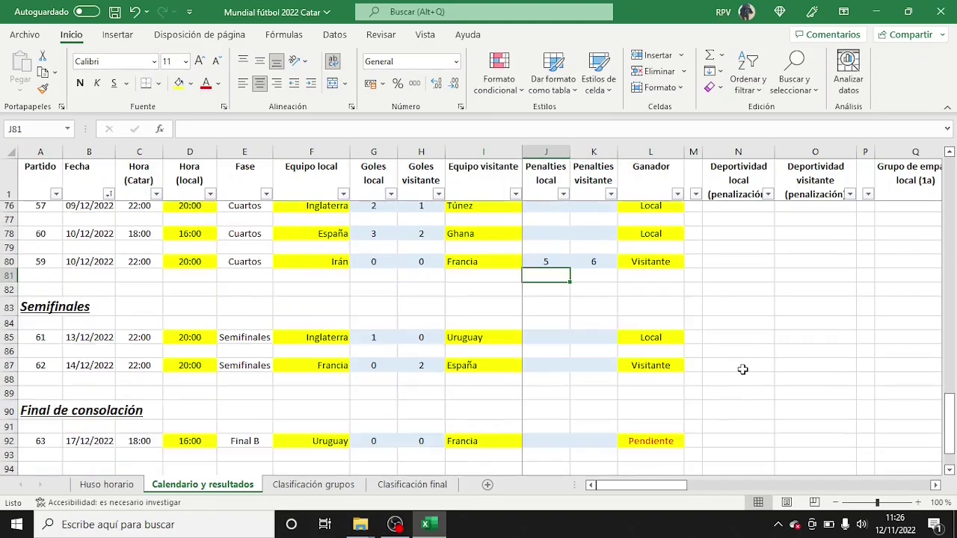
pyautogui.scroll(-1, 743, 369)
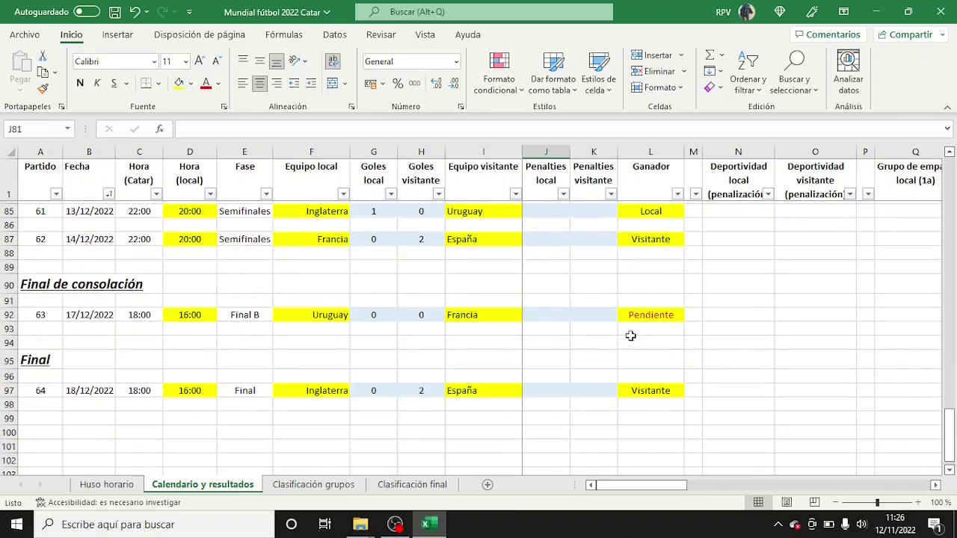
pyautogui.click(559, 312)
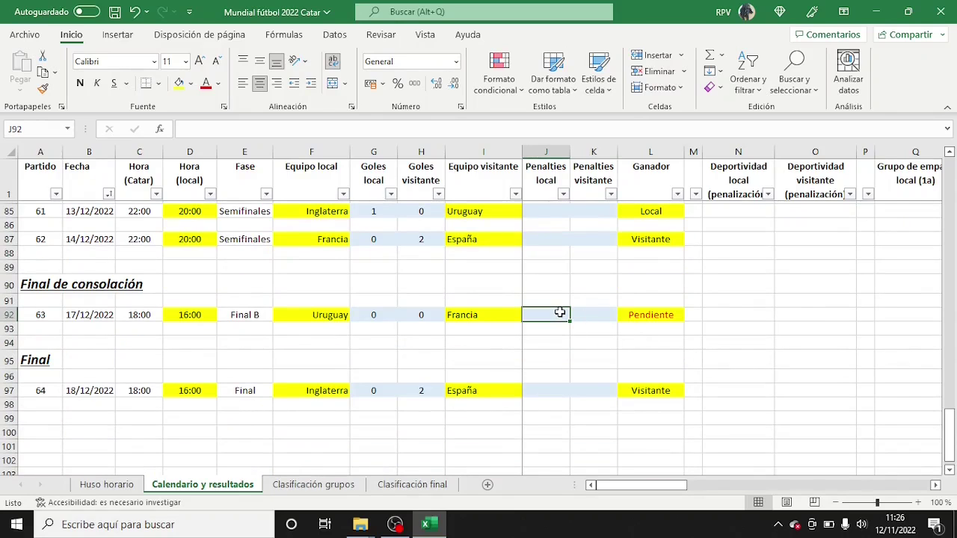
pyautogui.write('3')
pyautogui.press('Tab')
pyautogui.write('4')
pyautogui.press('Return')
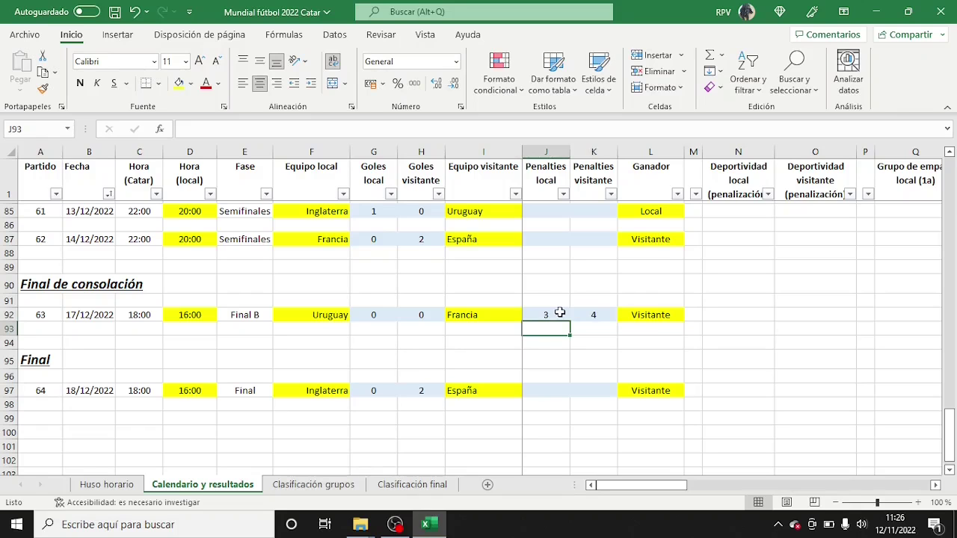
# Sort the Clasificación grupos table first by Posición definitiva from smallest to largest, and after that by Grupo from A to Z
pyautogui.scroll(7, 559, 312)
pyautogui.scroll(15, 557, 311)
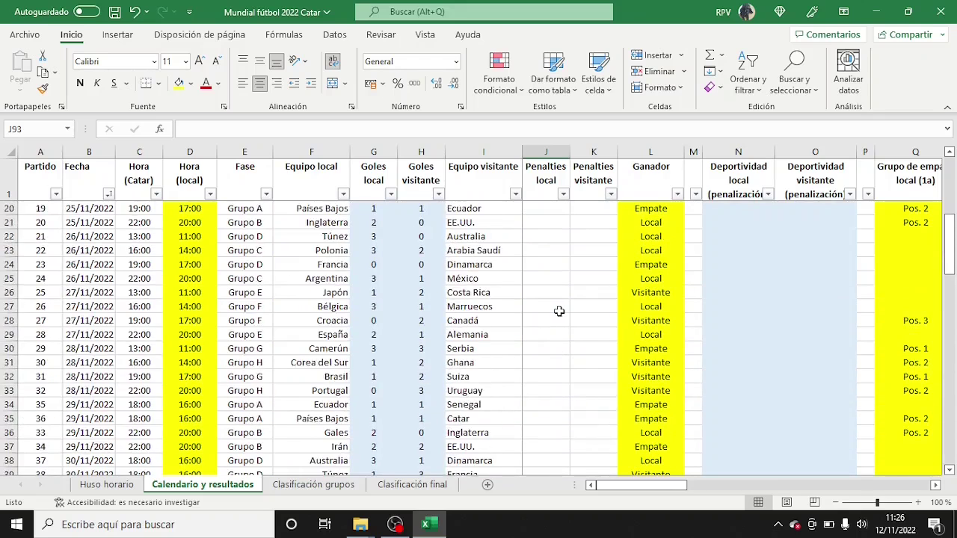
pyautogui.scroll(6, 558, 311)
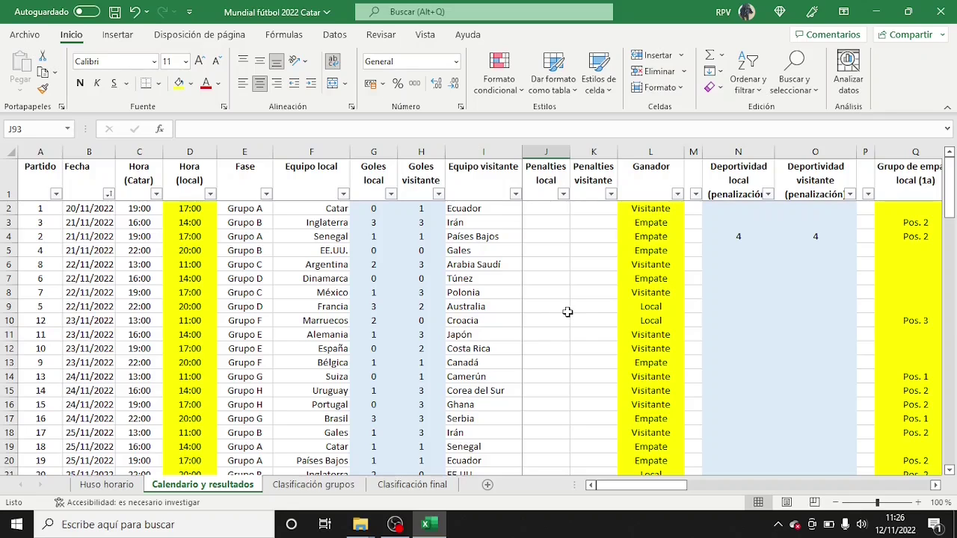
pyautogui.click(318, 486)
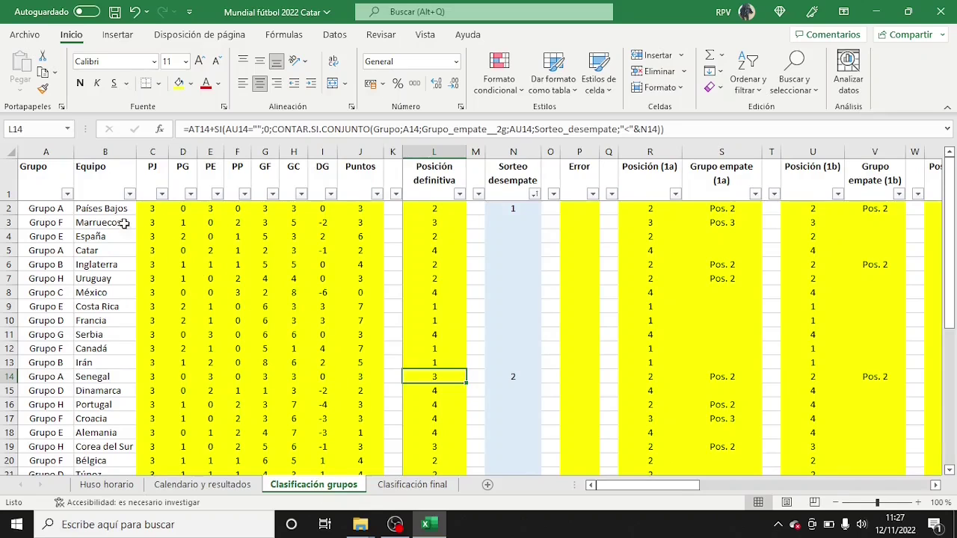
pyautogui.click(45, 190)
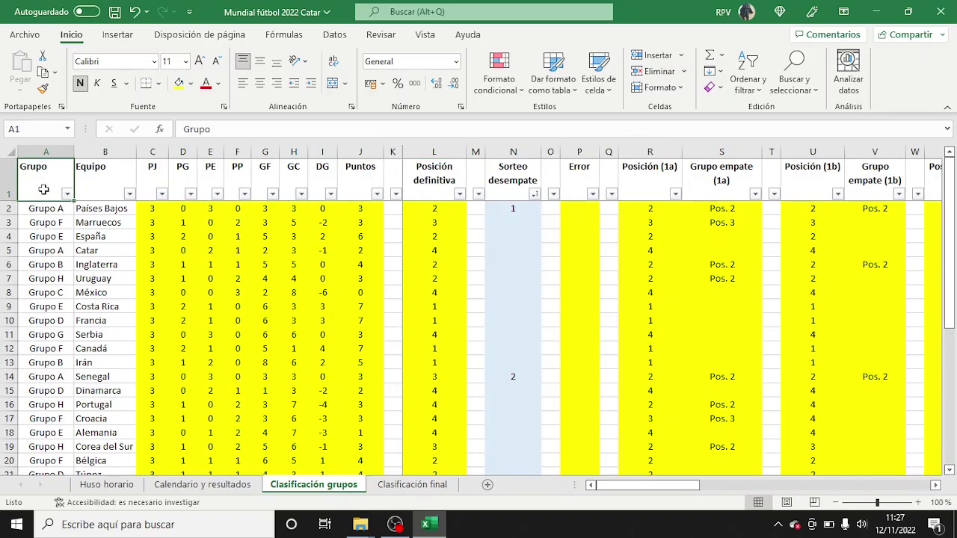
pyautogui.scroll(-5, 84, 258)
pyautogui.scroll(-1, 85, 258)
pyautogui.scroll(6, 82, 258)
pyautogui.click(458, 196)
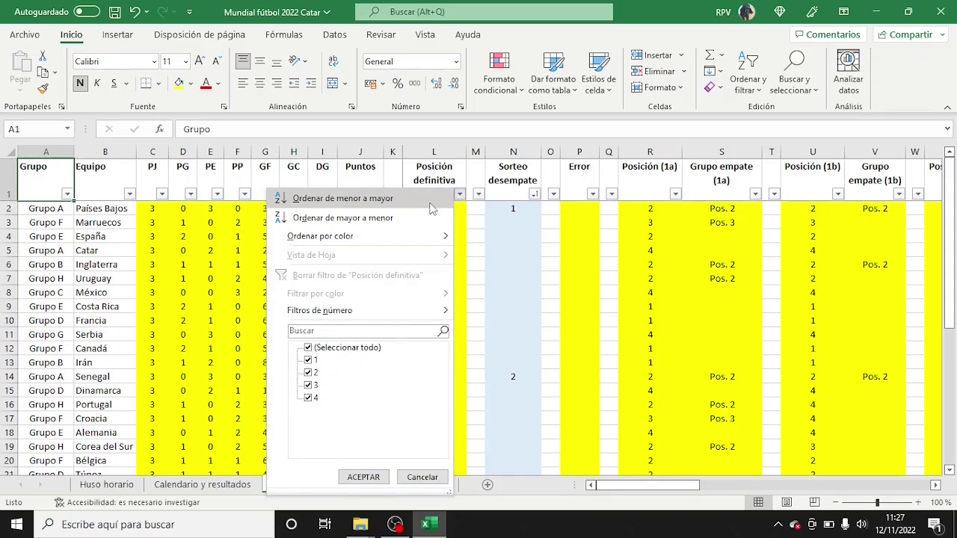
pyautogui.click(431, 199)
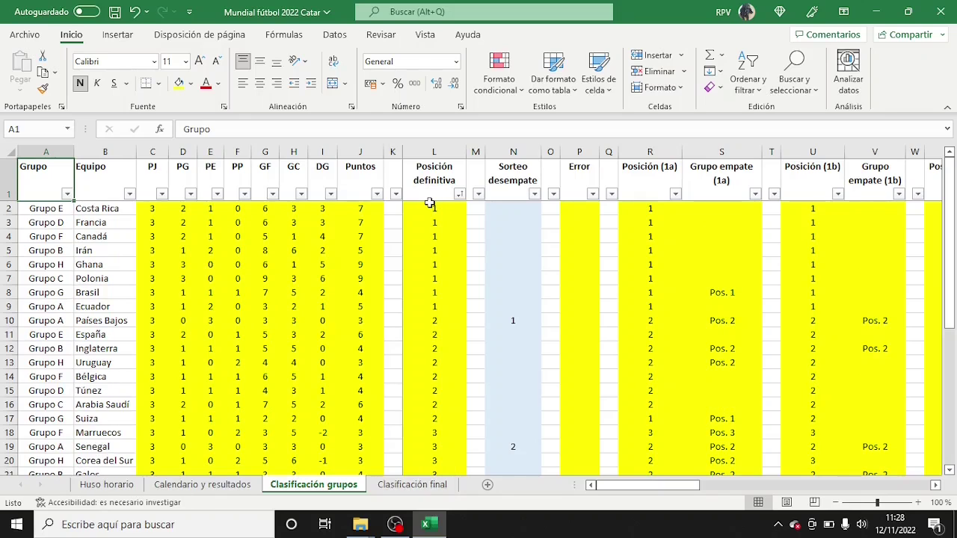
pyautogui.click(66, 193)
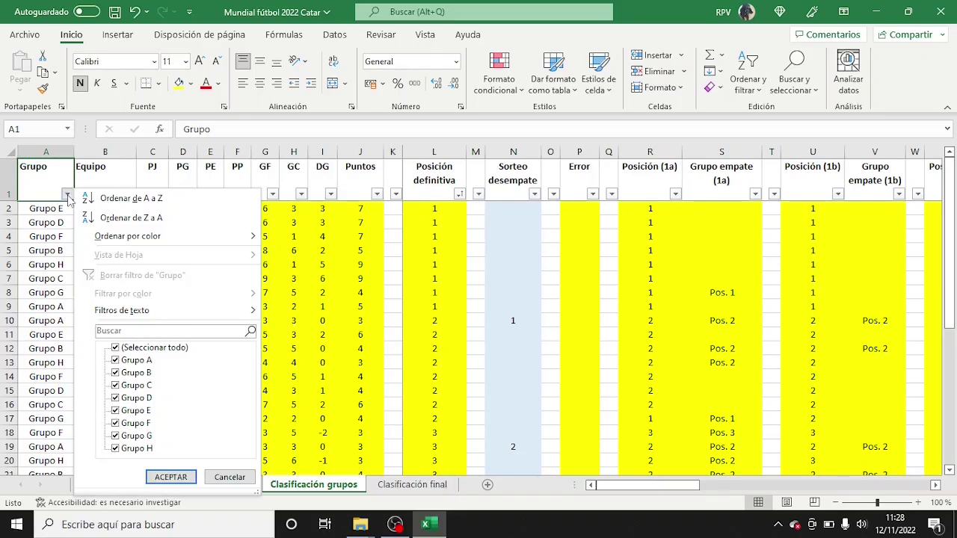
pyautogui.click(182, 198)
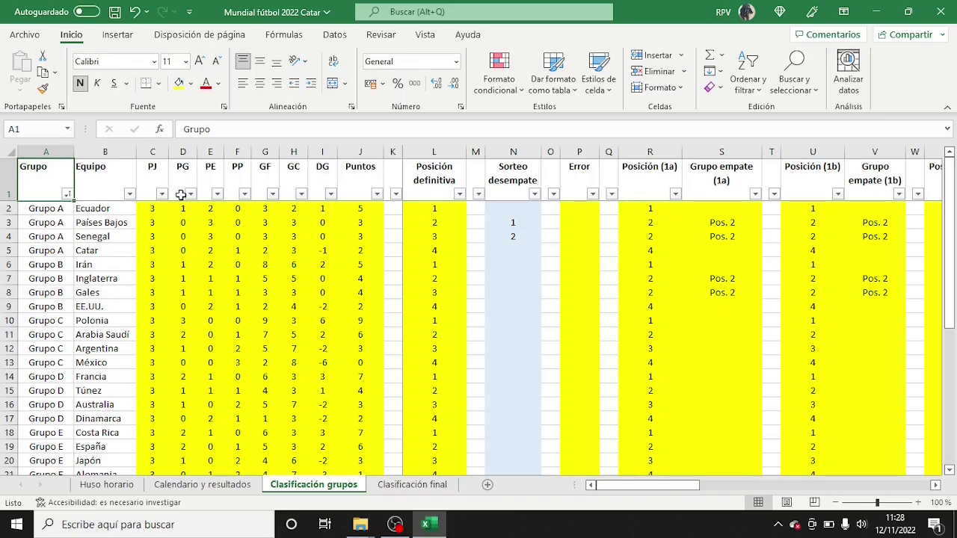
# Filter the Grupo column to show only the Grupo A standings
pyautogui.click(67, 195)
pyautogui.click(124, 348)
pyautogui.click(135, 362)
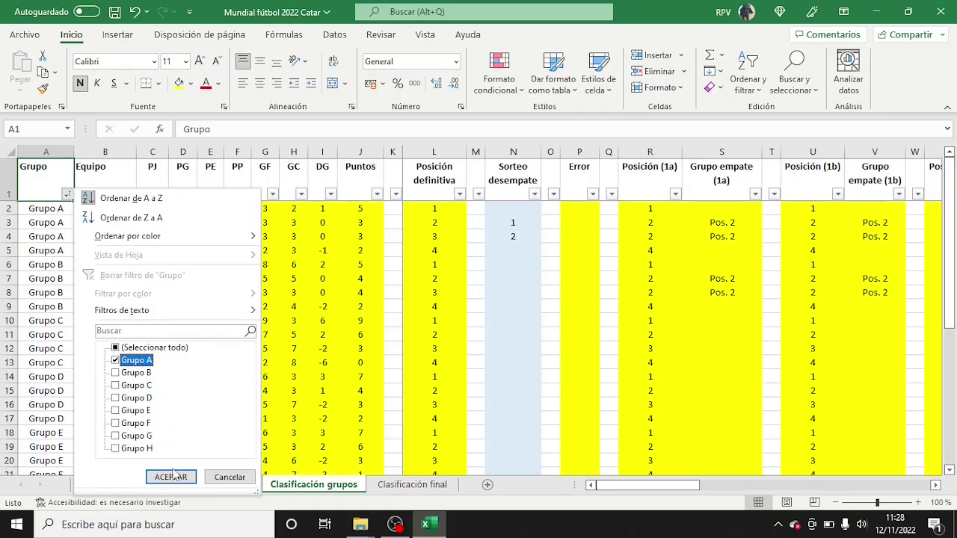
pyautogui.click(170, 476)
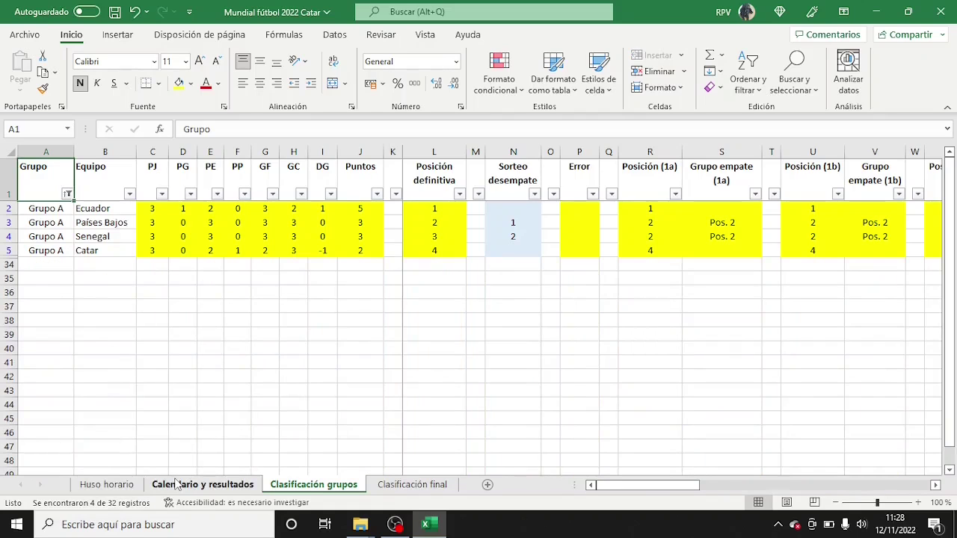
# Change the Grupo column filter to show only the Grupo B standings
pyautogui.click(68, 194)
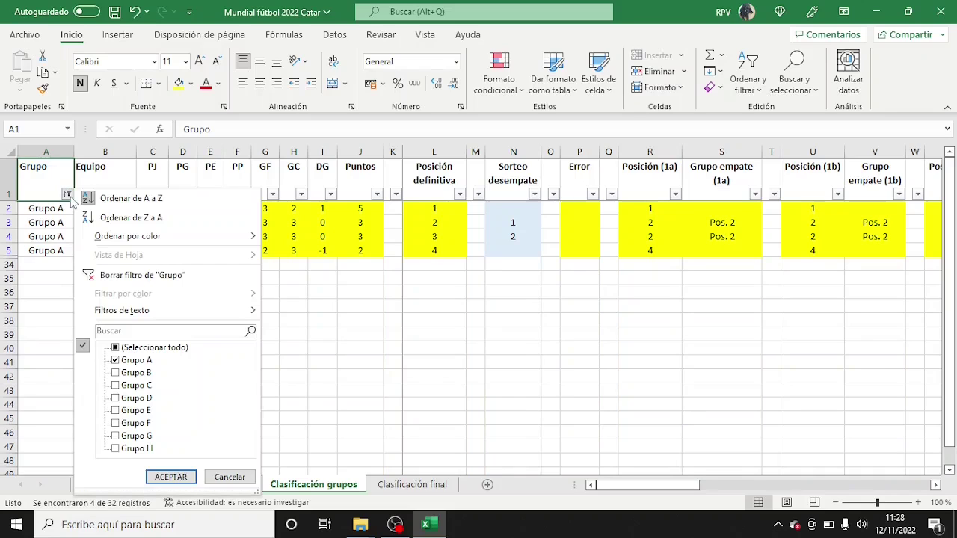
pyautogui.click(136, 361)
pyautogui.click(136, 375)
pyautogui.click(184, 477)
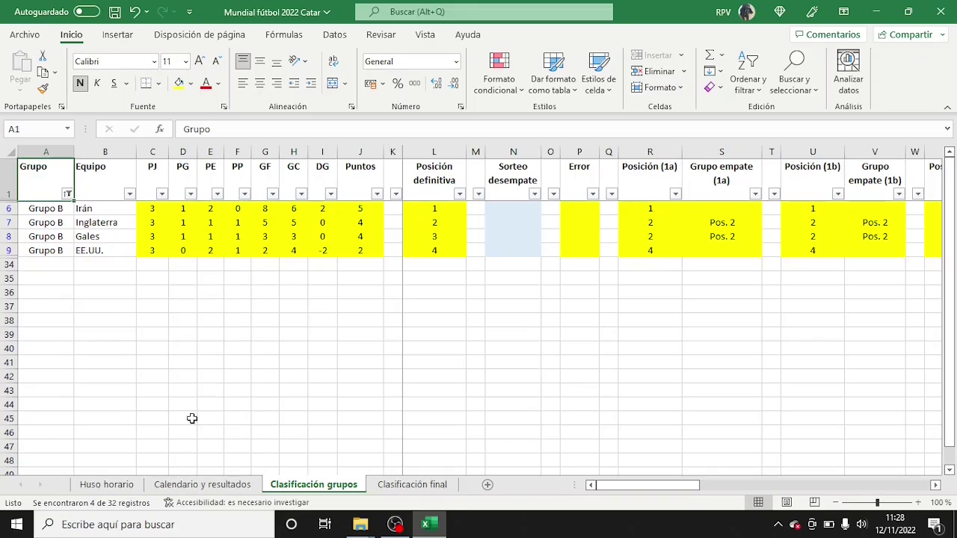
# Change the Grupo column filter to show only the Grupo E standings
pyautogui.click(67, 195)
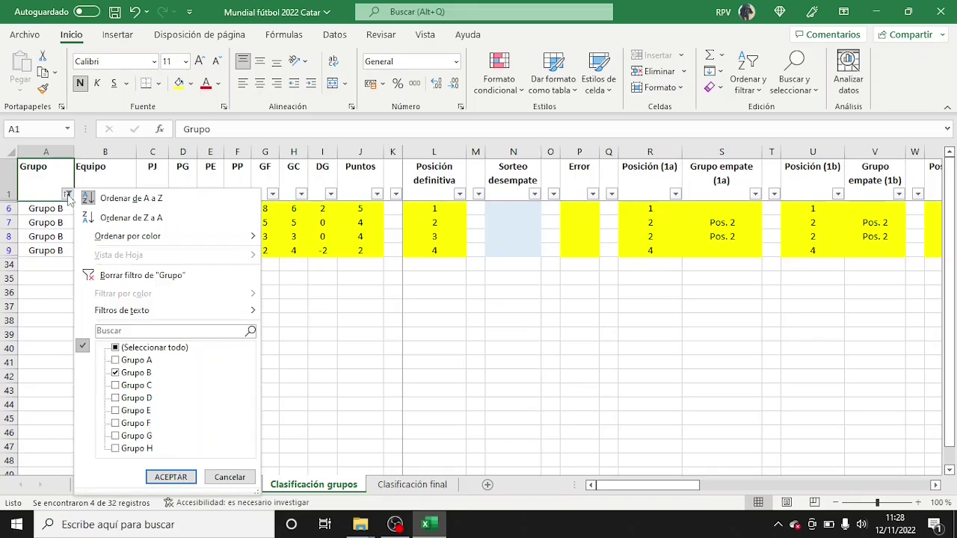
pyautogui.click(139, 373)
pyautogui.click(137, 410)
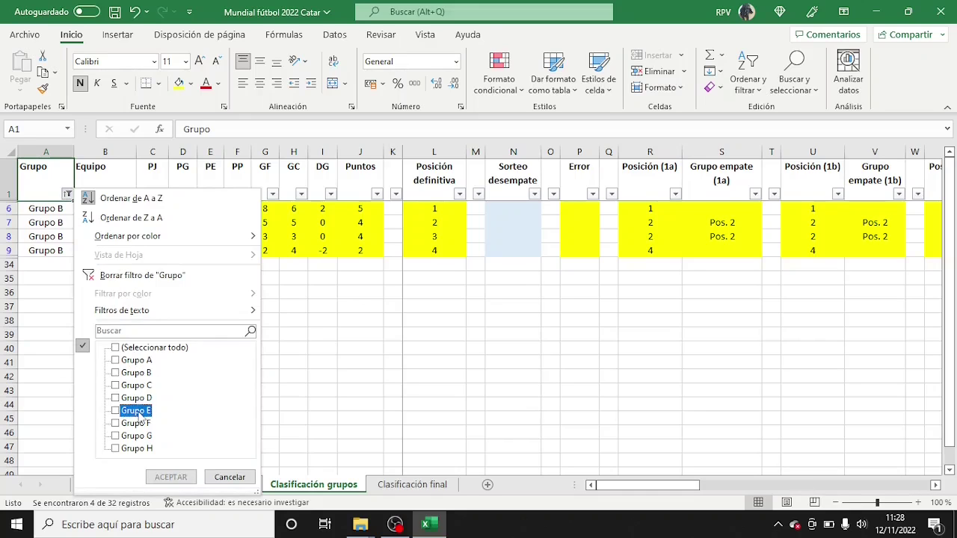
pyautogui.click(170, 477)
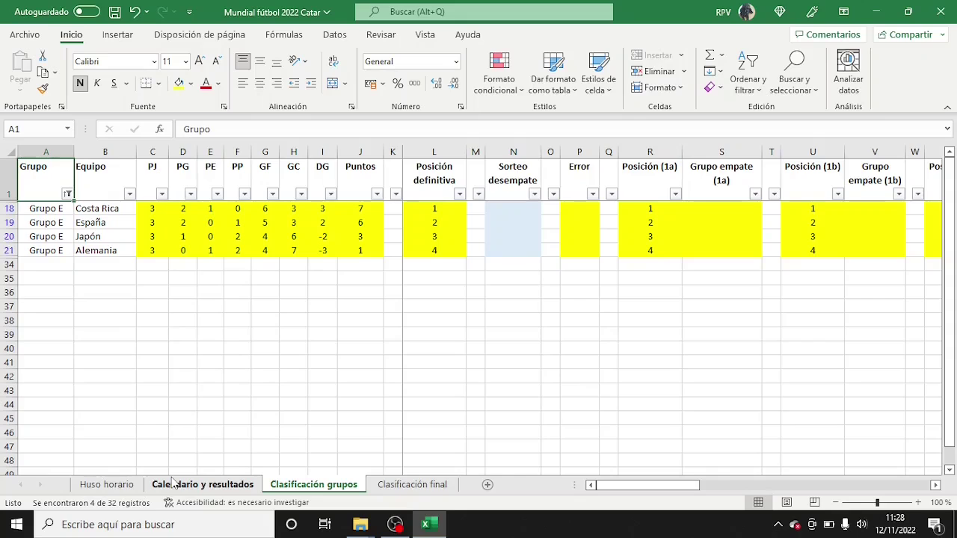
# Reset the Grupo column filter so that all groups are included
pyautogui.click(68, 195)
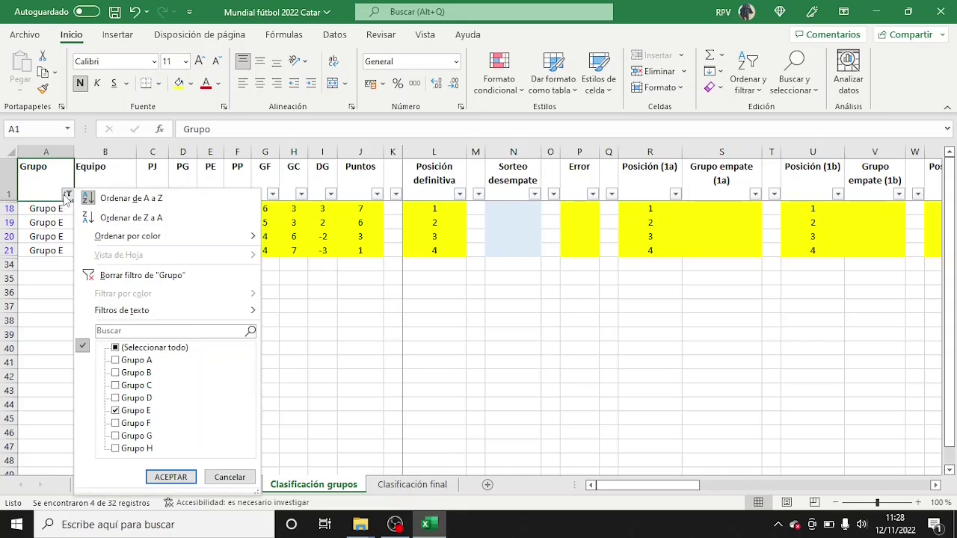
pyautogui.click(143, 348)
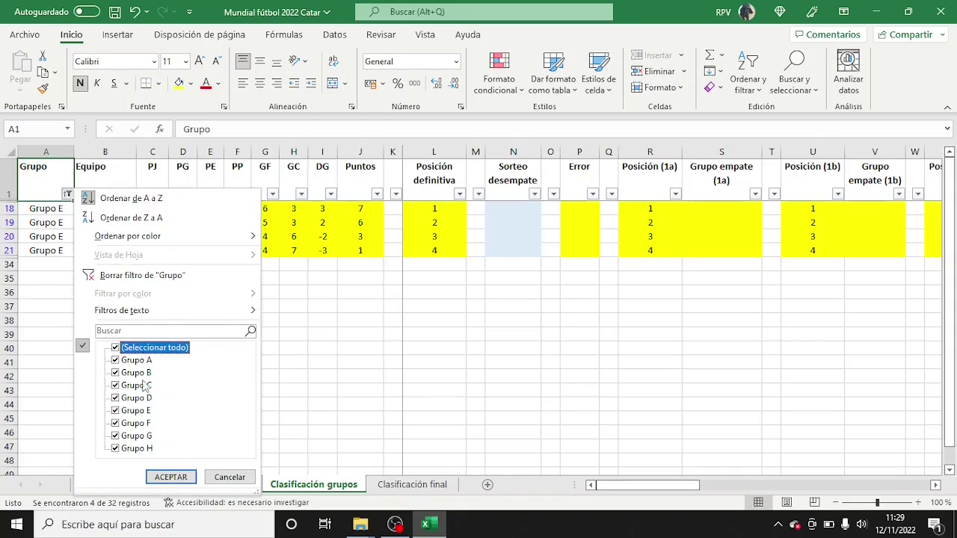
pyautogui.click(171, 477)
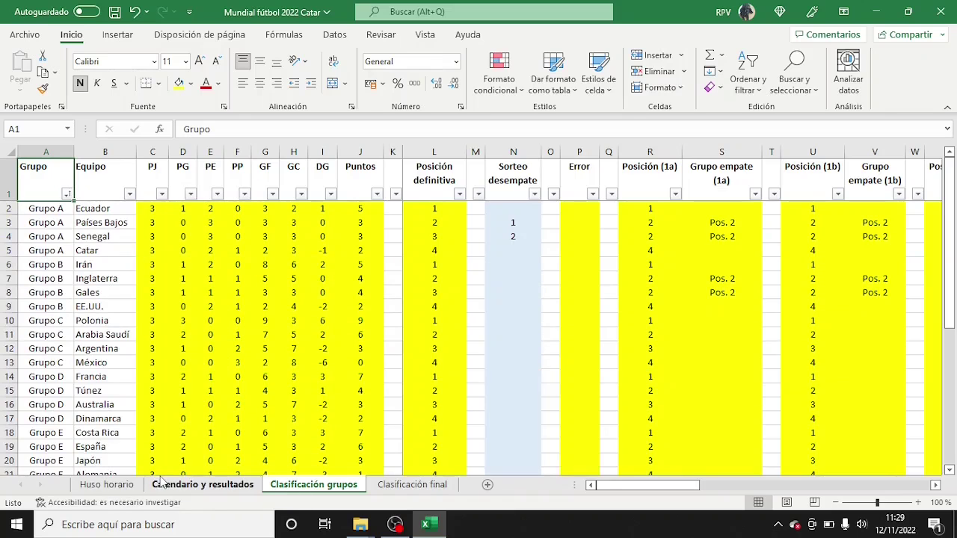
# On the Calendario y resultados sheet, inspect the array formula that determines the local team of round-of-16 match 49
pyautogui.click(170, 486)
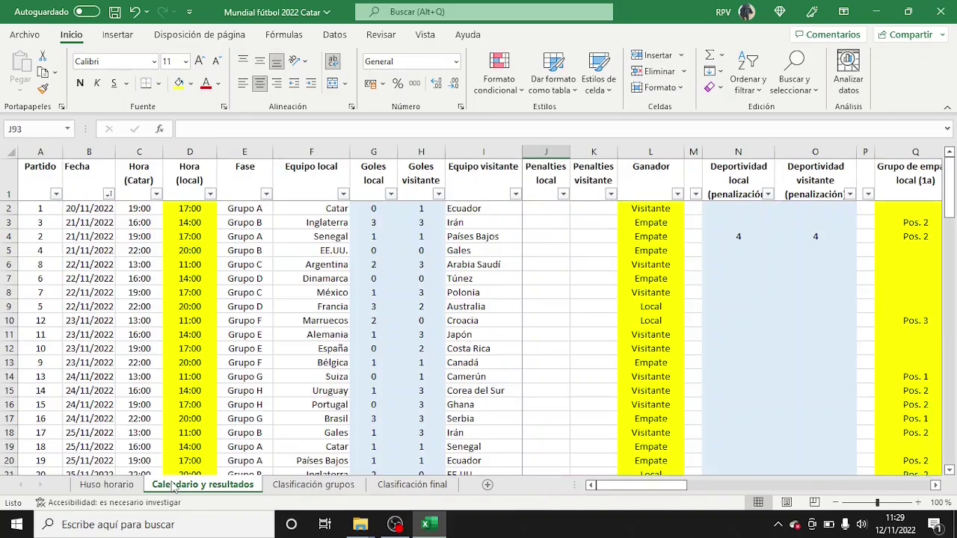
pyautogui.scroll(-10, 371, 366)
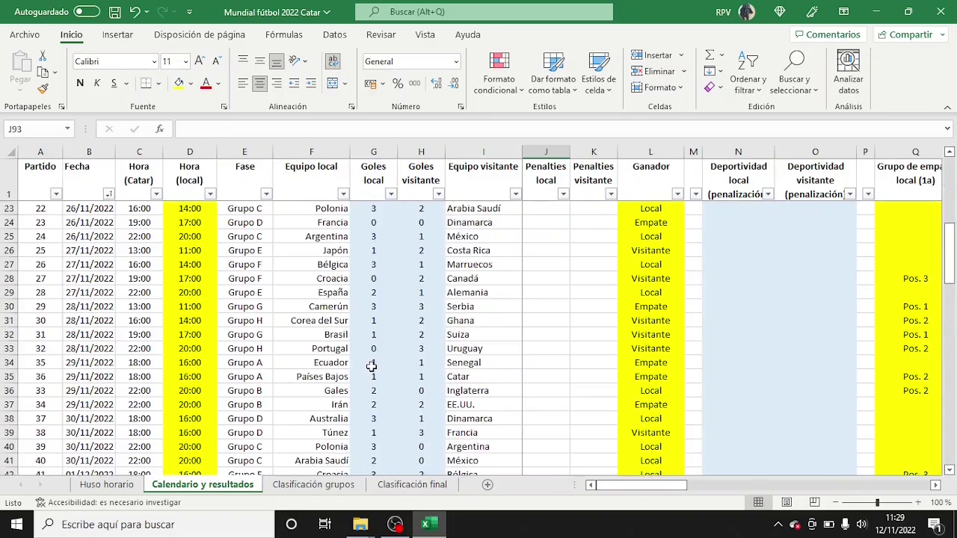
pyautogui.scroll(-7, 371, 366)
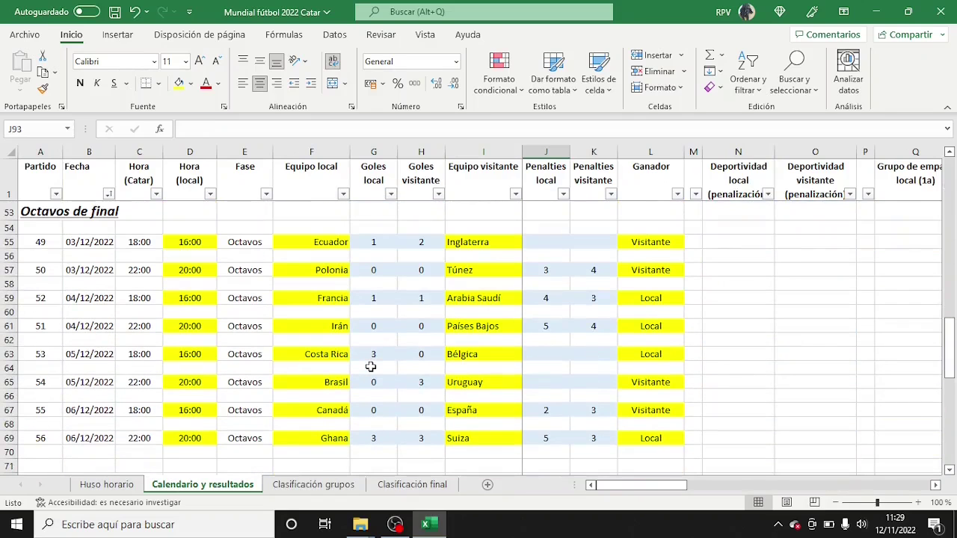
pyautogui.click(332, 241)
pyautogui.doubleClick(333, 242)
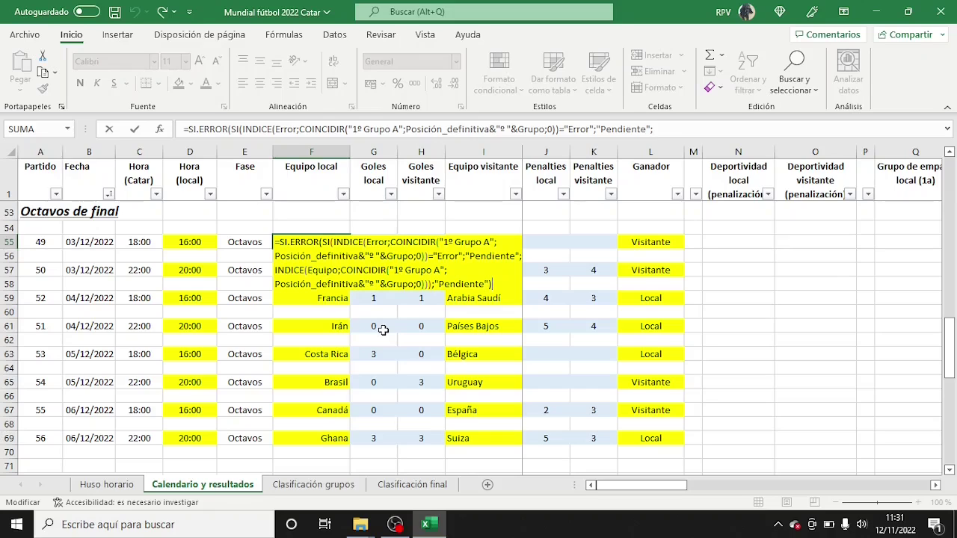
pyautogui.hotkey('ctrl', 'shift', 'Return')
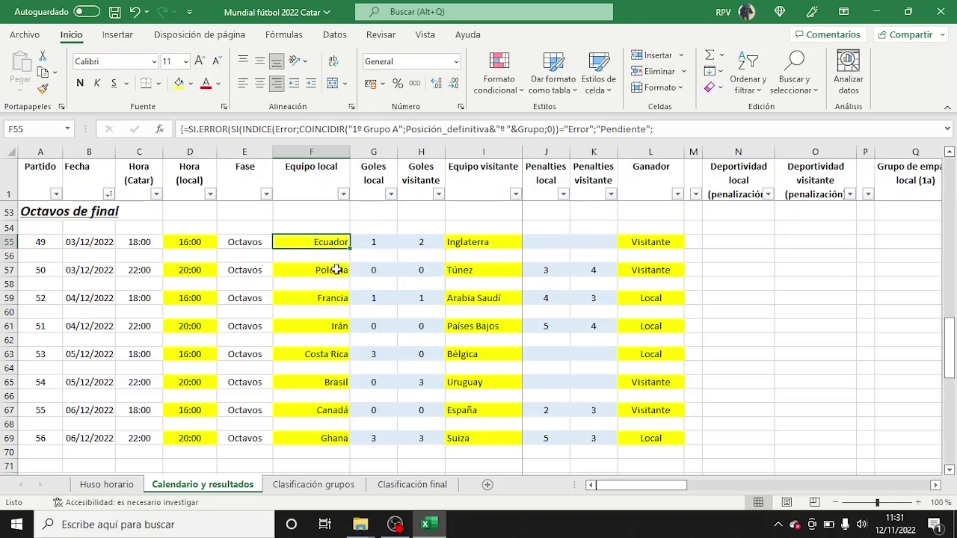
# Inspect the formulas that determine the visiting team of match 49 and the local team of match 50
pyautogui.click(496, 241)
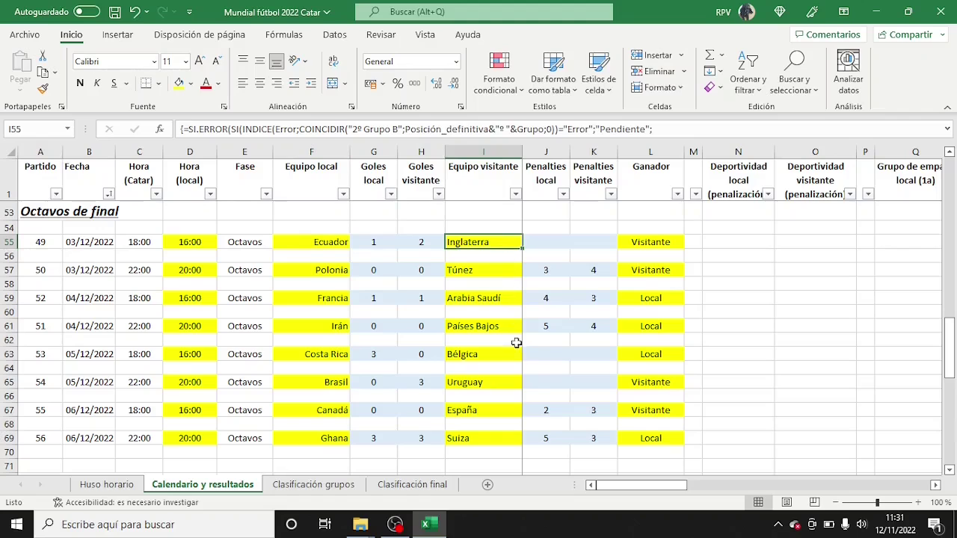
pyautogui.press('F2')
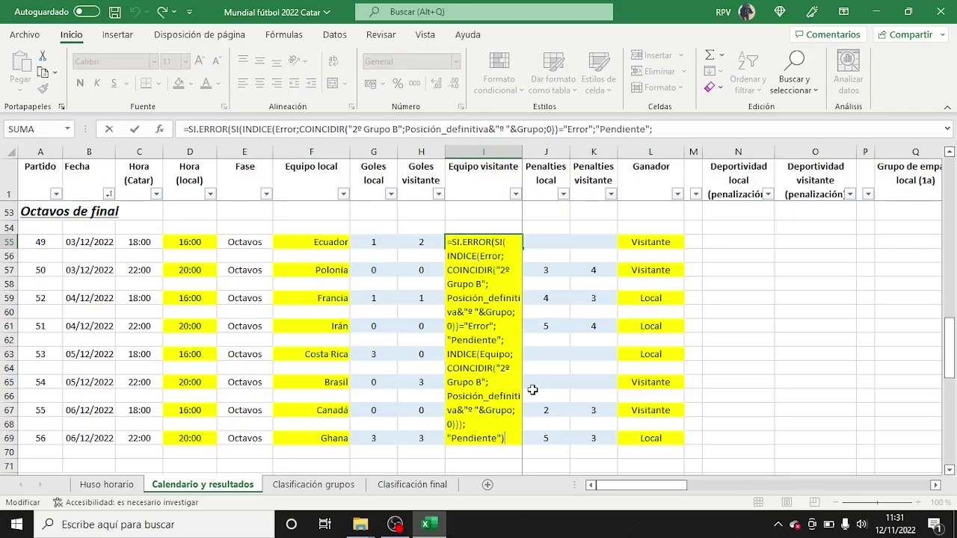
pyautogui.press('Escape')
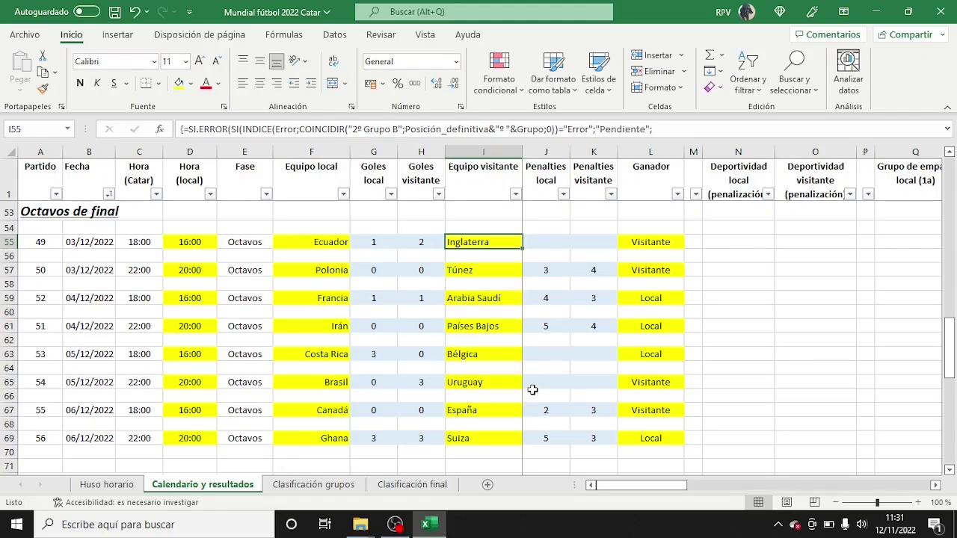
pyautogui.click(330, 270)
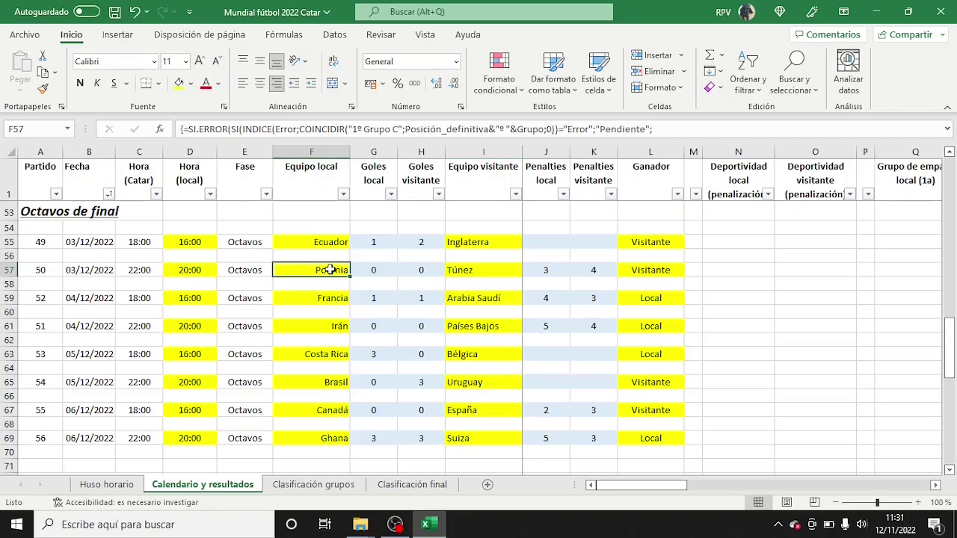
pyautogui.doubleClick(330, 270)
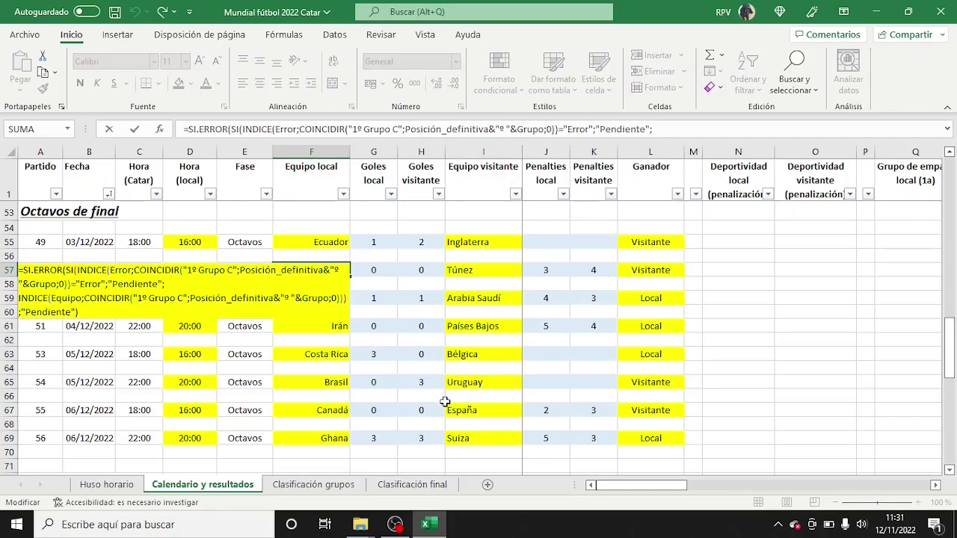
pyautogui.press('Escape')
pyautogui.click(485, 243)
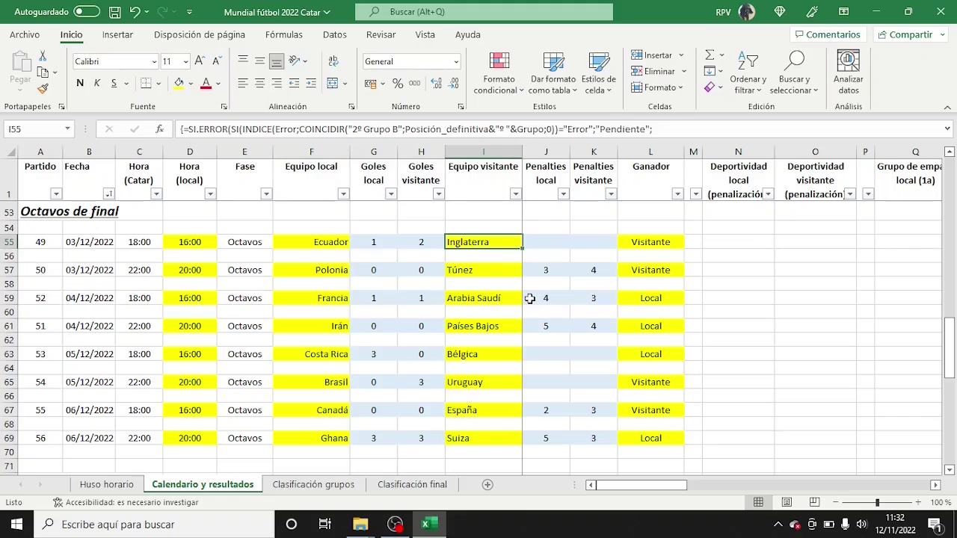
# Inspect the Ganador formula of round-of-16 match 49 and the cells it references
pyautogui.click(665, 240)
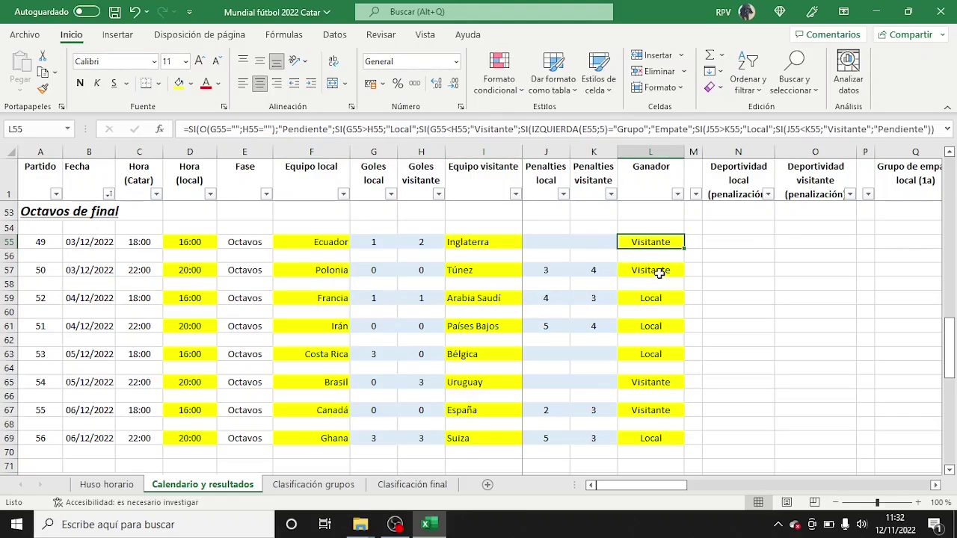
pyautogui.press('F2')
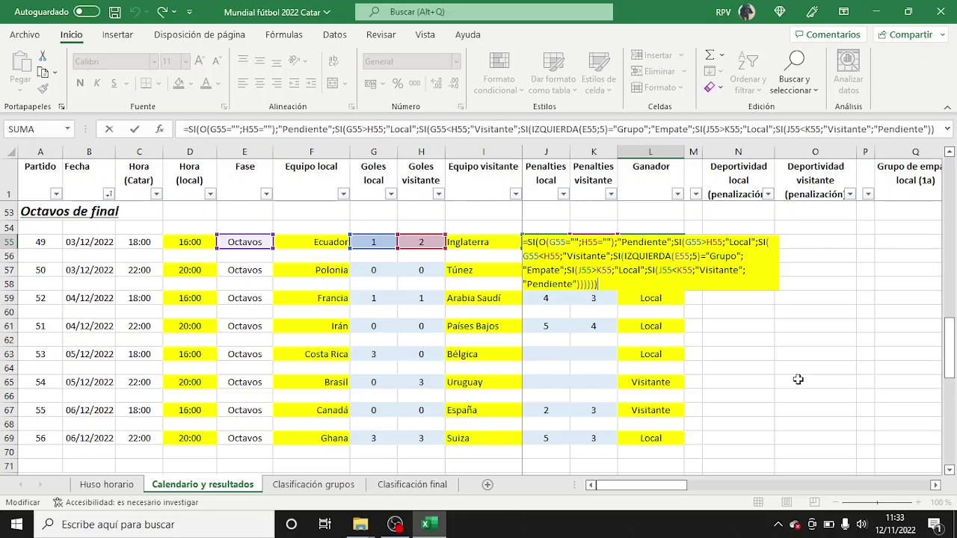
pyautogui.hotkey('ctrl', 'Return')
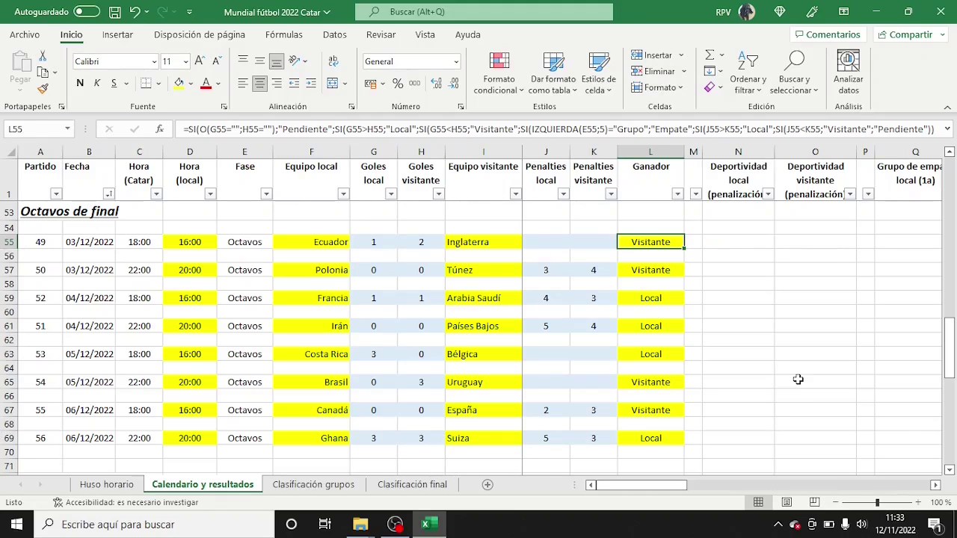
# Inspect the Ganador formula of group-stage match 48 for comparison with the knockout version
pyautogui.scroll(3, 797, 379)
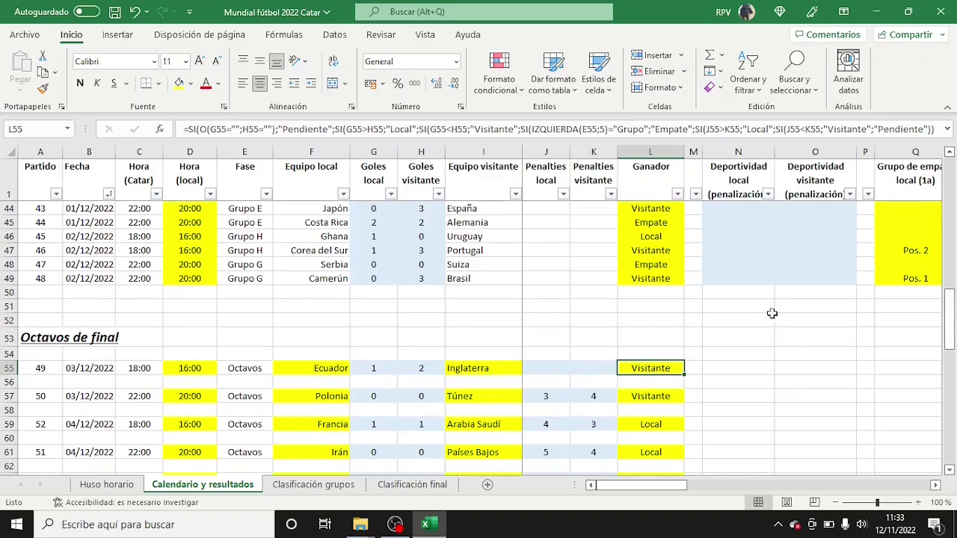
pyautogui.click(664, 278)
pyautogui.doubleClick(664, 278)
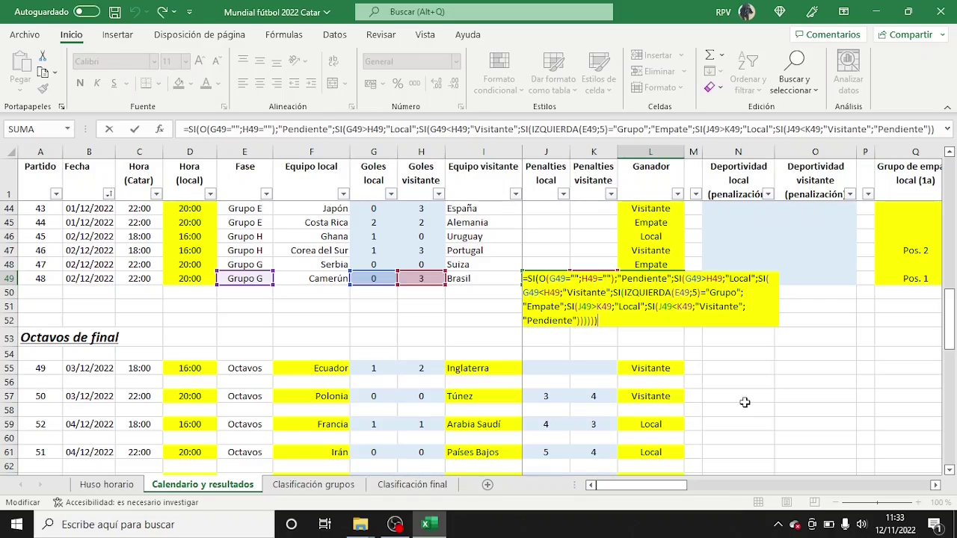
pyautogui.hotkey('ctrl', 'Return')
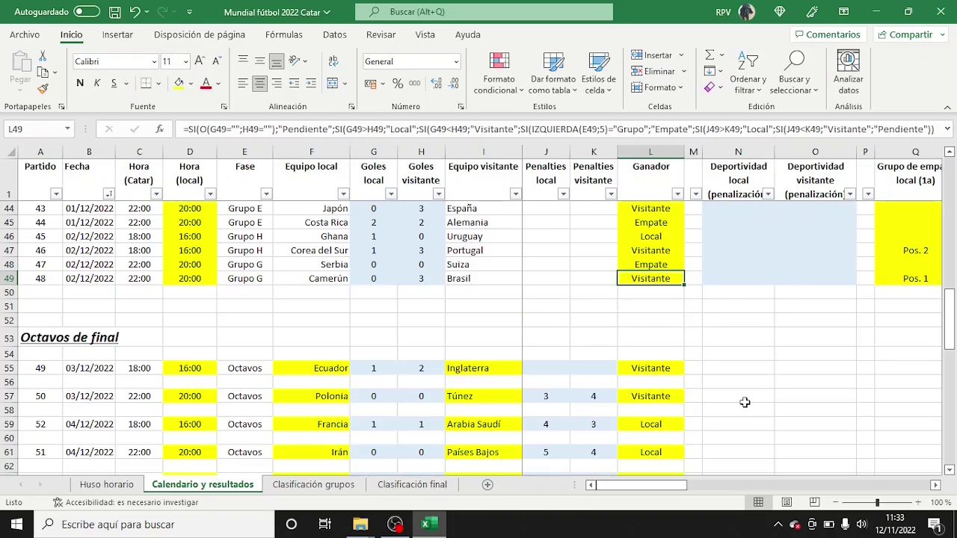
# Inspect the formula that brings the winner of match 53 in as local team of quarter-final match 58
pyautogui.scroll(-3, 722, 396)
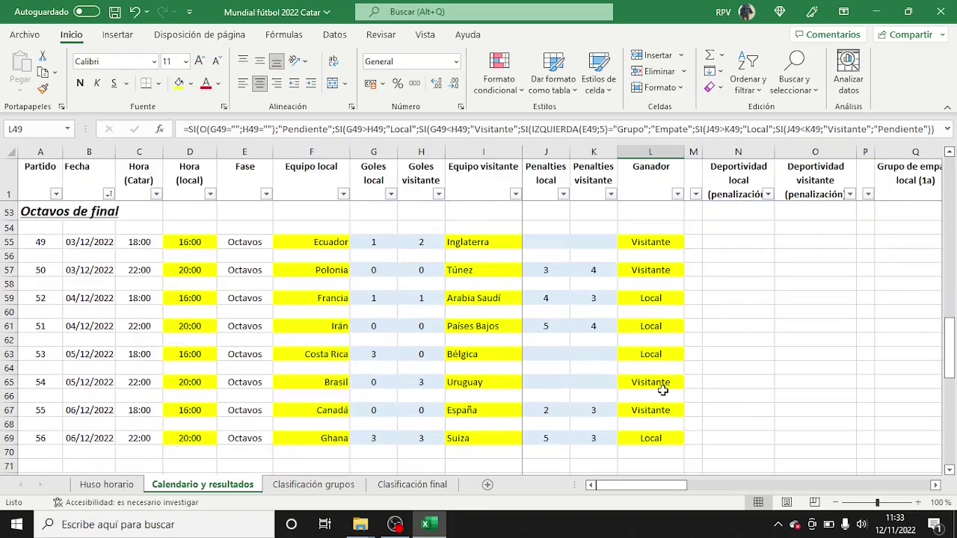
pyautogui.scroll(-6, 662, 390)
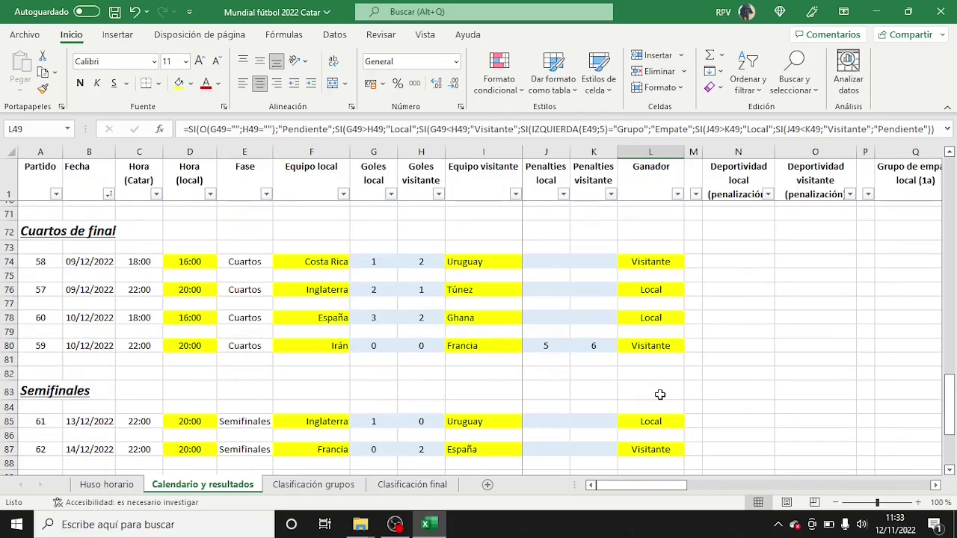
pyautogui.click(334, 258)
pyautogui.scroll(8, 334, 259)
pyautogui.click(652, 233)
pyautogui.scroll(-4, 656, 236)
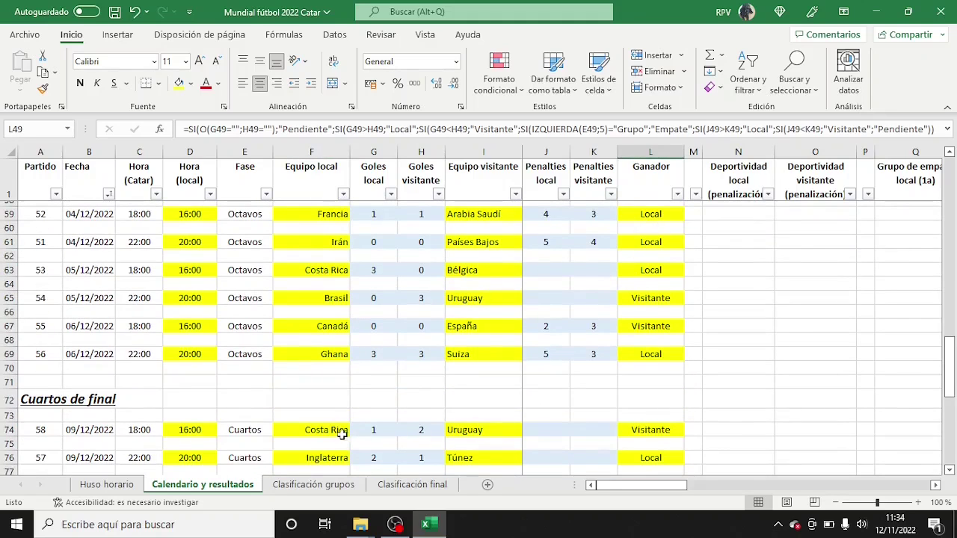
pyautogui.click(334, 429)
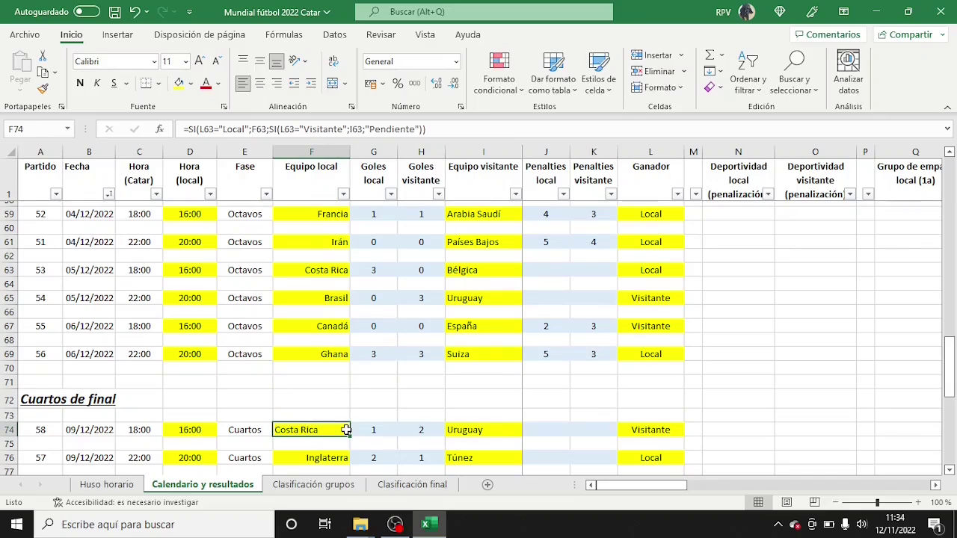
pyautogui.doubleClick(347, 430)
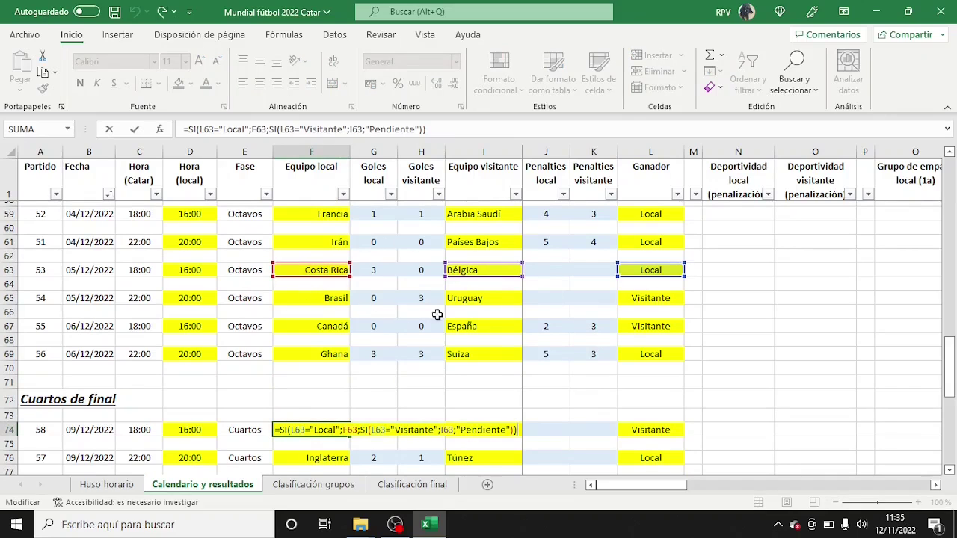
pyautogui.hotkey('ctrl', 'Return')
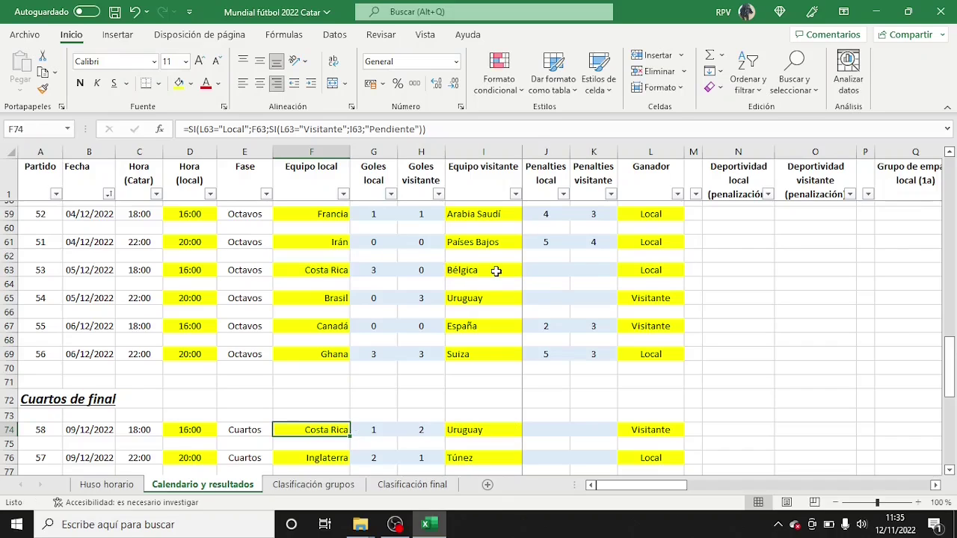
# Inspect the formula that brings the winner of match 54 in as visiting team of quarter-final match 58
pyautogui.click(507, 431)
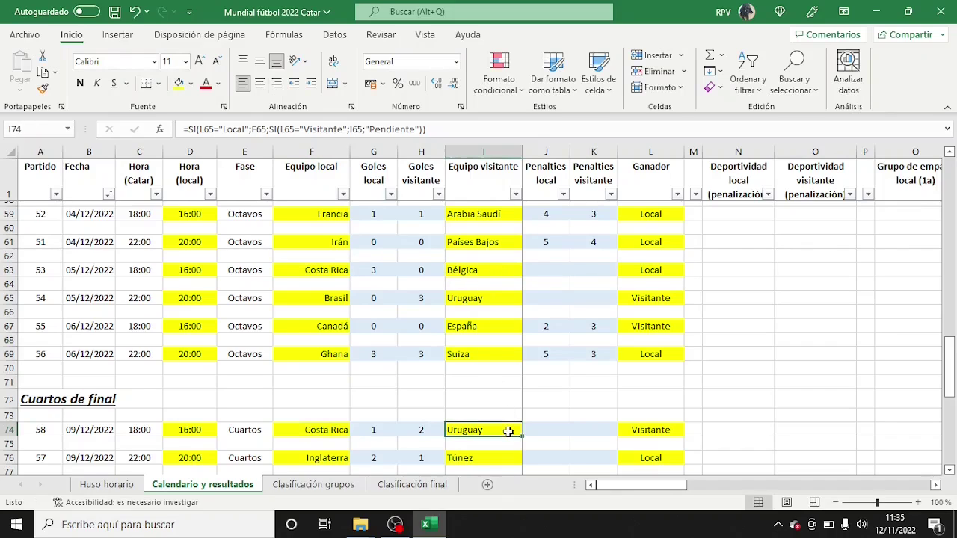
pyautogui.doubleClick(508, 431)
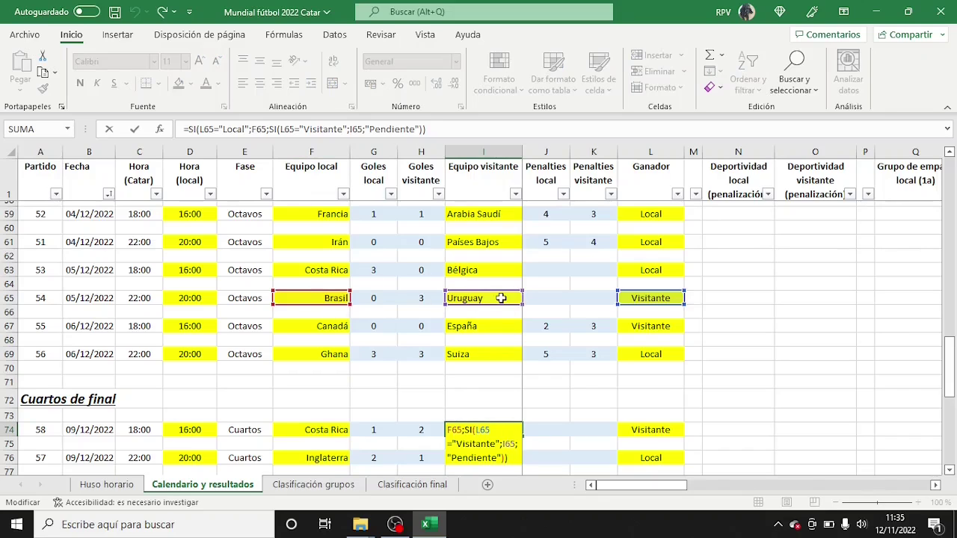
pyautogui.press('Escape')
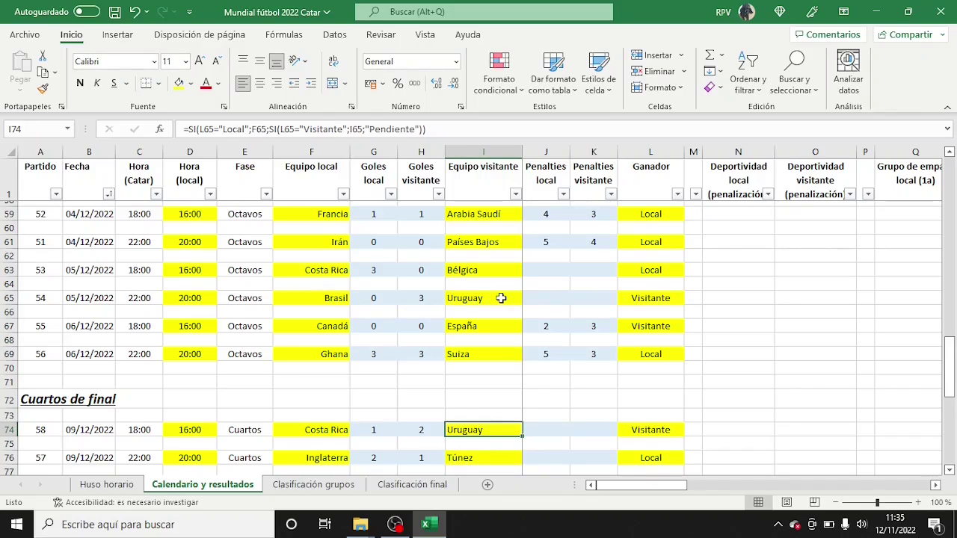
# Inspect the formulas that place the losing semifinalists as local and visiting teams of the Final de consolación
pyautogui.scroll(-2, 500, 297)
pyautogui.scroll(-2, 501, 297)
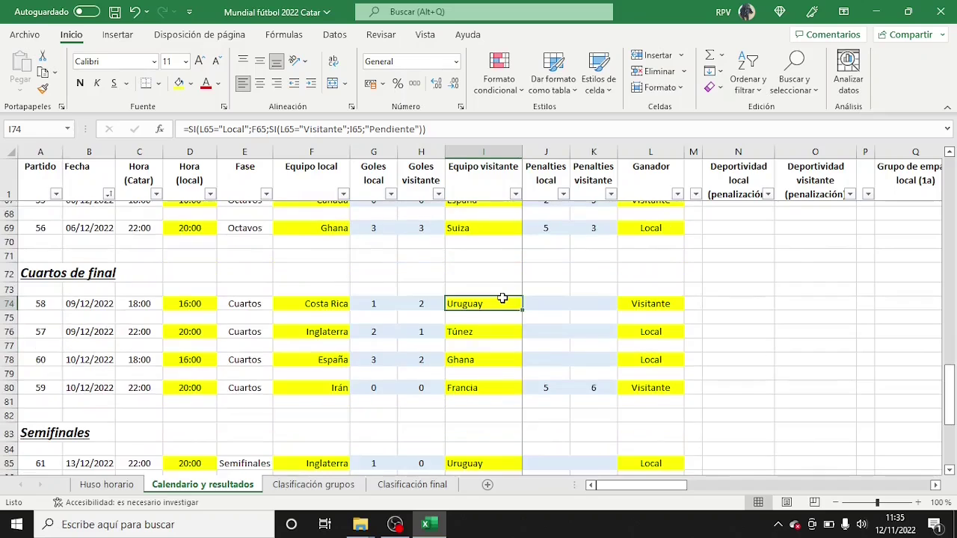
pyautogui.scroll(-2, 501, 297)
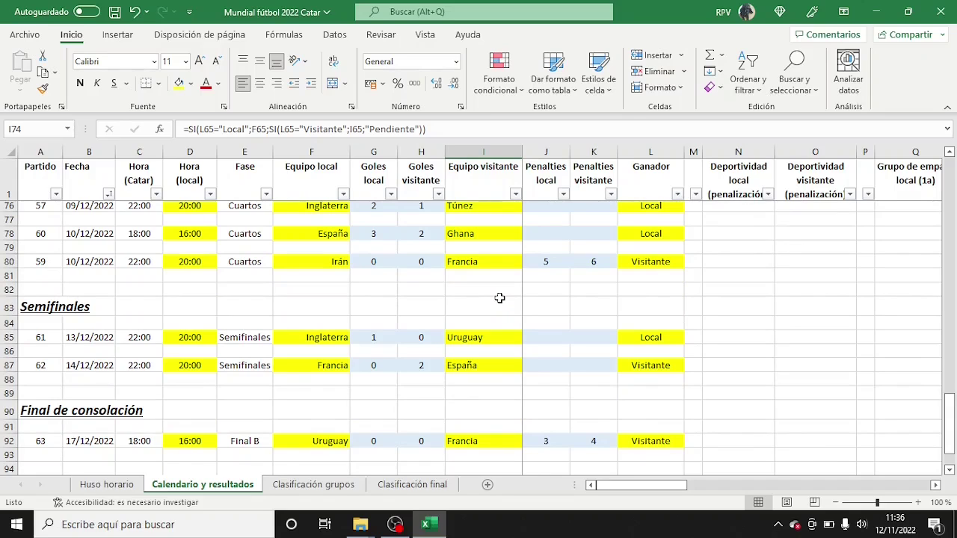
pyautogui.scroll(-2, 476, 308)
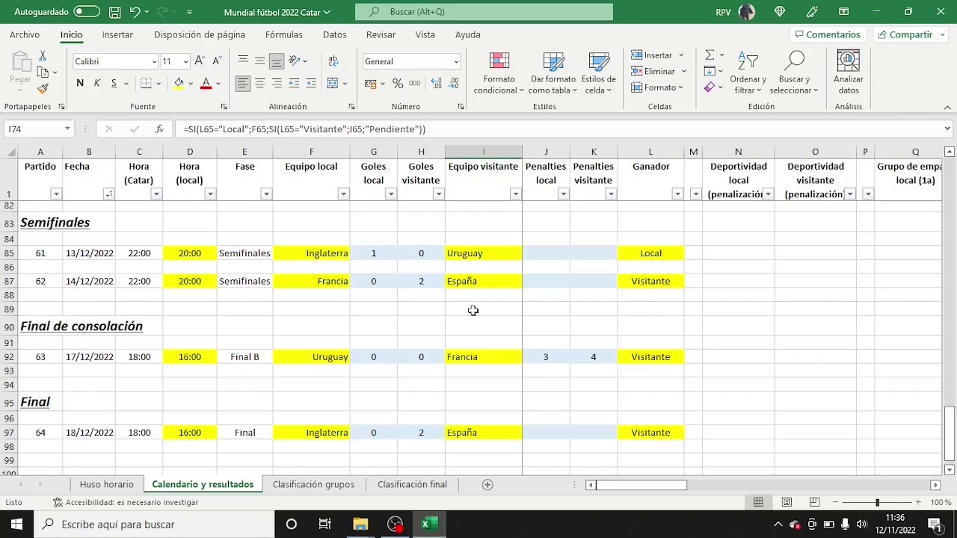
pyautogui.click(337, 357)
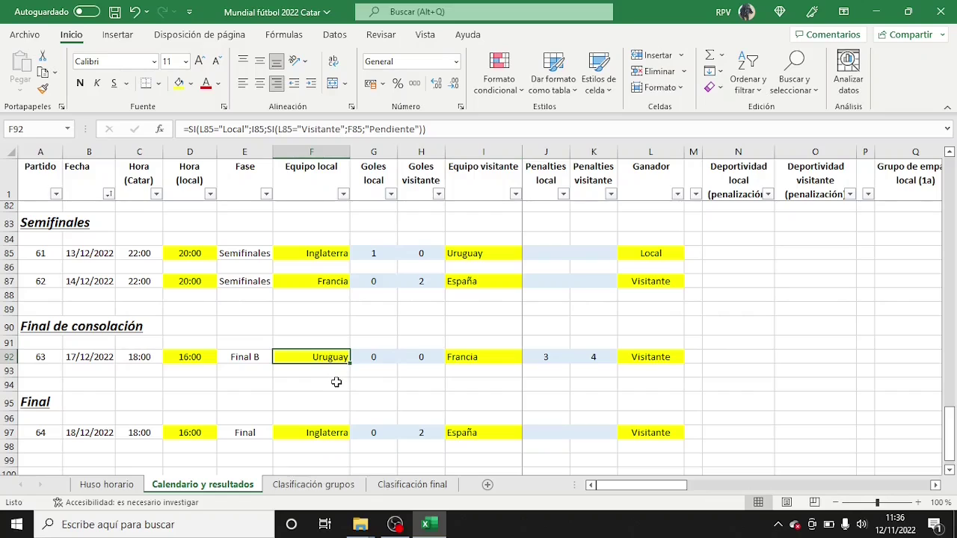
pyautogui.press('F2')
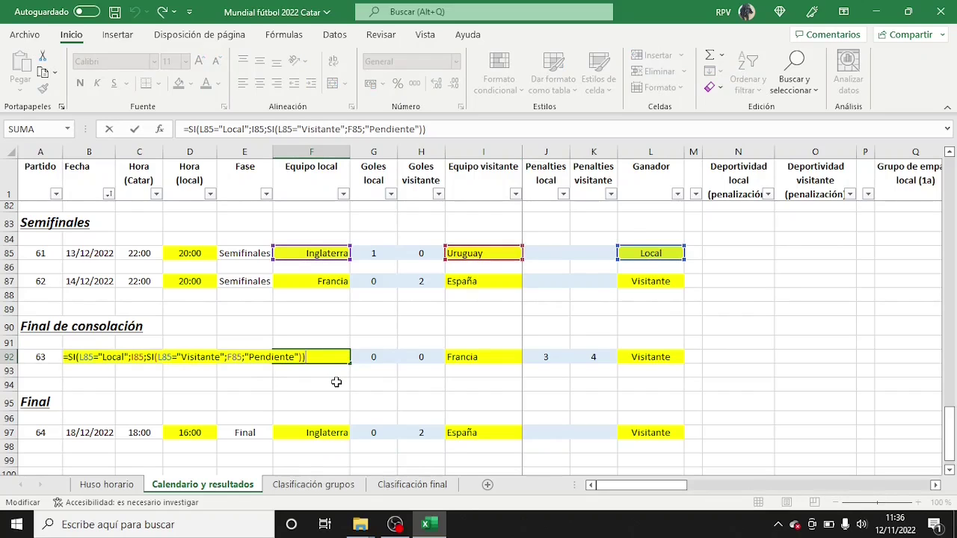
pyautogui.click(490, 357)
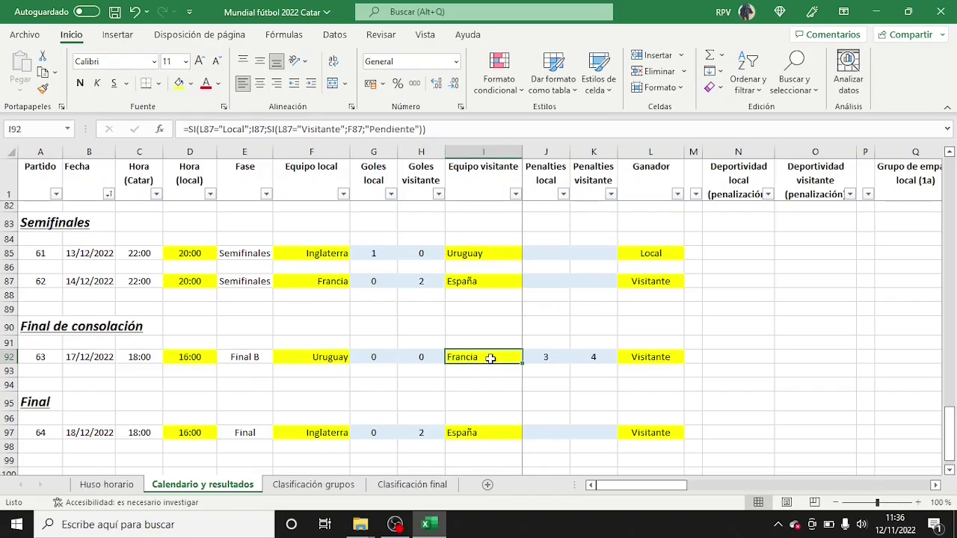
pyautogui.press('F2')
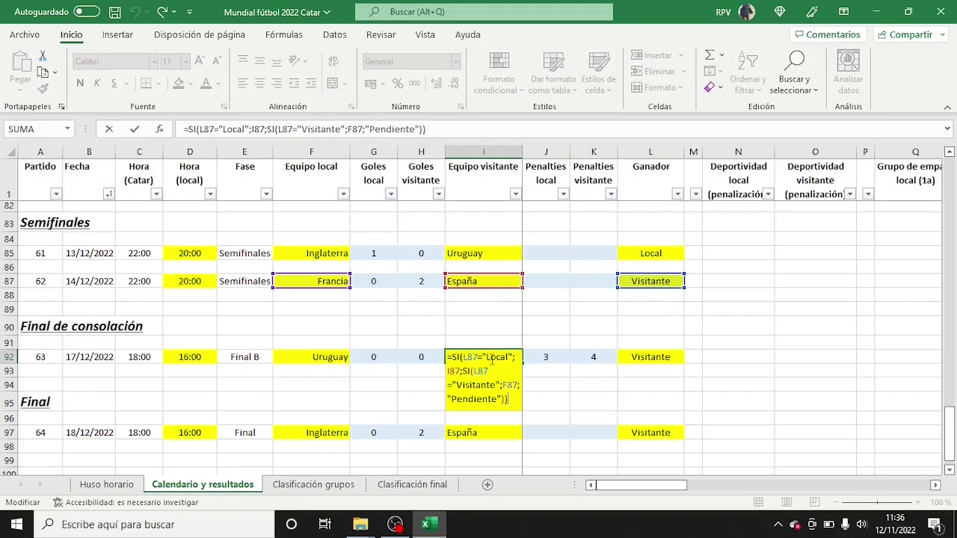
pyautogui.press('Escape')
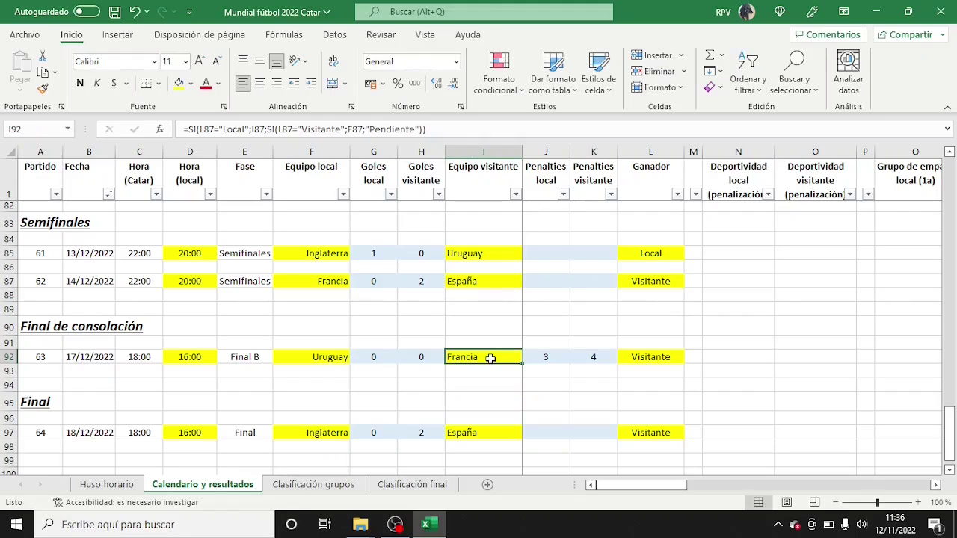
# Inspect the conditional formatting rule on the Ganador cell of the Final, match 64, without changing it
pyautogui.click(656, 433)
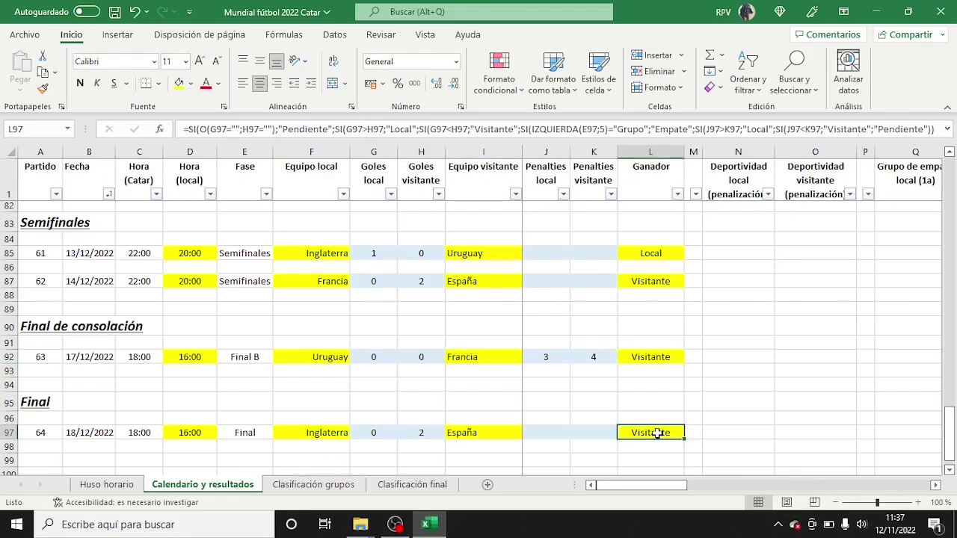
pyautogui.click(511, 97)
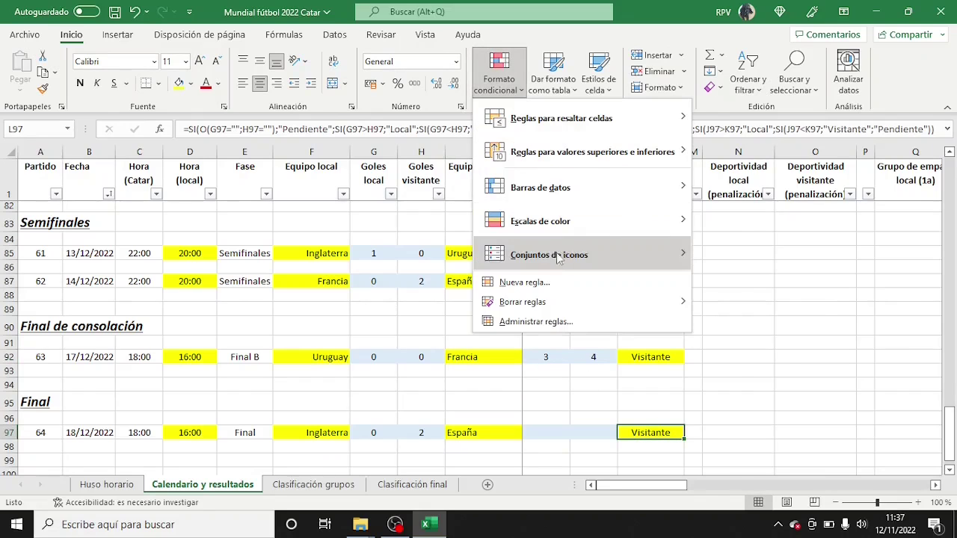
pyautogui.click(535, 323)
pyautogui.doubleClick(333, 298)
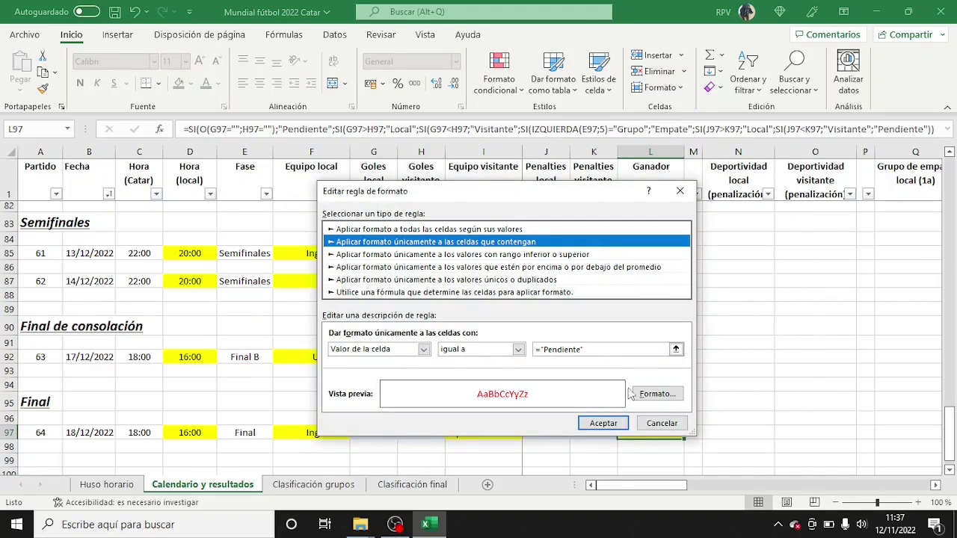
pyautogui.click(649, 425)
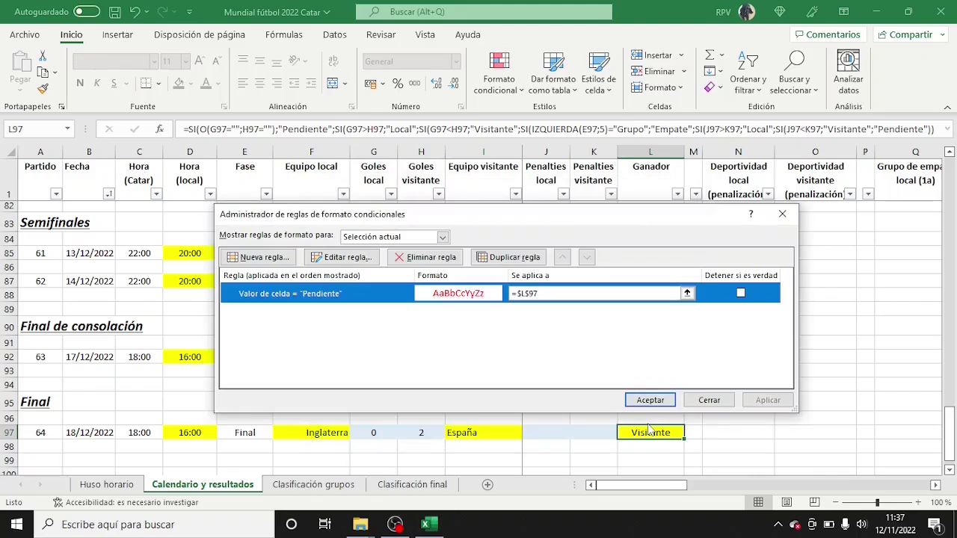
pyautogui.click(708, 400)
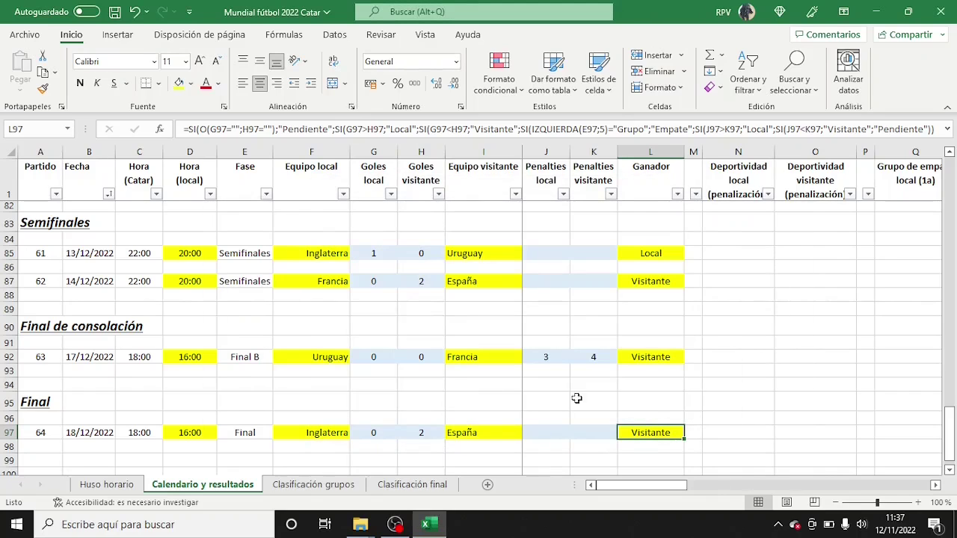
# Inspect the conditional formatting rule on the visiting team cell of the Final, match 64, without changing it
pyautogui.click(493, 433)
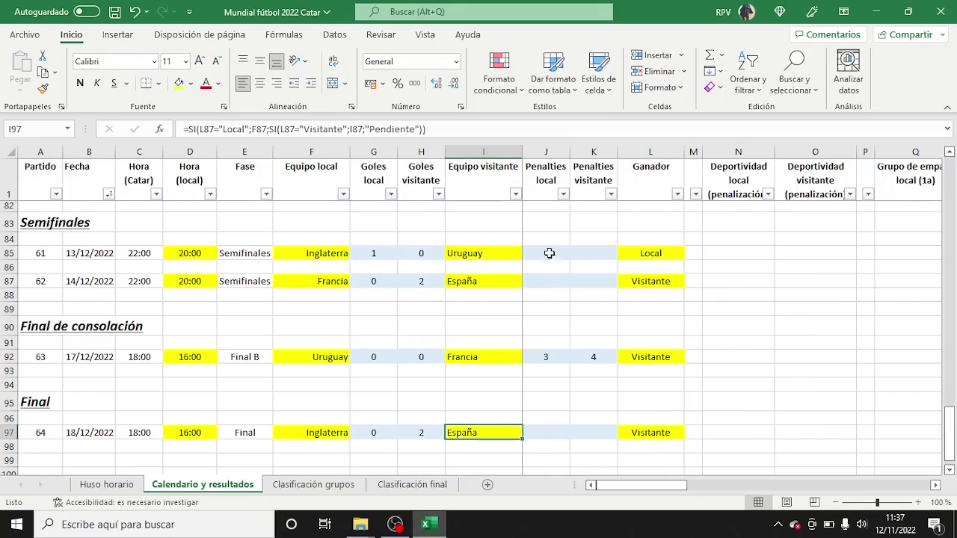
pyautogui.click(514, 95)
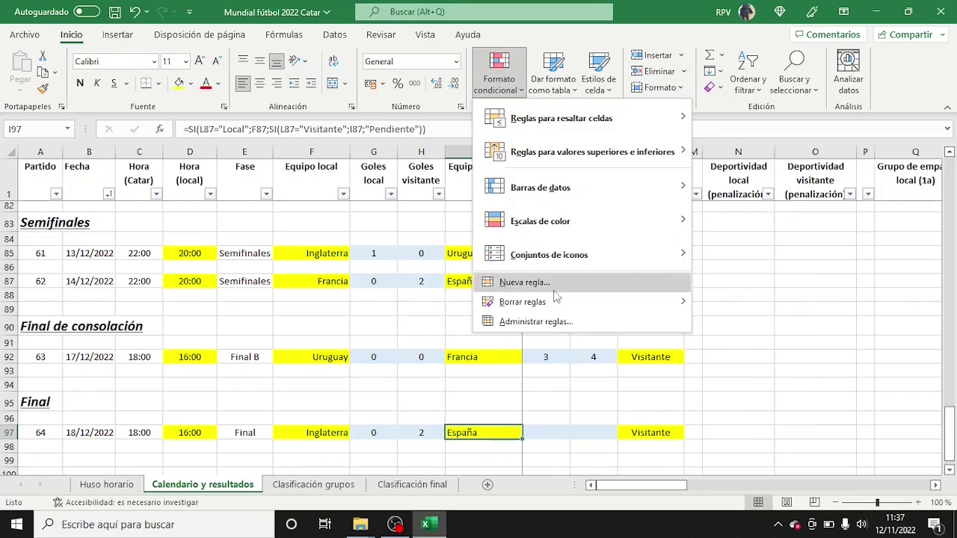
pyautogui.click(551, 321)
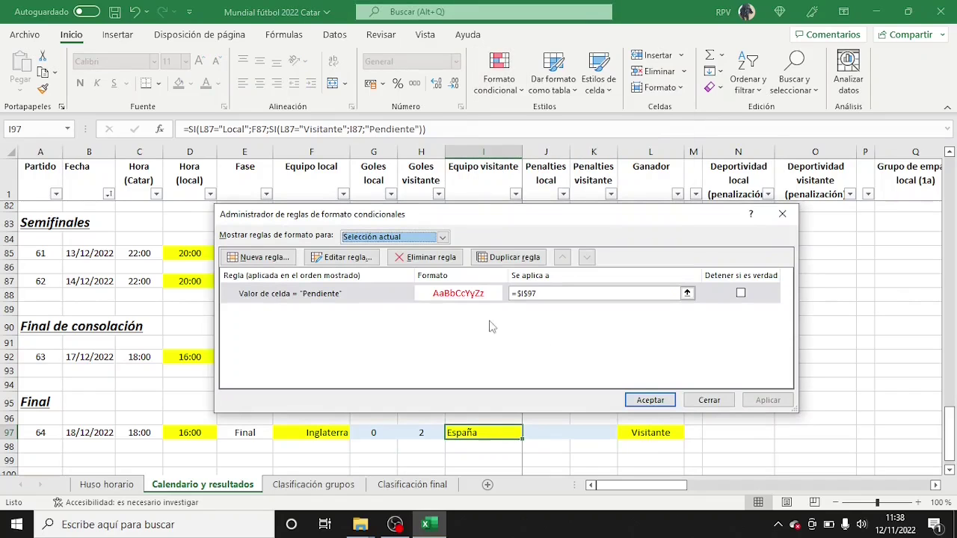
pyautogui.doubleClick(366, 294)
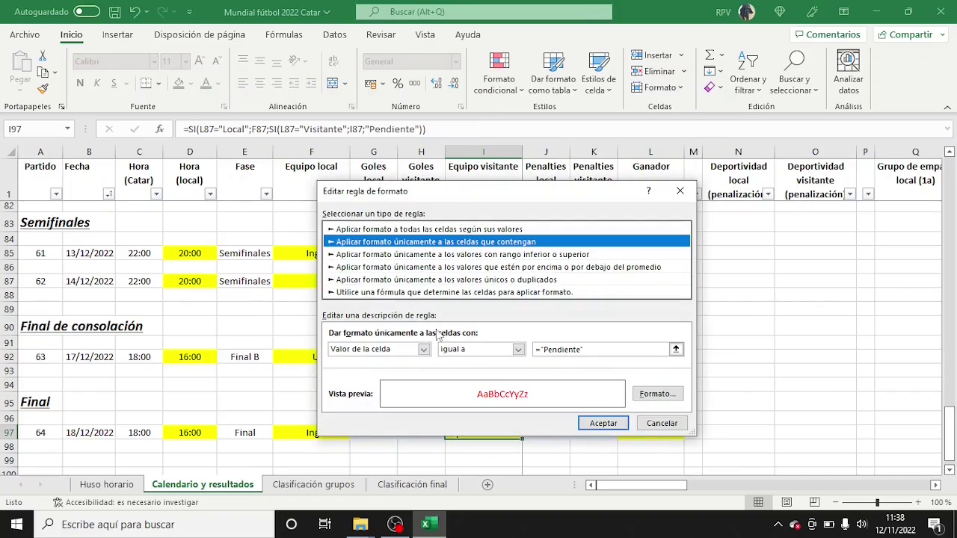
pyautogui.click(671, 424)
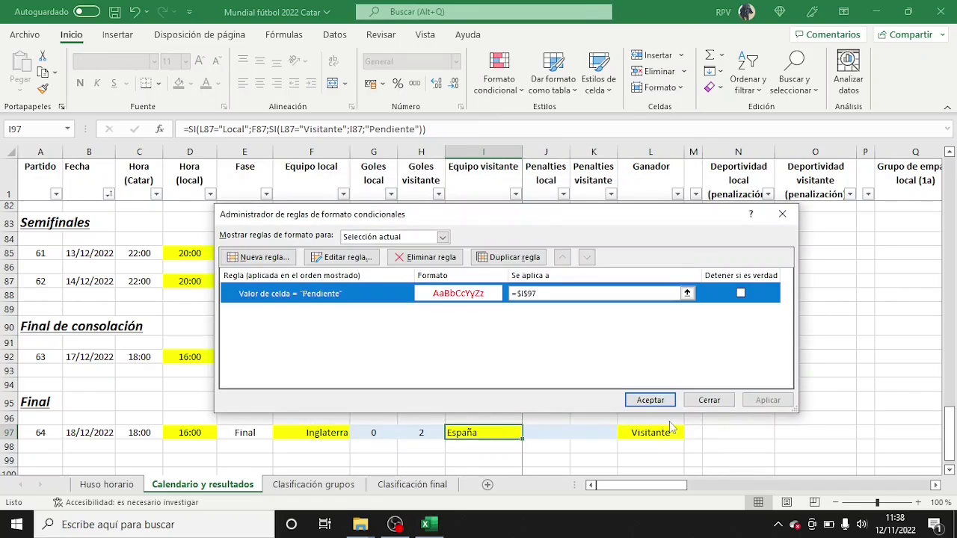
pyautogui.click(707, 400)
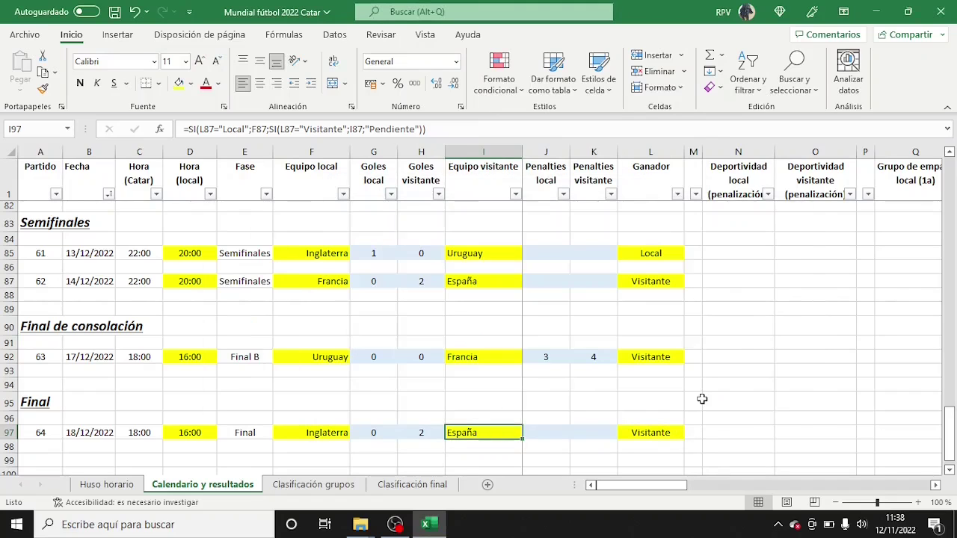
# Inspect the conditional formatting rule on the Error column of the Clasificación grupos sheet, without changing it
pyautogui.click(338, 487)
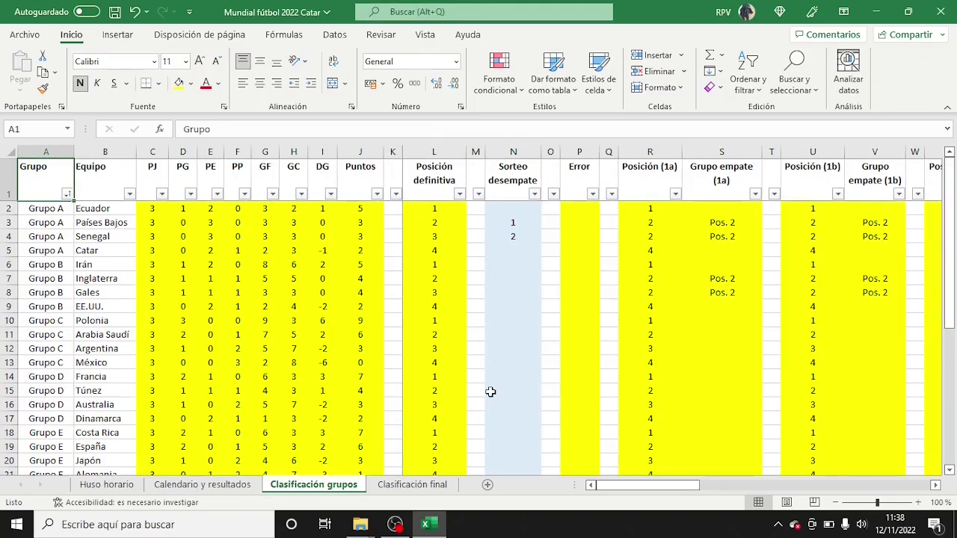
pyautogui.click(585, 209)
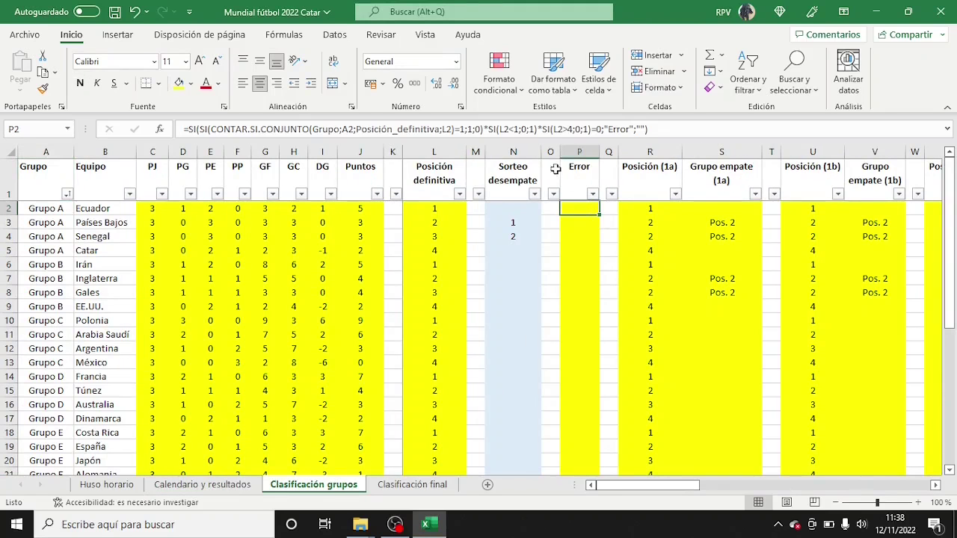
pyautogui.click(499, 74)
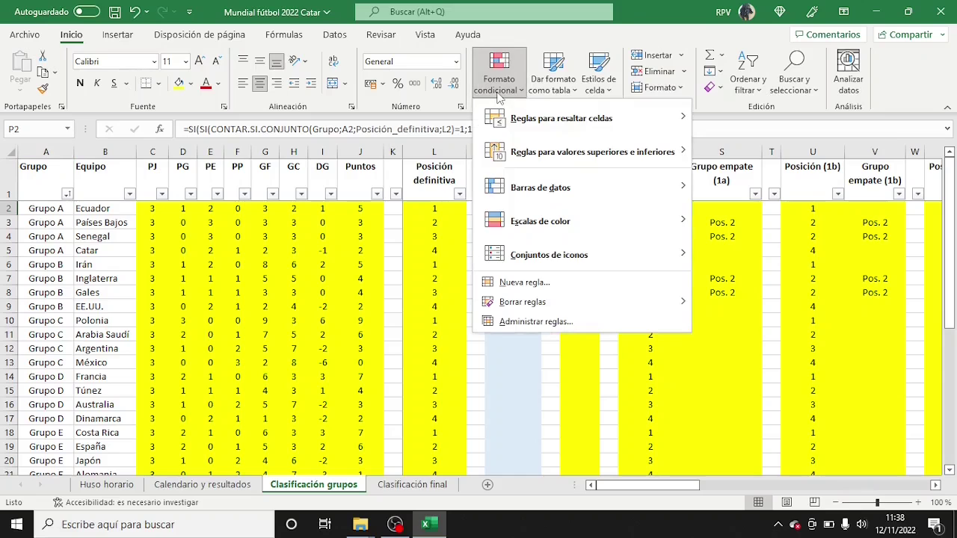
pyautogui.click(533, 322)
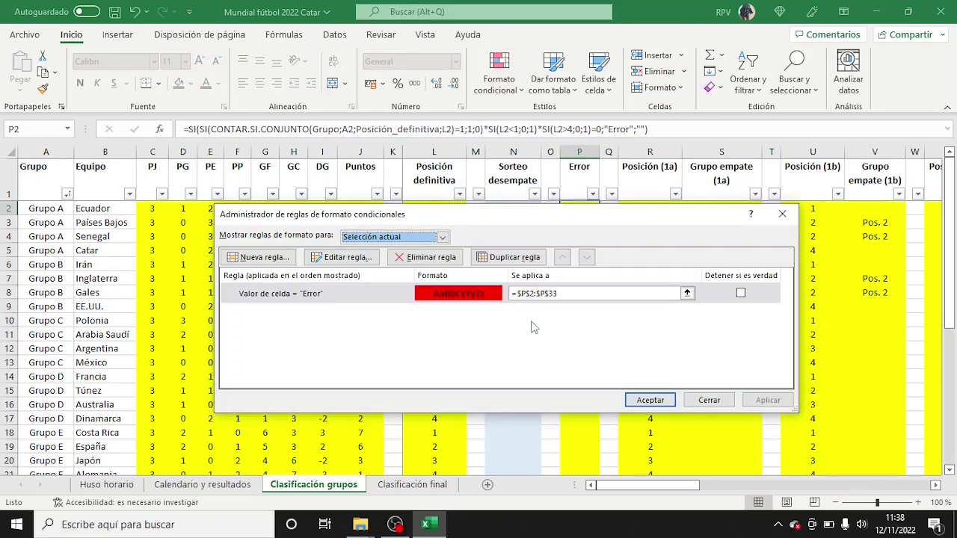
pyautogui.doubleClick(347, 298)
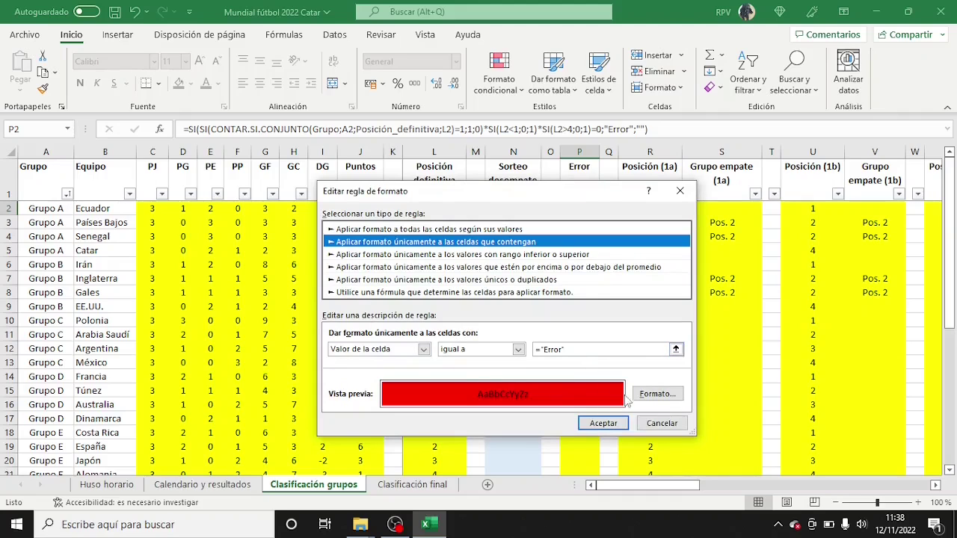
pyautogui.click(661, 423)
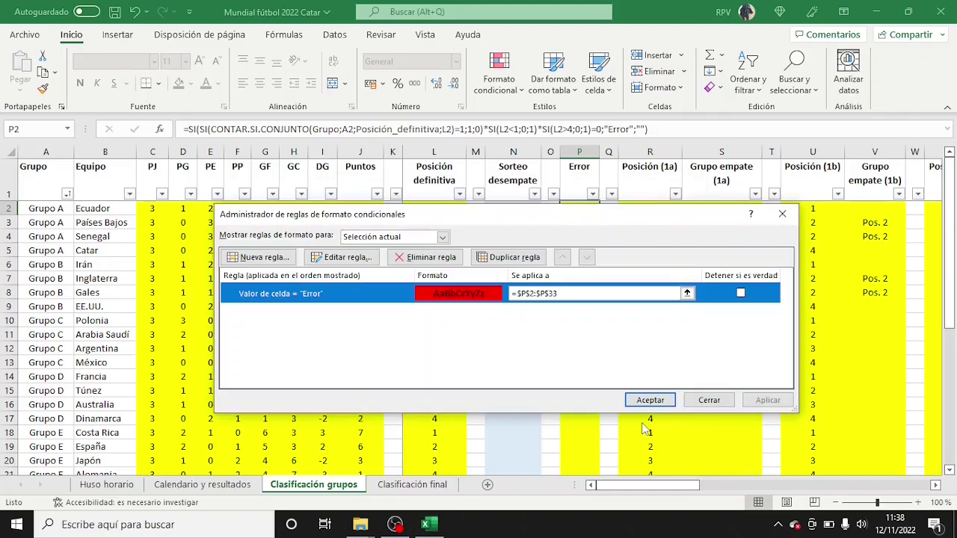
pyautogui.click(688, 404)
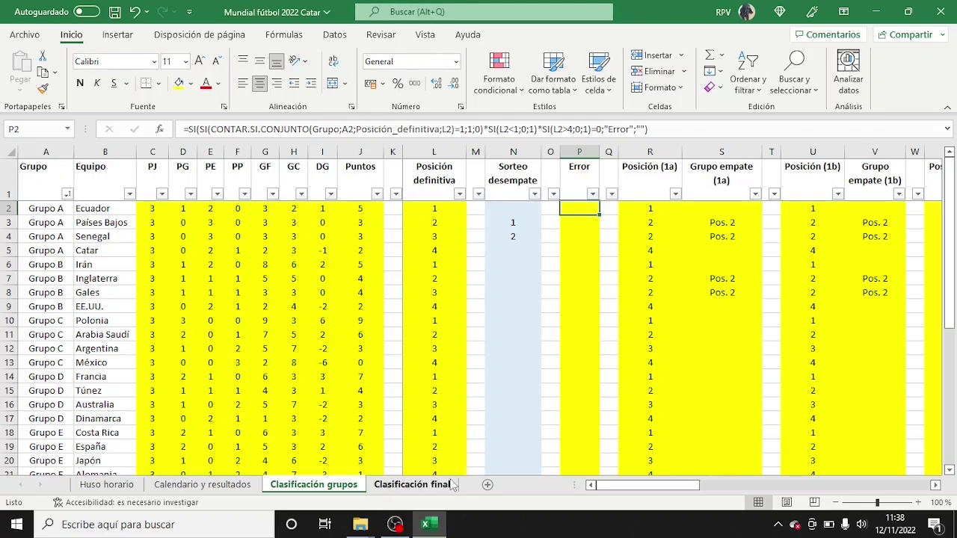
# Inspect the formula that returns the first-placed team on the Clasificación final sheet
pyautogui.click(412, 485)
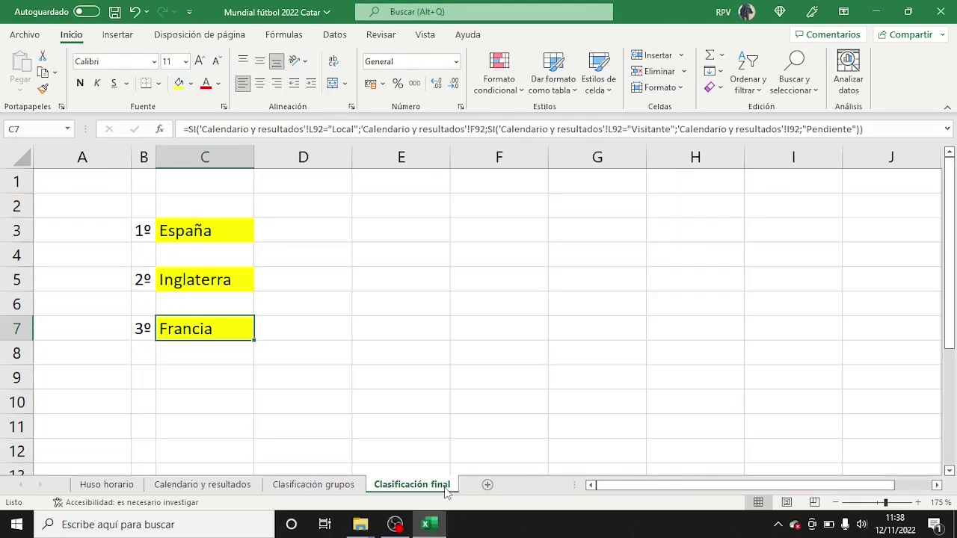
pyautogui.click(231, 231)
pyautogui.press('F2')
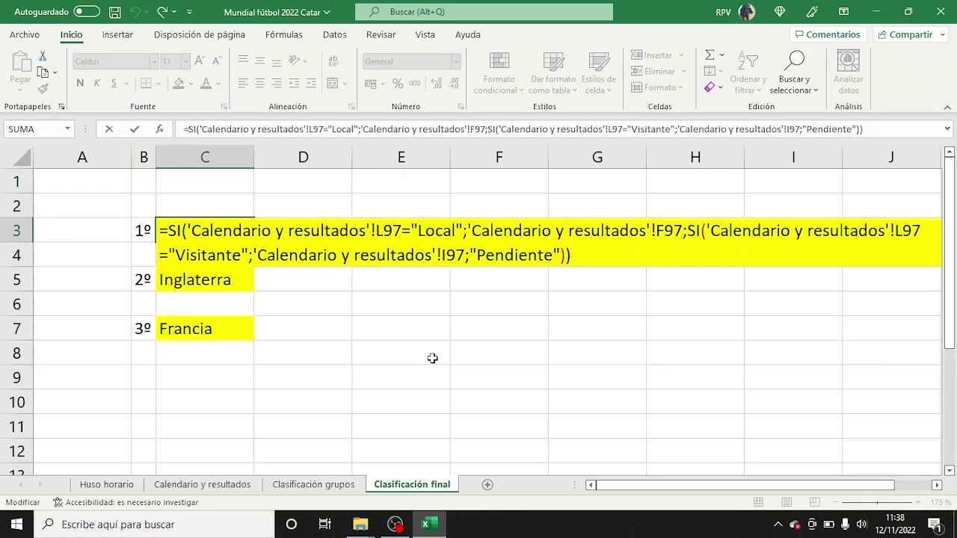
pyautogui.press('Escape')
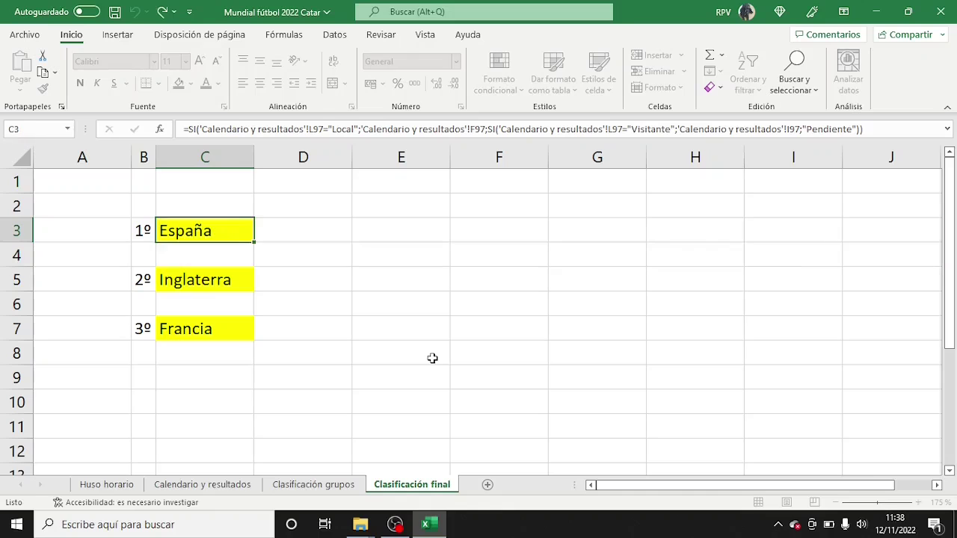
# Inspect the formulas that return the second- and third-placed teams on the Clasificación final sheet
pyautogui.click(248, 279)
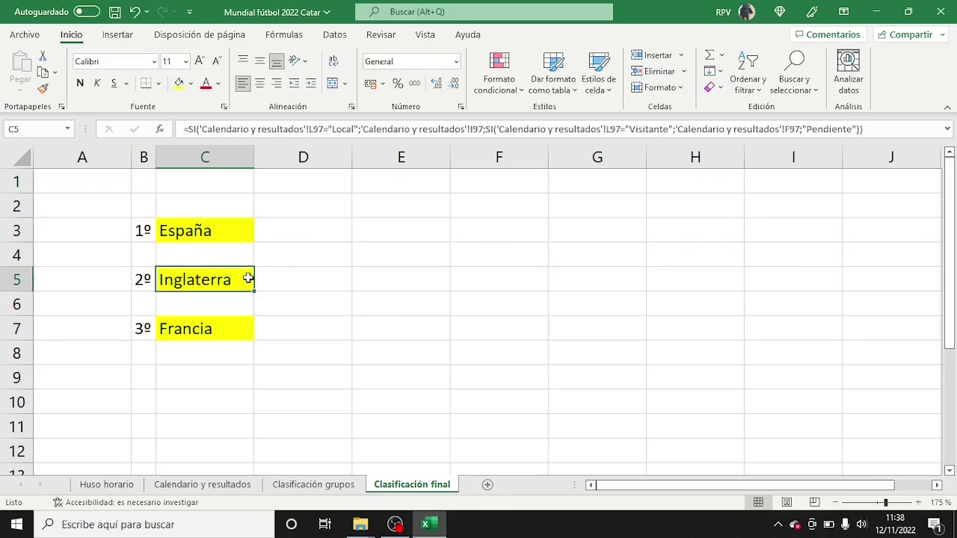
pyautogui.doubleClick(248, 278)
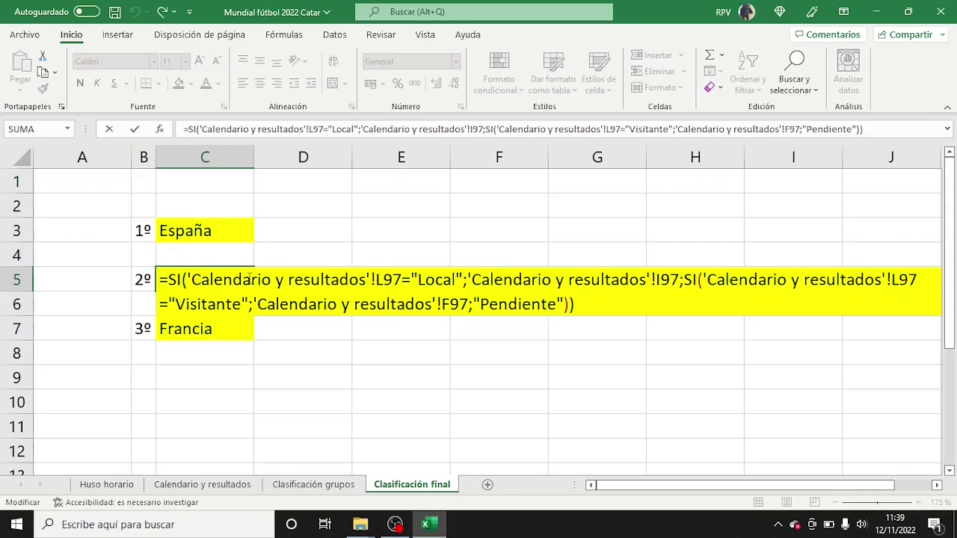
pyautogui.press('Escape')
pyautogui.click(238, 332)
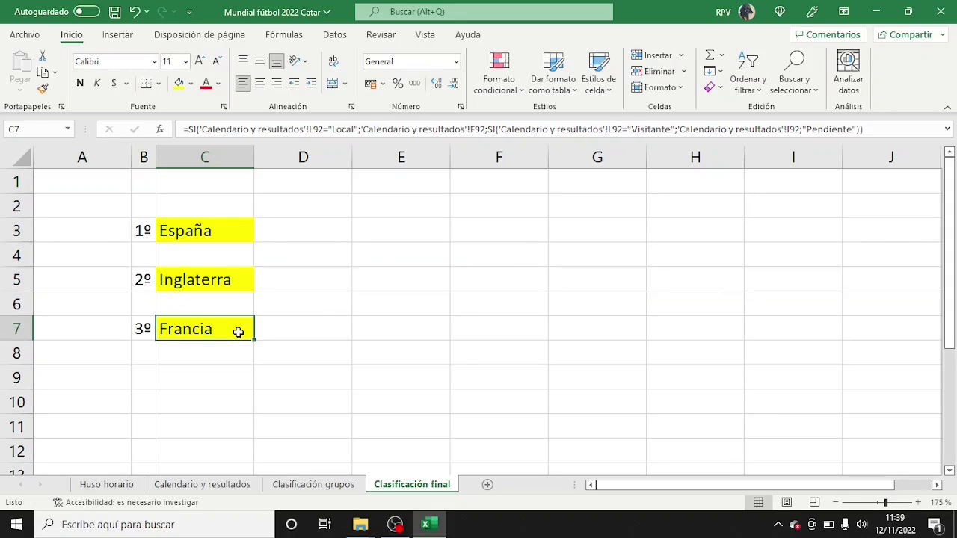
pyautogui.doubleClick(237, 332)
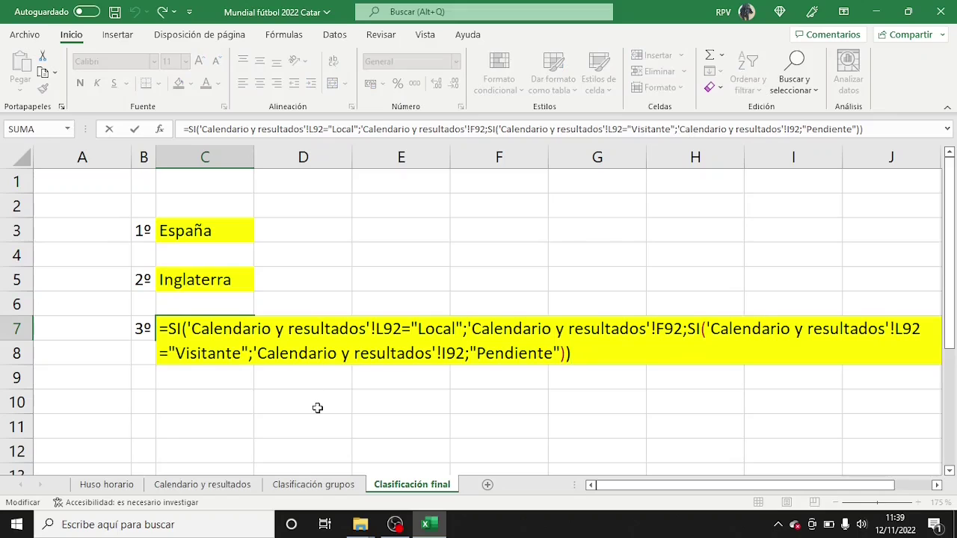
pyautogui.press('Escape')
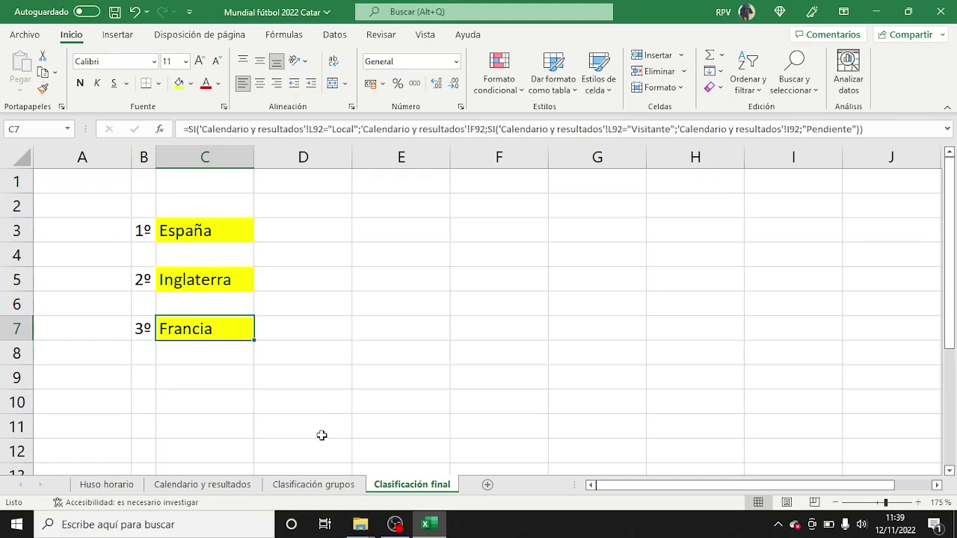
# Look over the Clasificación grupos standings from Grupo A to Grupo H
pyautogui.click(326, 485)
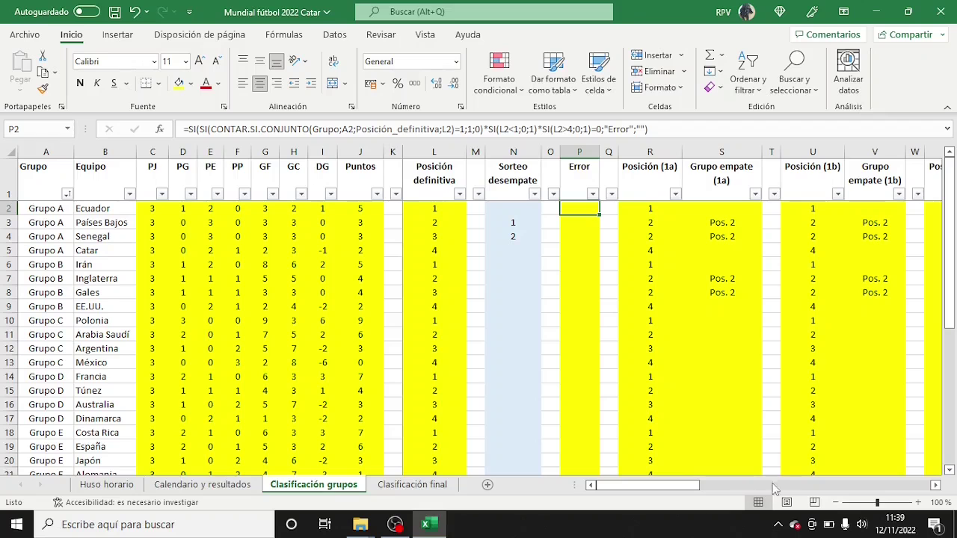
pyautogui.moveTo(950, 476); pyautogui.dragTo(950, 475)
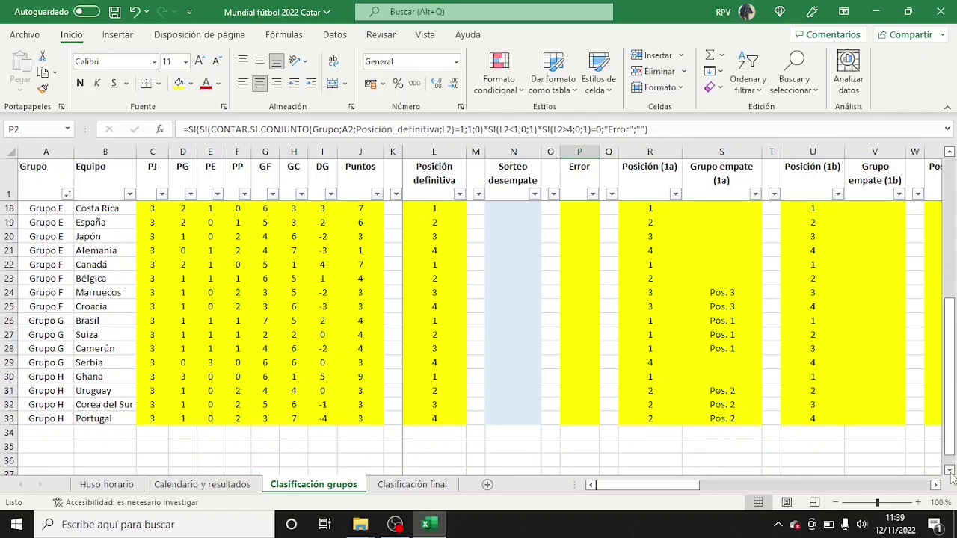
pyautogui.moveTo(951, 432); pyautogui.dragTo(954, 290)
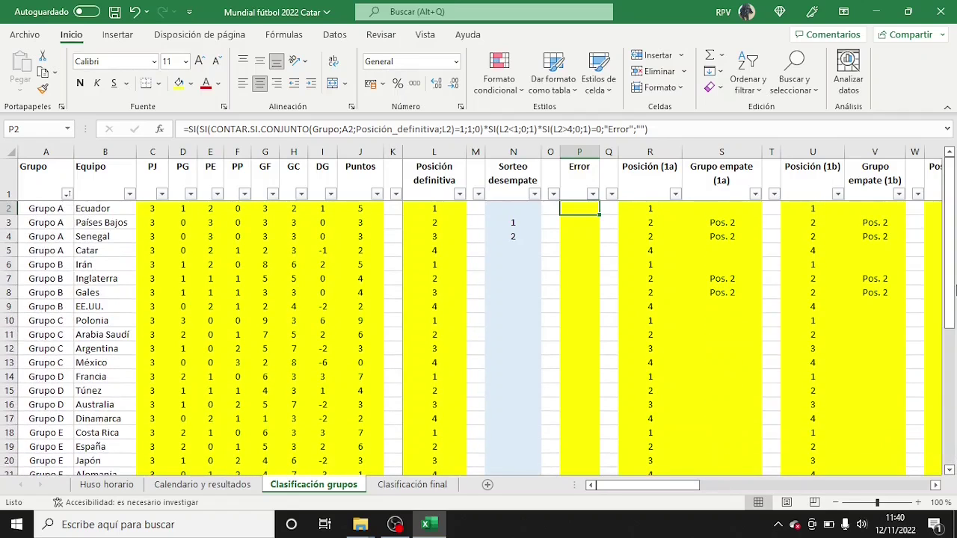
# Highlight the full group-stage table in Calendario y resultados, from the Partido header to match 48 and the last tie-group column, then deselect it
pyautogui.click(191, 486)
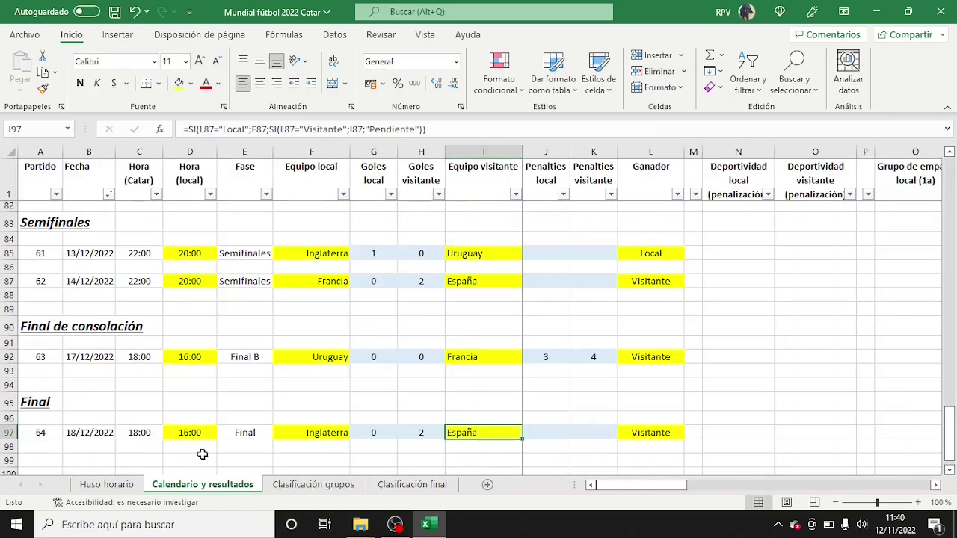
pyautogui.scroll(2, 211, 438)
pyautogui.scroll(14, 214, 434)
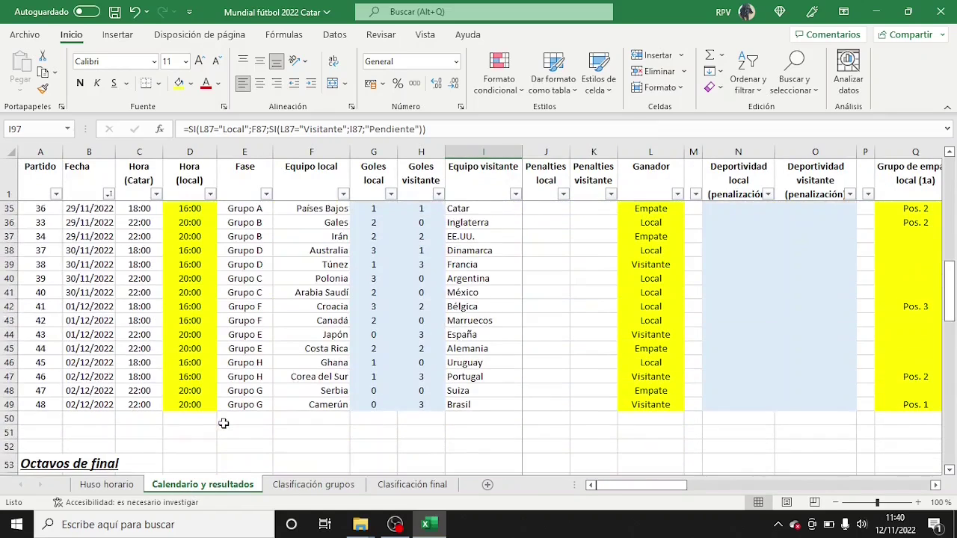
pyautogui.click(25, 416)
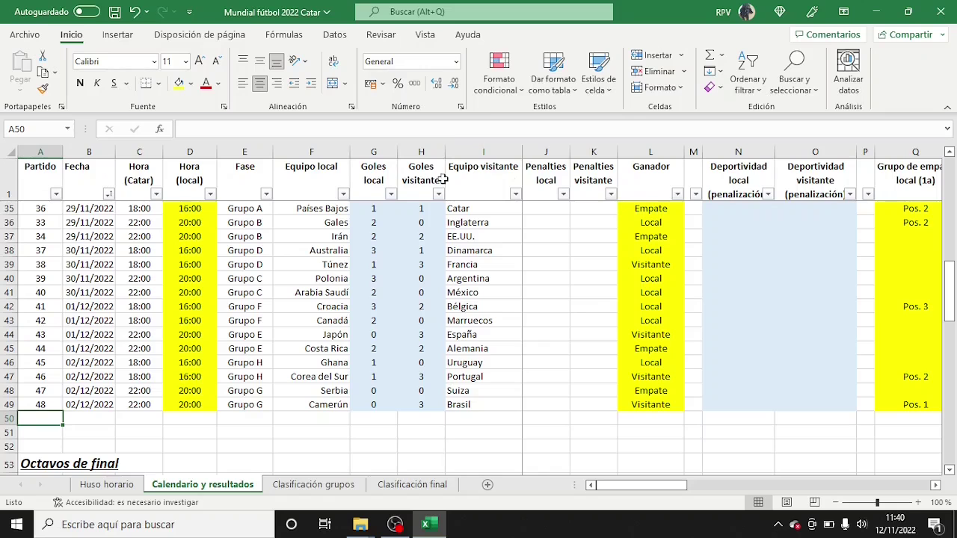
pyautogui.click(34, 192)
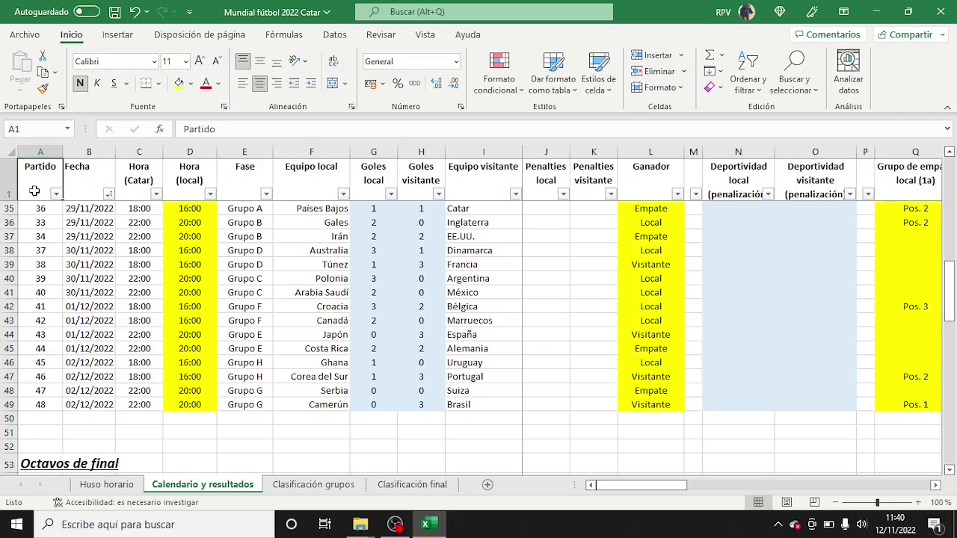
pyautogui.hotkey('ctrl', 'shift', 'Down')
pyautogui.hotkey('ctrl', 'shift', 'Right')
pyautogui.hotkey('ctrl', 'shift', 'Right')
pyautogui.hotkey('ctrl', 'shift', 'Right')
pyautogui.hotkey('ctrl', 'shift', 'Right')
pyautogui.hotkey('ctrl', 'shift', 'Right')
pyautogui.hotkey('ctrl', 'shift', 'Right')
pyautogui.hotkey('ctrl', 'shift', 'Right')
pyautogui.hotkey('ctrl', 'shift', 'Right')
pyautogui.hotkey('ctrl', 'shift', 'Right')
pyautogui.hotkey('ctrl', 'shift', 'Right')
pyautogui.hotkey('ctrl', 'shift', 'Right')
pyautogui.hotkey('ctrl', 'shift', 'Right')
pyautogui.hotkey('ctrl', 'shift', 'Right')
pyautogui.moveTo(34, 192); pyautogui.dragTo(34, 191)
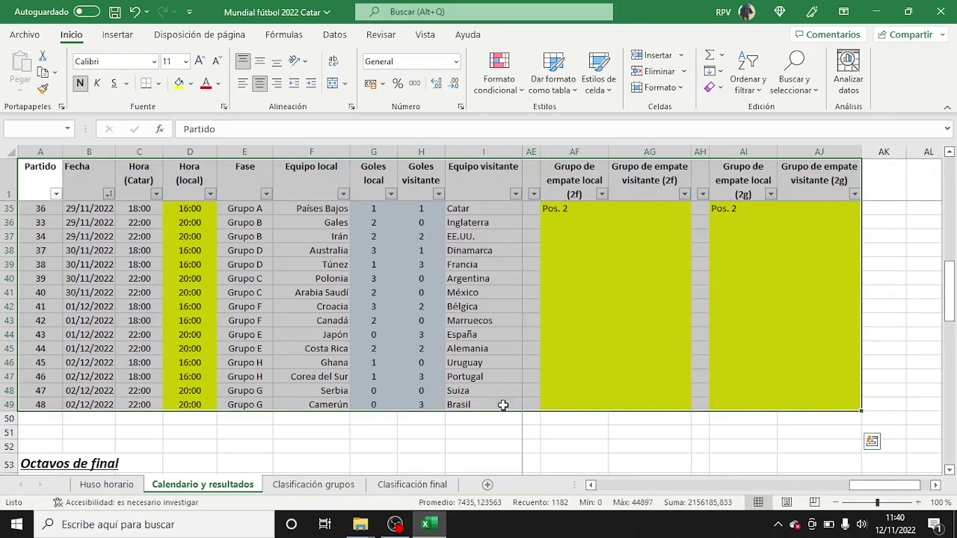
pyautogui.moveTo(856, 491); pyautogui.dragTo(603, 486)
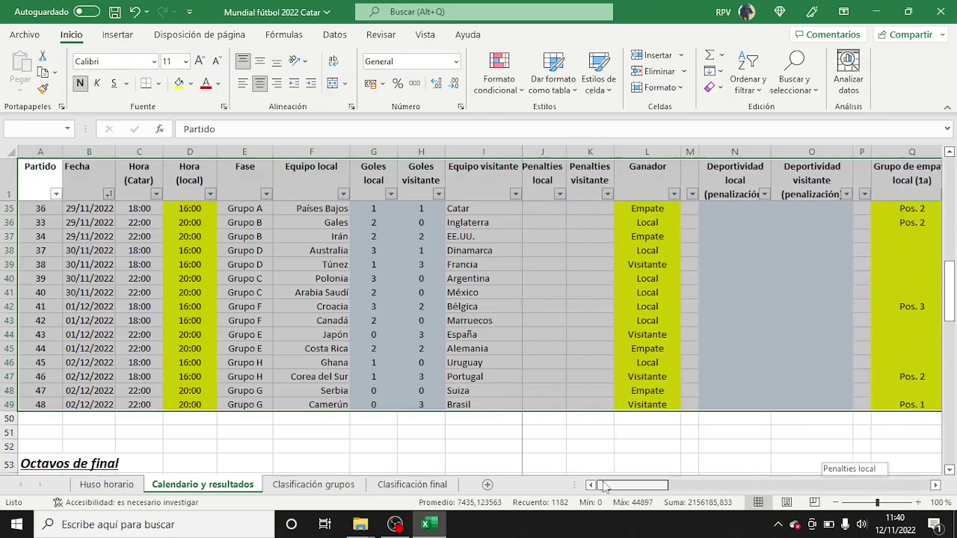
pyautogui.hotkey('alt', 'u')
pyautogui.click(47, 420)
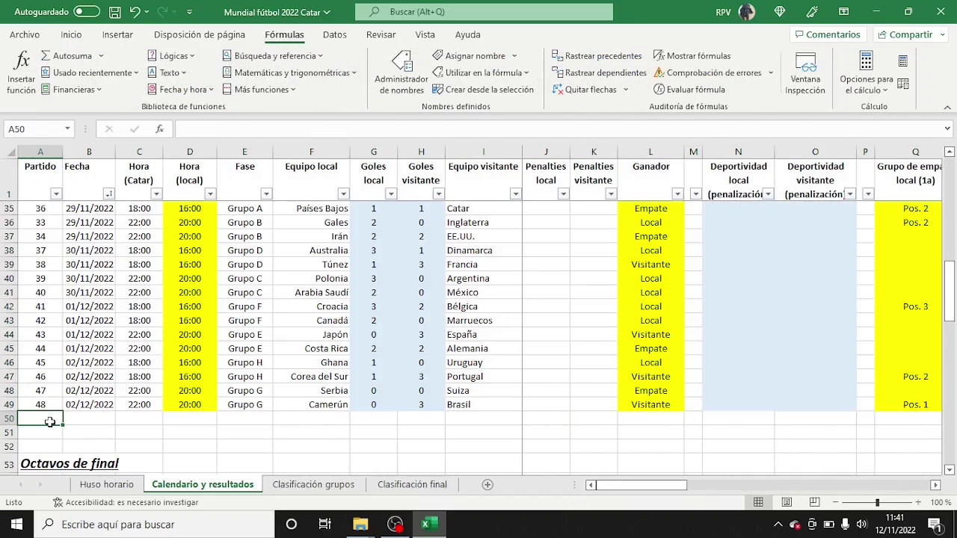
pyautogui.scroll(-5, 63, 422)
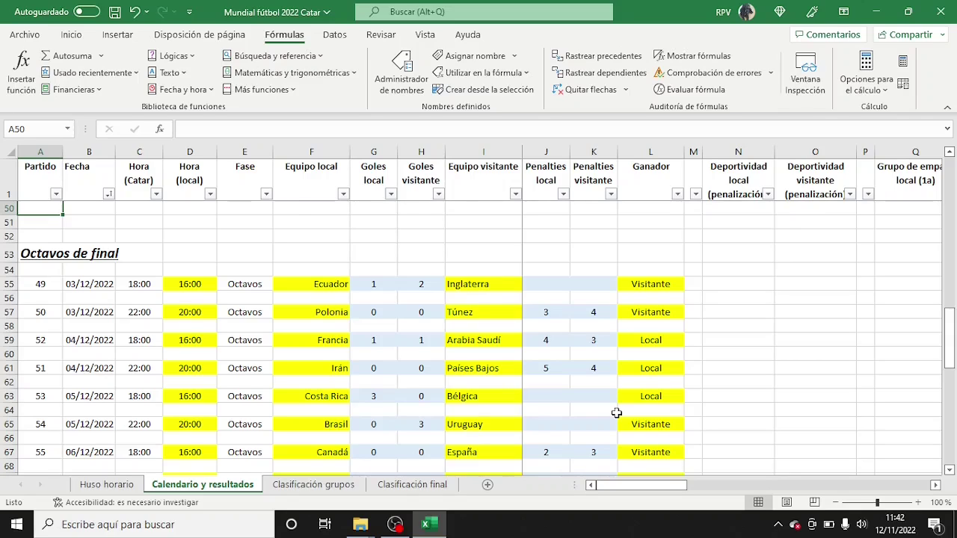
pyautogui.scroll(8, 616, 412)
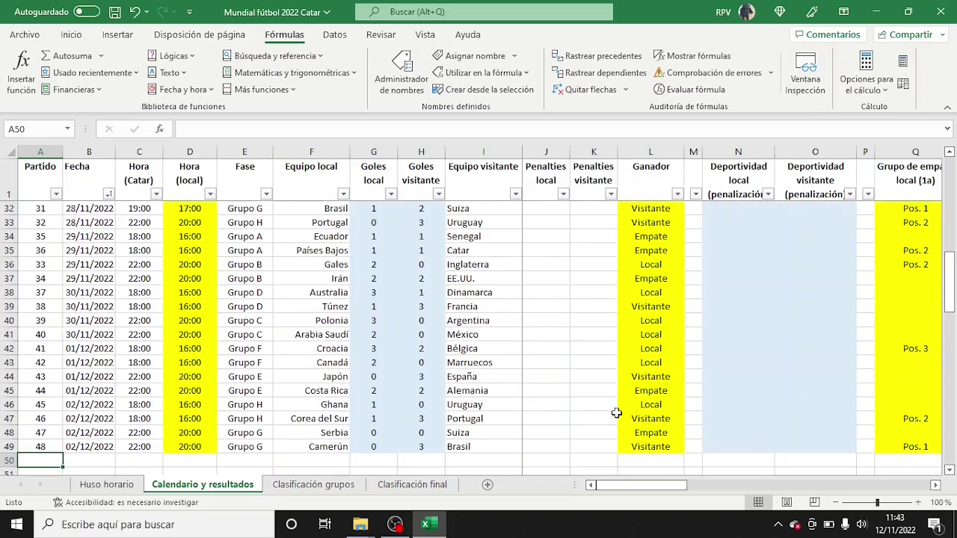
pyautogui.scroll(8, 616, 413)
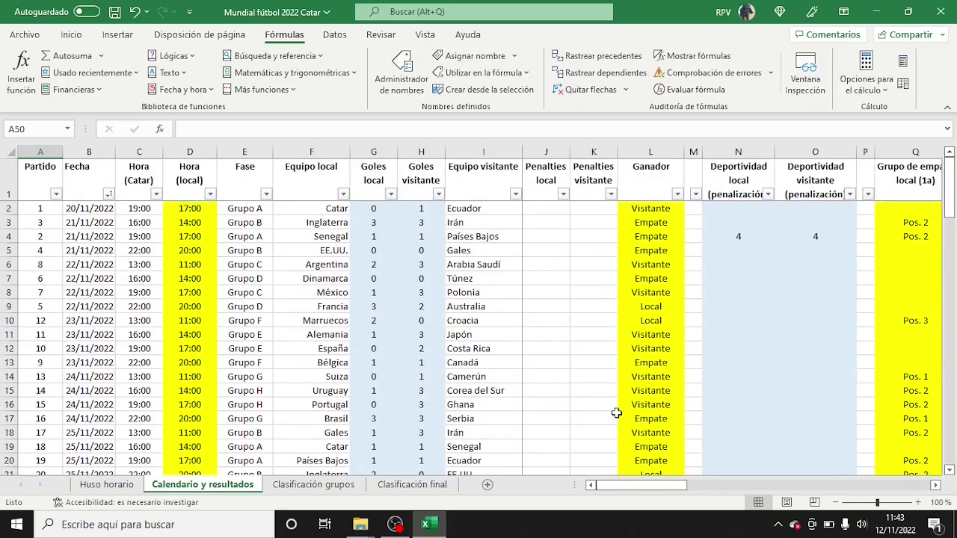